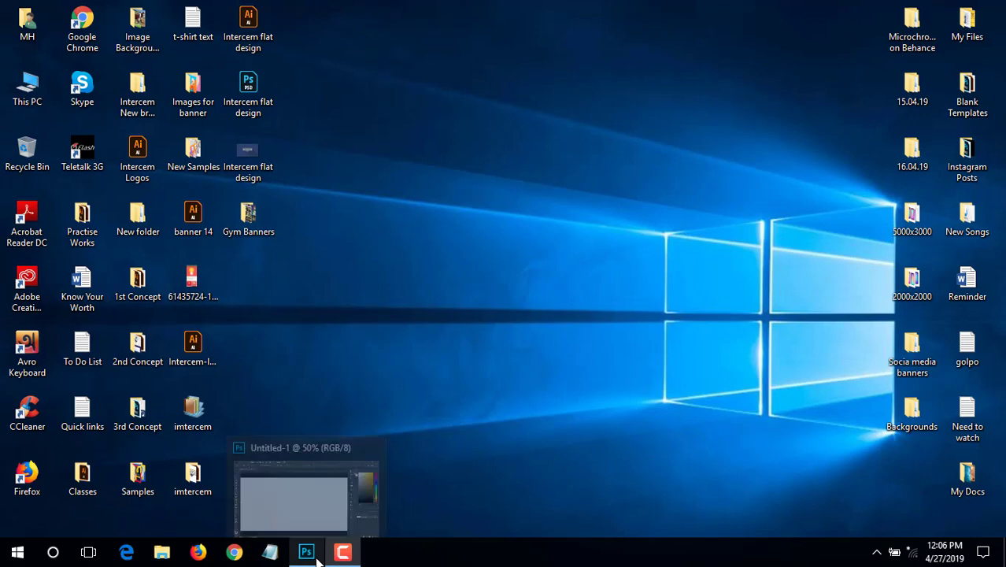
Open fashionable-glamorous-brunette-in-burgundy-PYG2B5U.jpg from the Images for banner folder in Photoshop CC 2018
left_click(311, 553)
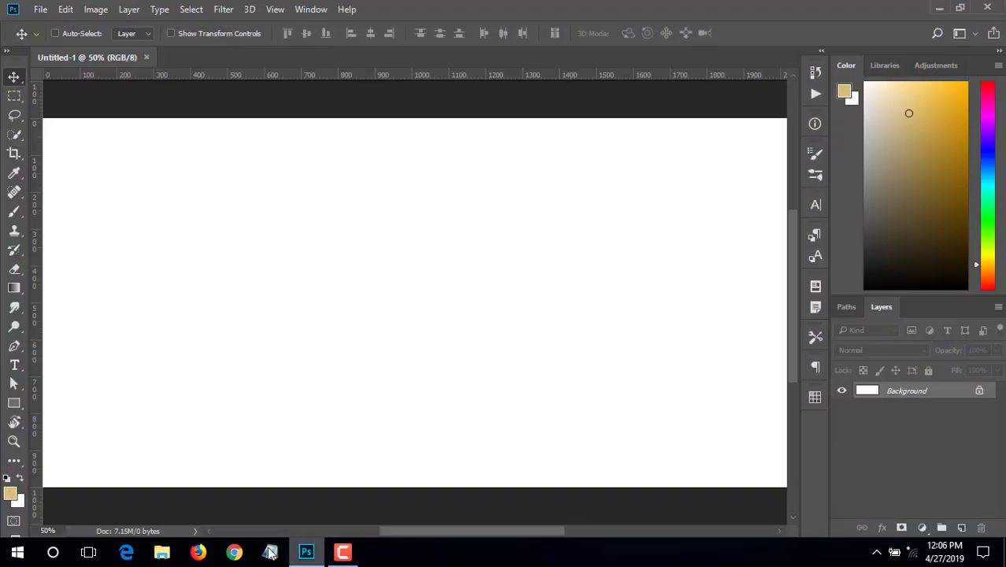
left_click(937, 6)
right_click(412, 25)
left_click(463, 105)
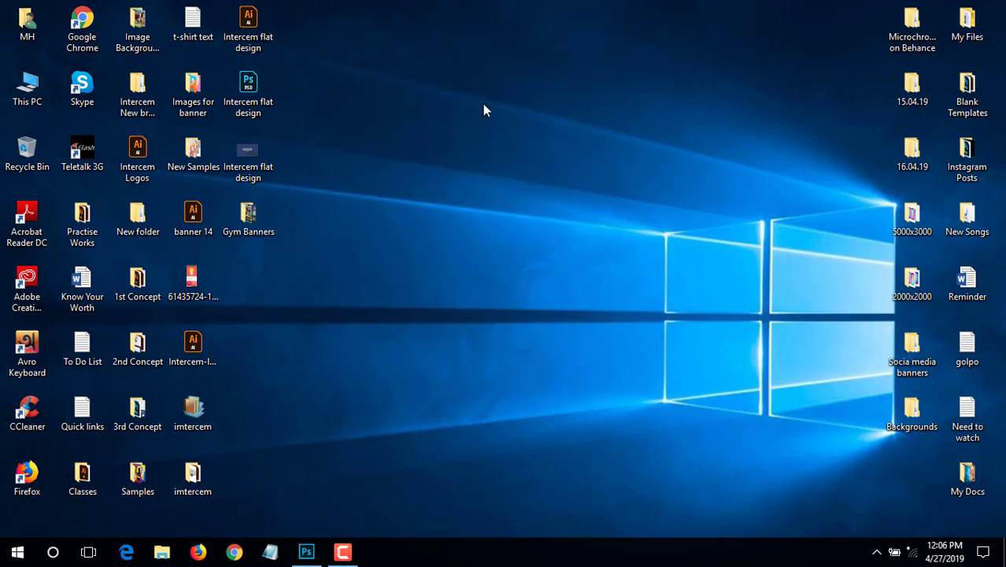
double_click(198, 87)
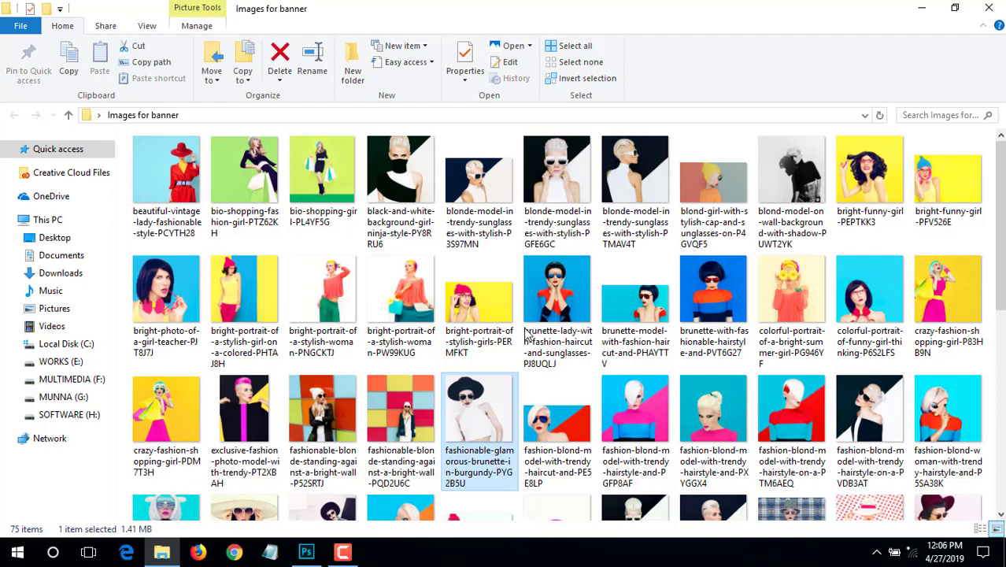
right_click(477, 418)
mouse_move(521, 232)
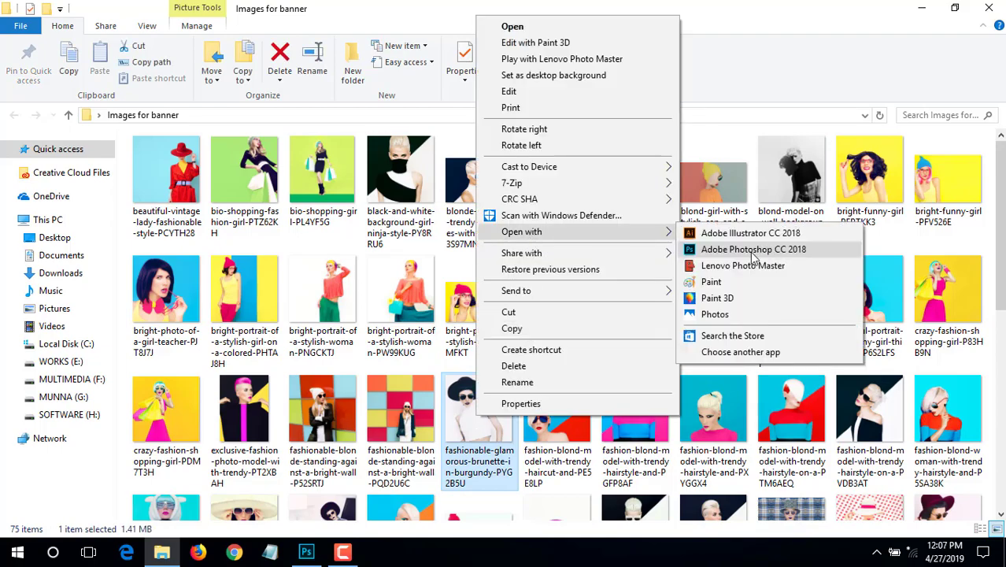
left_click(754, 253)
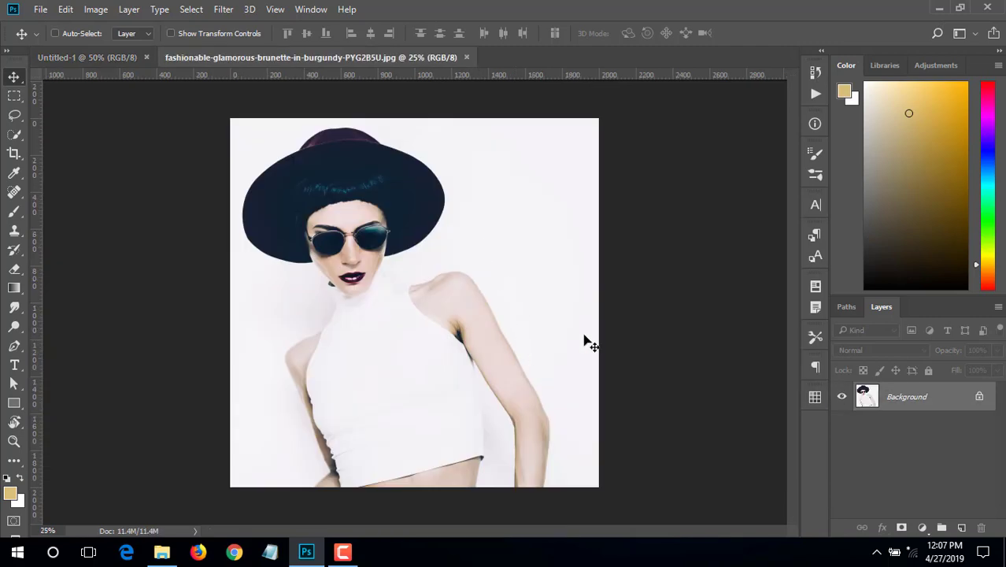
Zoom in on the model's face, select the Blur Tool, and view at 100%
left_click(330, 228, "ctrl")
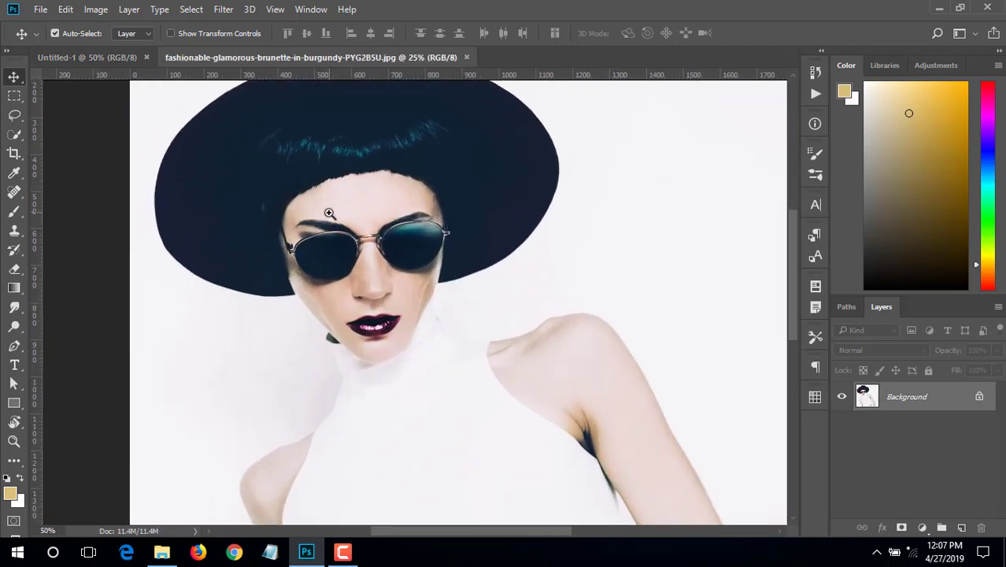
left_click(330, 212, "ctrl")
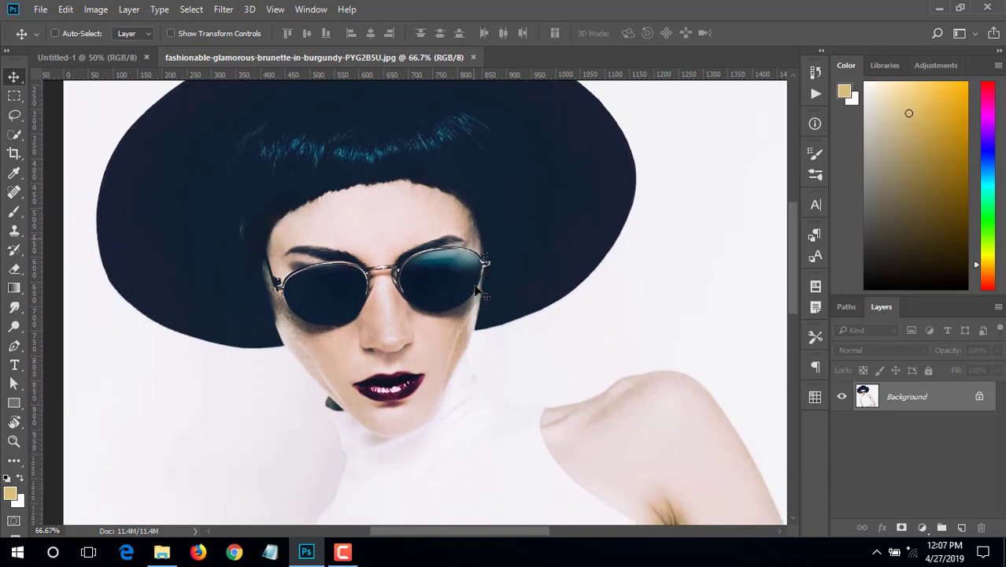
scroll(481, 289, "down", 2)
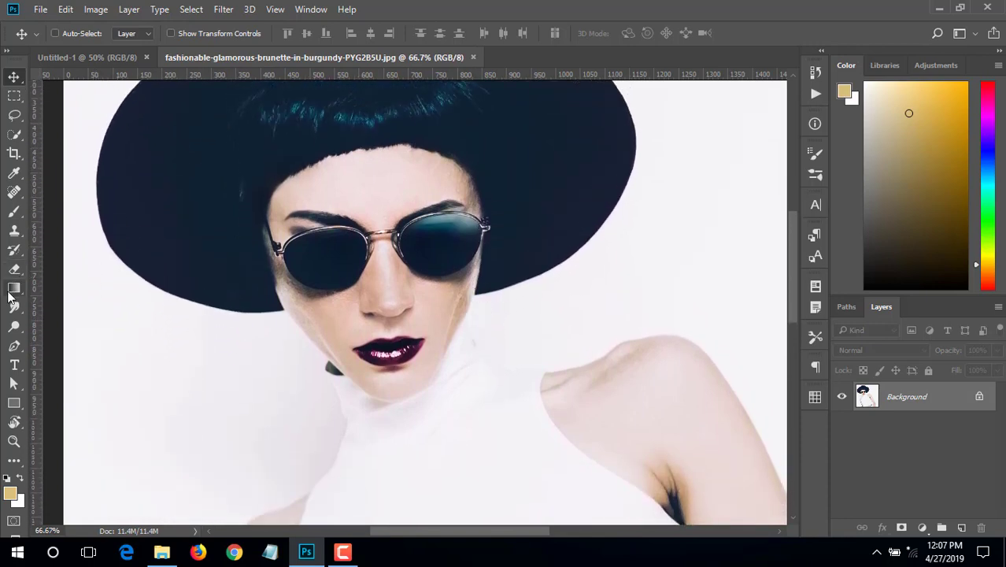
left_click(15, 309)
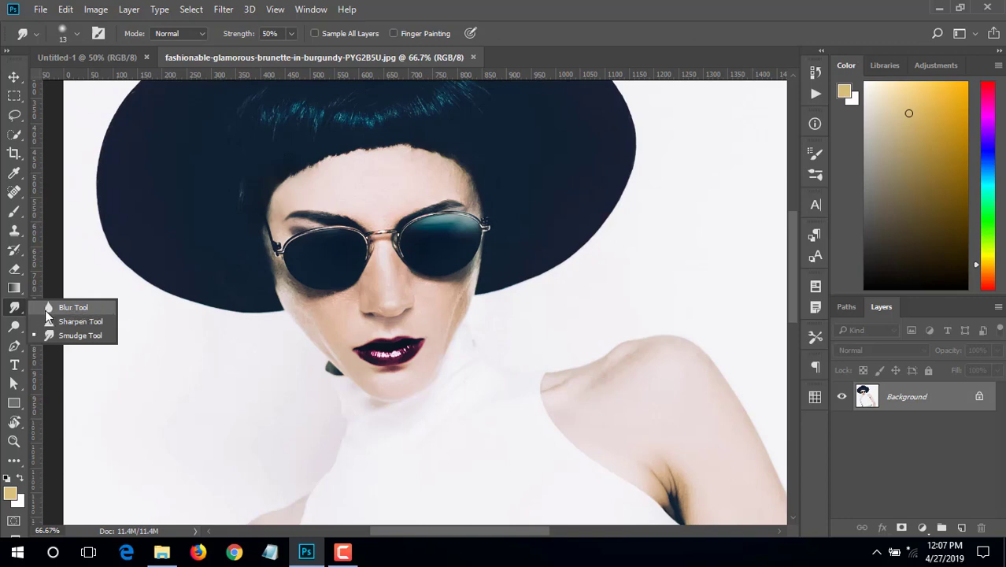
left_click(62, 307)
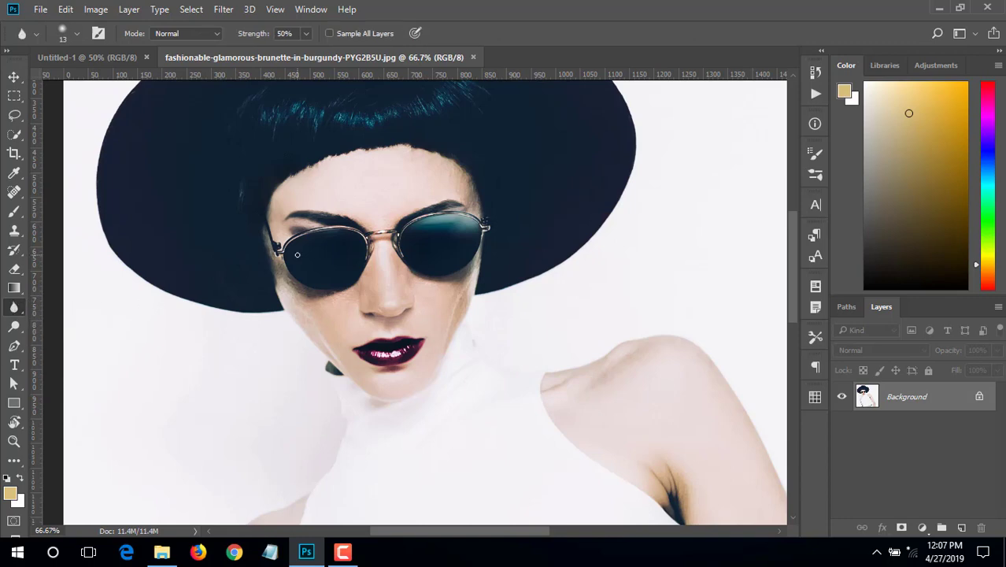
scroll(236, 245, "up", 3)
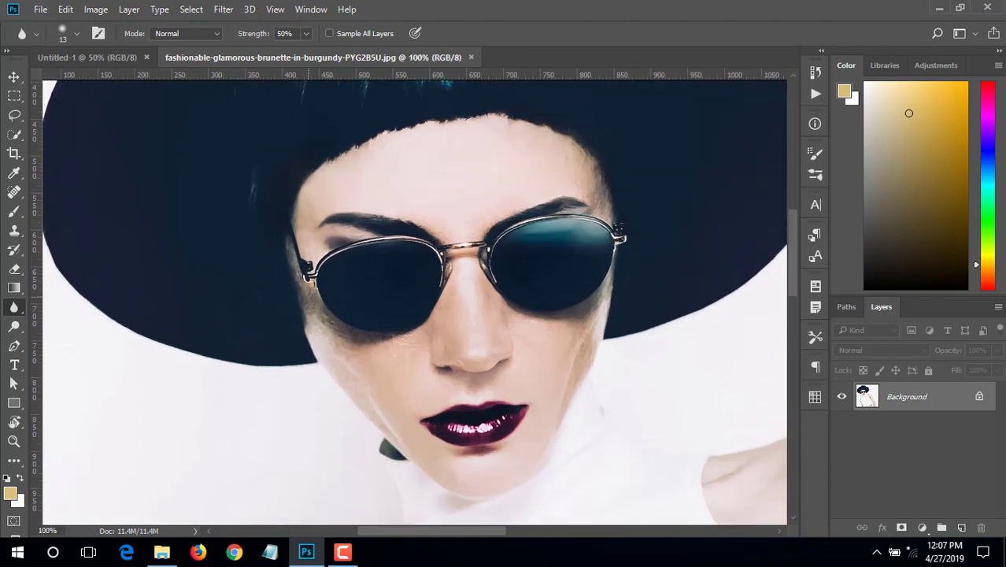
scroll(230, 304, "up", 1)
scroll(230, 307, "up", 1)
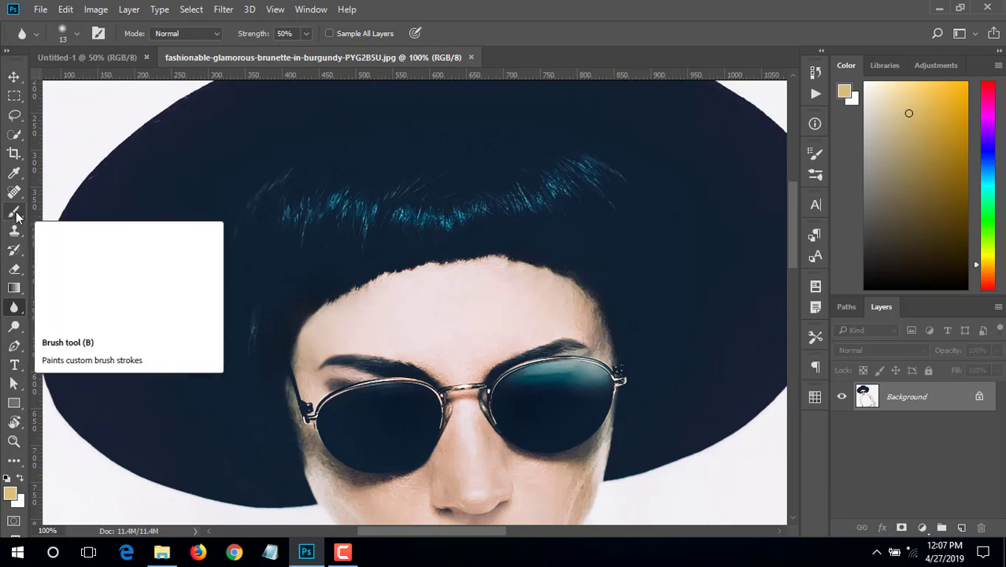
Review the brush presets and Brush Settings for the Blur tool
left_click(79, 36)
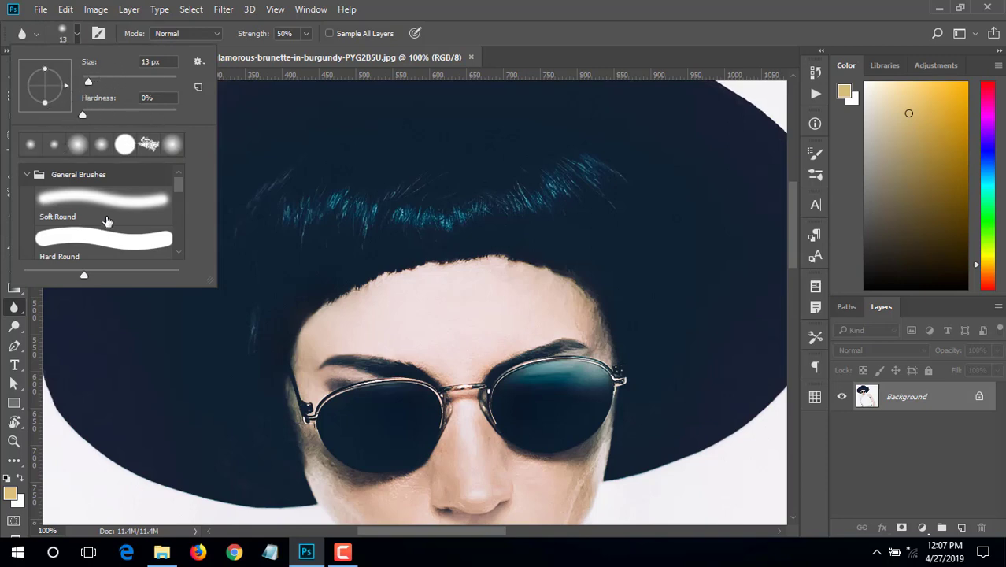
scroll(117, 201, "down", 1)
scroll(116, 201, "down", 1)
scroll(116, 201, "down", 1)
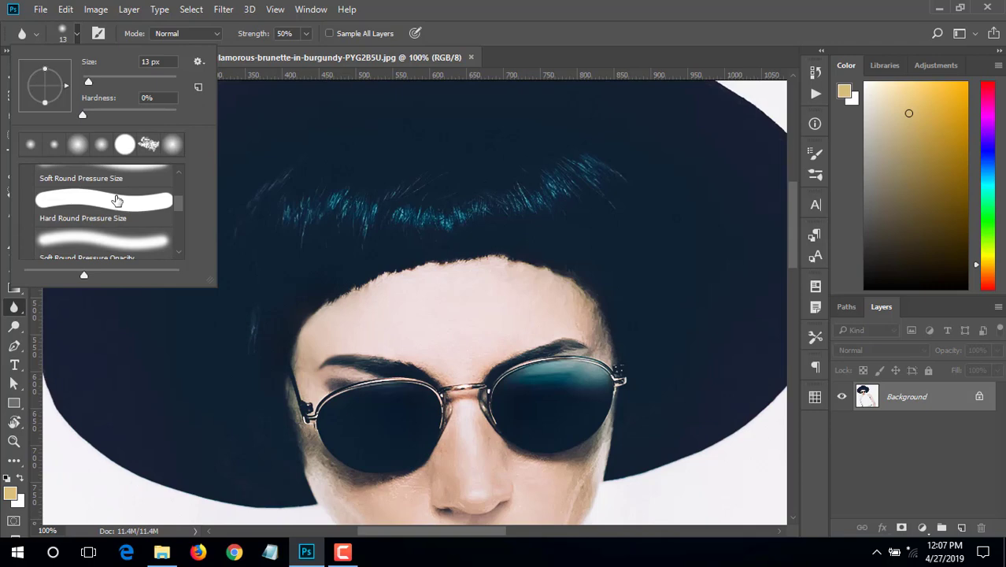
left_click(100, 34)
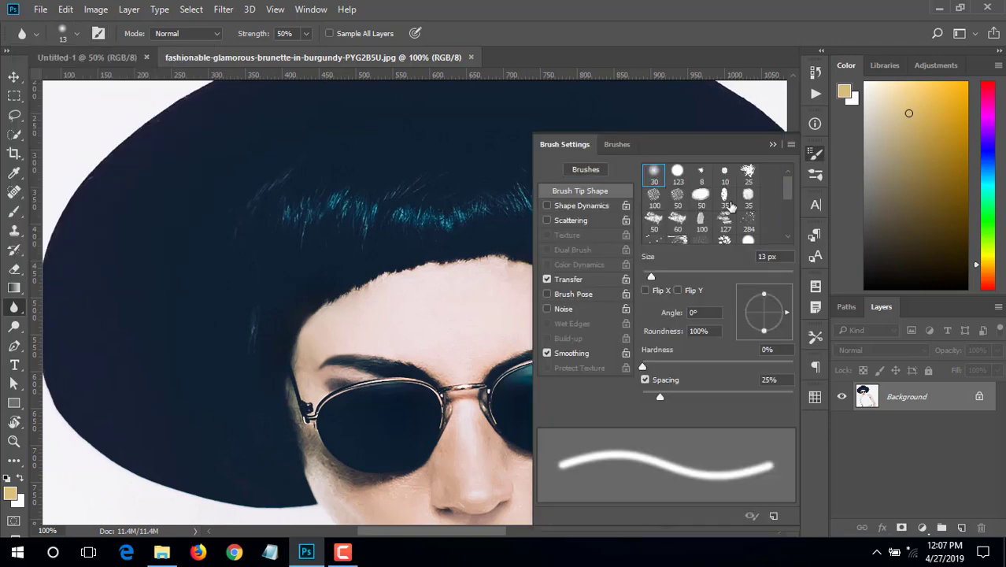
left_click(773, 145)
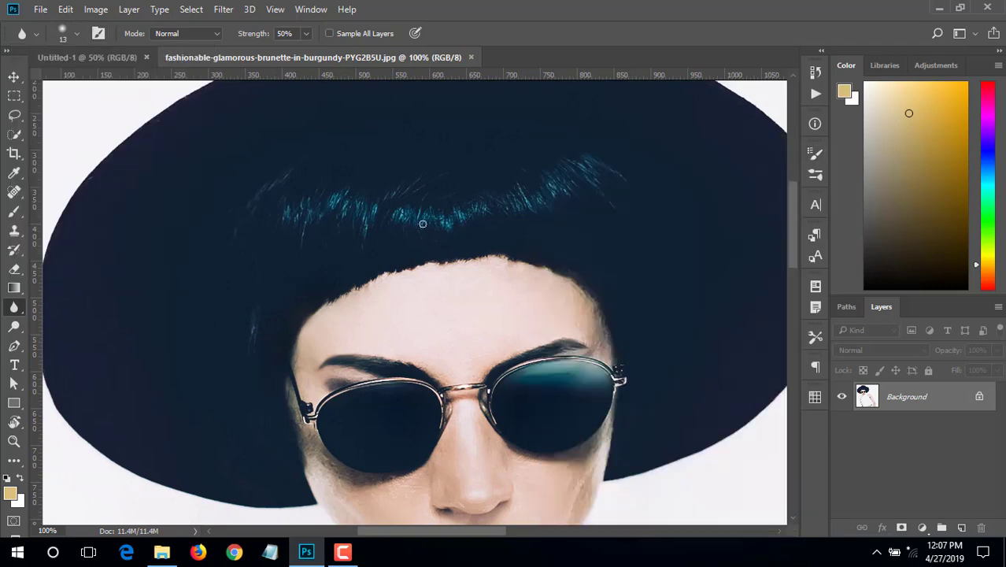
Blur the hat, hair and glasses with a 200 px brush, comparing via undo
left_click_drag(199, 292, 161, 301)
key("bracketright")
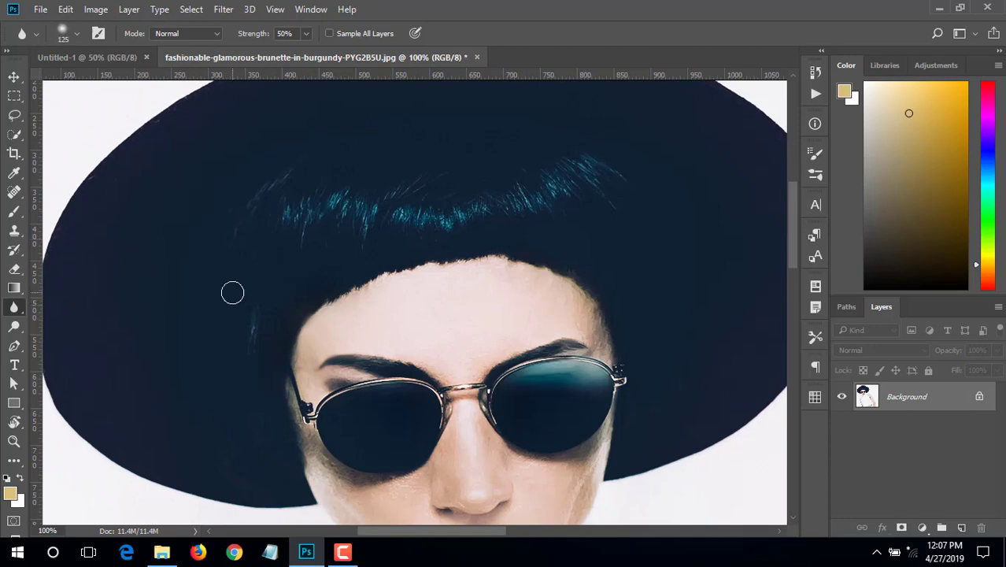
key("bracketright")
key("bracketright")
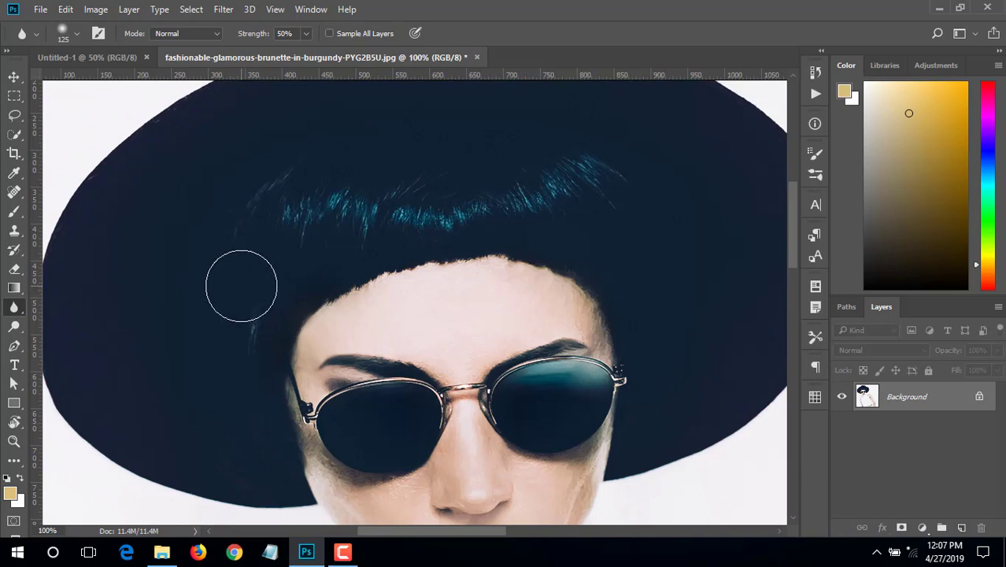
mouse_move(242, 285)
left_mouse_down()
mouse_move(359, 326)
mouse_move(288, 383)
mouse_move(359, 326)
mouse_move(307, 327)
mouse_move(606, 303)
mouse_move(293, 337)
mouse_move(339, 407)
mouse_move(371, 314)
mouse_move(341, 314)
mouse_move(385, 295)
mouse_move(398, 310)
mouse_move(550, 270)
mouse_move(416, 319)
mouse_move(541, 264)
mouse_move(545, 281)
mouse_move(451, 258)
mouse_move(393, 337)
mouse_move(428, 311)
left_mouse_up()
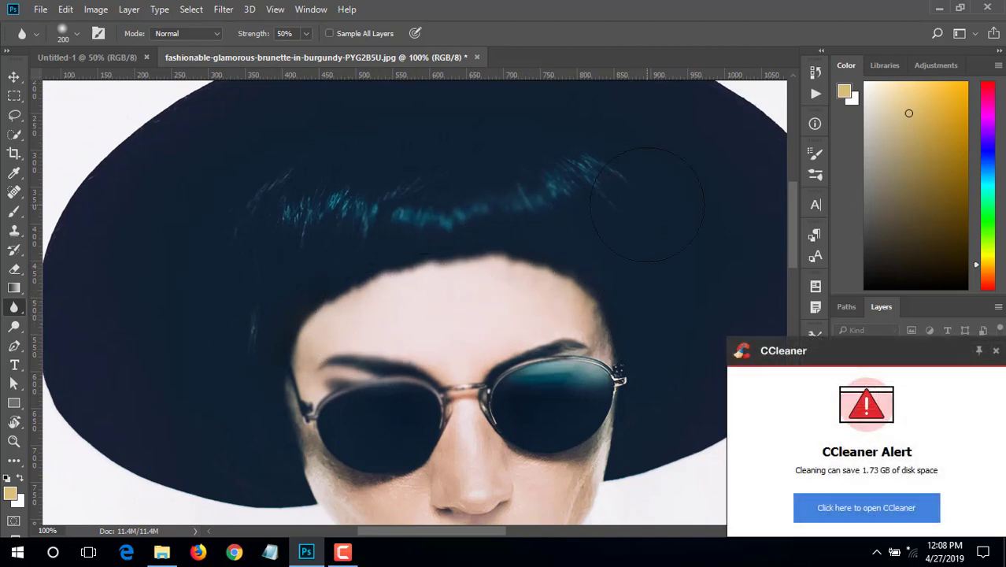
key("ctrl+z")
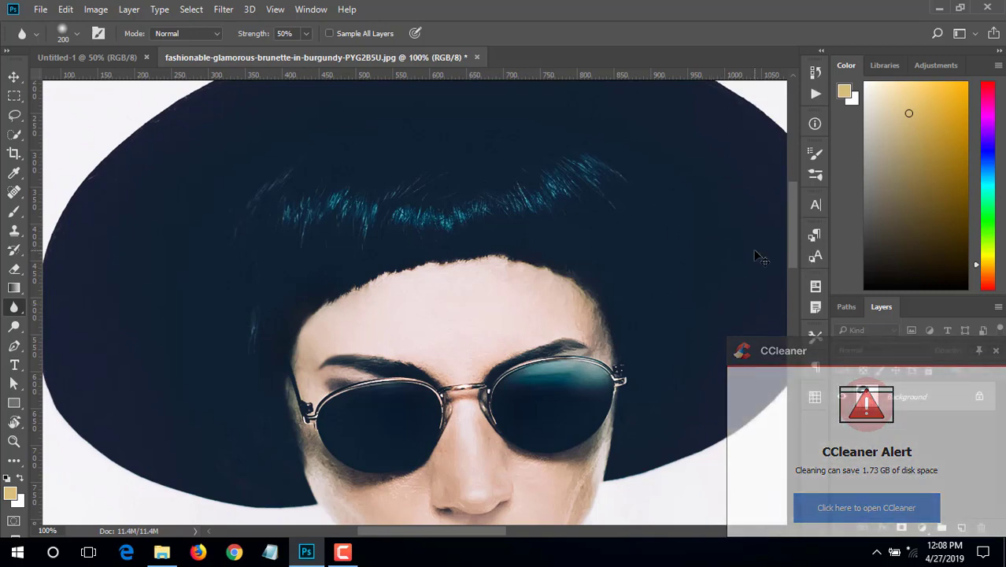
key("ctrl+z")
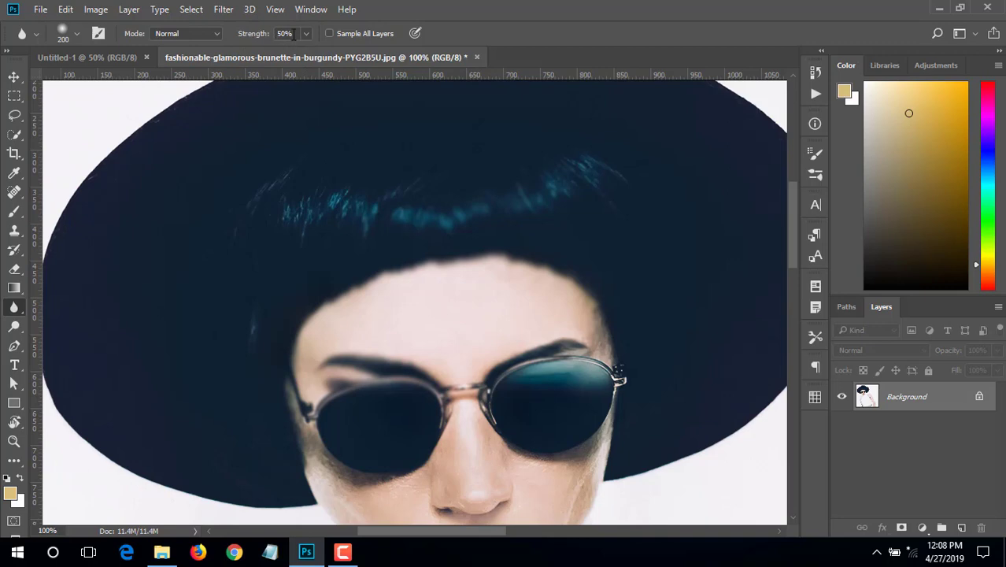
Try a 100% strength blur on the right lens, then undo it
left_click(292, 34)
type("00")
key("Return")
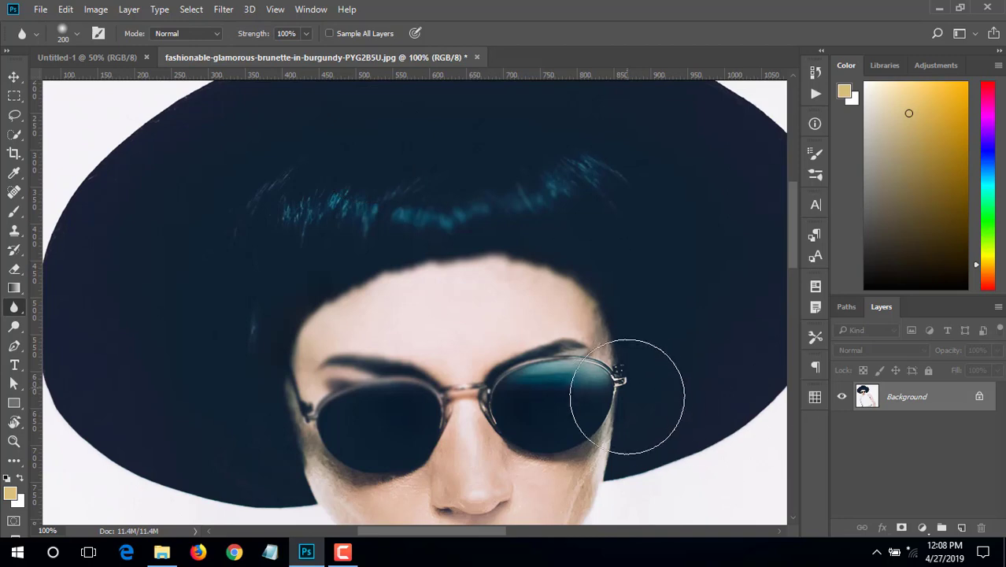
mouse_move(616, 337)
left_mouse_down()
mouse_move(575, 431)
mouse_move(572, 404)
mouse_move(544, 425)
left_mouse_up()
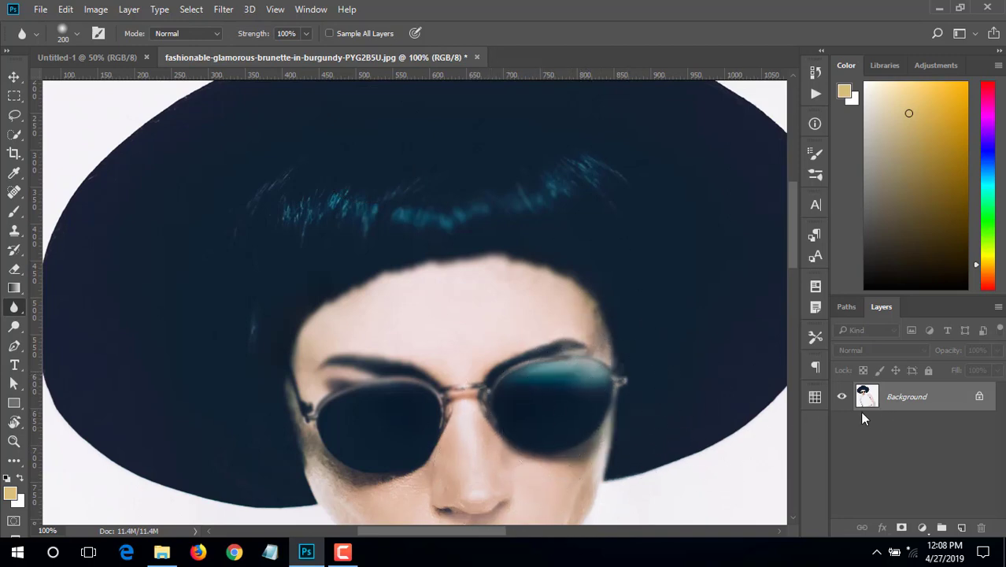
key("ctrl+z")
Lower blur strength to 10% and gently soften the left lens edges
left_click(306, 34)
left_click(303, 52)
type("10")
key("Return")
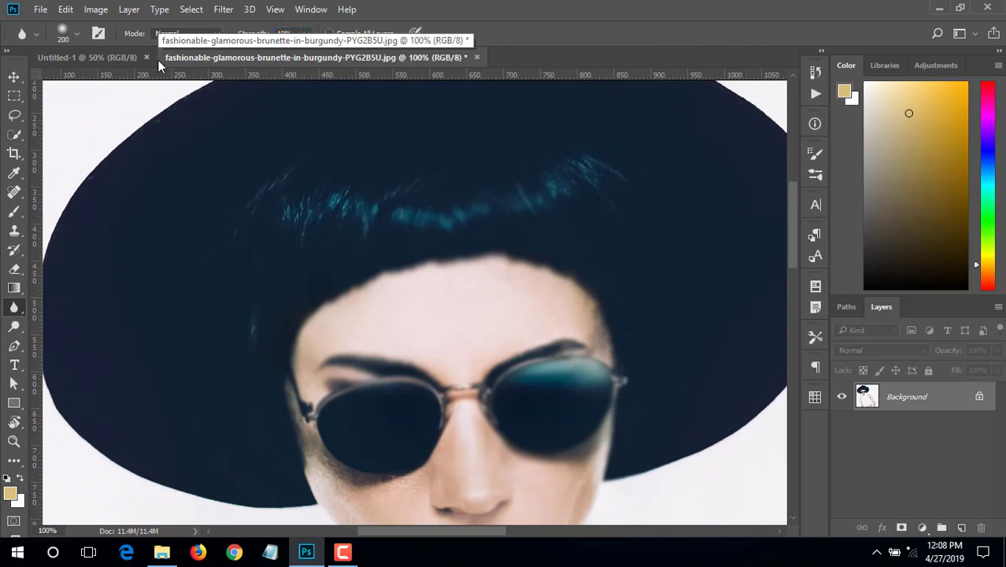
left_click_drag(370, 433, 326, 450)
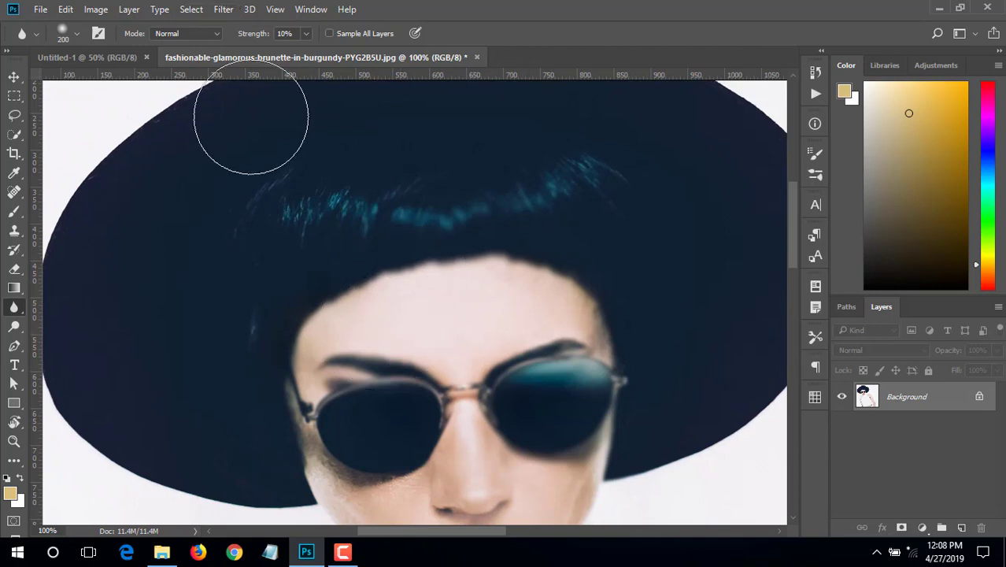
Softly blur the hat's outer edge from left to upper right
scroll(248, 200, "up", 1)
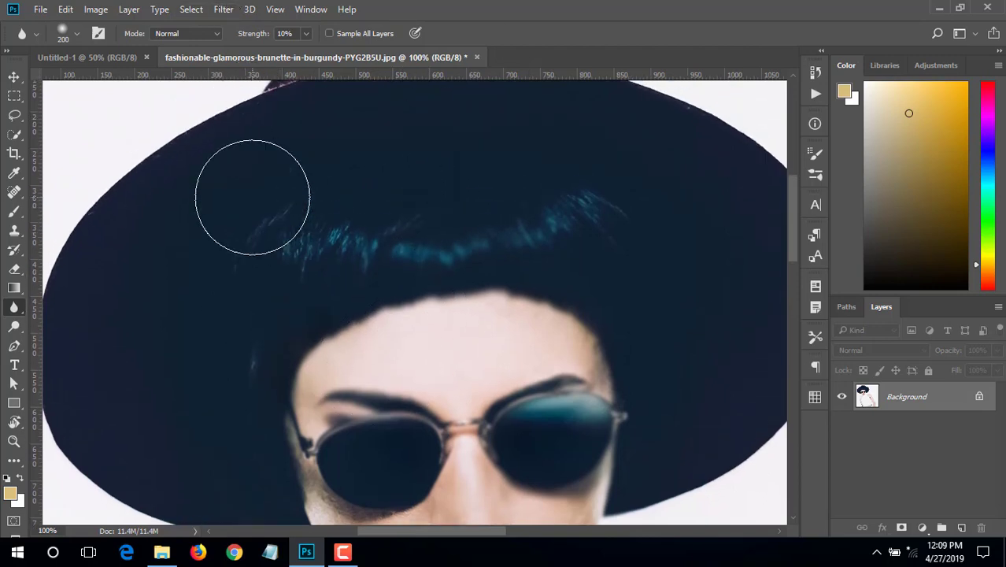
scroll(248, 200, "up", 2)
scroll(248, 199, "up", 2)
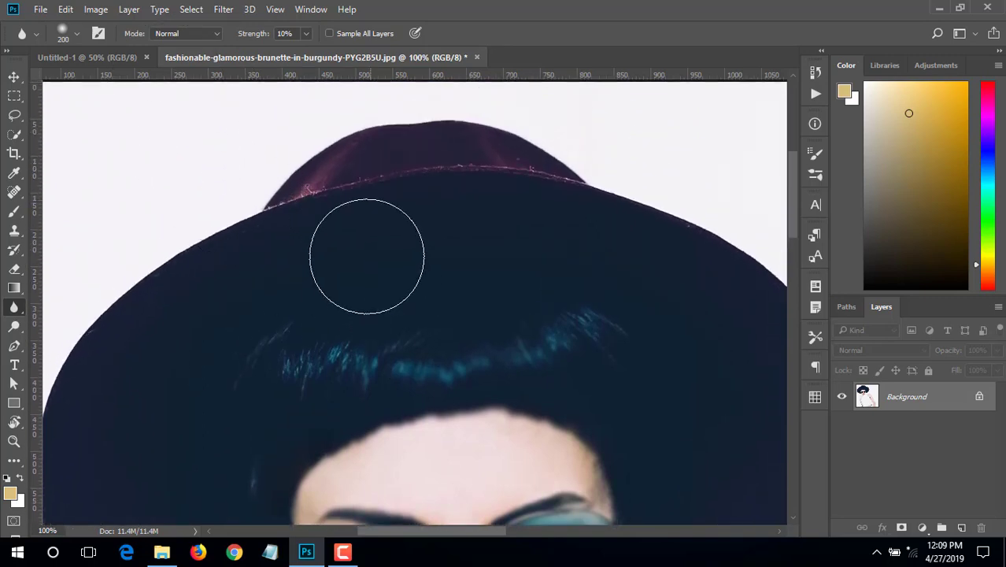
mouse_move(366, 265)
left_mouse_down()
mouse_move(277, 256)
mouse_move(108, 281)
mouse_move(175, 222)
left_mouse_up()
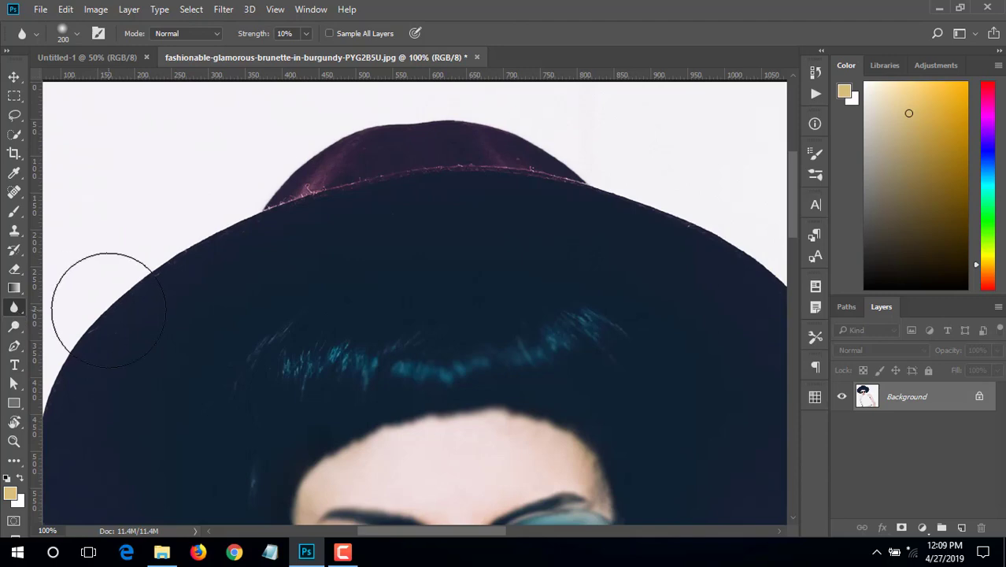
mouse_move(108, 310)
left_mouse_down()
mouse_move(187, 258)
mouse_move(155, 263)
mouse_move(479, 180)
mouse_move(708, 220)
mouse_move(225, 236)
mouse_move(665, 175)
mouse_move(283, 218)
mouse_move(274, 251)
left_mouse_up()
scroll(292, 252, "down", 3)
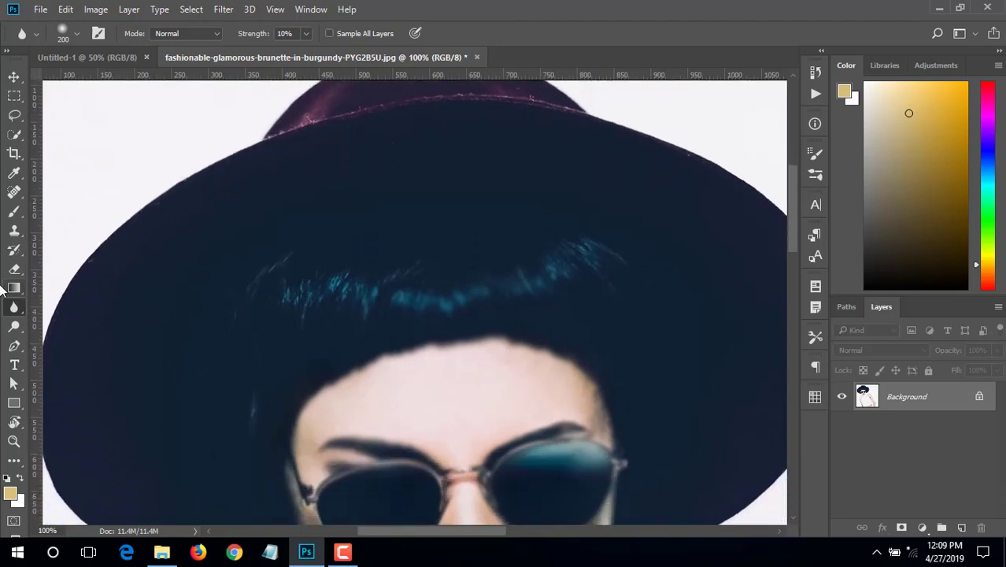
right_click(14, 309)
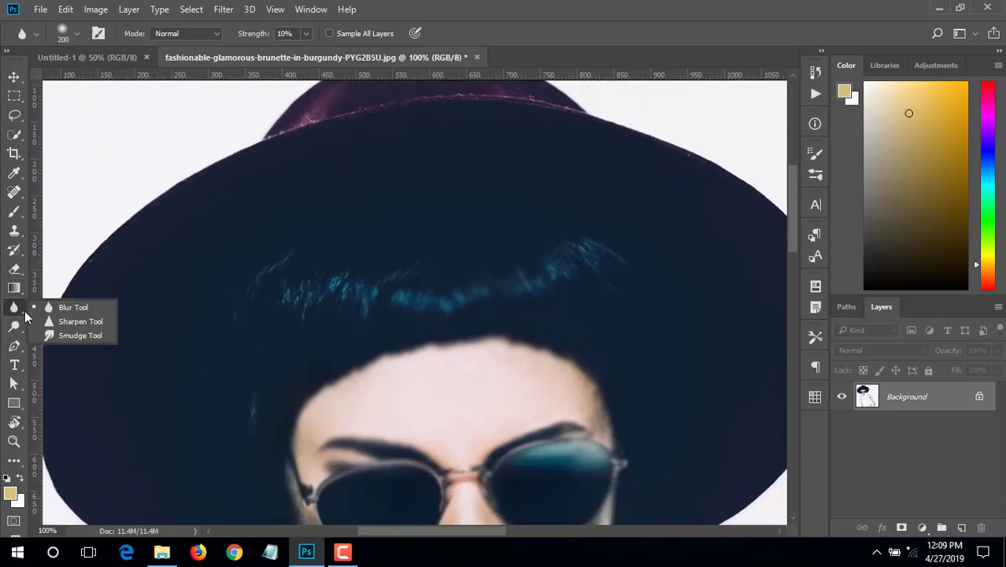
Select the Sharpen Tool with an 80 px brush and test-sharpen the nose, then undo
left_click(81, 322)
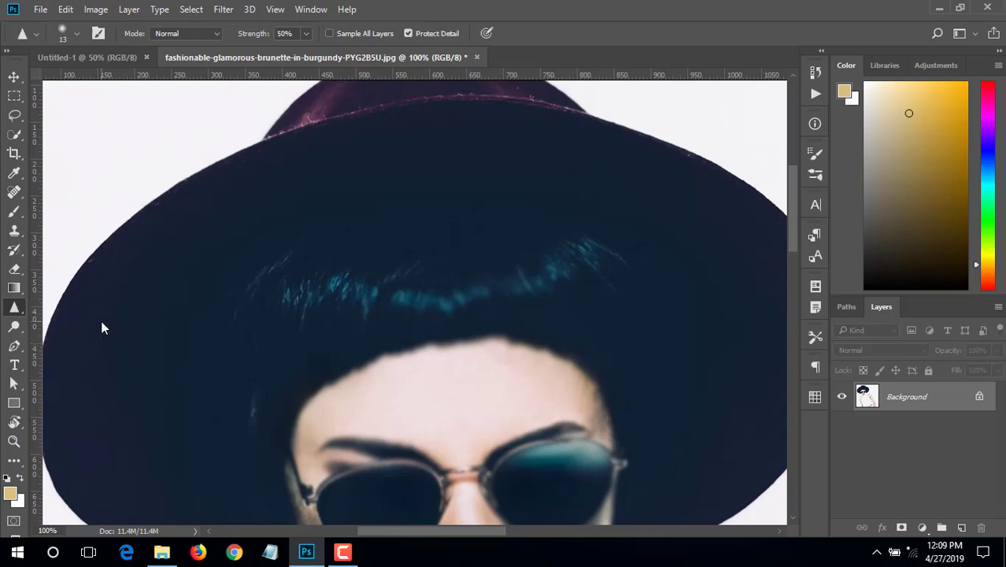
scroll(237, 398, "down", 5)
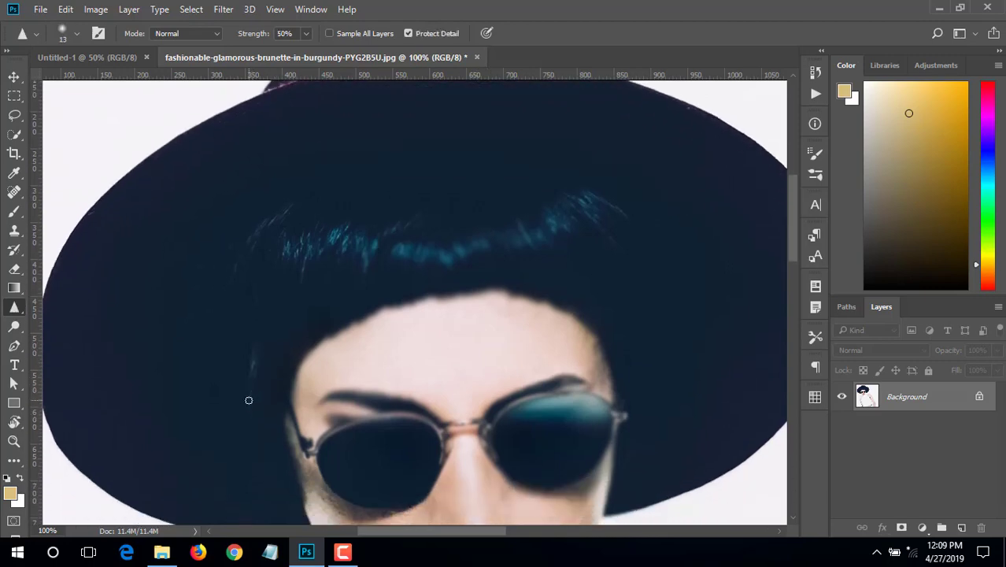
scroll(225, 387, "up", 1)
scroll(217, 381, "up", 1)
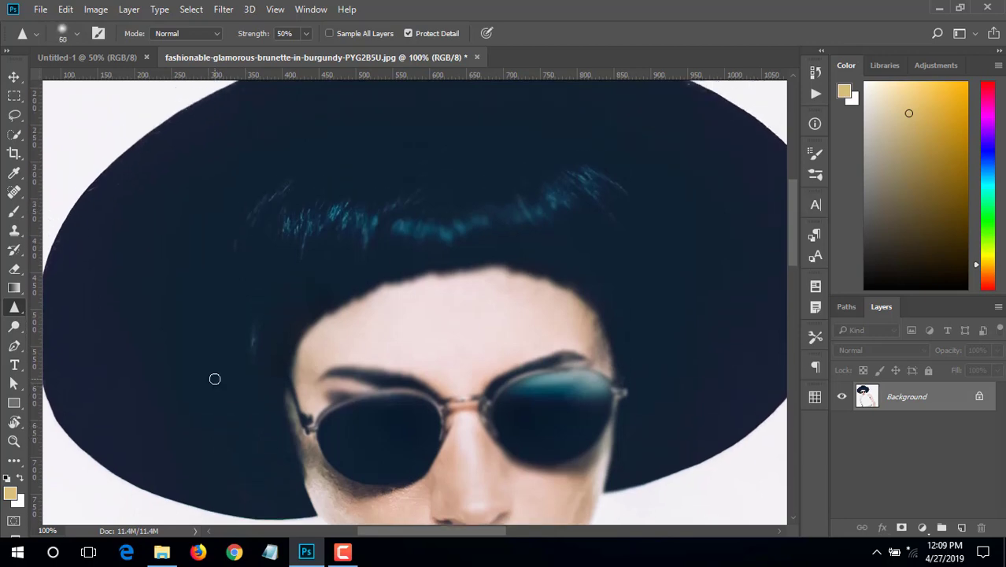
key("bracketright")
key("bracketright")
key("bracketright")
scroll(217, 376, "down", 2)
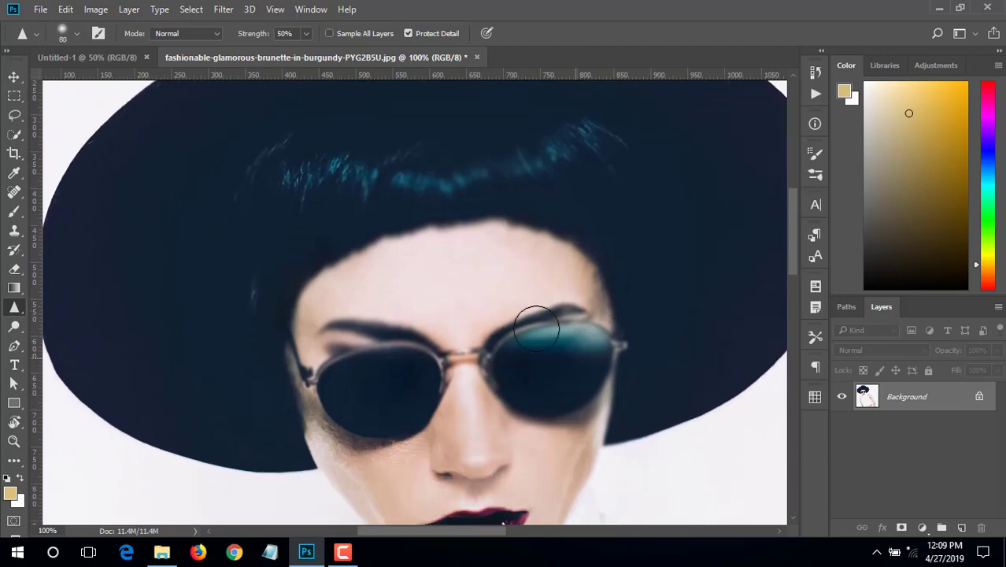
scroll(433, 458, "down", 3)
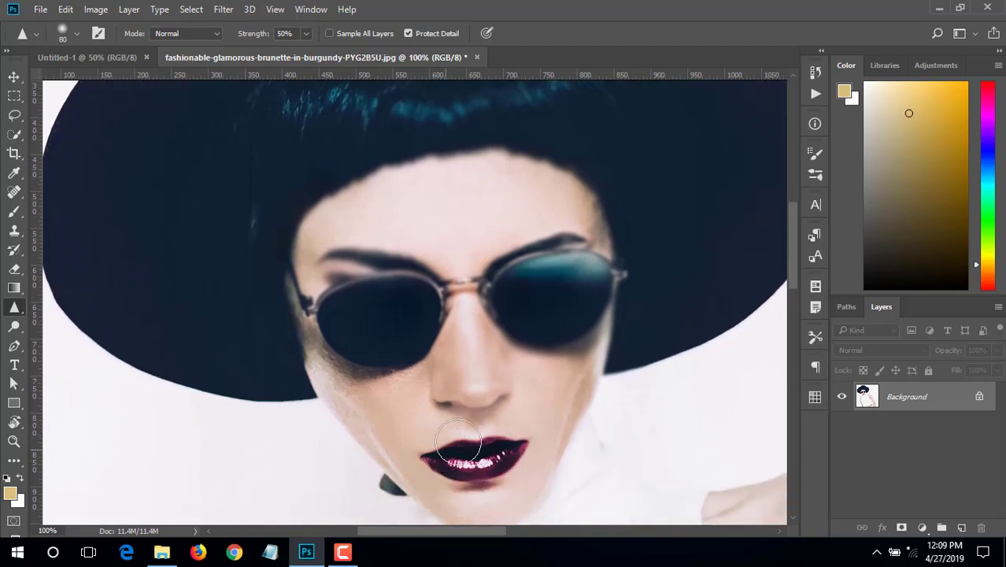
mouse_move(456, 386)
left_mouse_down()
mouse_move(434, 400)
mouse_move(492, 379)
mouse_move(434, 393)
mouse_move(490, 359)
mouse_move(442, 395)
mouse_move(496, 386)
left_mouse_up()
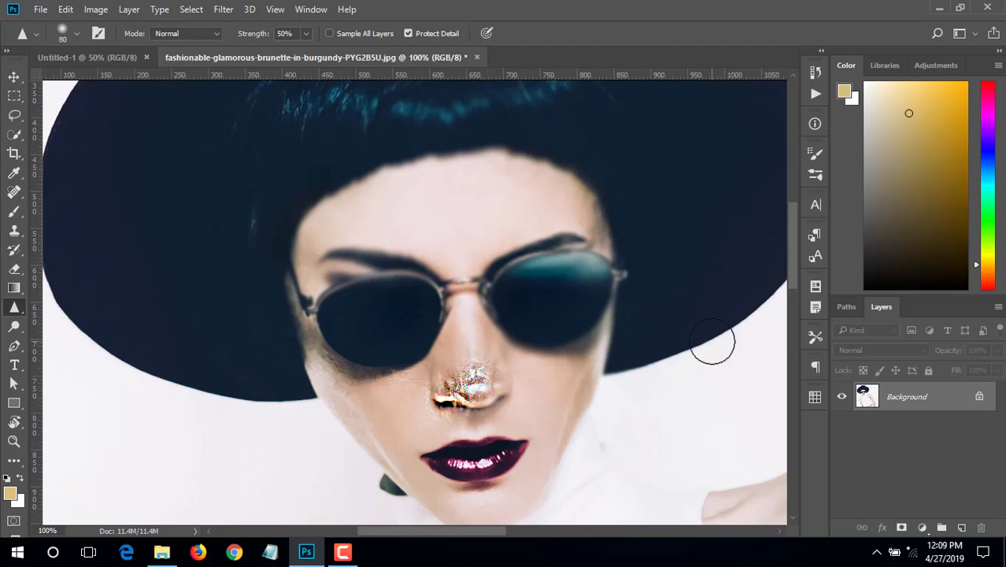
key("ctrl+z")
key("ctrl+z")
key("ctrl+z")
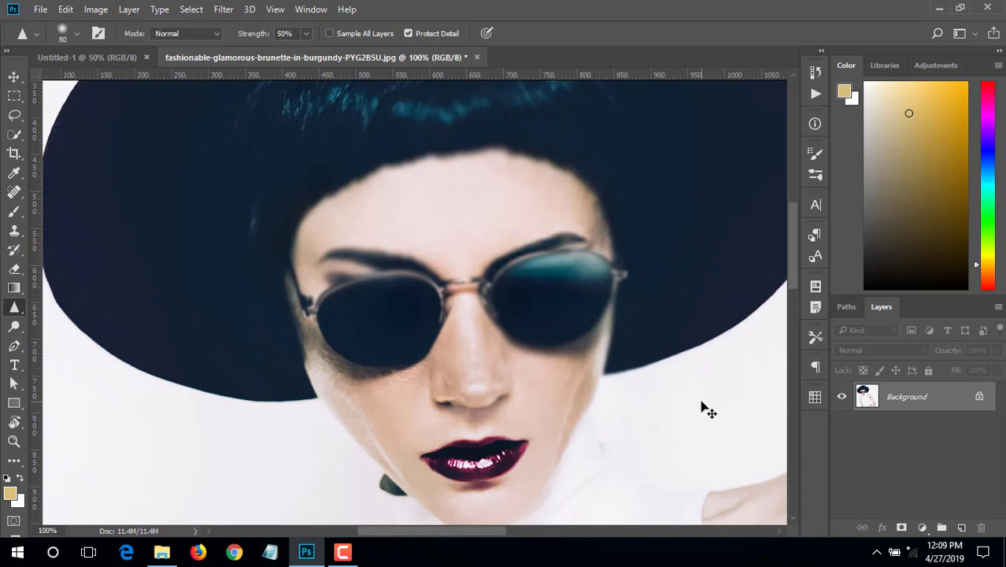
key("ctrl+z")
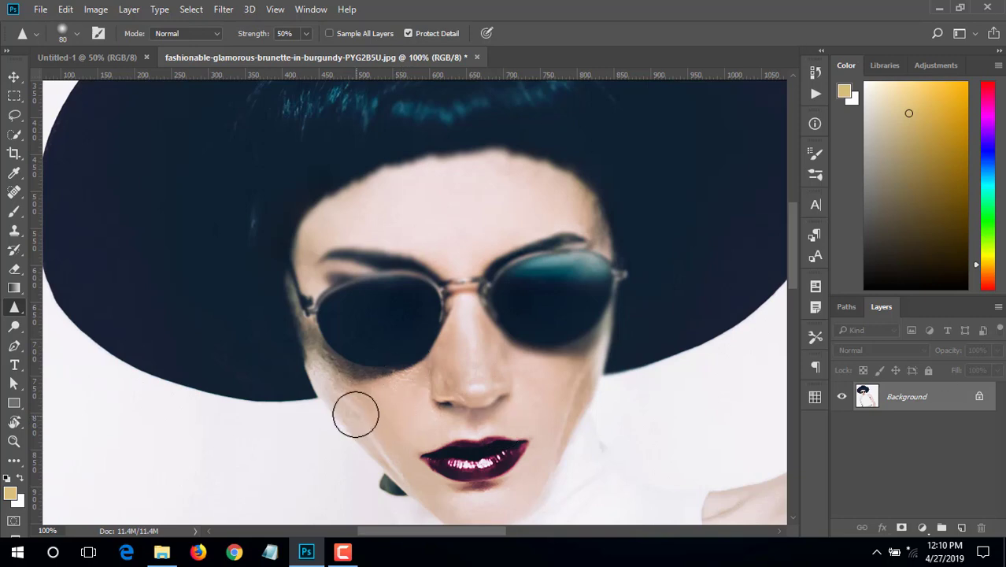
Sharpen the cheek edge beside the lips, toggling undo/redo to compare
left_click_drag(354, 414, 360, 409)
mouse_move(377, 420)
left_mouse_down()
mouse_move(386, 456)
mouse_move(363, 414)
mouse_move(394, 454)
mouse_move(386, 461)
mouse_move(377, 420)
left_mouse_up()
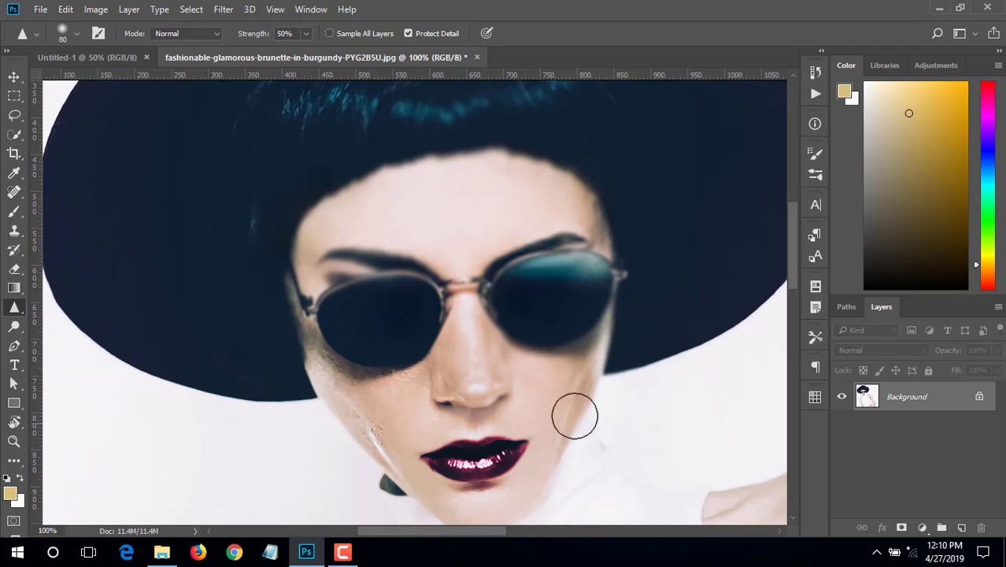
left_click_drag(366, 457, 393, 447)
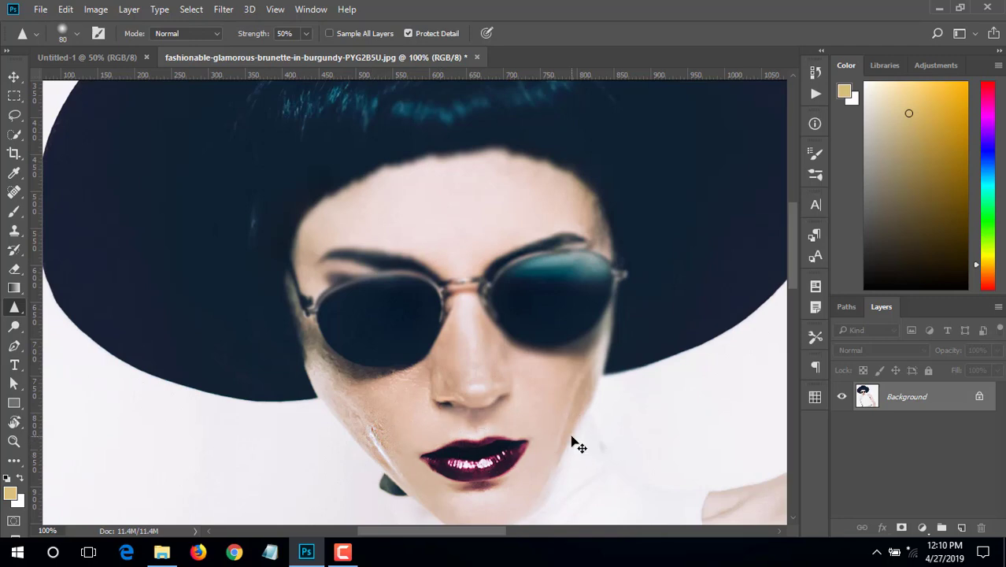
key("ctrl+alt+z")
key("ctrl+shift+z")
key("ctrl+alt+z")
key("ctrl+shift+z")
Sharpen the top edge of the right eyebrow, comparing before and after
left_click_drag(496, 250, 586, 220)
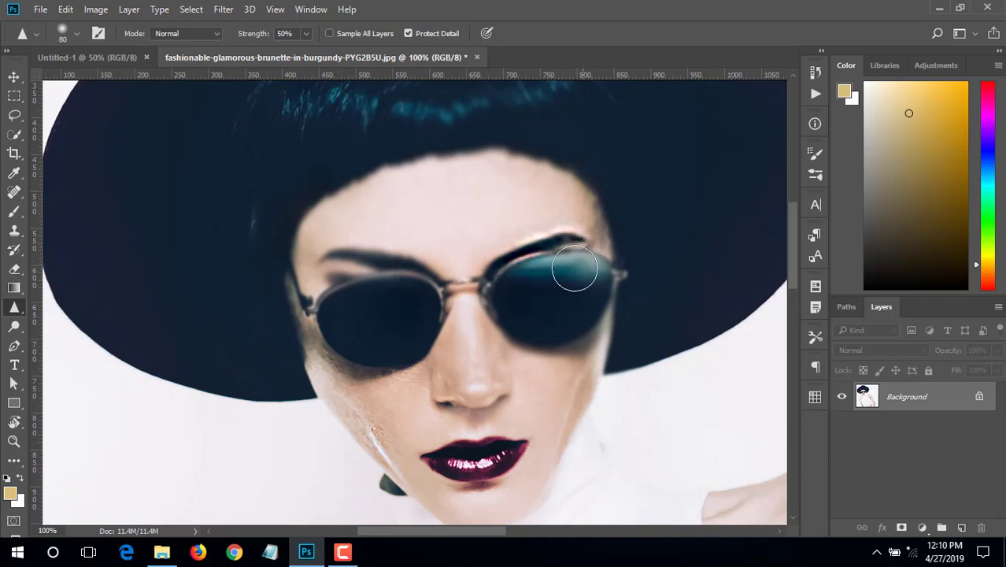
left_click_drag(580, 270, 543, 236)
key("ctrl+z")
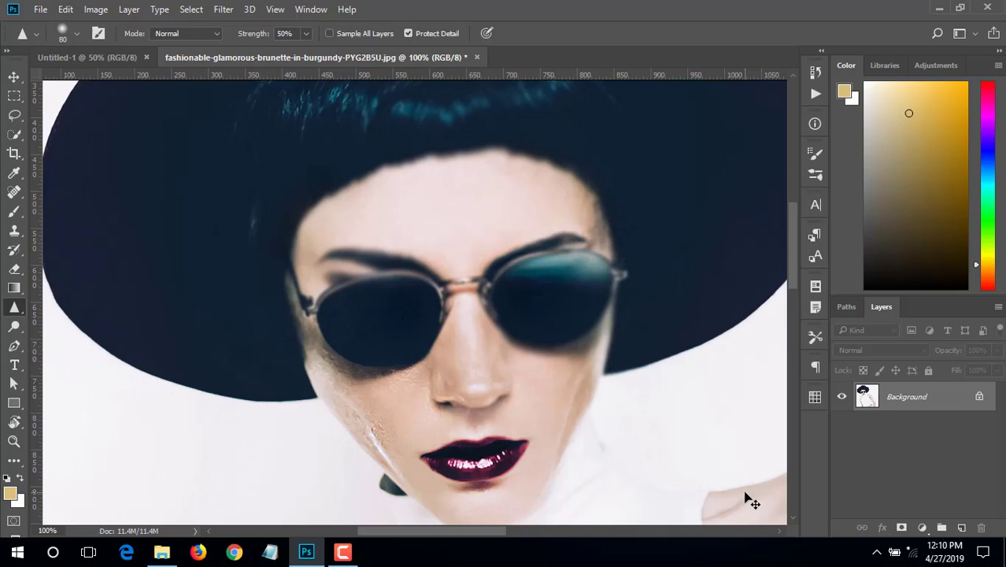
key("ctrl+z")
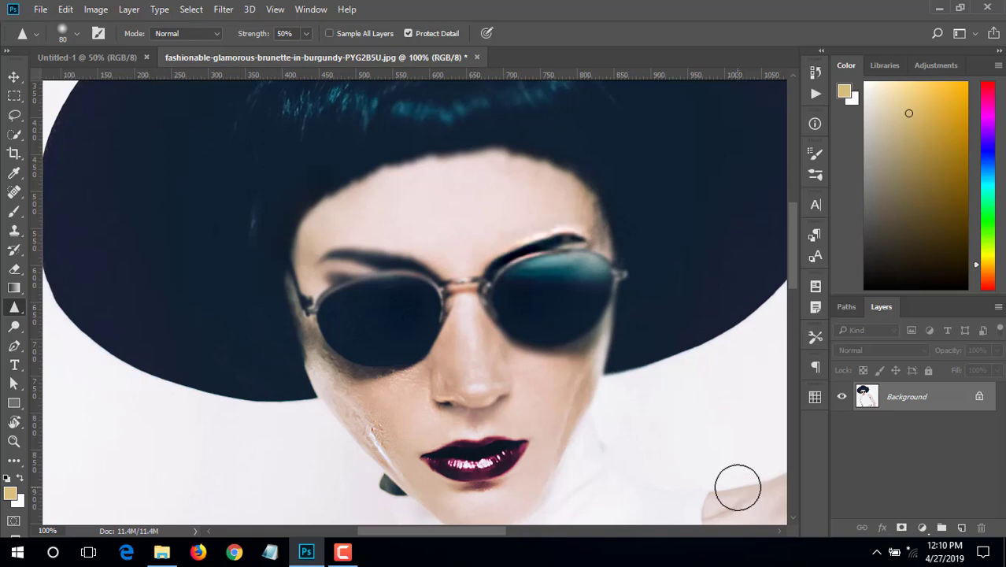
scroll(497, 353, "up", 2)
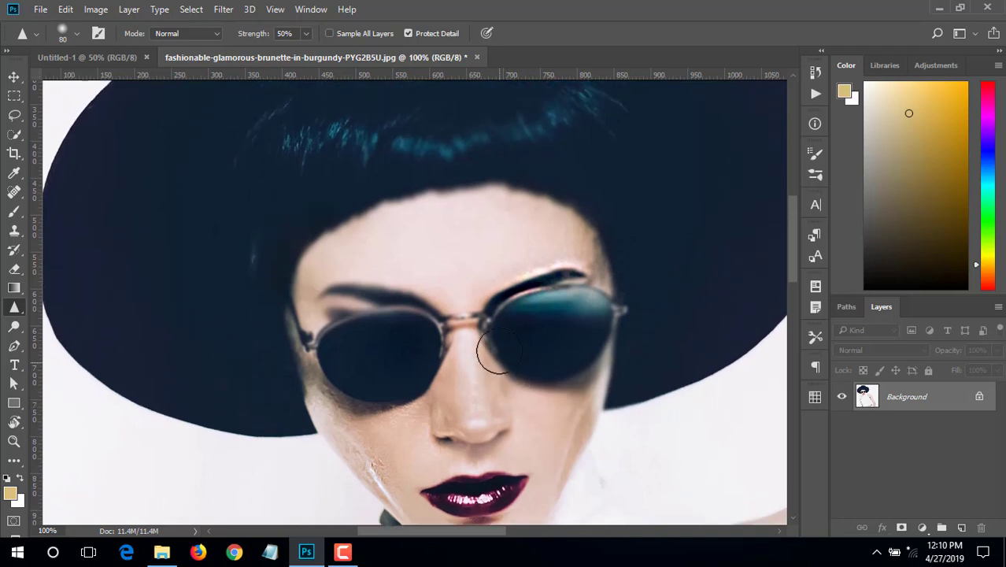
left_click(293, 33)
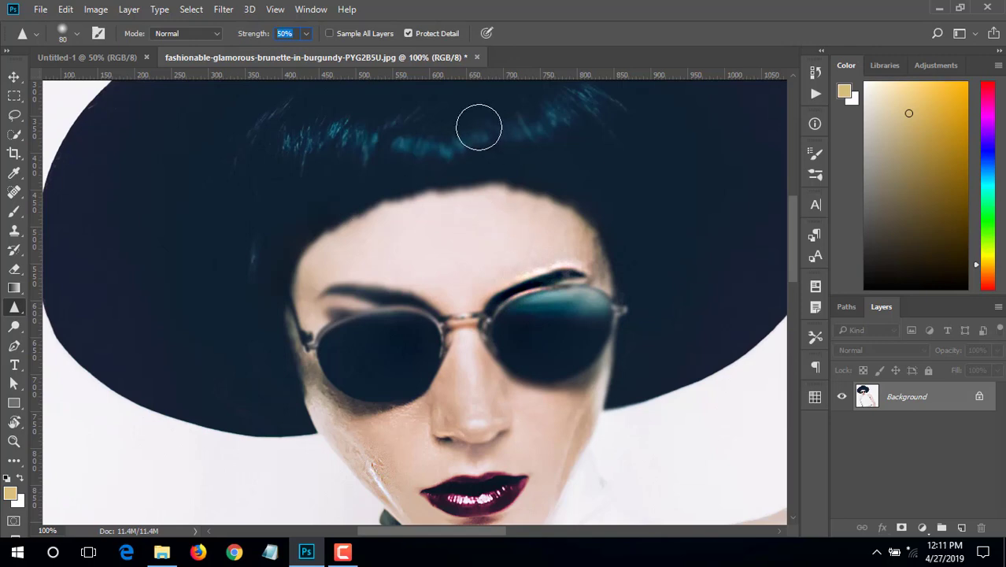
right_click(14, 311)
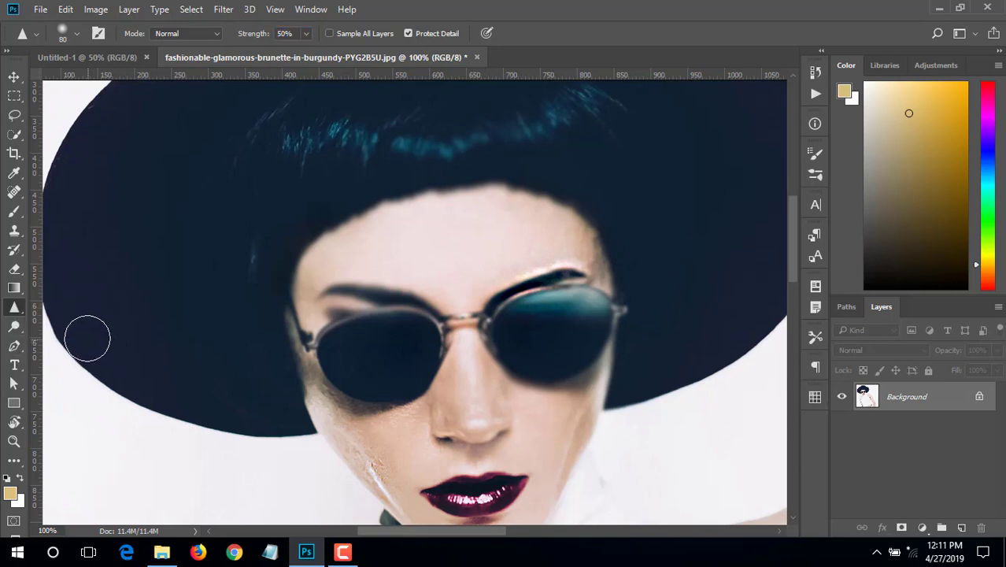
Select the Smudge Tool at 45 px and test-smear the lips, then undo
right_click(16, 308)
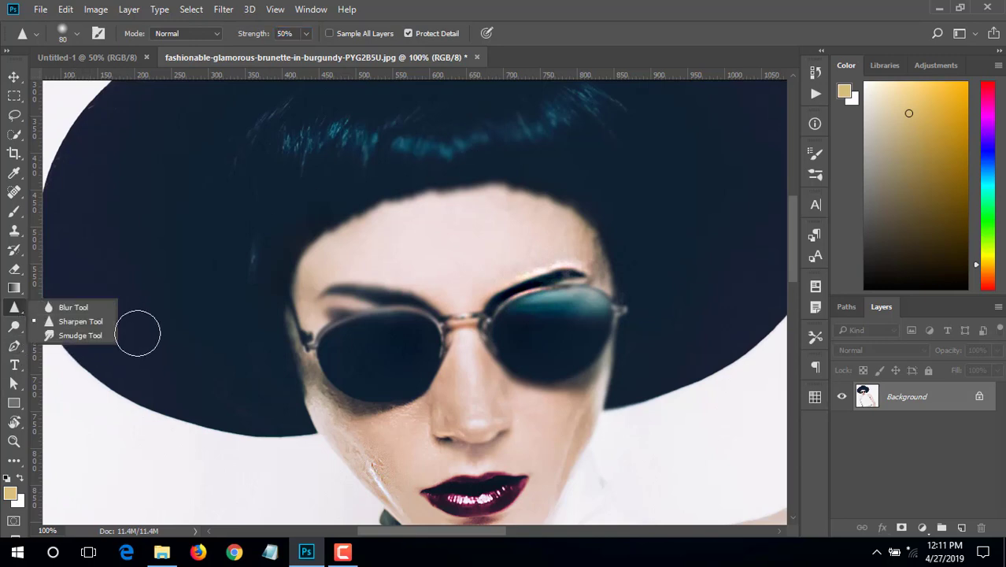
left_click(96, 335)
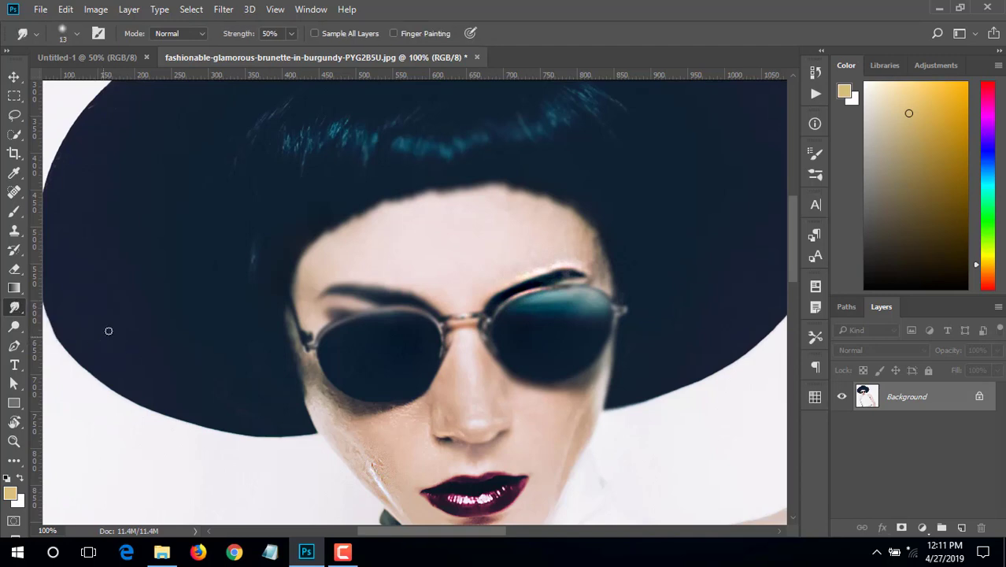
scroll(233, 375, "down", 2)
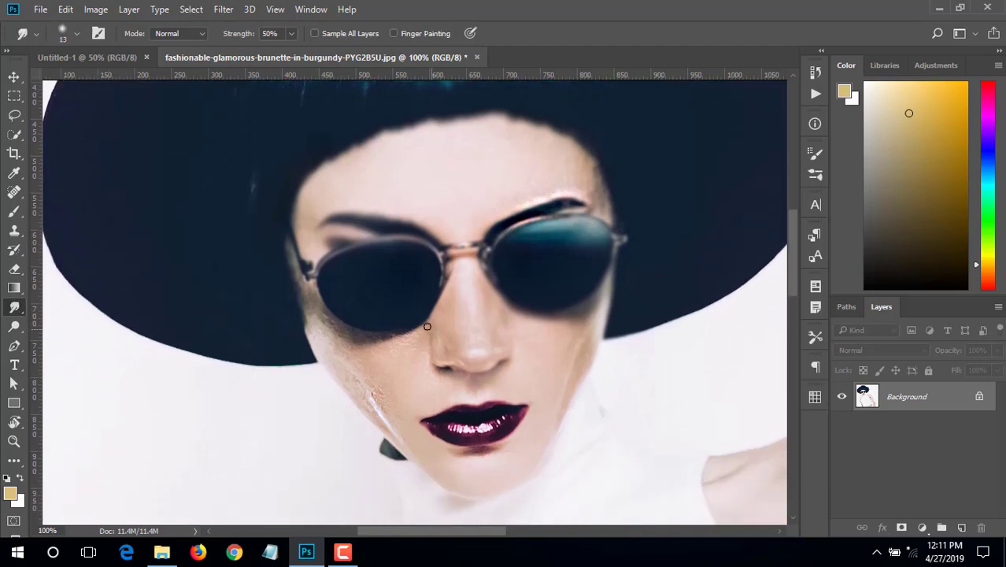
scroll(398, 353, "up", 1)
key("bracketright")
key("bracketright")
key("bracketright")
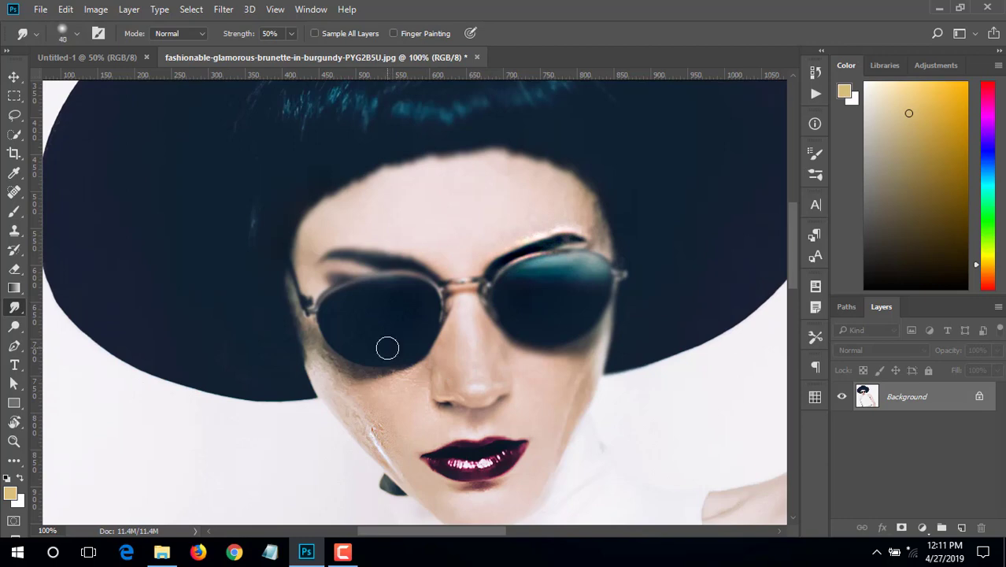
left_click_drag(514, 457, 447, 467)
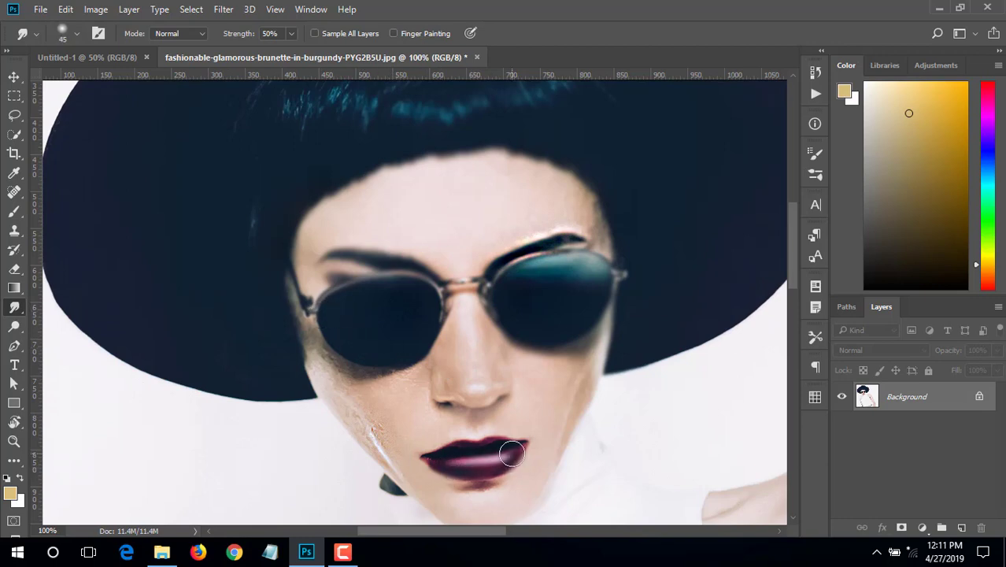
key("ctrl+z")
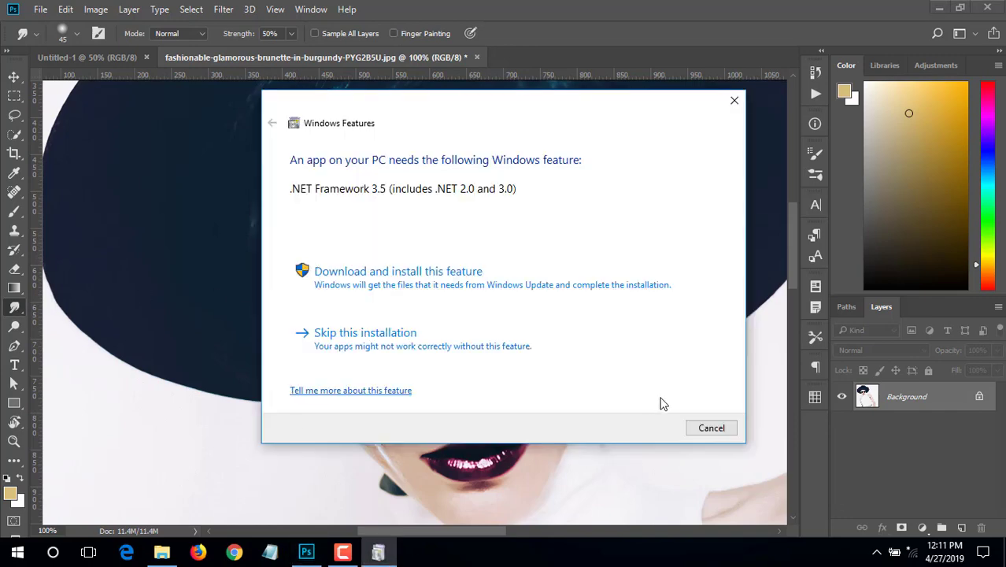
Smudge the lips to remove their gloss and pull the right corner upward
right_click(15, 315)
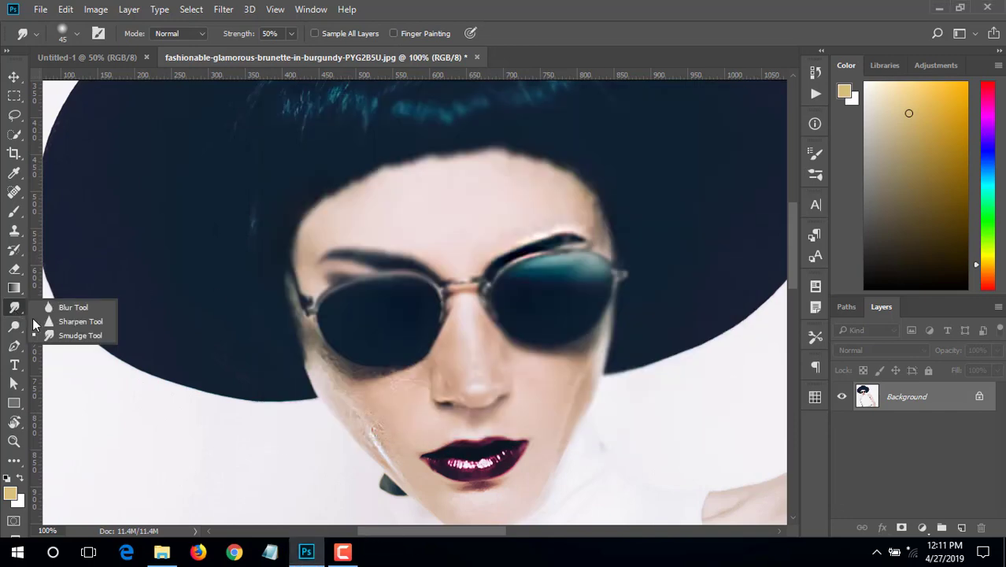
left_click(65, 333)
mouse_move(455, 465)
left_mouse_down()
mouse_move(526, 443)
mouse_move(539, 427)
left_mouse_up()
left_click_drag(480, 465, 419, 453)
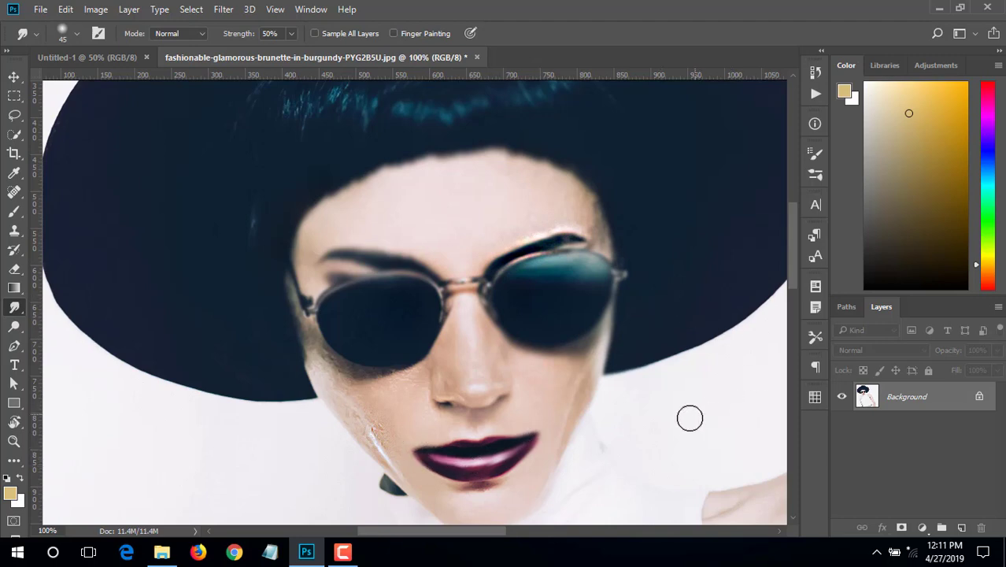
scroll(659, 426, "down", 1)
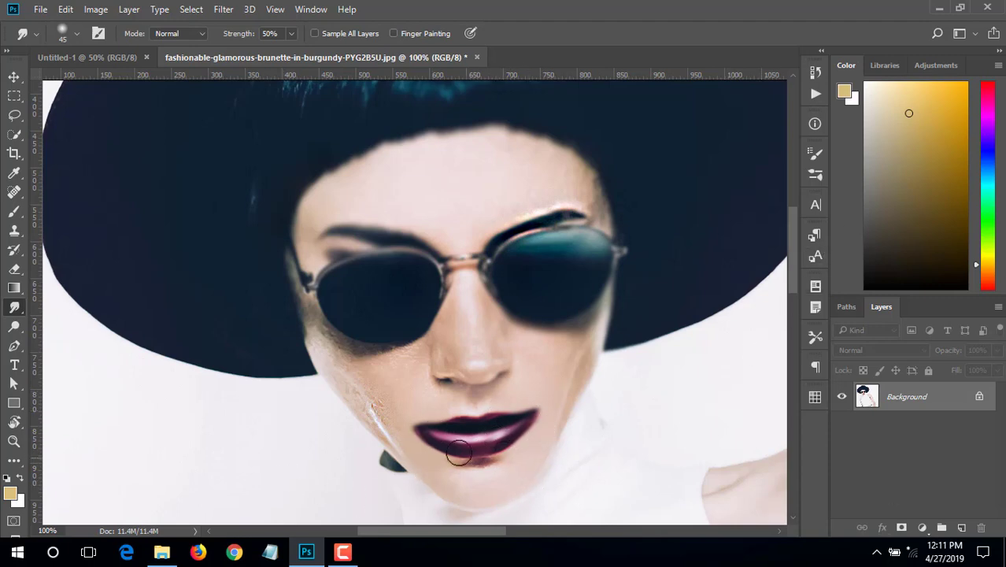
mouse_move(499, 435)
left_mouse_down()
mouse_move(532, 404)
mouse_move(441, 437)
mouse_move(419, 423)
left_mouse_up()
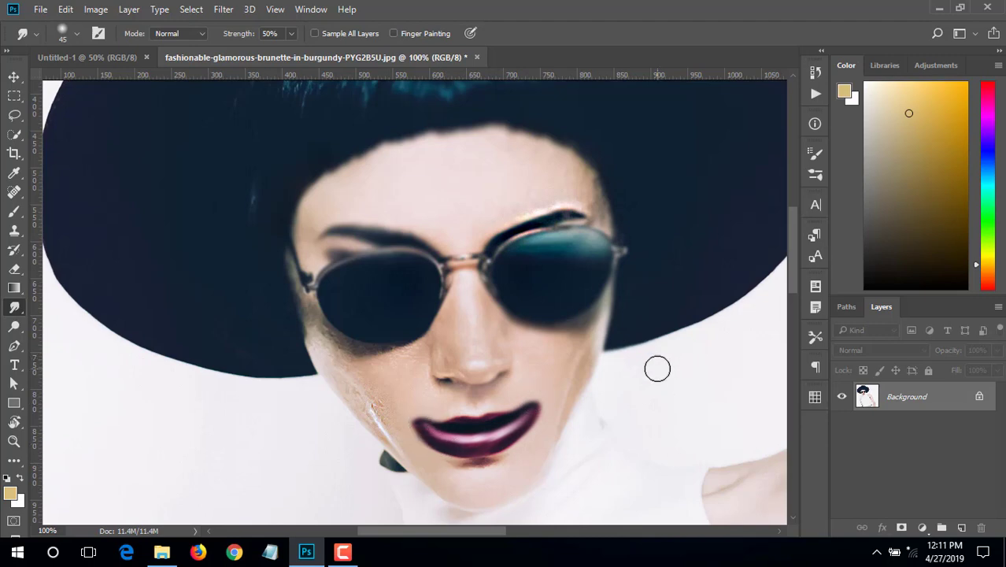
Compare unsmudged and smudged lips in History, keep the smudged state, and close History
left_click(815, 70)
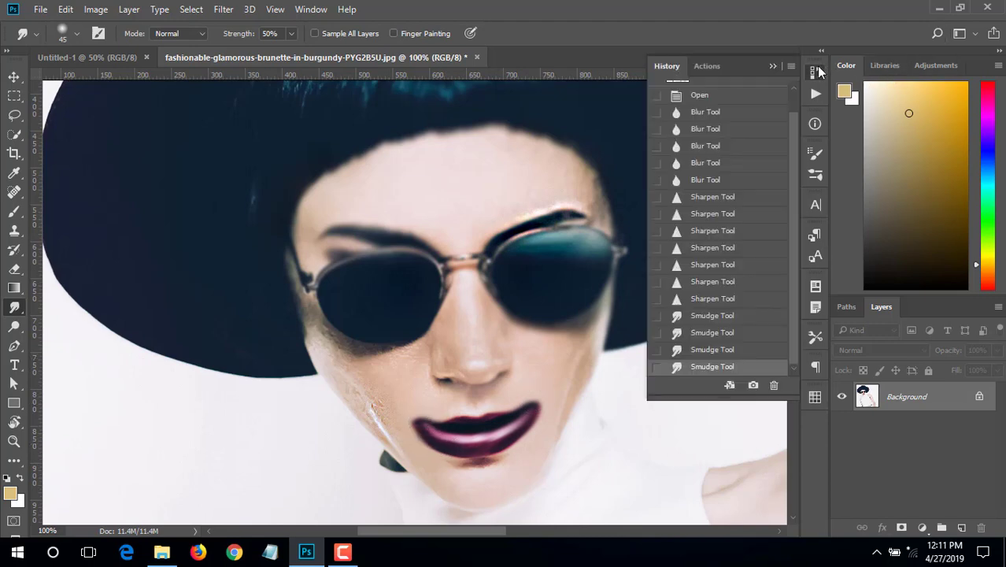
scroll(647, 281, "down", 1)
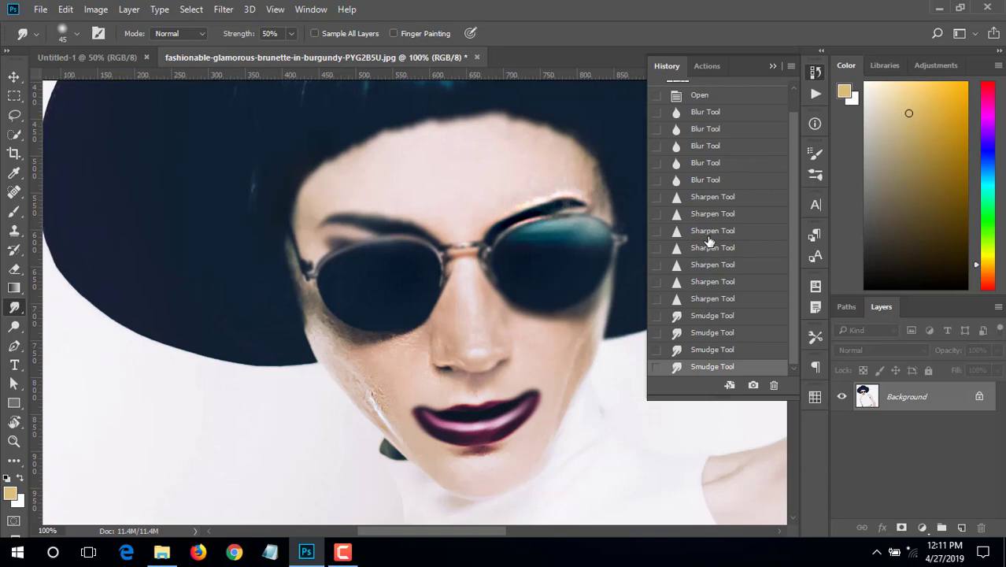
left_click(696, 300)
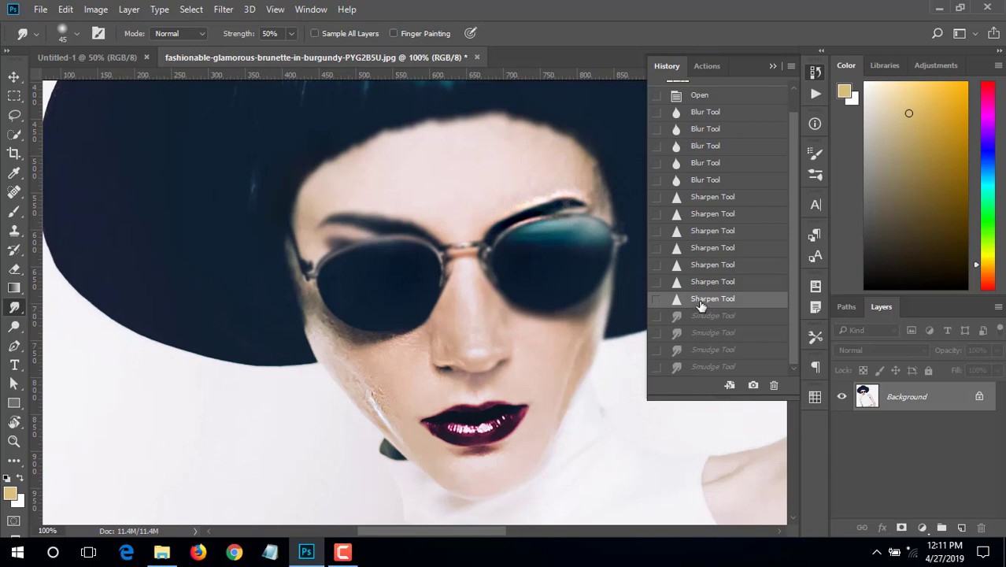
left_click(702, 370)
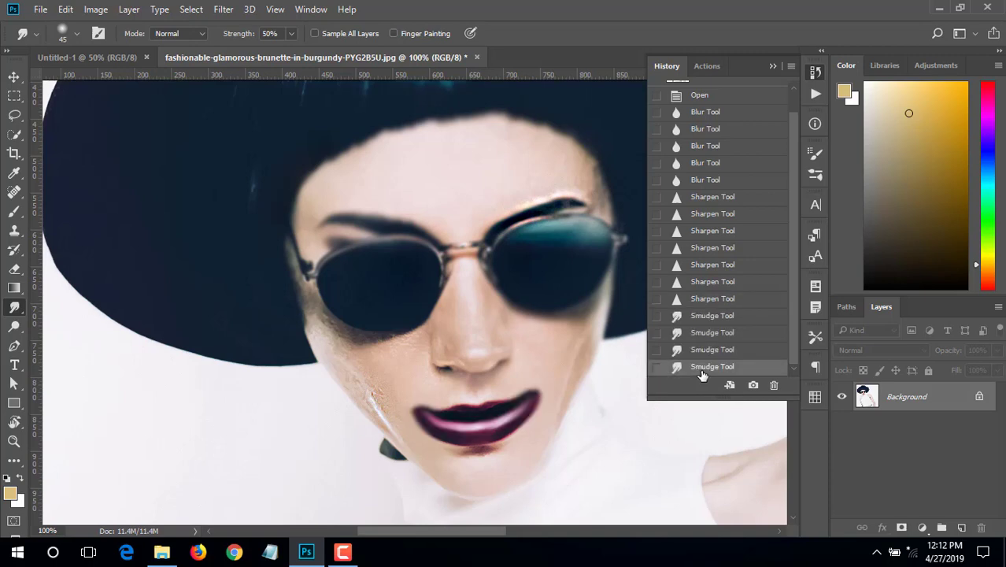
left_click(772, 63)
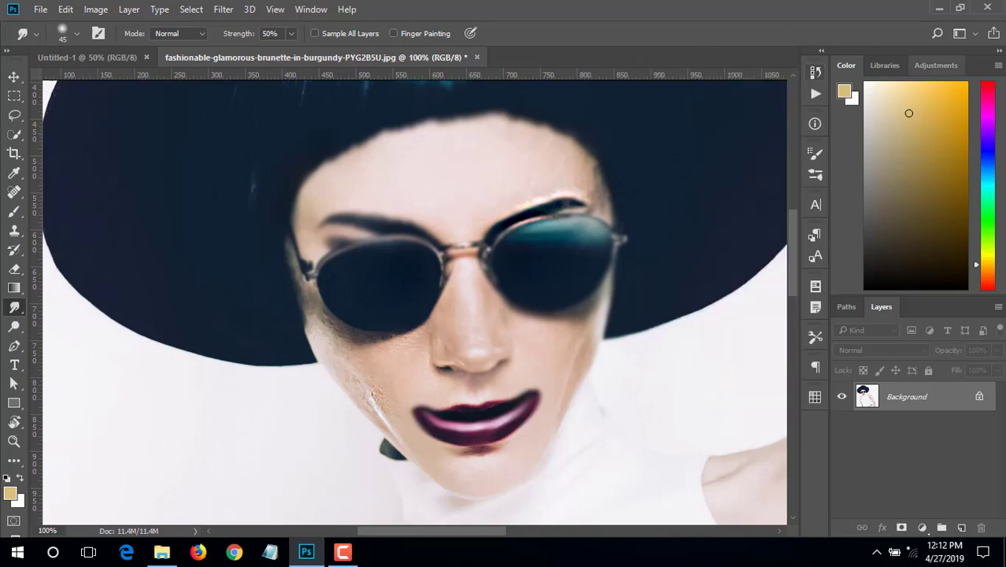
Select the Sponge Tool in Saturate mode and revert History to before the lip smudges
left_click(16, 329)
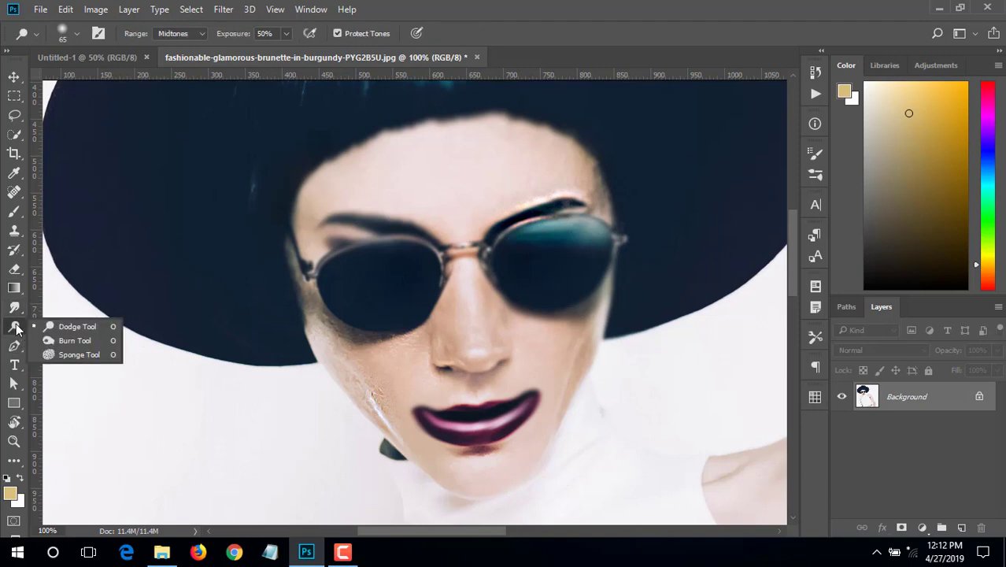
left_click(79, 355)
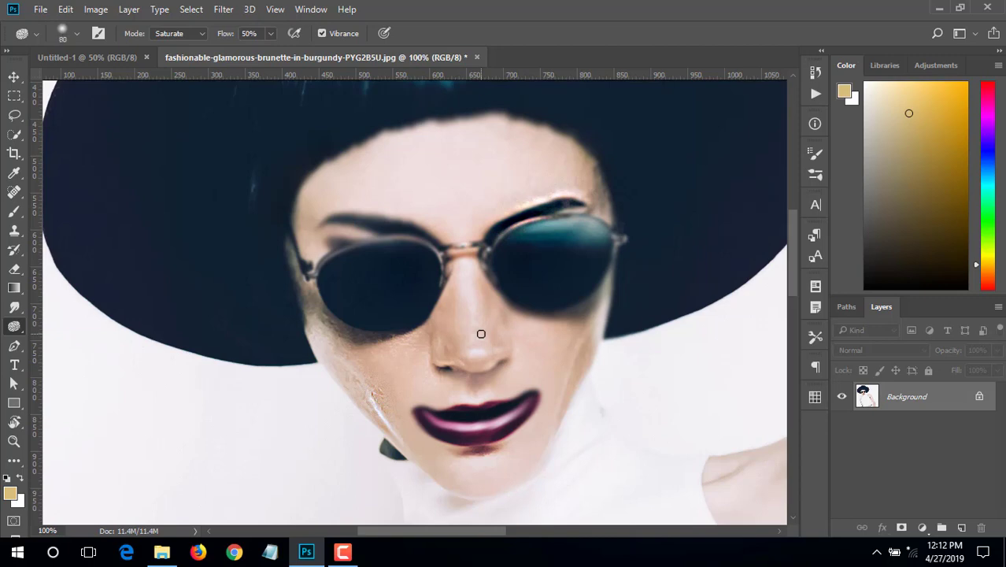
left_click(809, 75)
left_click(713, 299)
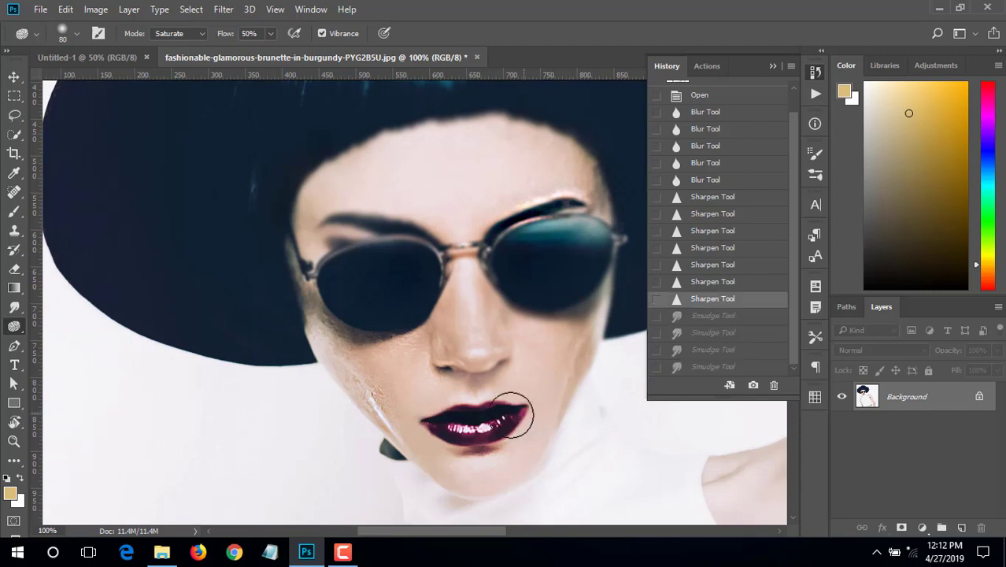
Saturate the lips to deep burgundy, dismiss the locked layer error, and compare
left_click_drag(438, 424, 473, 426)
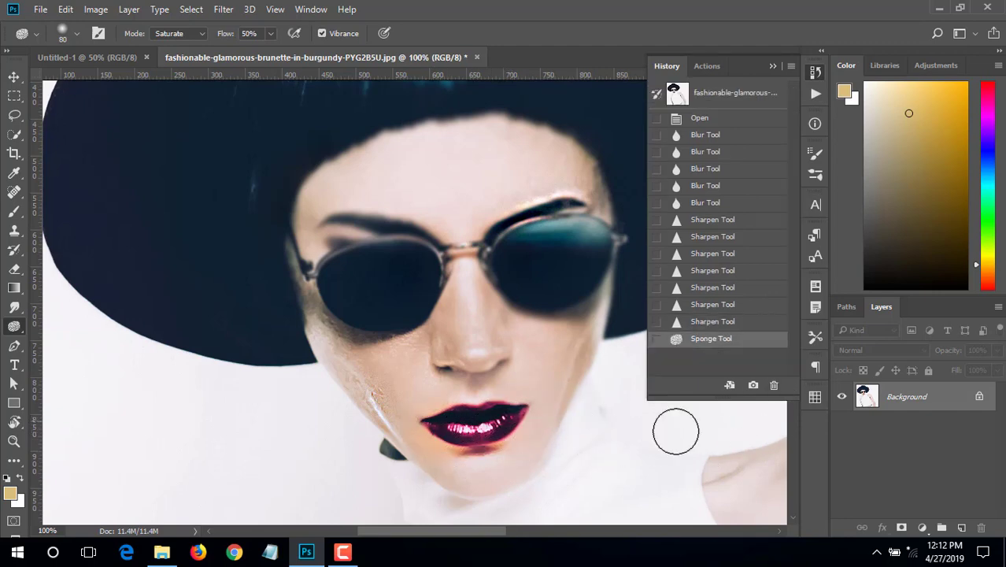
left_click(740, 465, "ctrl")
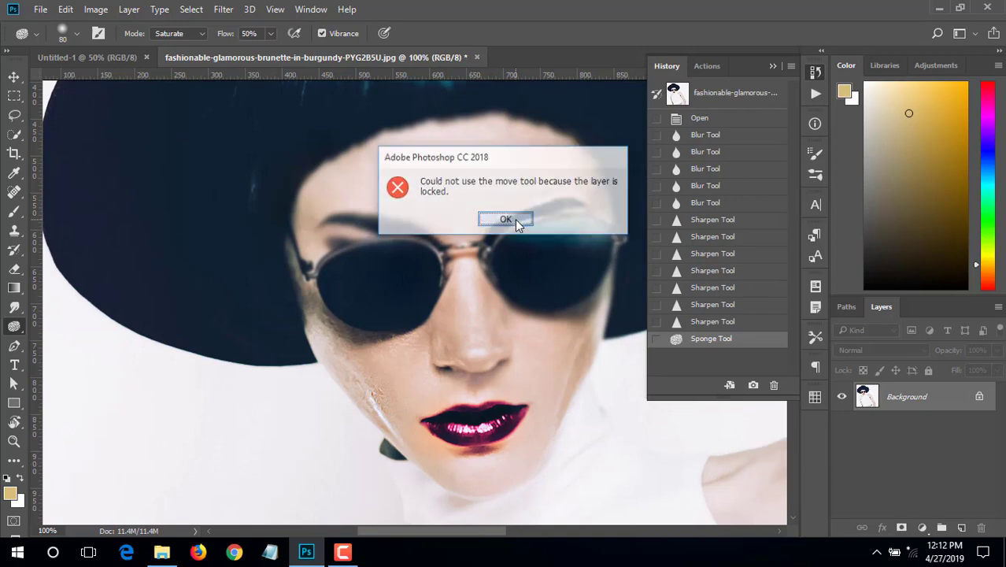
left_click(514, 218)
left_click(713, 323)
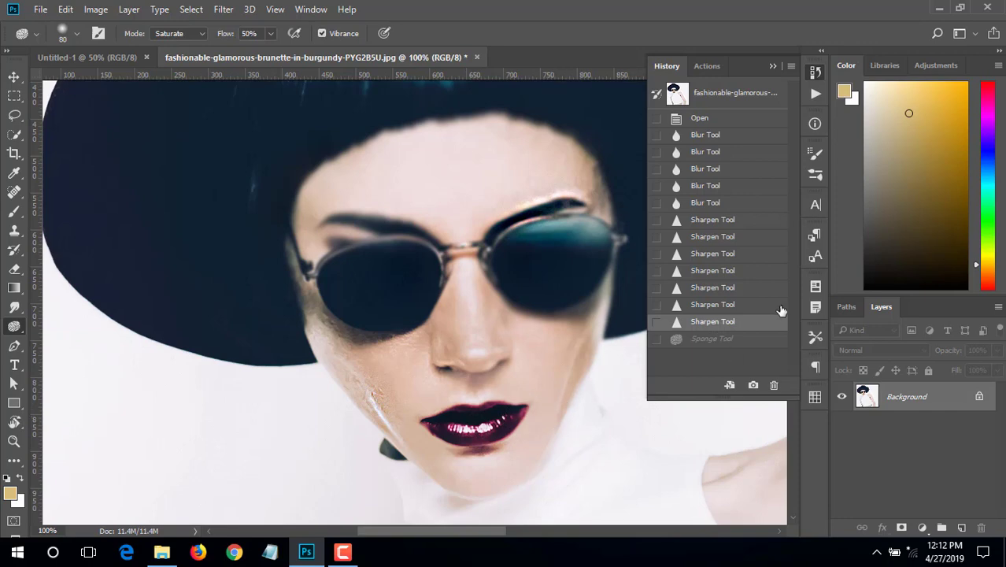
left_click(717, 342)
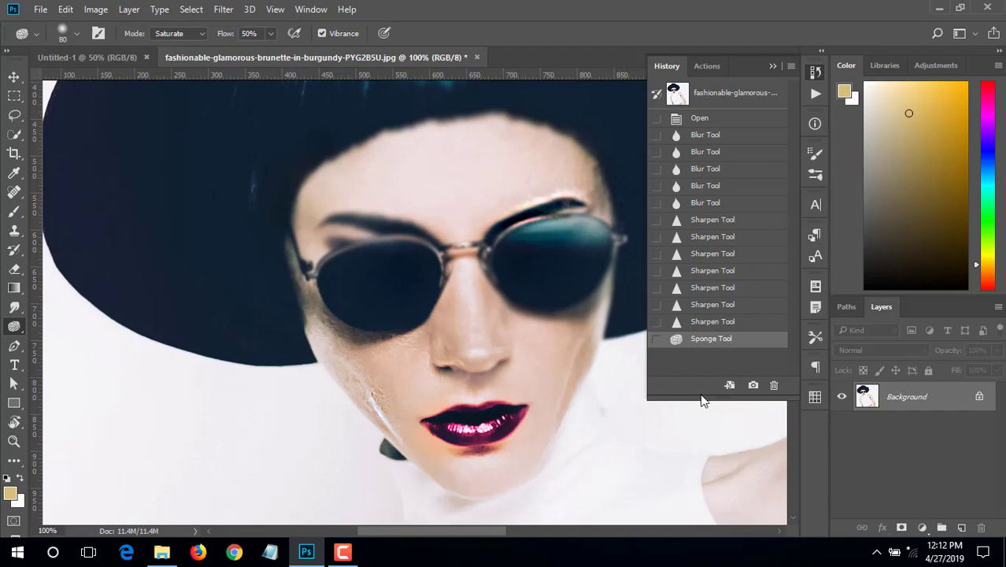
left_click(162, 553)
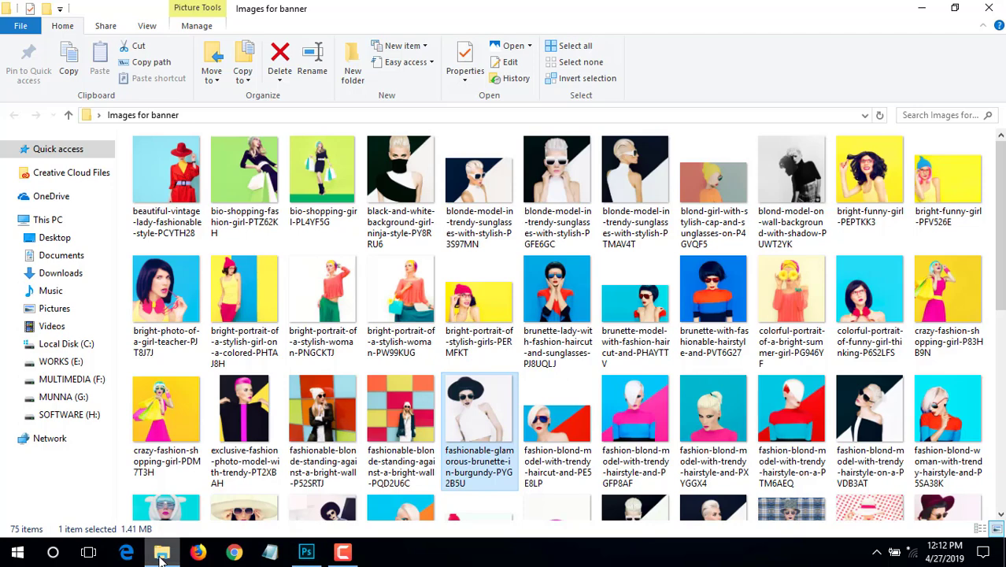
Preview three blond model photos, then open fashion-photo-blond-model-with-trendy-hairstyle-PLS6EEC.jpg in Photoshop
double_click(561, 180)
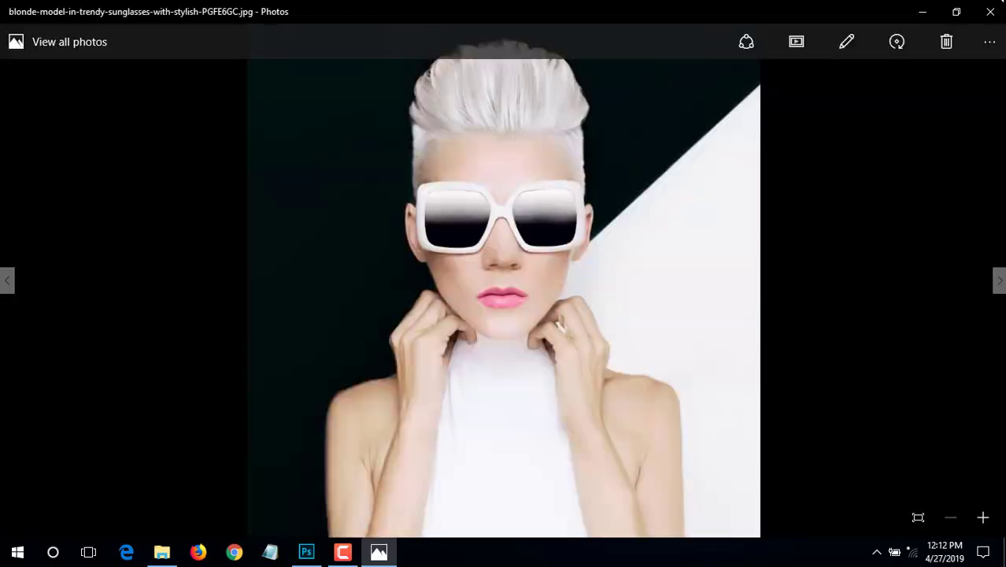
left_click(990, 11)
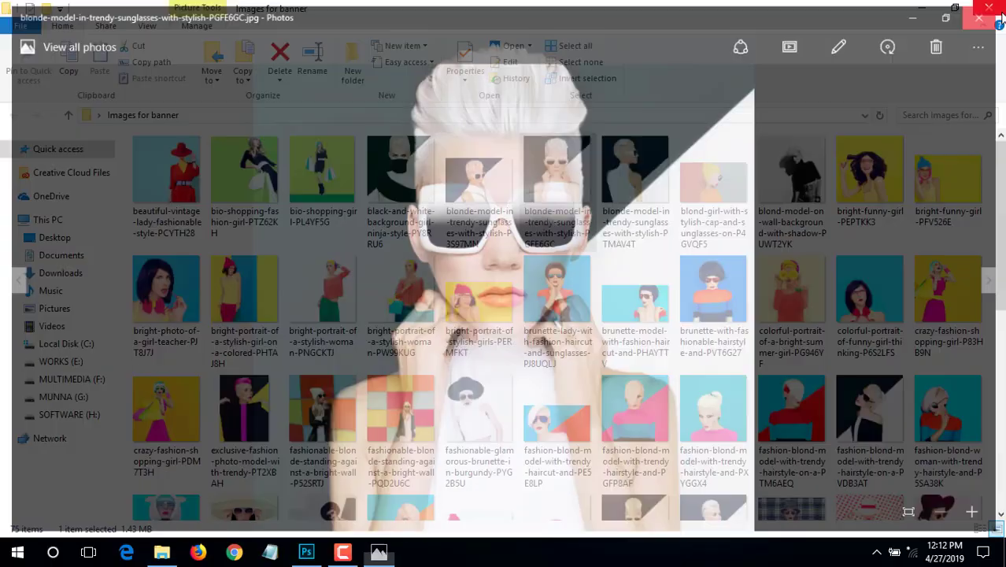
double_click(792, 167)
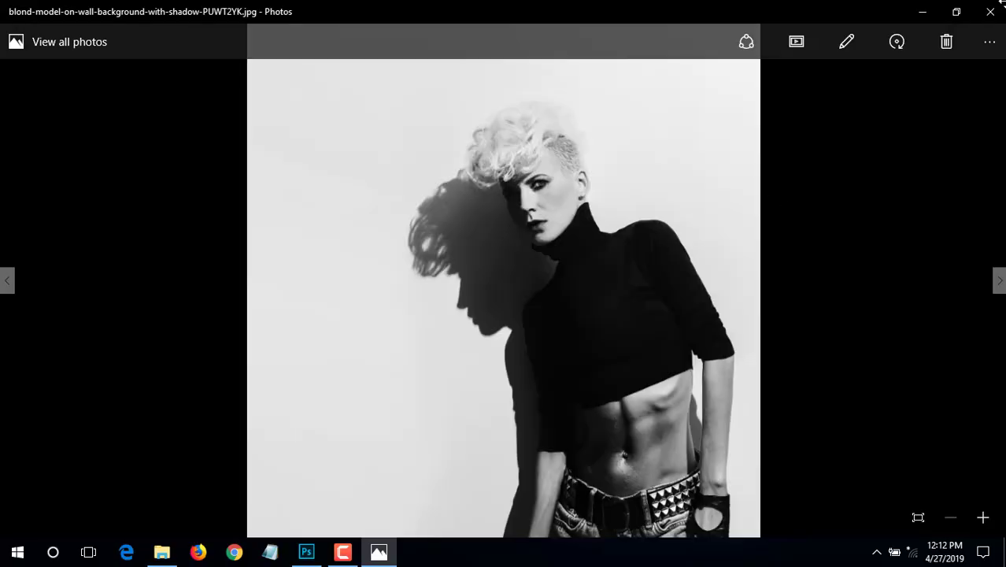
left_click(1000, 11)
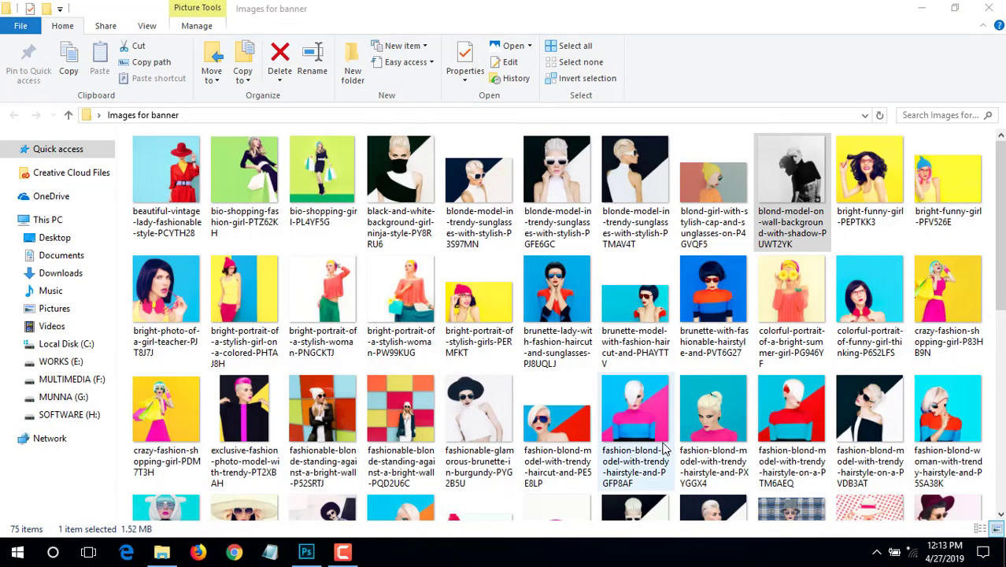
scroll(736, 331, "down", 3)
double_click(736, 331)
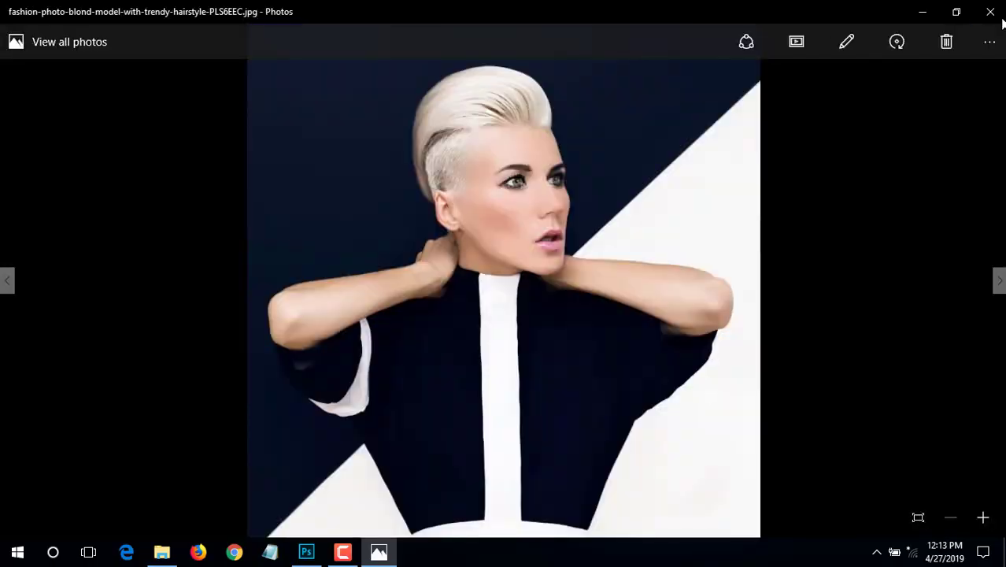
left_click(994, 13)
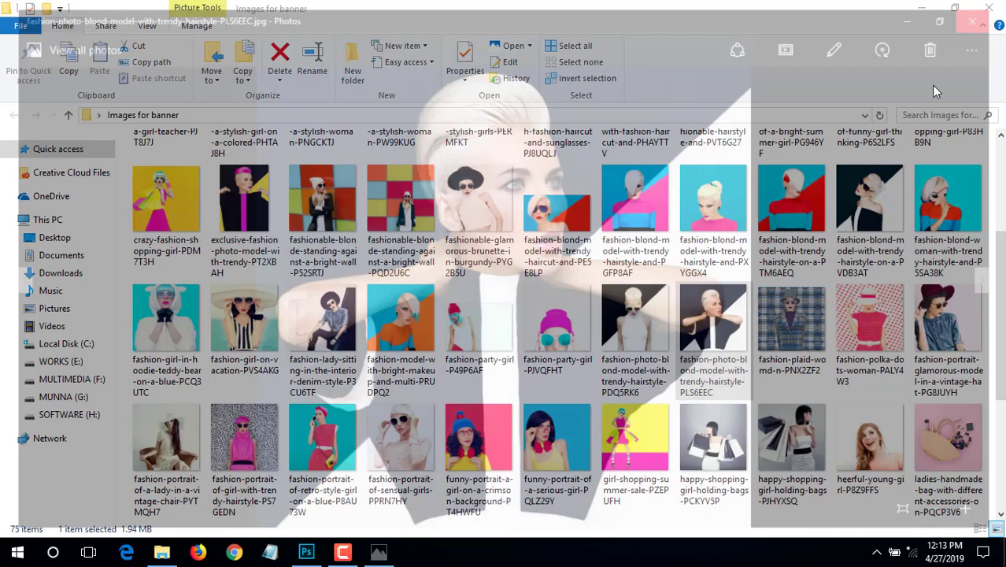
right_click(712, 315)
mouse_move(759, 353)
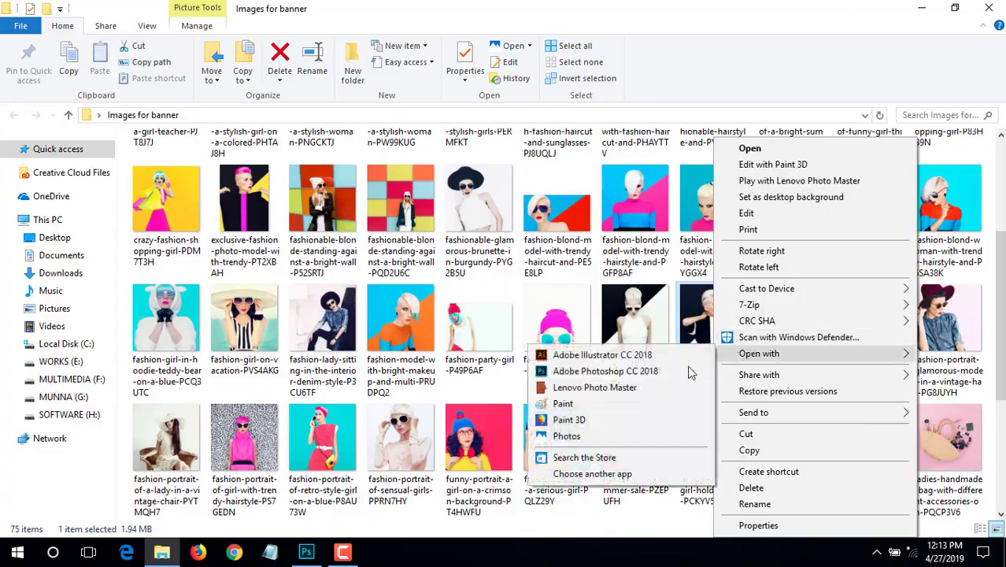
left_click(651, 373)
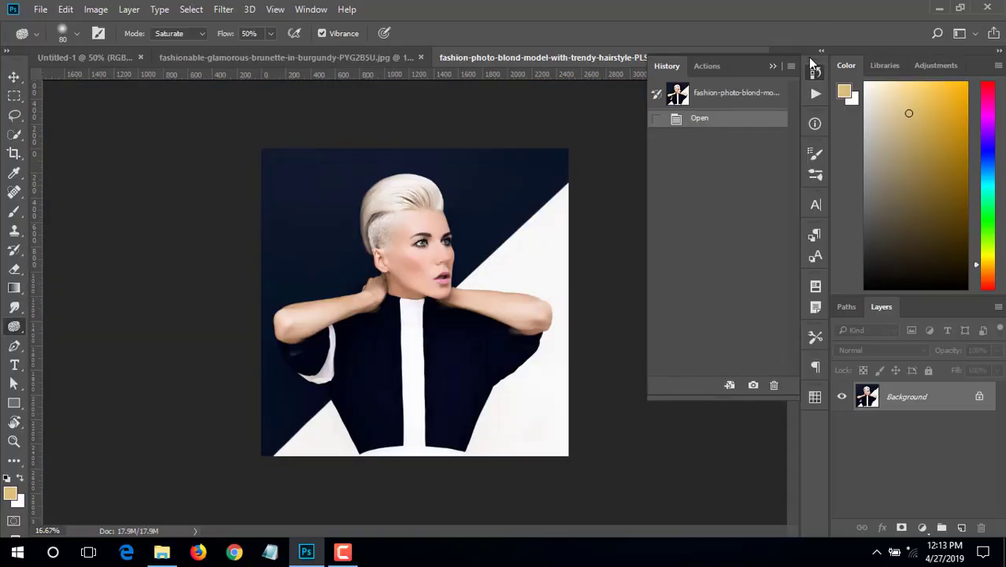
Saturate the lower lip with a 50 px Sponge brush in Saturate mode
left_click(773, 68)
scroll(479, 342, "up", 4)
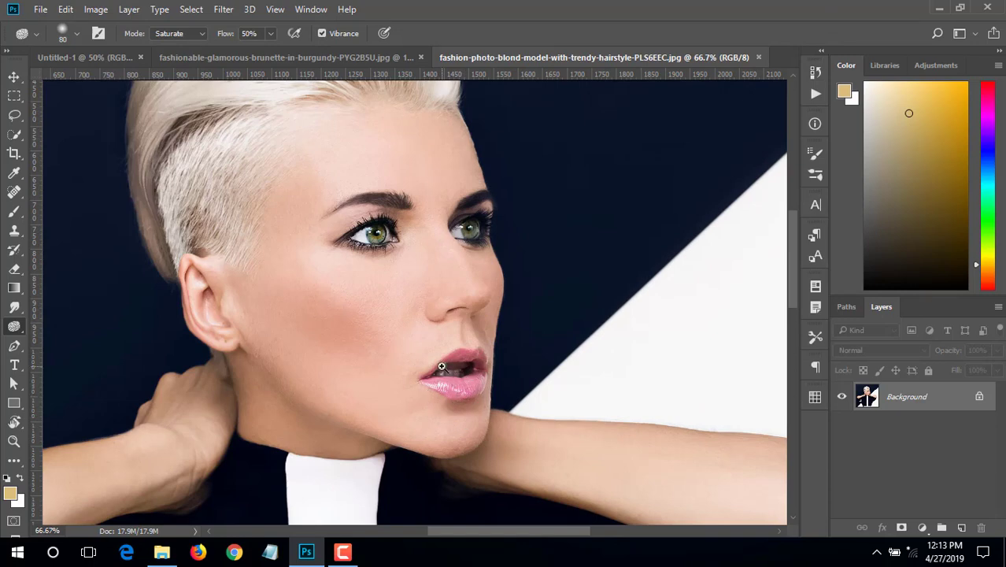
scroll(451, 382, "up", 1)
mouse_move(498, 394)
left_mouse_down()
mouse_move(468, 389)
mouse_move(473, 403)
left_mouse_up()
key("bracketleft")
key("bracketleft")
key("bracketleft")
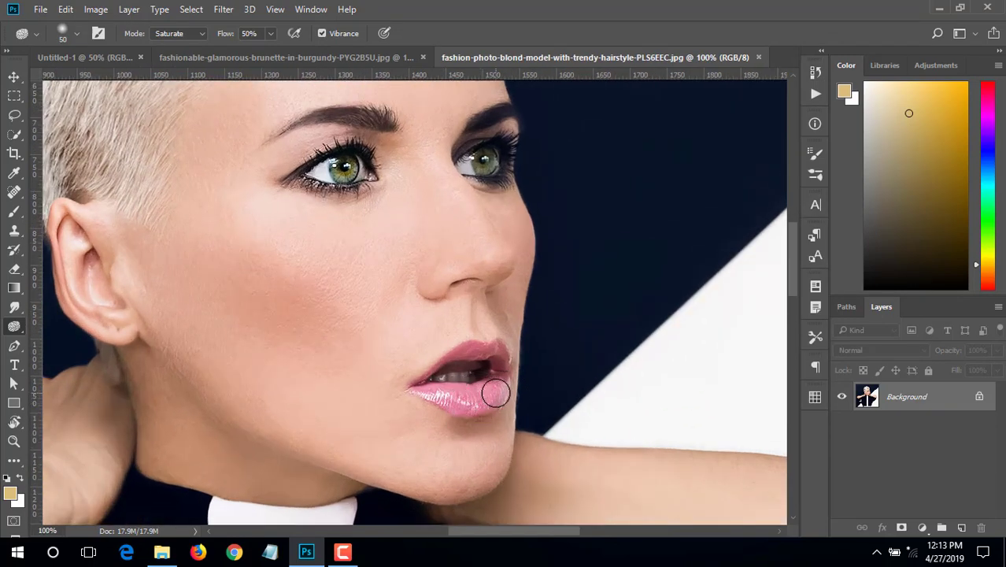
left_click(188, 33)
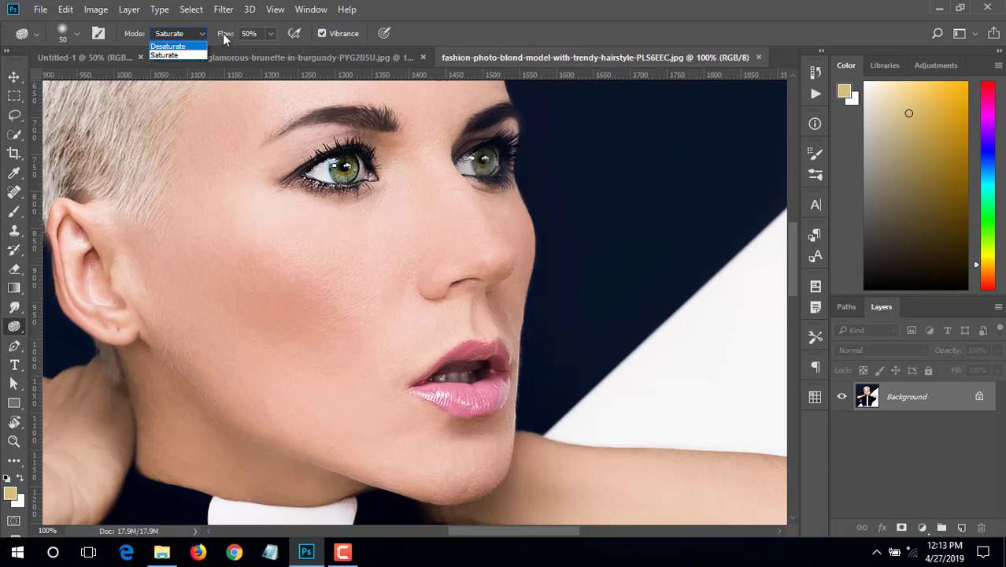
left_click(186, 55)
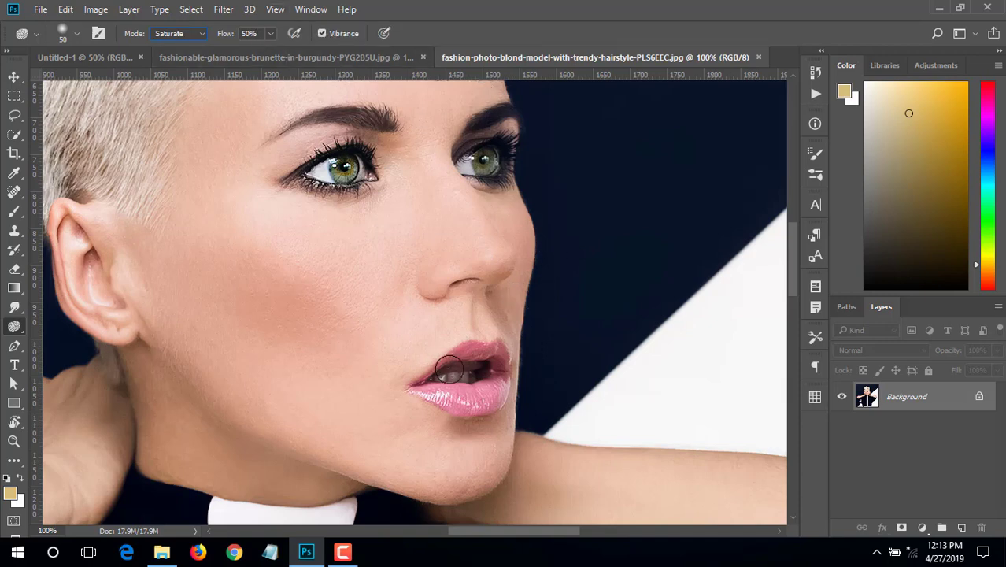
Make the lower lip a stronger pink, comparing before and after with undo
mouse_move(428, 395)
left_mouse_down()
mouse_move(503, 388)
mouse_move(432, 383)
mouse_move(502, 356)
mouse_move(480, 351)
mouse_move(485, 393)
mouse_move(434, 395)
mouse_move(498, 395)
left_mouse_up()
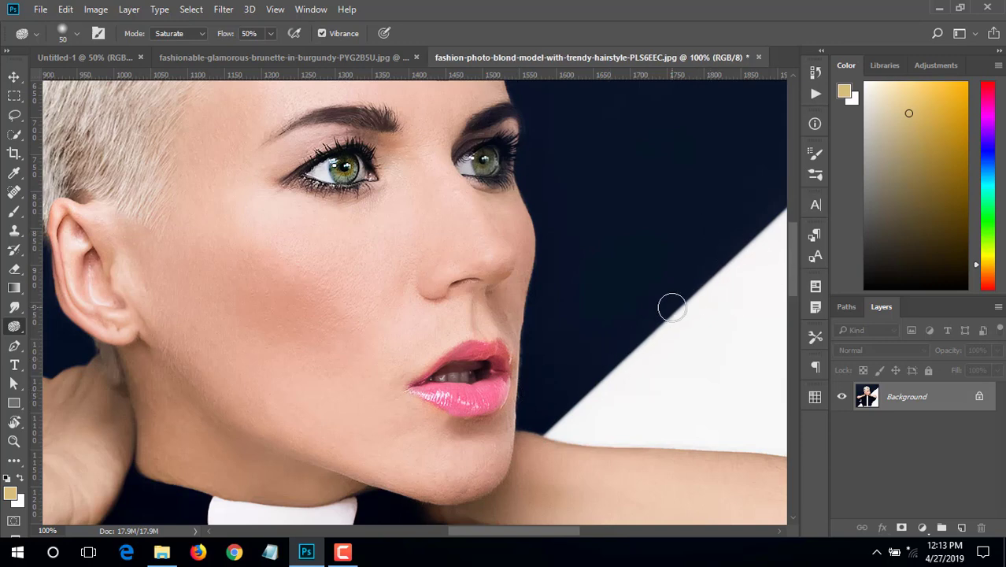
scroll(672, 307, "up", 1)
key("ctrl+z")
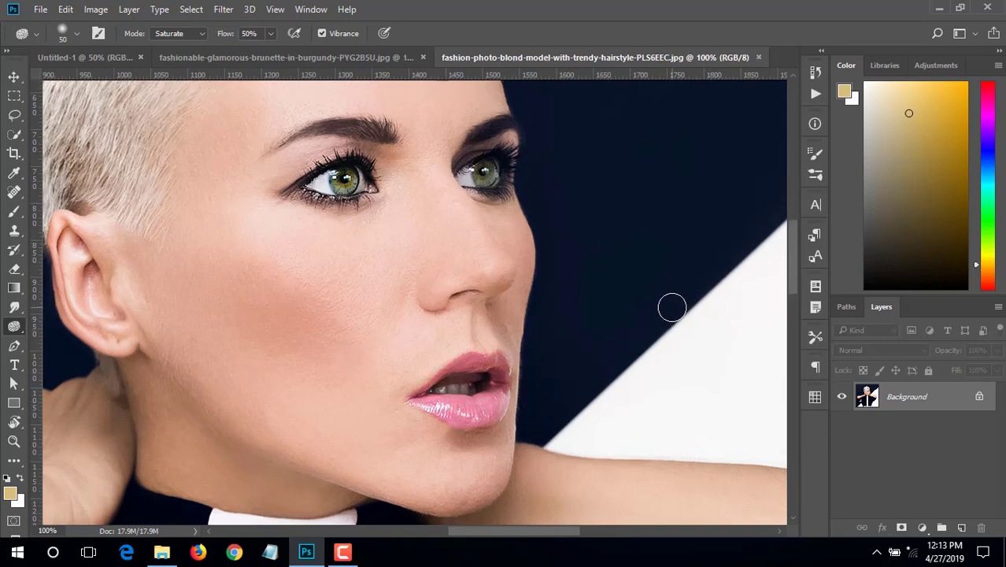
key("ctrl+z")
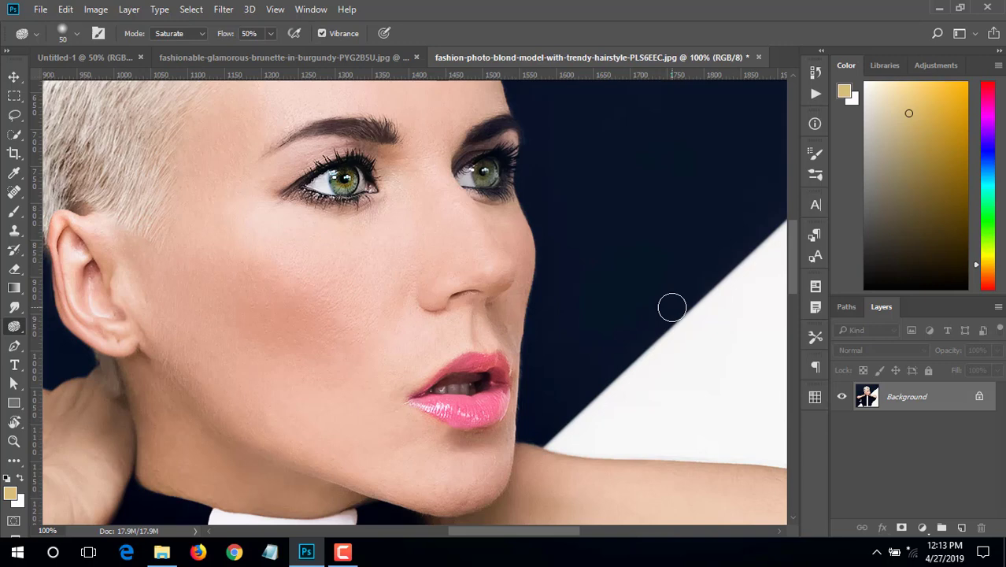
key("ctrl+z")
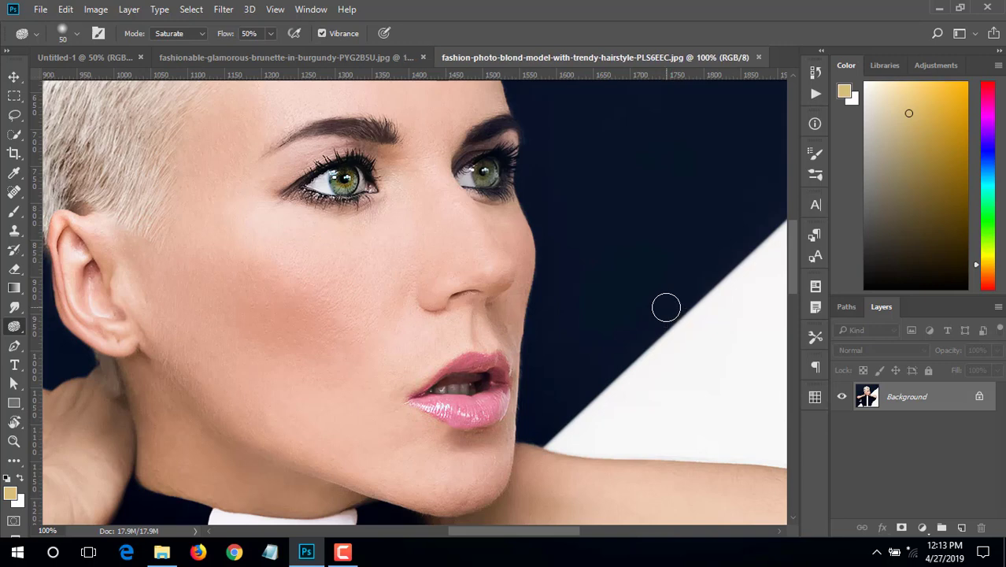
key("ctrl+z")
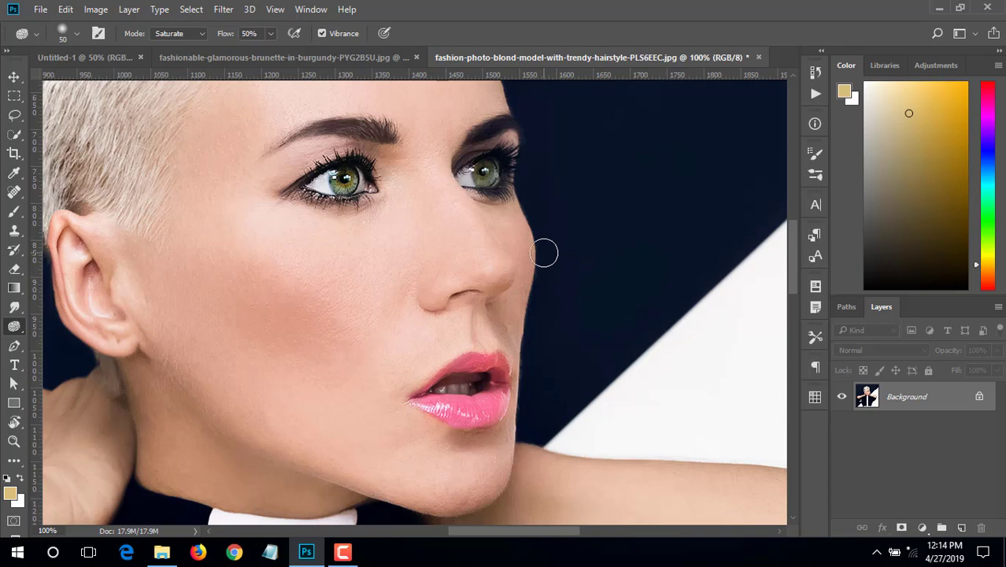
Intensify the left iris colour and zoom back to 100%
left_click_drag(337, 174, 355, 182)
scroll(401, 196, "up", 1, "alt")
scroll(398, 212, "up", 1)
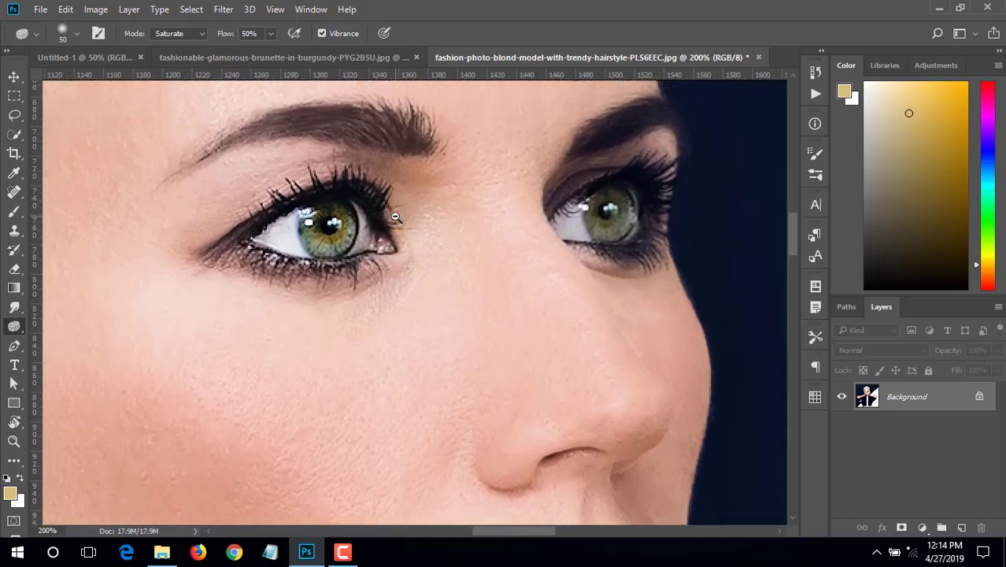
left_click(395, 217, "alt")
right_click(15, 325)
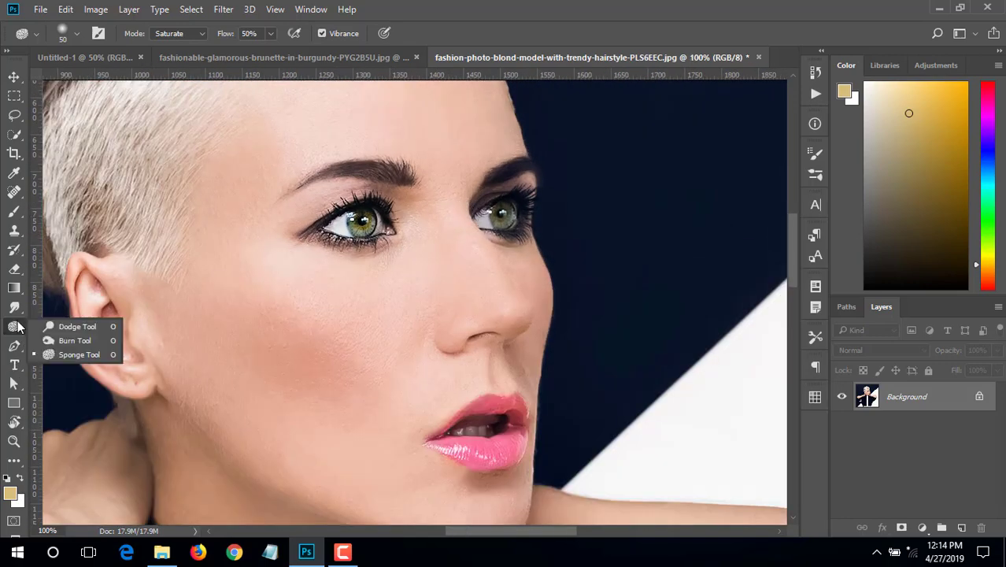
Burn the model's left eyebrow darker
left_click(75, 340)
scroll(382, 218, "up", 5)
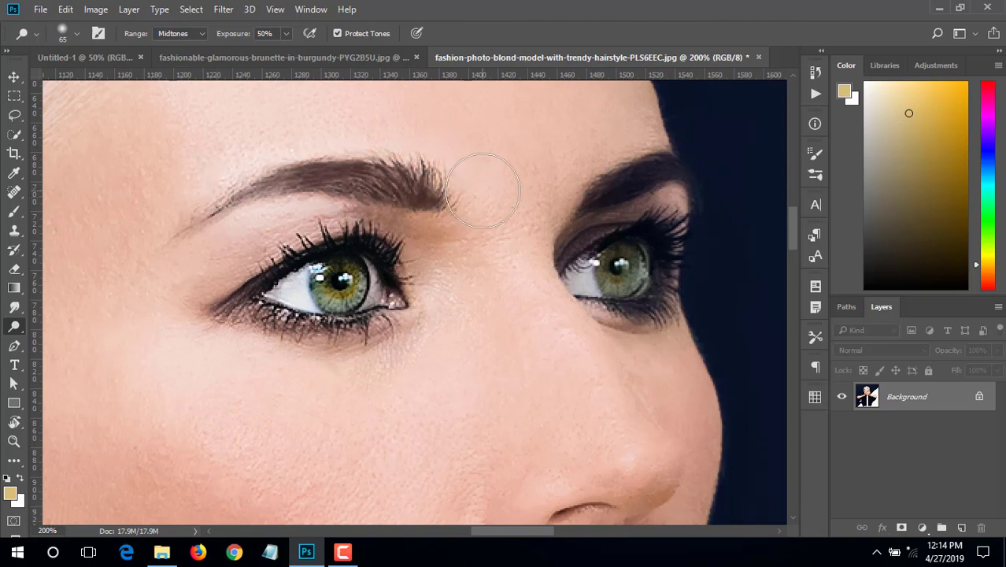
mouse_move(482, 179)
left_mouse_down()
mouse_move(237, 185)
mouse_move(446, 174)
left_mouse_up()
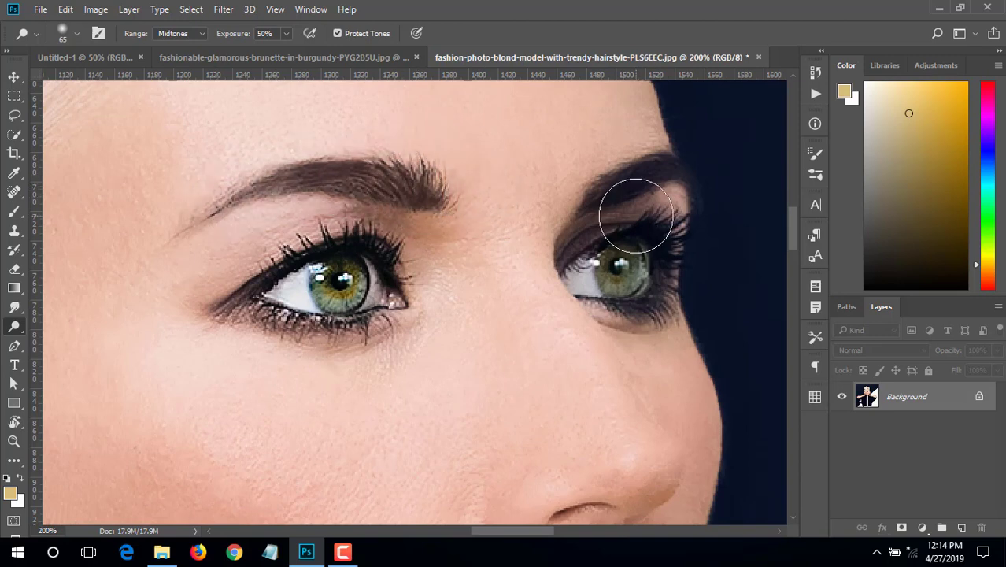
scroll(289, 274, "down", 3)
scroll(374, 255, "up", 2)
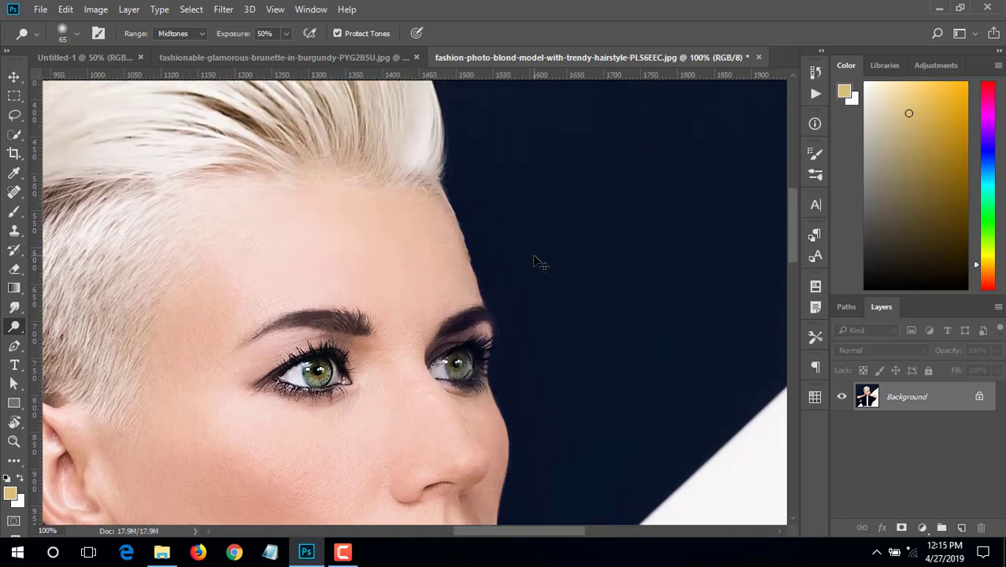
With the Dodge Tool and a 20 px brush, brighten the whites of both eyes
right_click(8, 326)
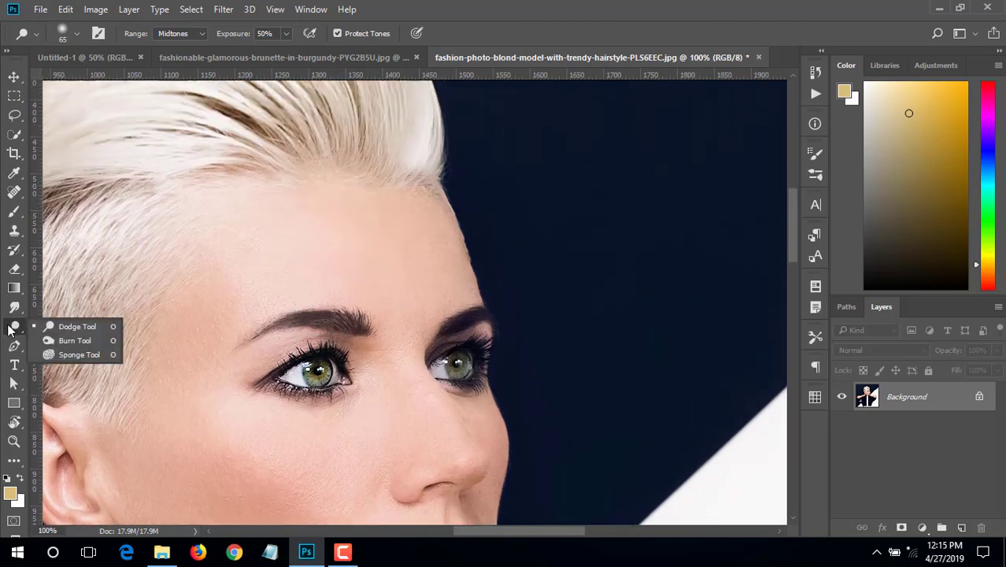
left_click(81, 325)
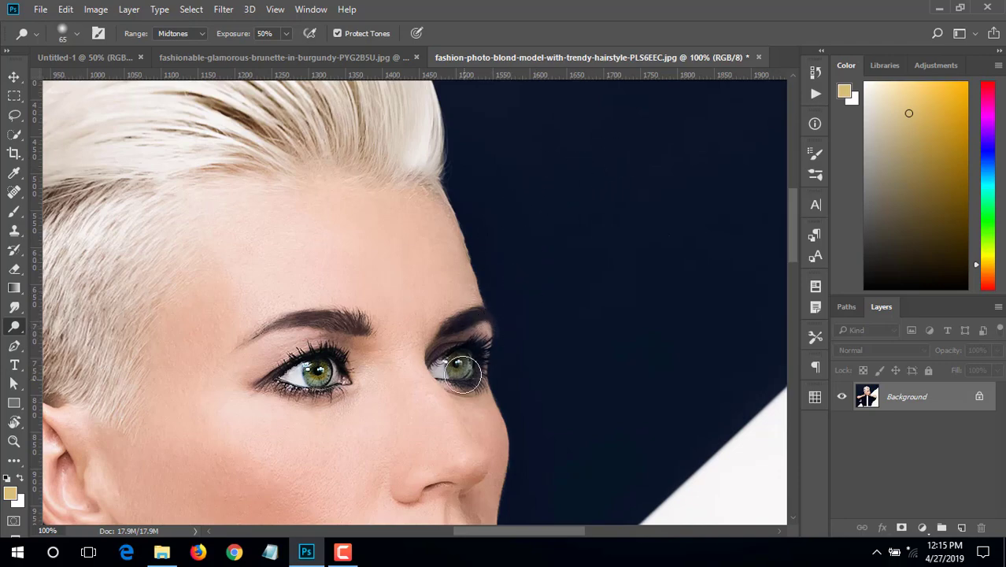
scroll(259, 380, "up", 1)
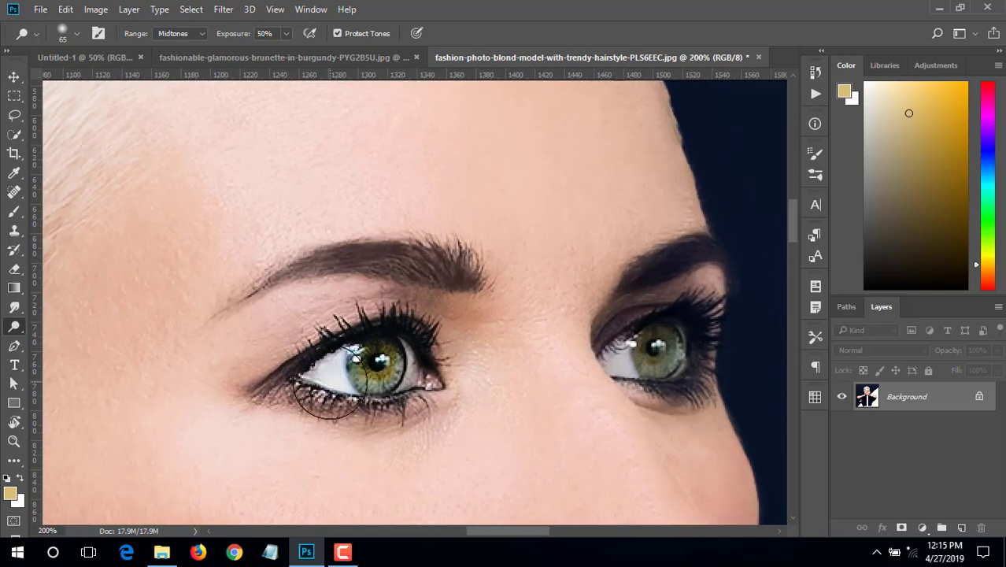
key("bracketleft")
key("bracketleft")
key("bracketleft")
mouse_move(315, 370)
left_mouse_down()
mouse_move(336, 372)
mouse_move(328, 375)
mouse_move(337, 359)
left_mouse_up()
left_click_drag(414, 378, 412, 367)
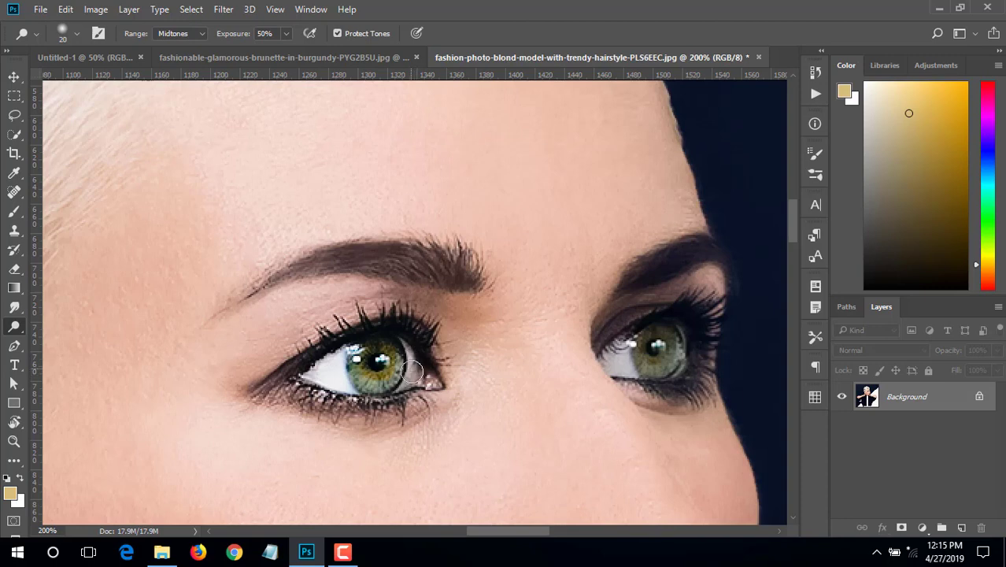
mouse_move(620, 352)
left_mouse_down()
mouse_move(672, 360)
mouse_move(625, 345)
left_mouse_up()
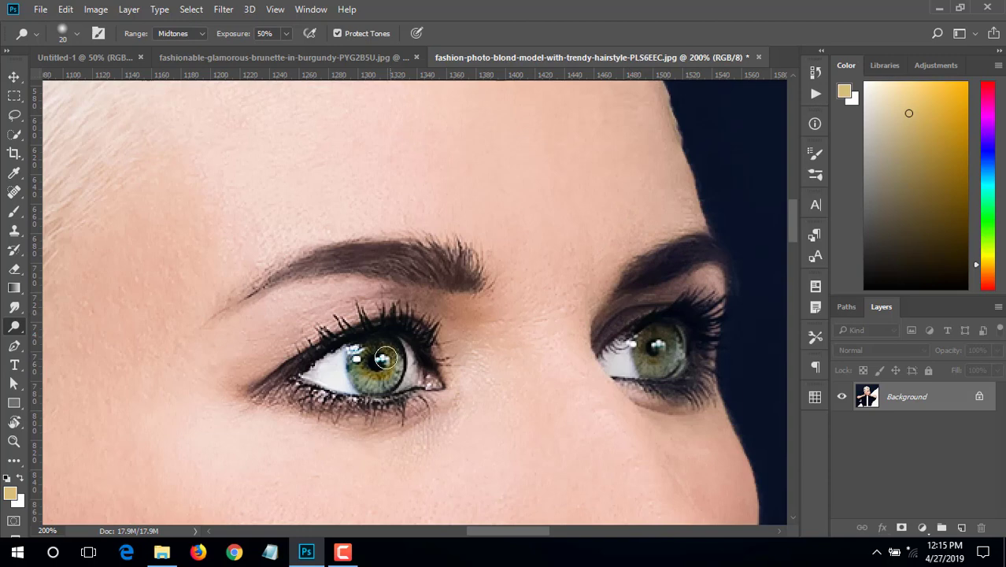
Burn both irises, then darken the left eyebrow with a 40 px brush
right_click(14, 326)
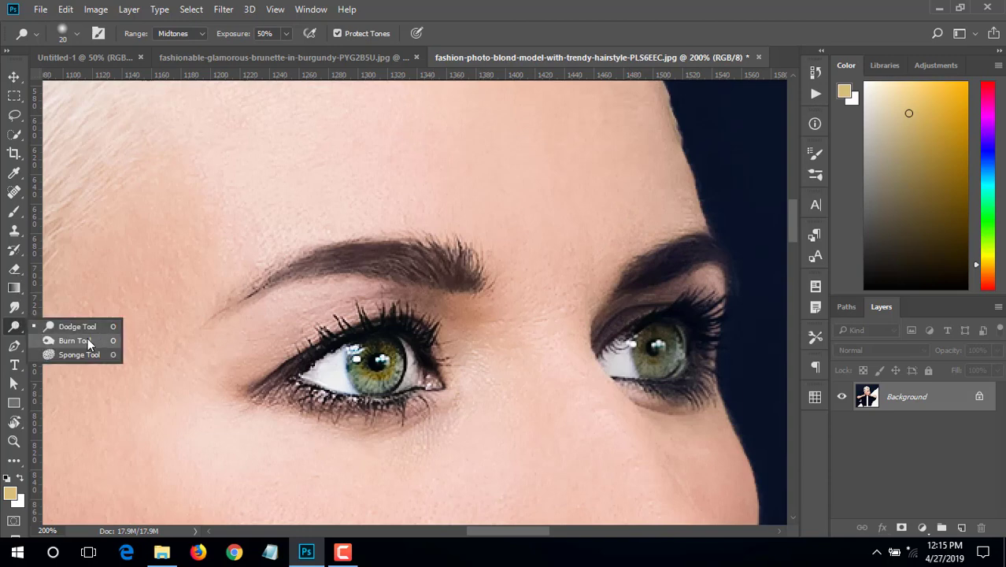
left_click(75, 340)
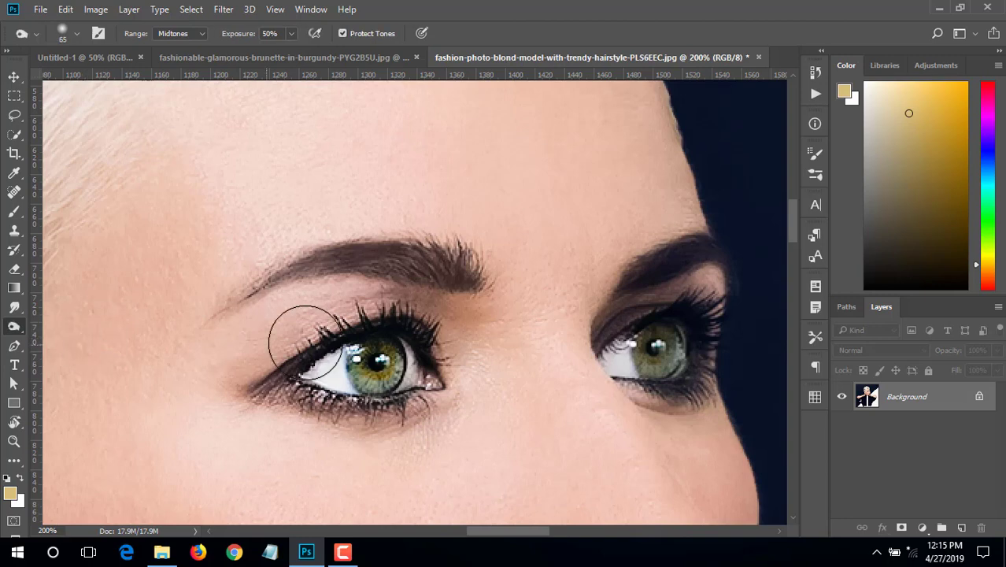
left_click(380, 361)
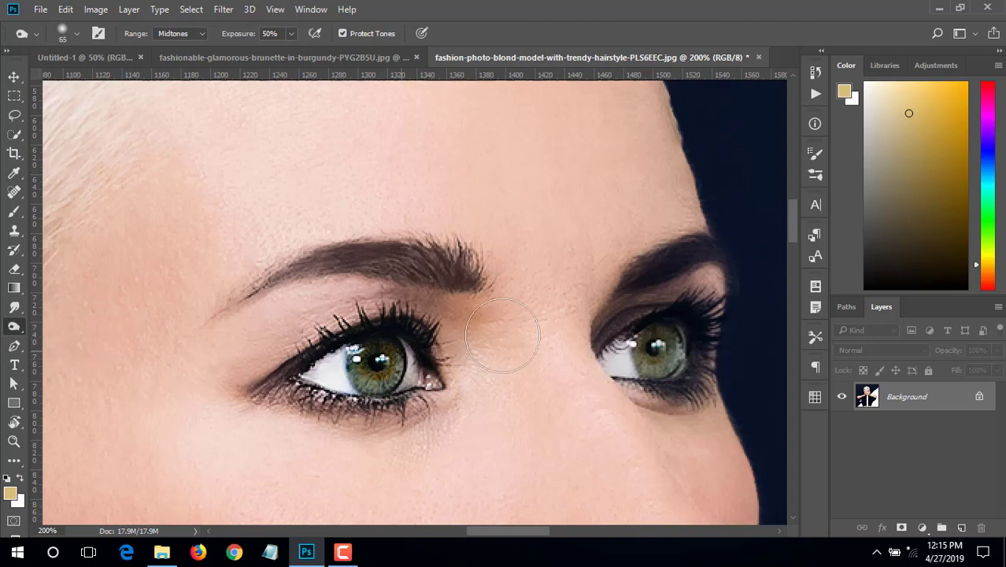
left_click(668, 346)
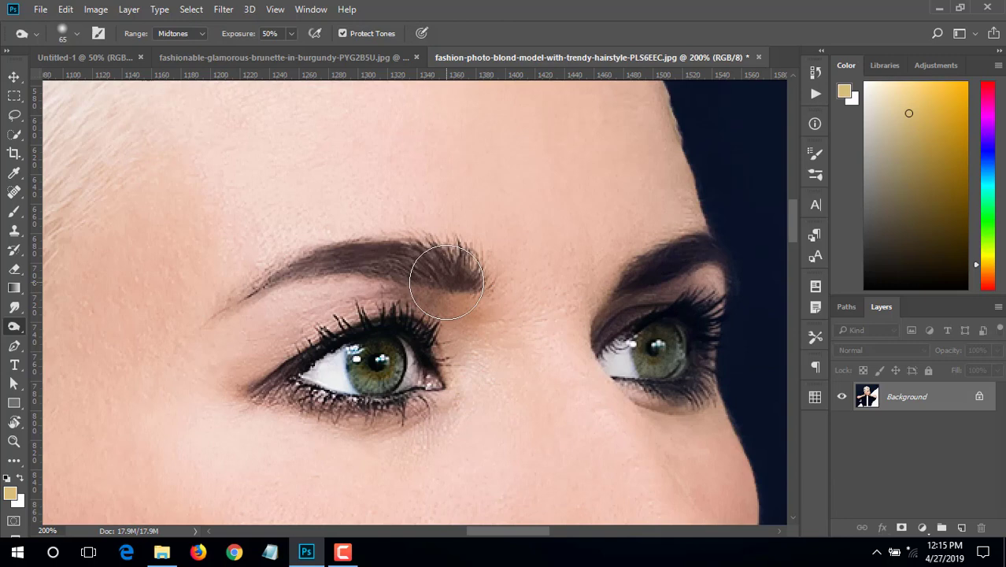
key("bracketleft")
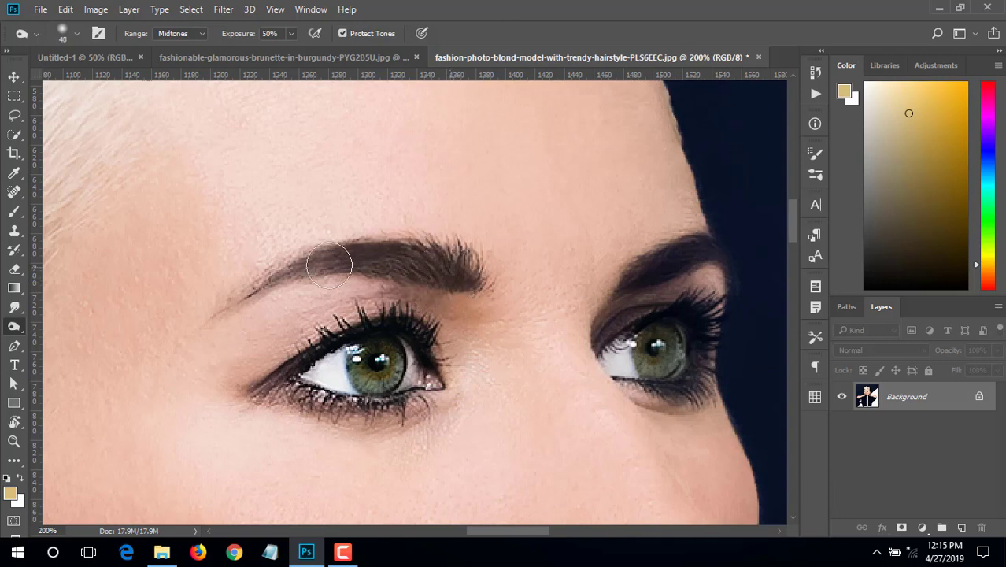
mouse_move(456, 276)
left_mouse_down()
mouse_move(234, 299)
mouse_move(371, 254)
mouse_move(465, 262)
left_mouse_up()
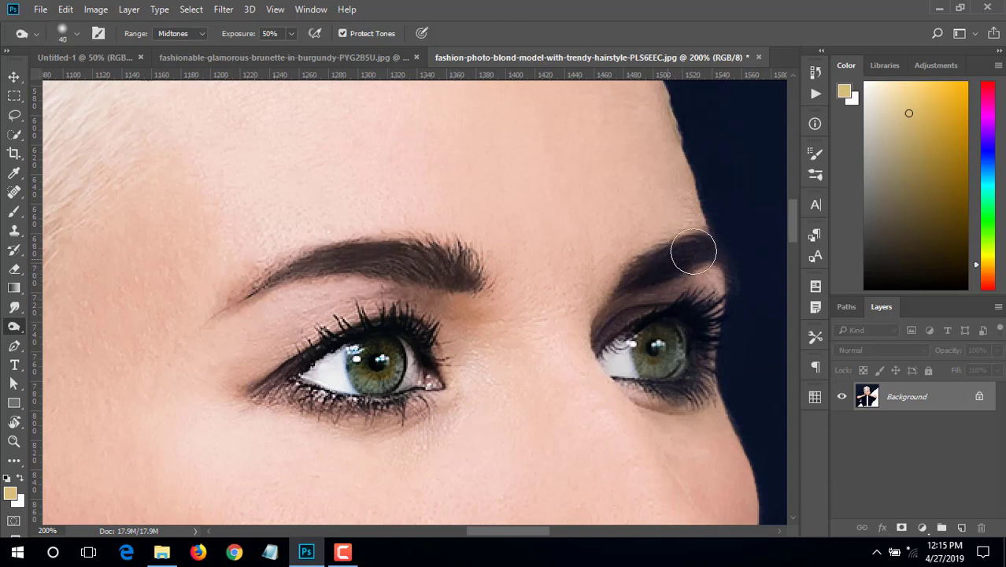
Zoom out and burn the hair along the undercut border darker
key("ctrl+minus")
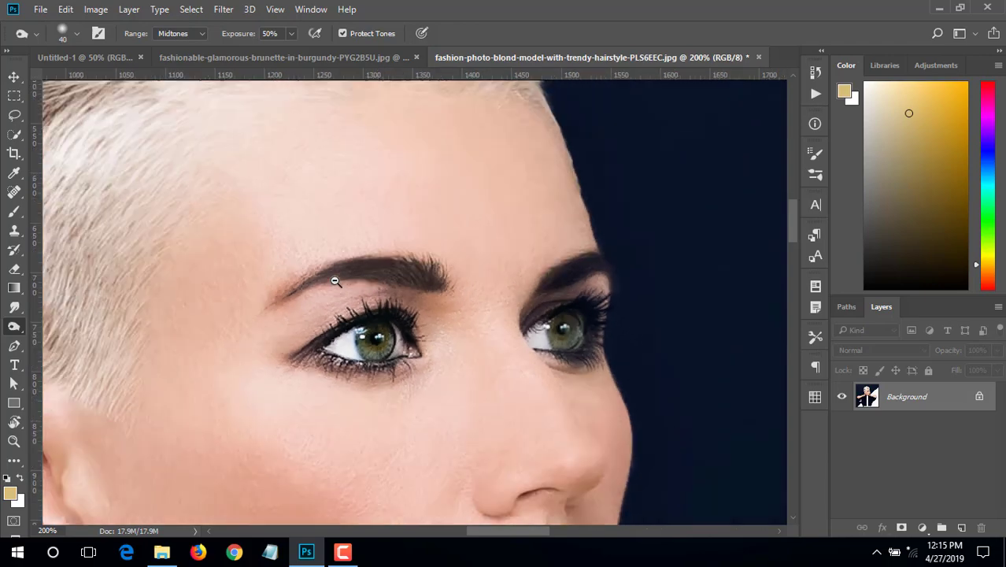
key("ctrl+minus")
key("alt+space")
key("Escape")
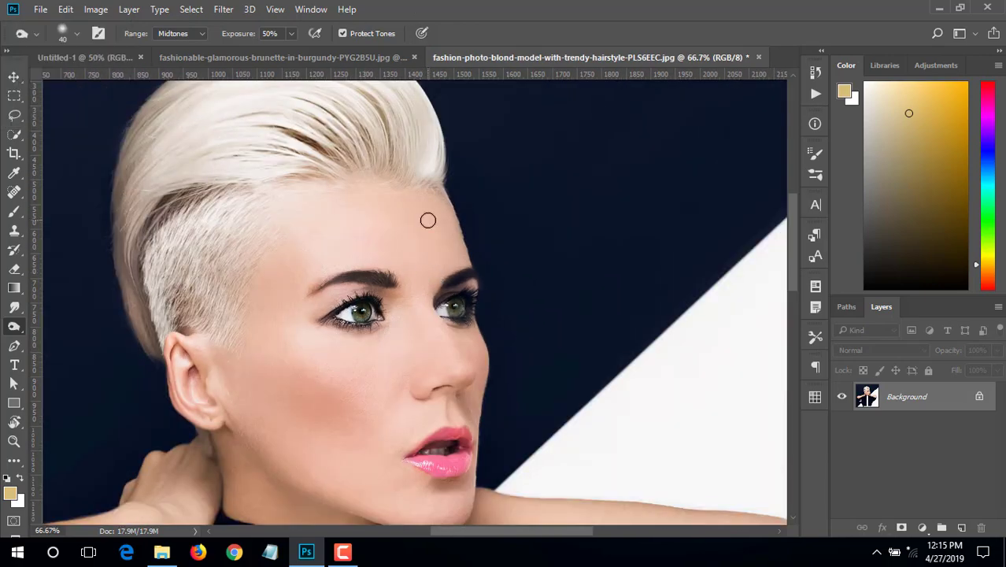
scroll(427, 221, "up", 3)
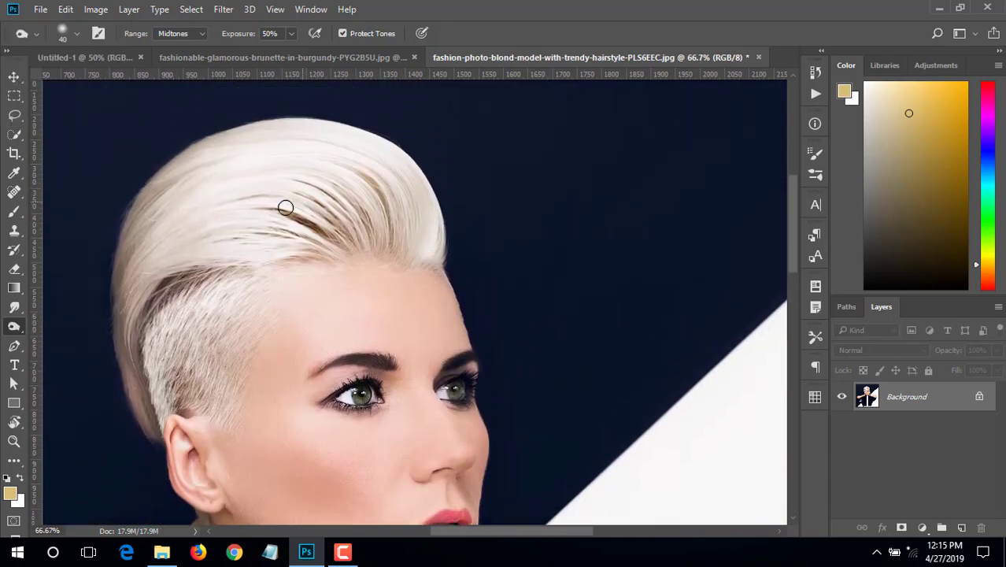
mouse_move(279, 244)
left_mouse_down()
mouse_move(176, 297)
mouse_move(206, 328)
left_mouse_up()
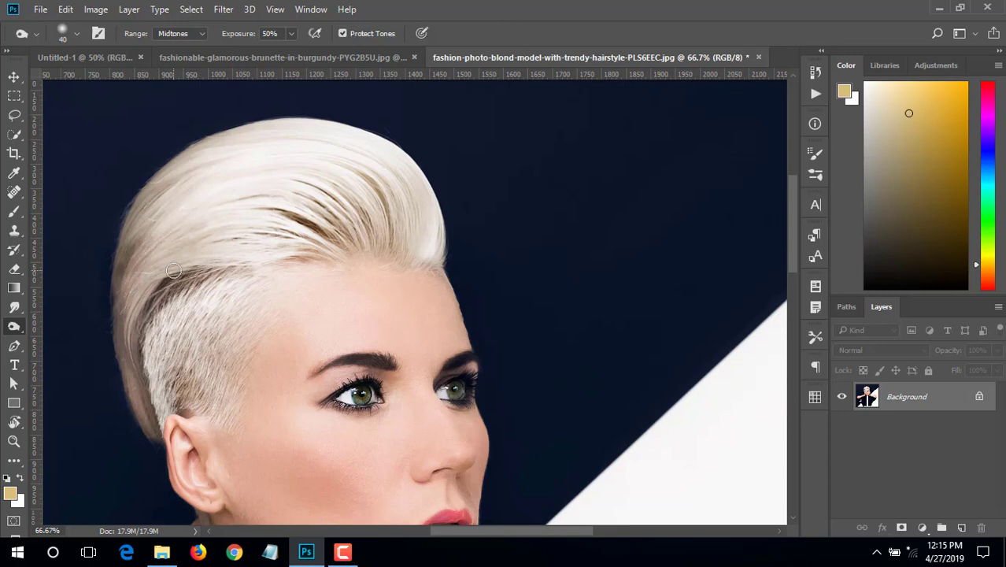
left_click_drag(135, 303, 130, 321)
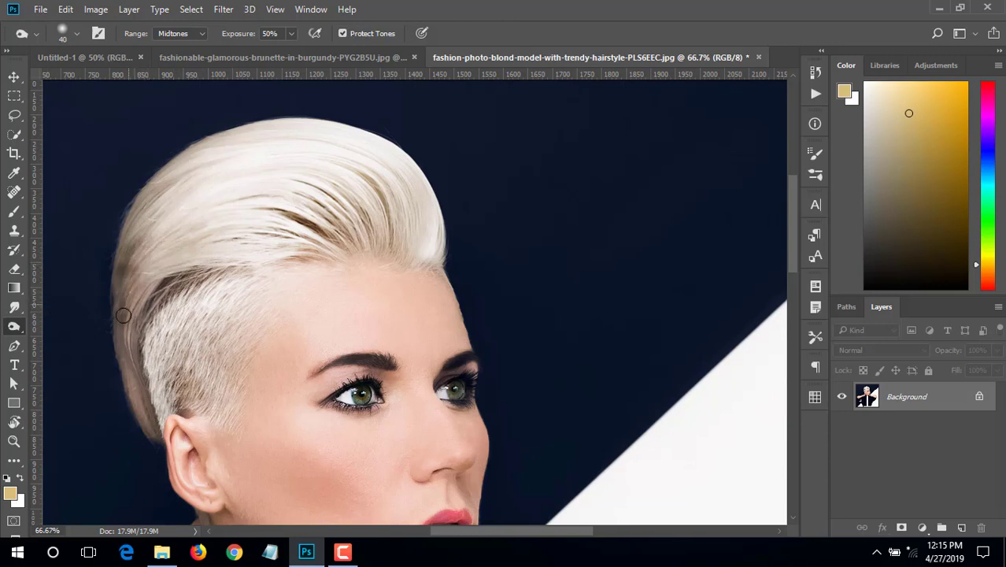
scroll(274, 326, "down", 2)
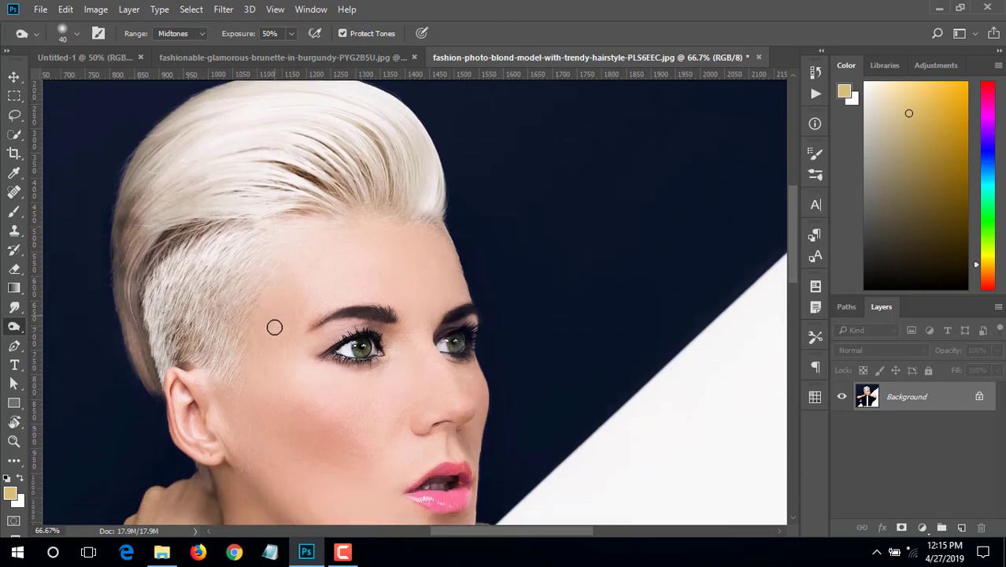
scroll(274, 327, "down", 1)
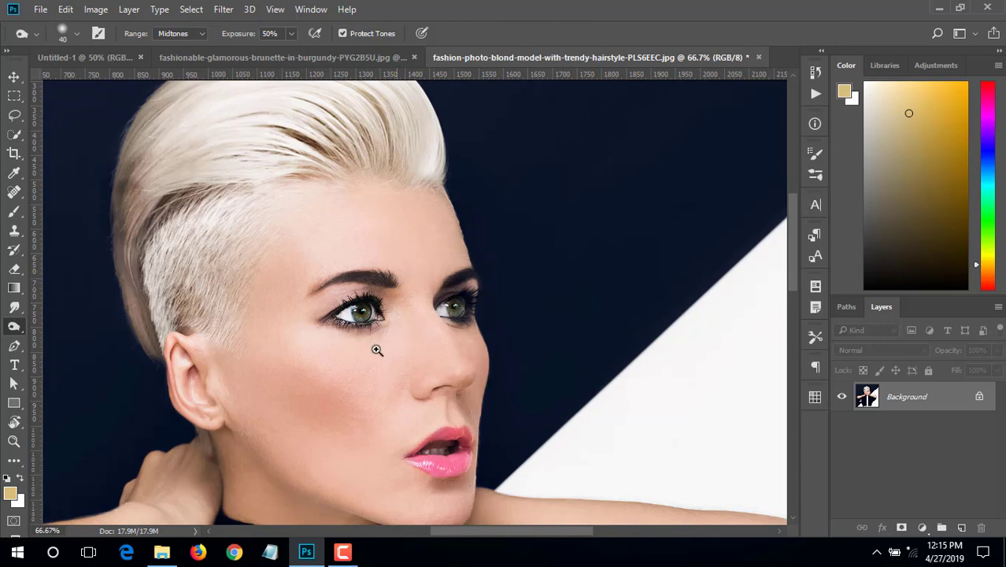
scroll(363, 293, "up", 1)
scroll(359, 291, "up", 1)
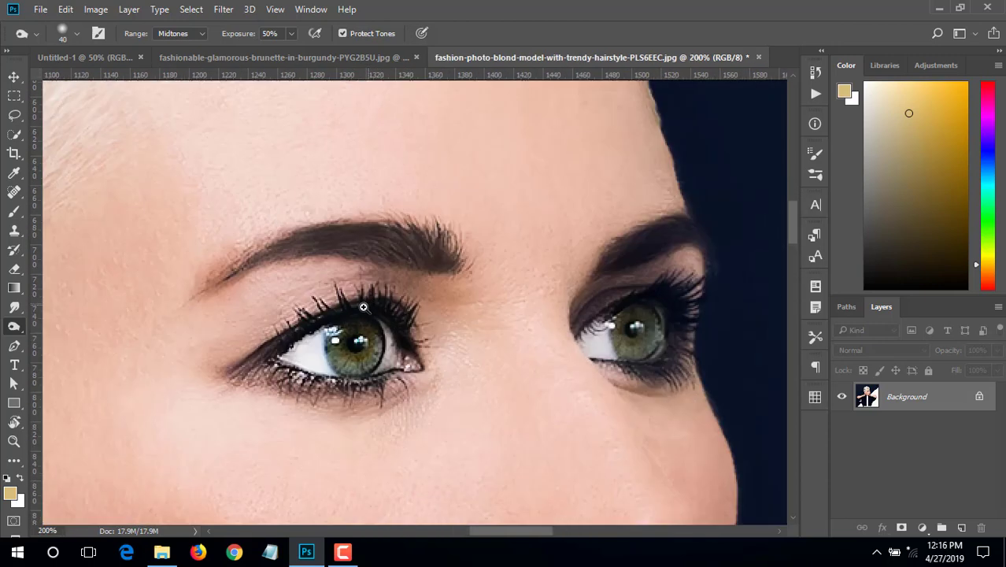
Reselect the Burn Tool and darken the outer edge of the right iris
right_click(17, 332)
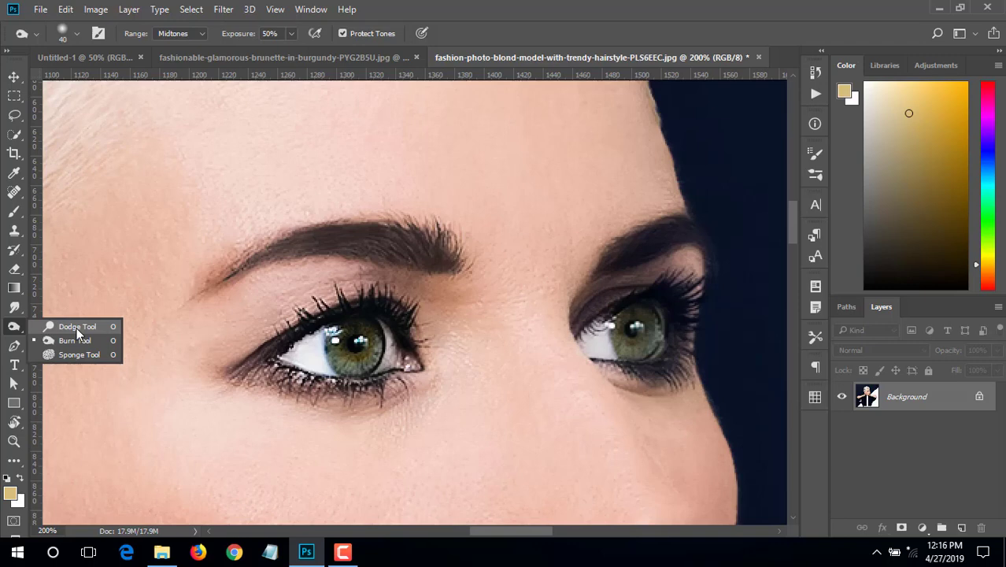
left_click(78, 327)
right_click(25, 329)
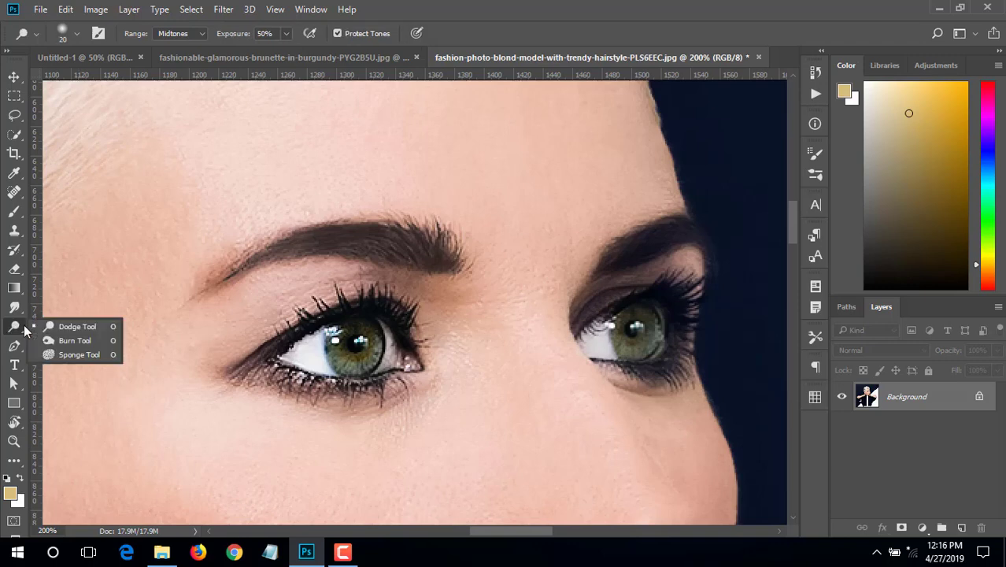
left_click(75, 340)
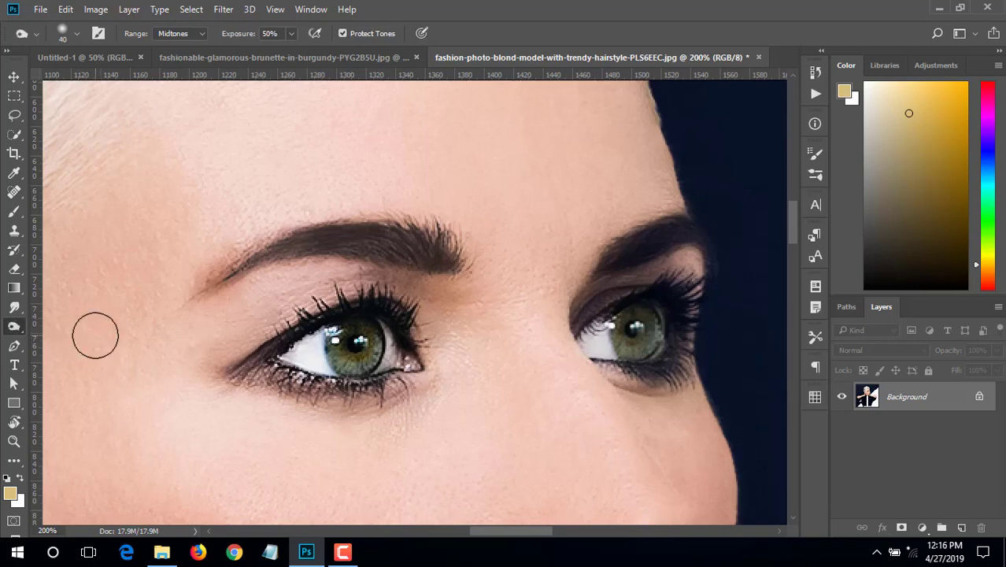
left_click_drag(405, 308, 236, 341)
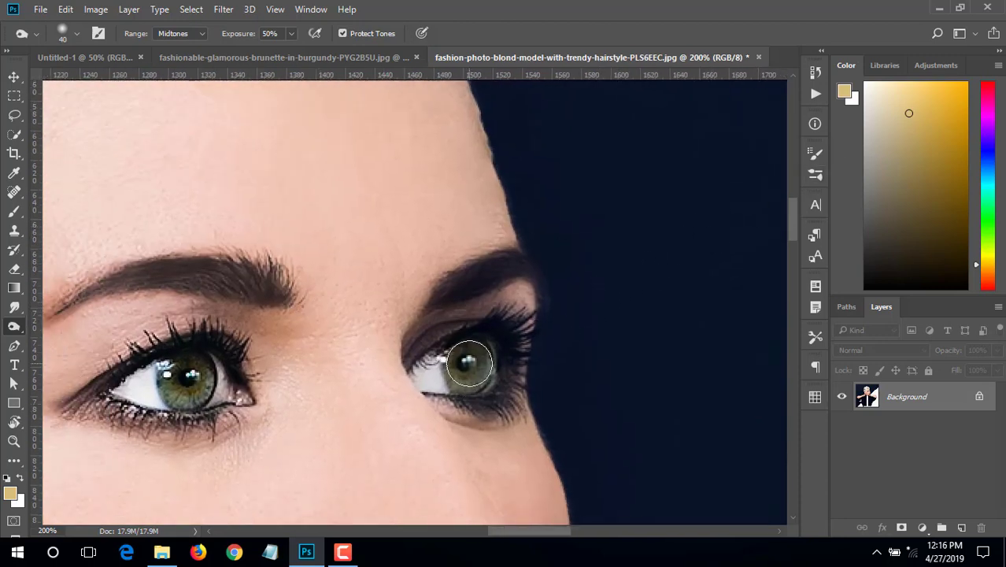
left_click_drag(466, 360, 498, 381)
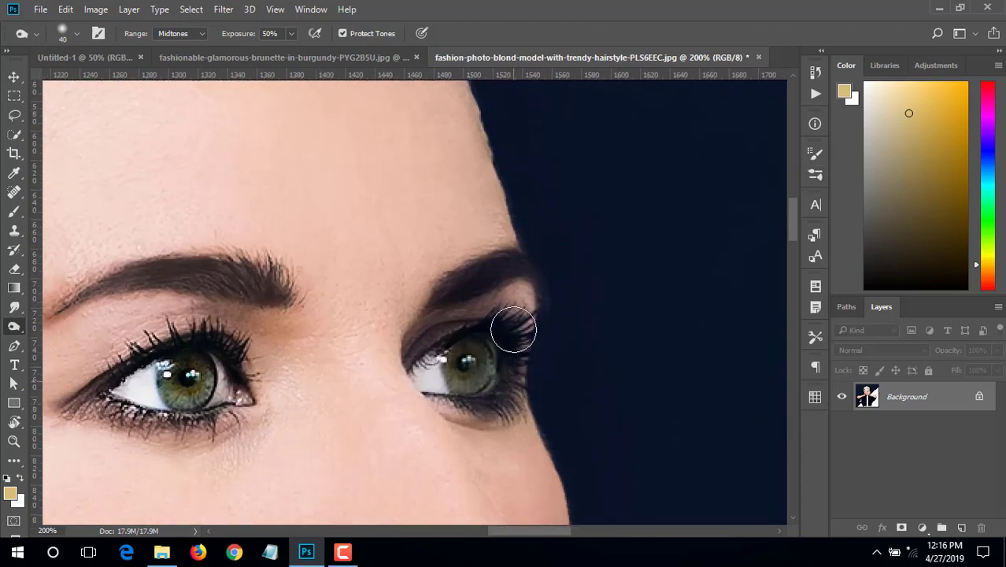
With an 8 px burn brush, darken the lower lash lines of both eyes
left_click(453, 259, "alt")
scroll(518, 294, "down", 2)
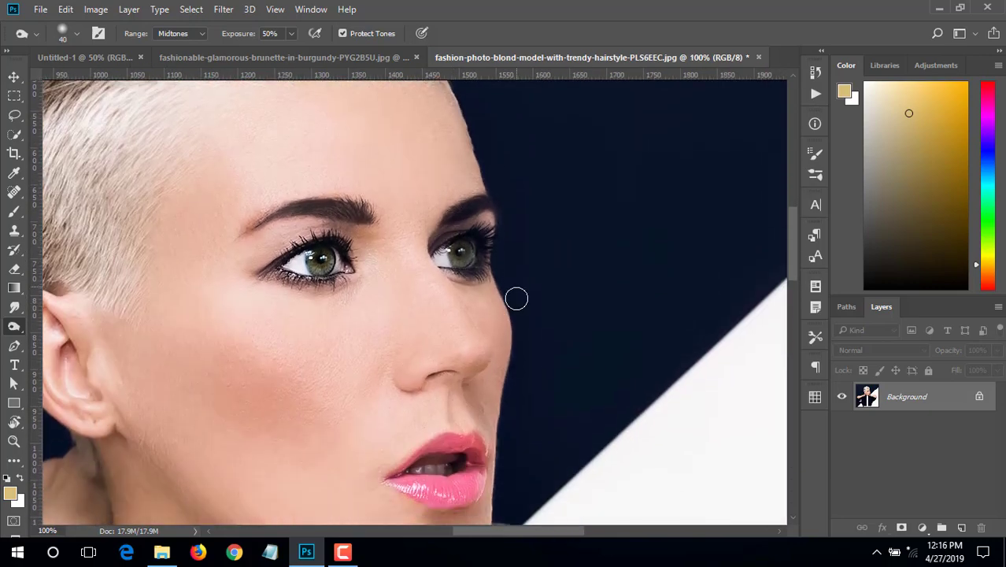
scroll(367, 267, "up", 2, "alt")
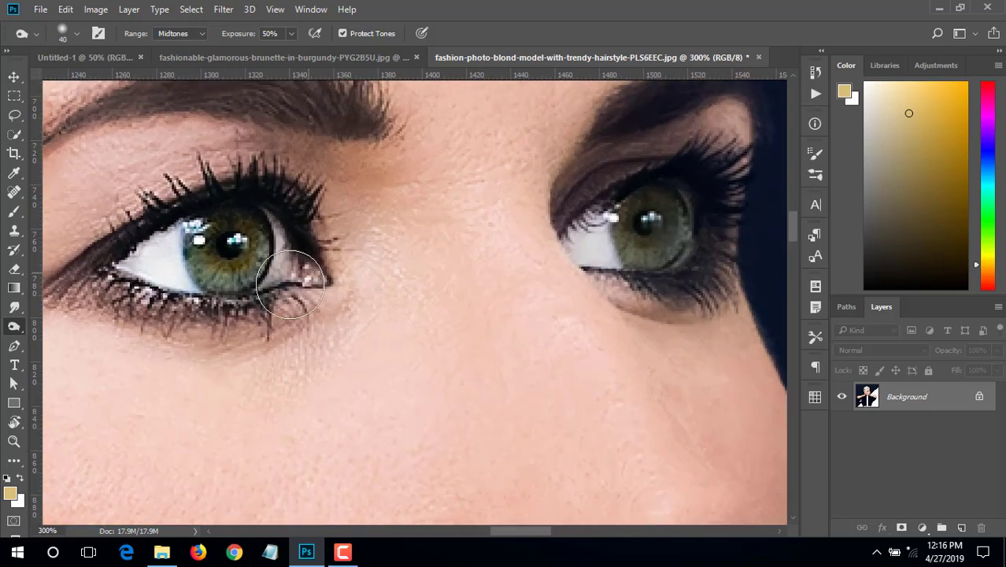
key("bracketleft")
key("bracketleft")
key("bracketleft")
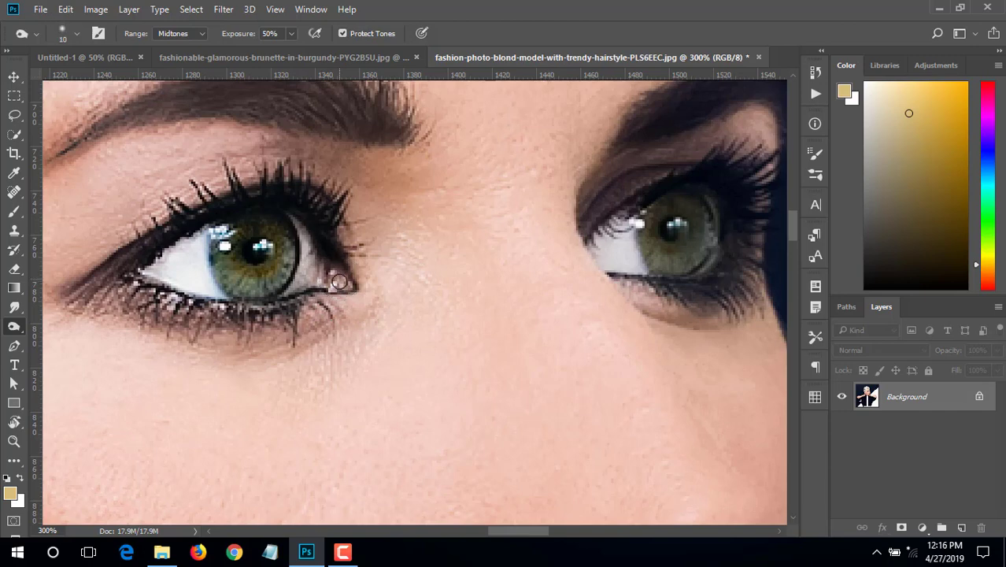
mouse_move(352, 289)
left_mouse_down()
mouse_move(196, 298)
mouse_move(156, 283)
mouse_move(328, 294)
mouse_move(161, 285)
left_mouse_up()
left_click_drag(628, 281, 690, 286)
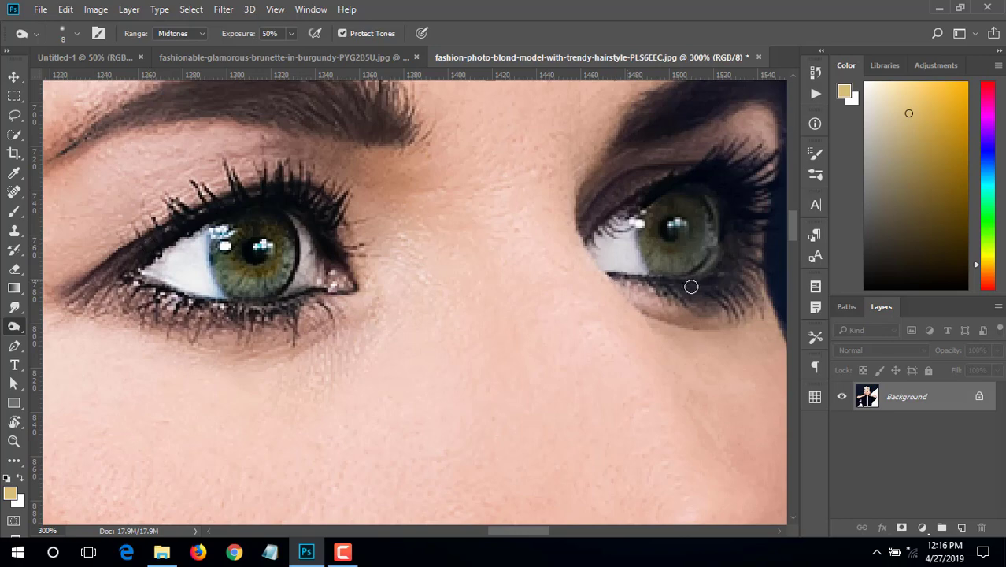
scroll(483, 236, "down", 5)
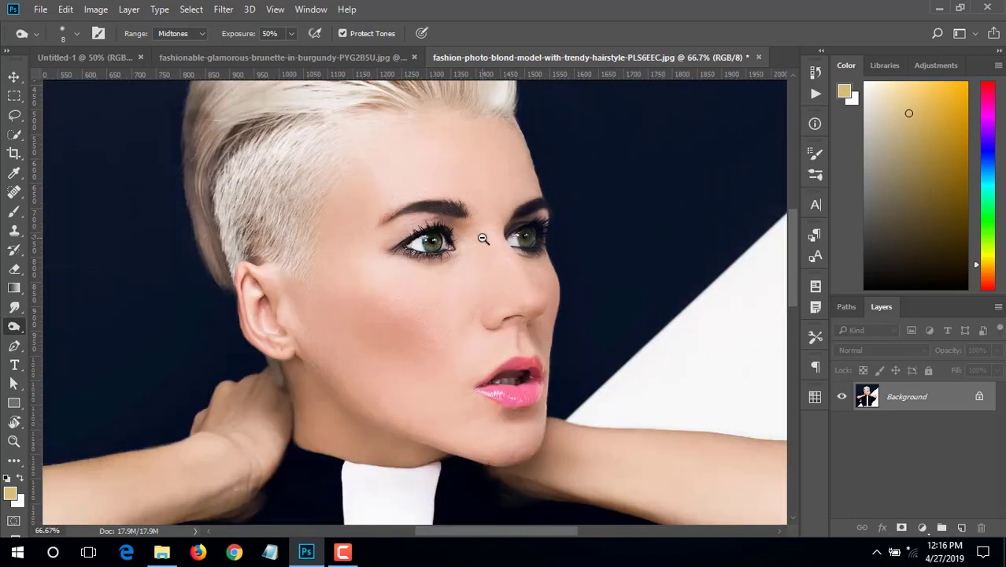
left_click_drag(501, 270, 519, 270)
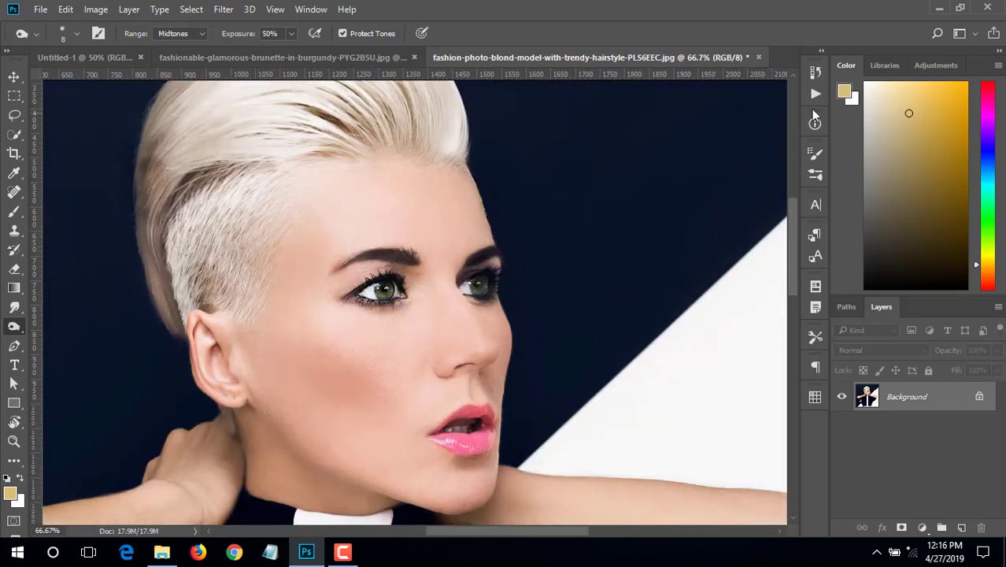
Compare against the original in History, then restore the last Burn Tool state
left_click(815, 71)
scroll(759, 142, "up", 5)
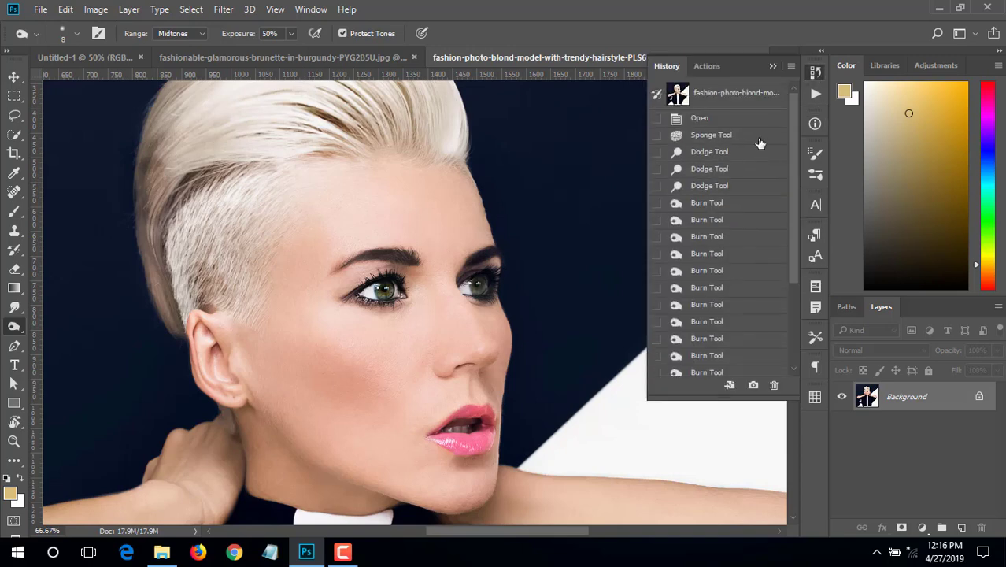
left_click(710, 124)
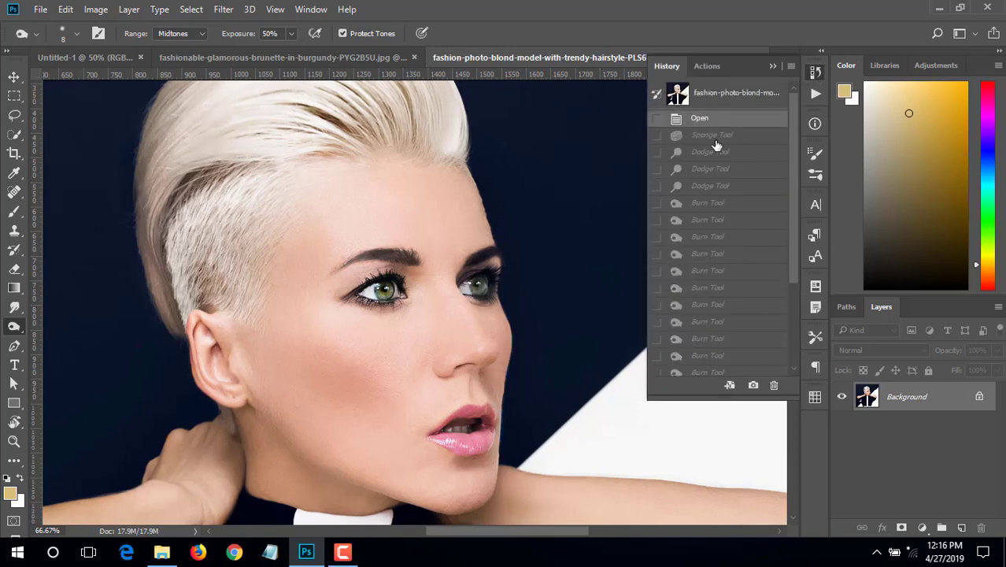
scroll(708, 196, "down", 5)
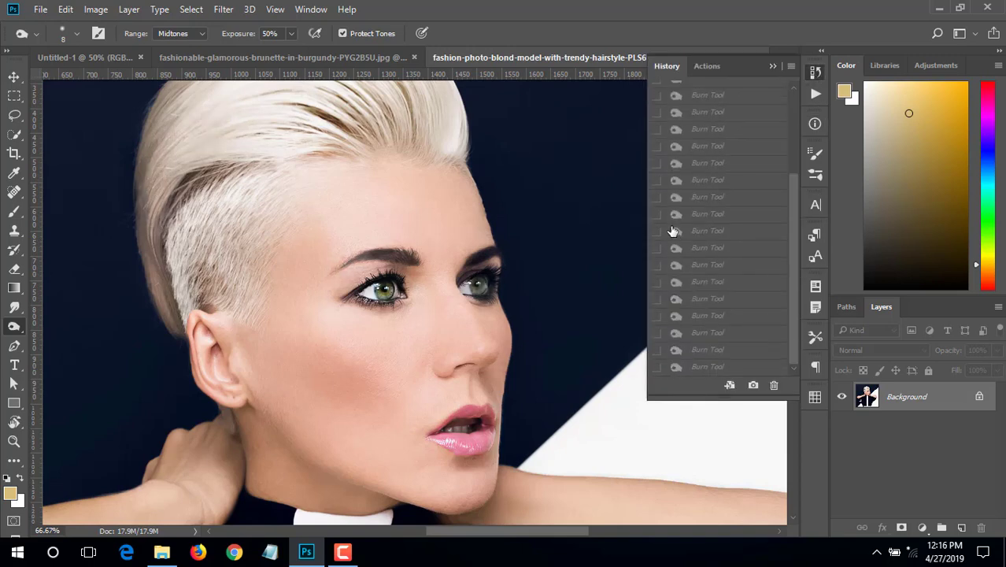
left_click(705, 366)
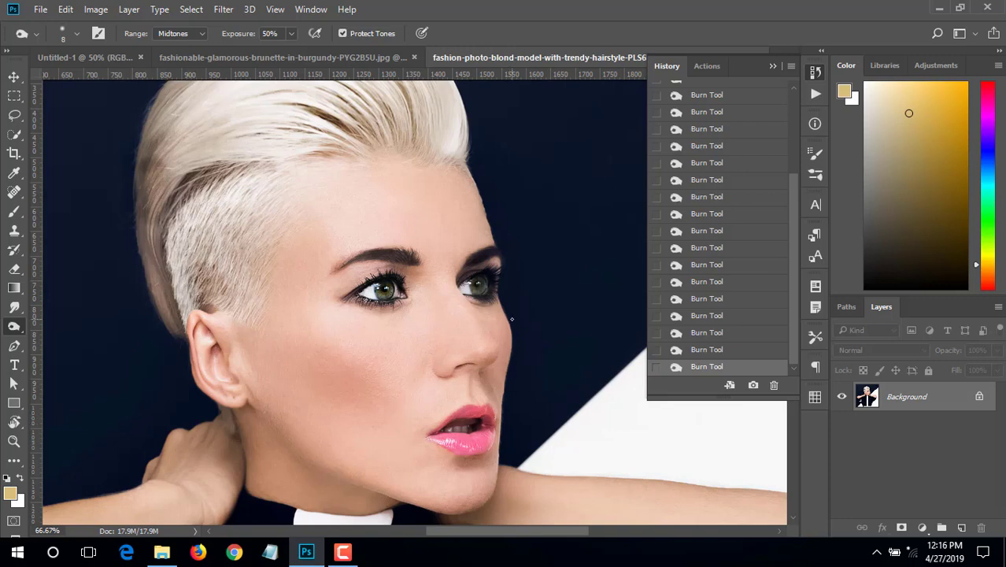
scroll(511, 319, "up", 1)
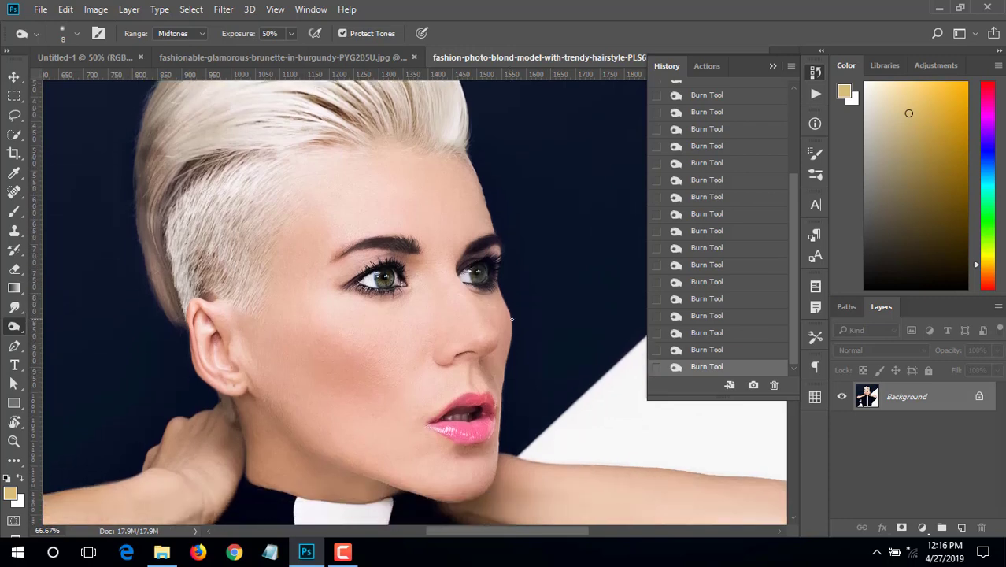
Browse the Smudge, Dodge and Pen tool groups, then choose the Horizontal Type Tool
left_click(14, 310)
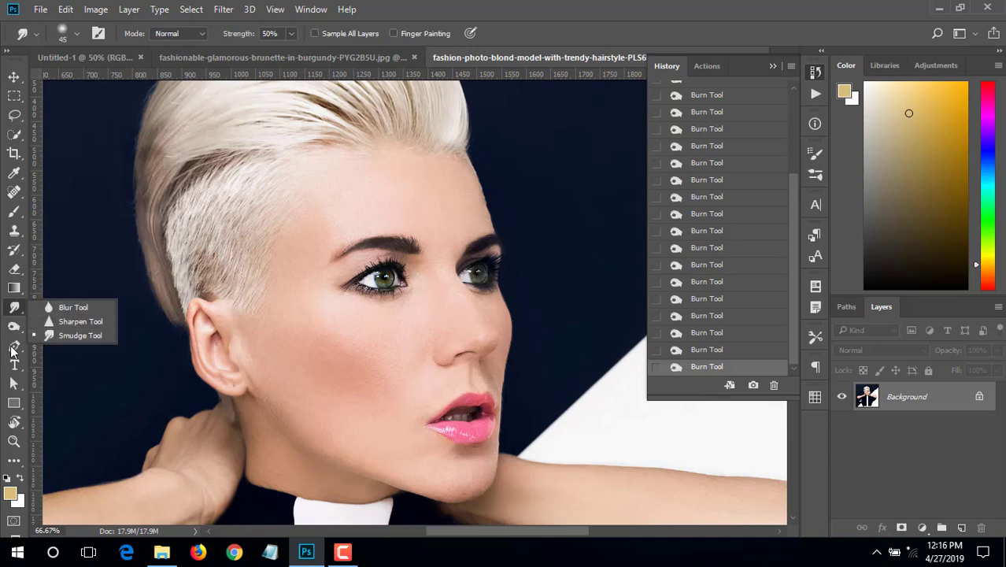
left_click(14, 326)
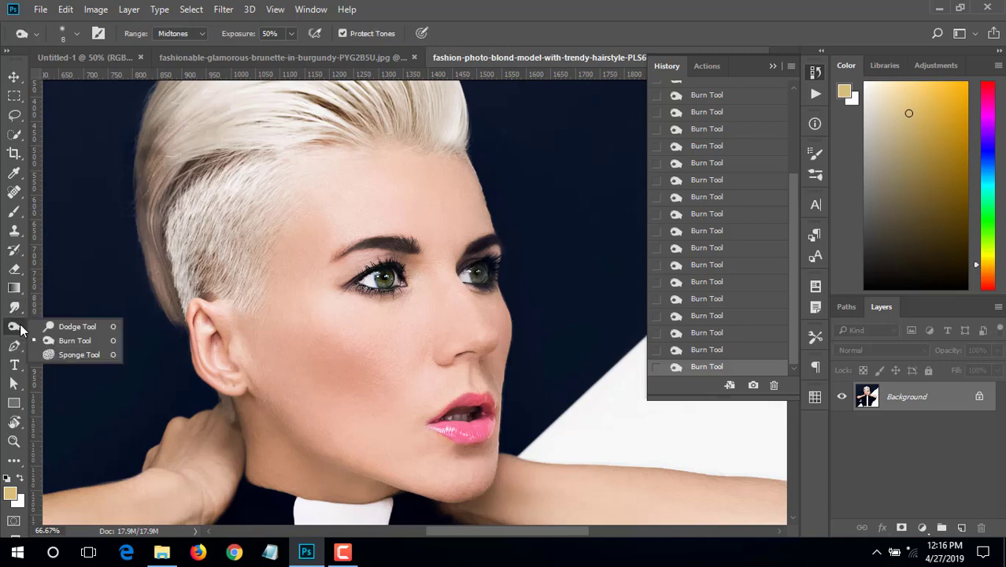
left_click(77, 327)
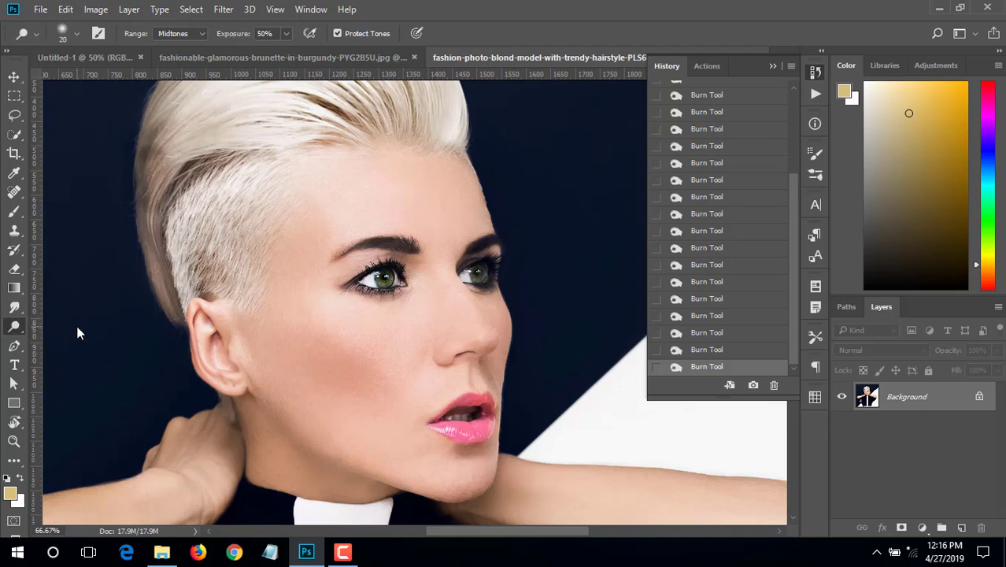
left_click(19, 352)
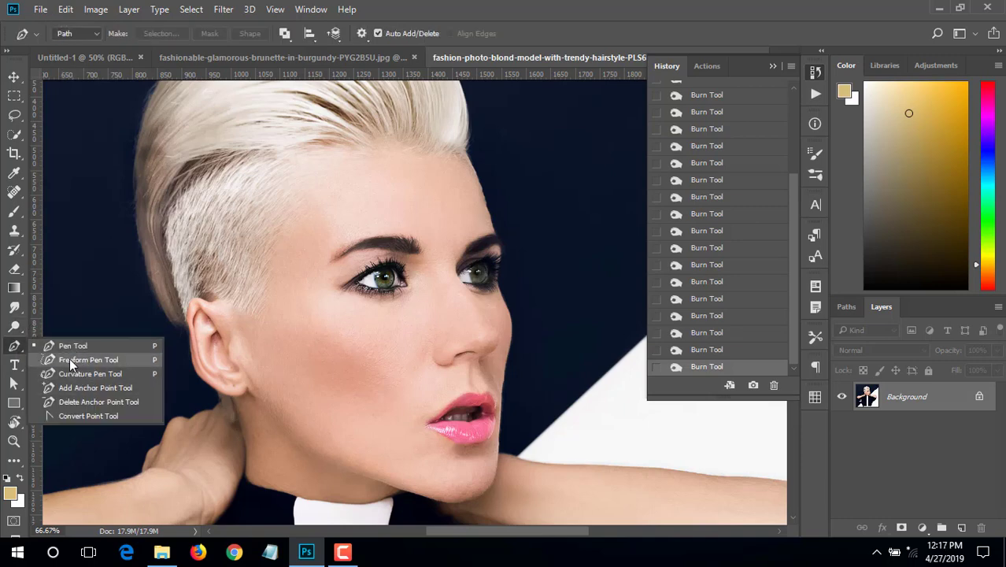
left_click(13, 351)
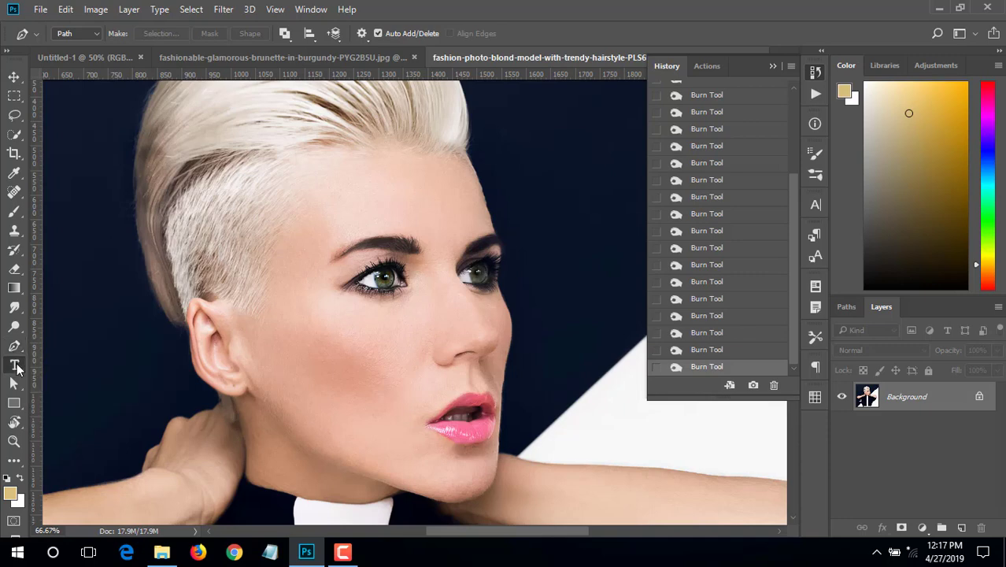
left_click(16, 366)
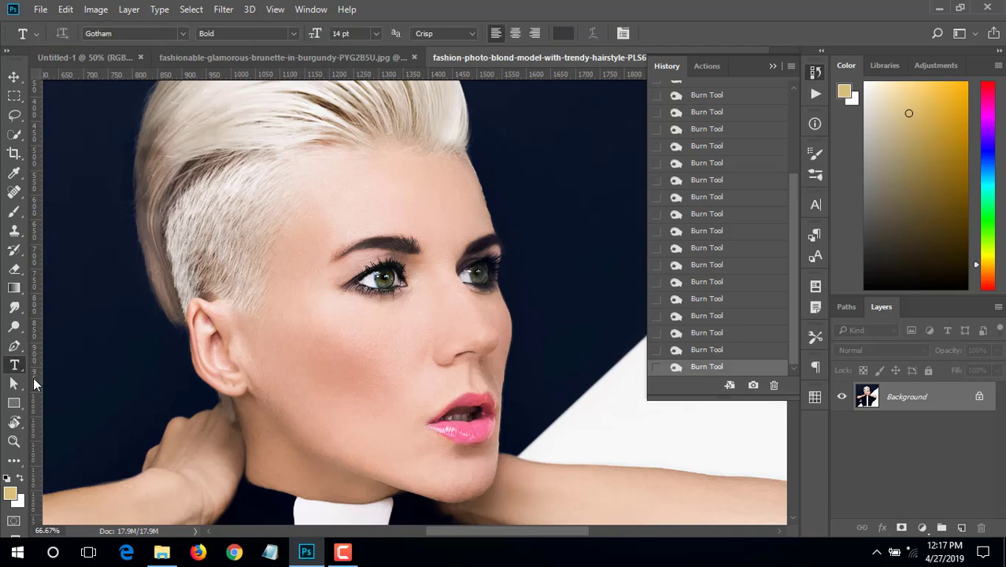
right_click(22, 371)
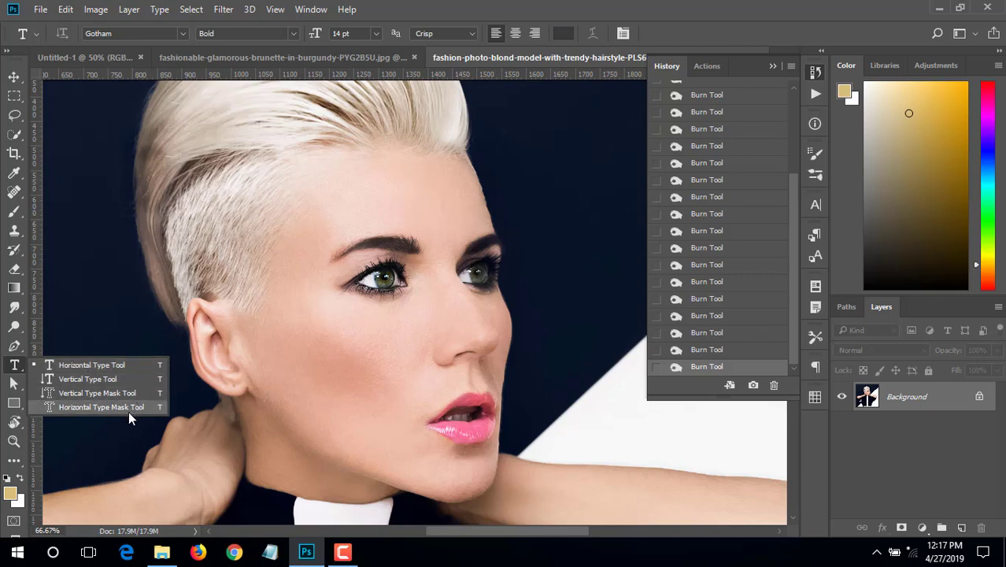
Type FASHION in capitals above the model's head and select the text
left_click(94, 365)
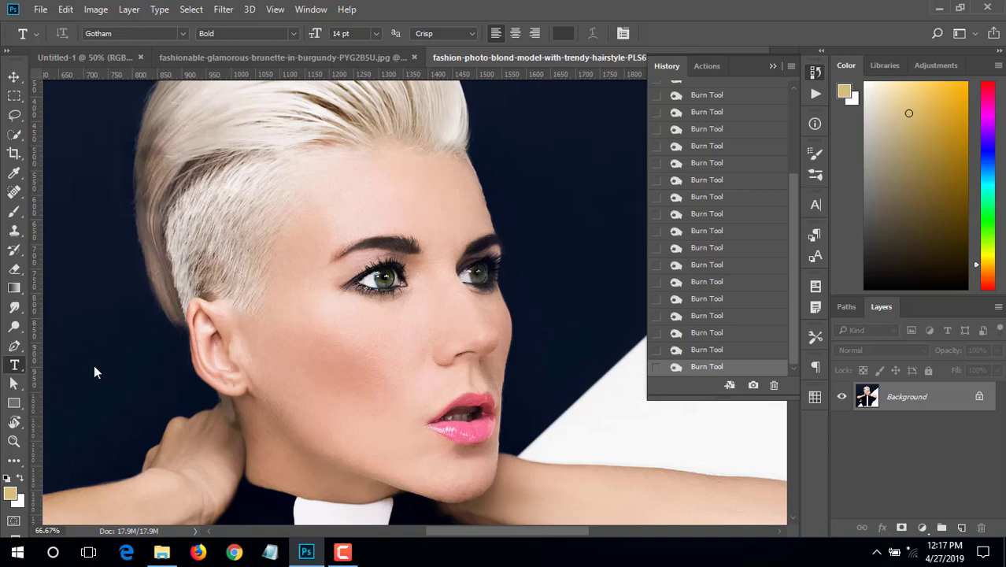
scroll(149, 372, "up", 2)
scroll(159, 371, "up", 1)
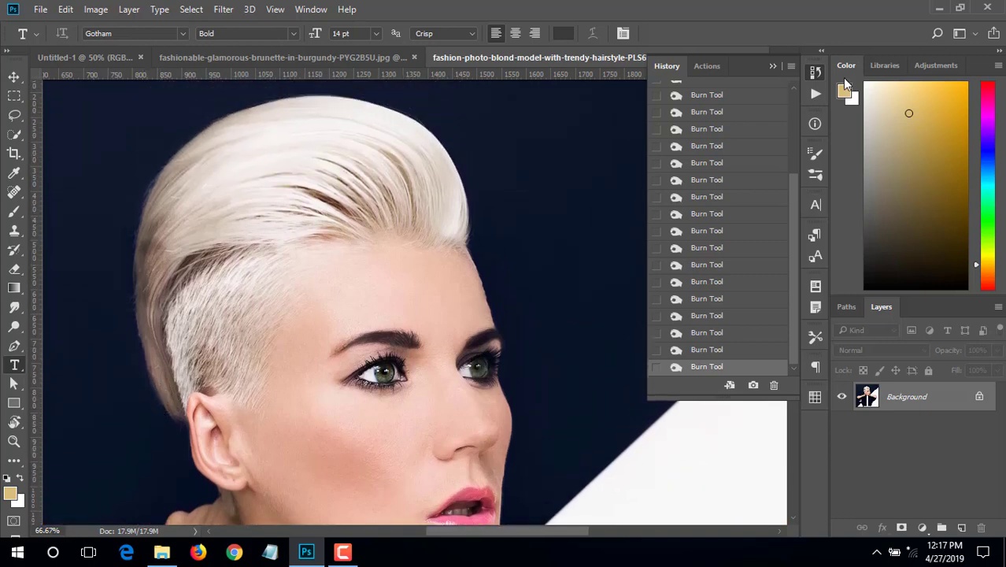
left_click(772, 66)
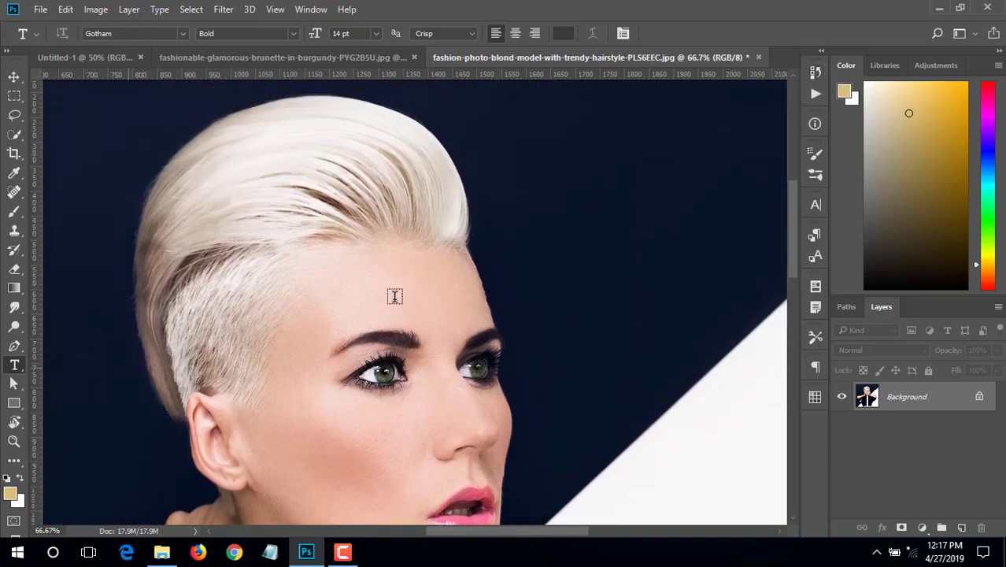
left_click(530, 191)
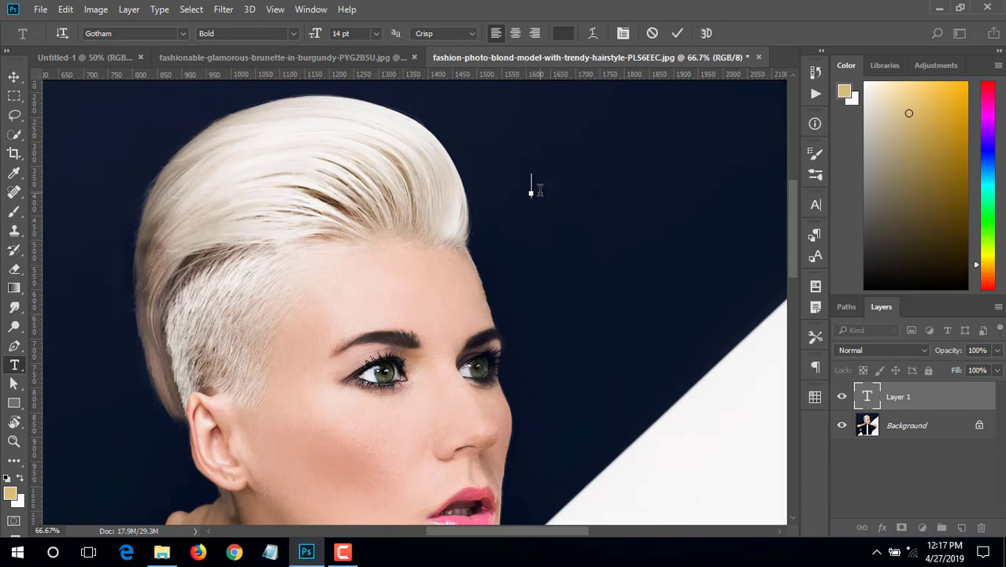
key("Caps_Lock")
type("FASHION")
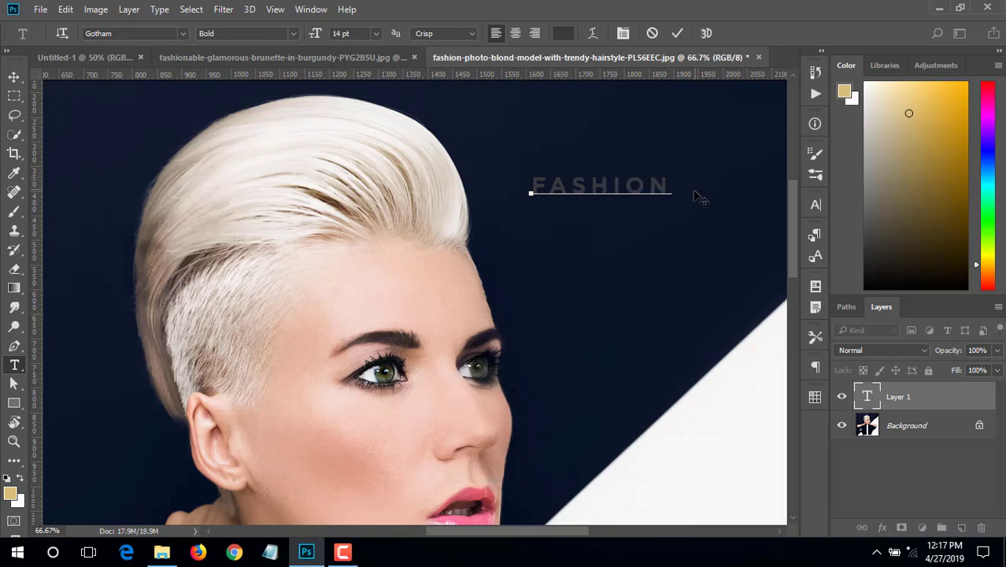
left_click_drag(670, 185, 508, 178)
Cancel the colour picker, try Gotham Italic on FASHION, then revert to Bold
left_click(564, 33)
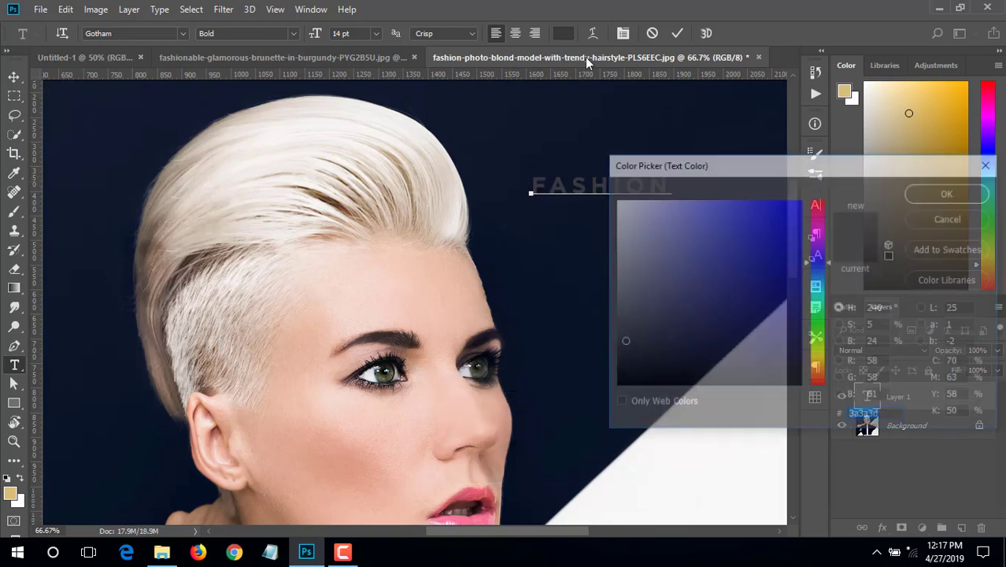
left_click(948, 222)
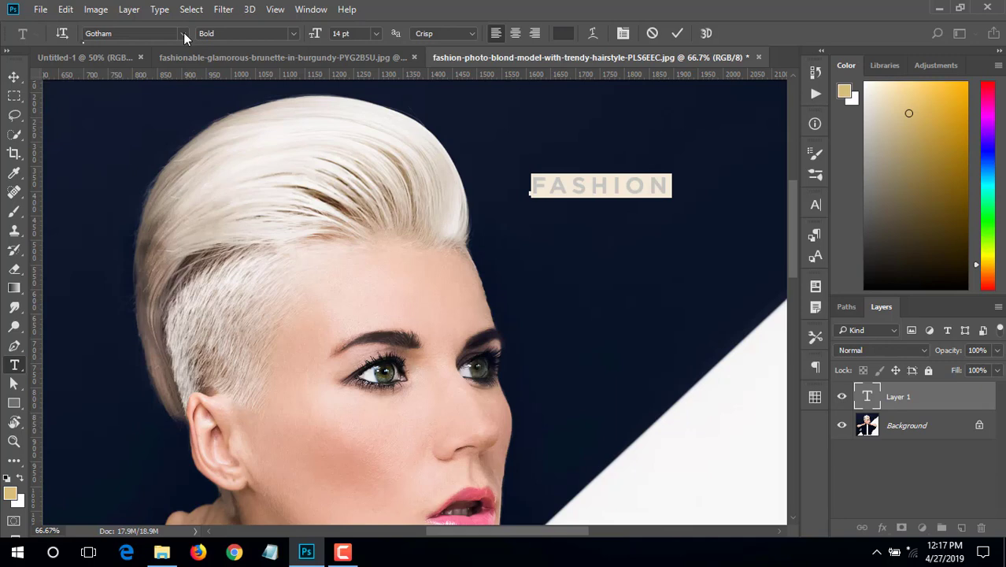
left_click(183, 33)
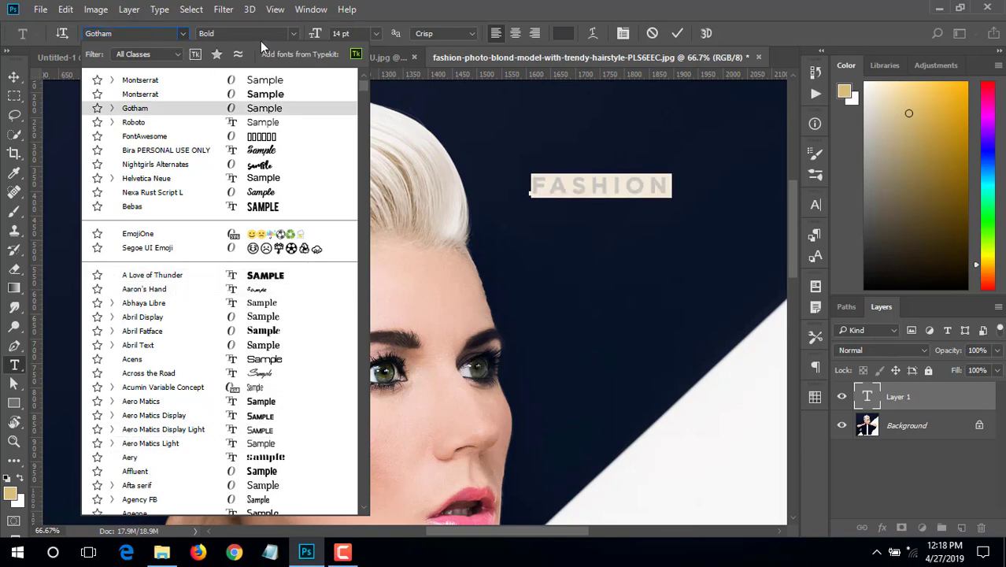
left_click(288, 32)
left_click(291, 33)
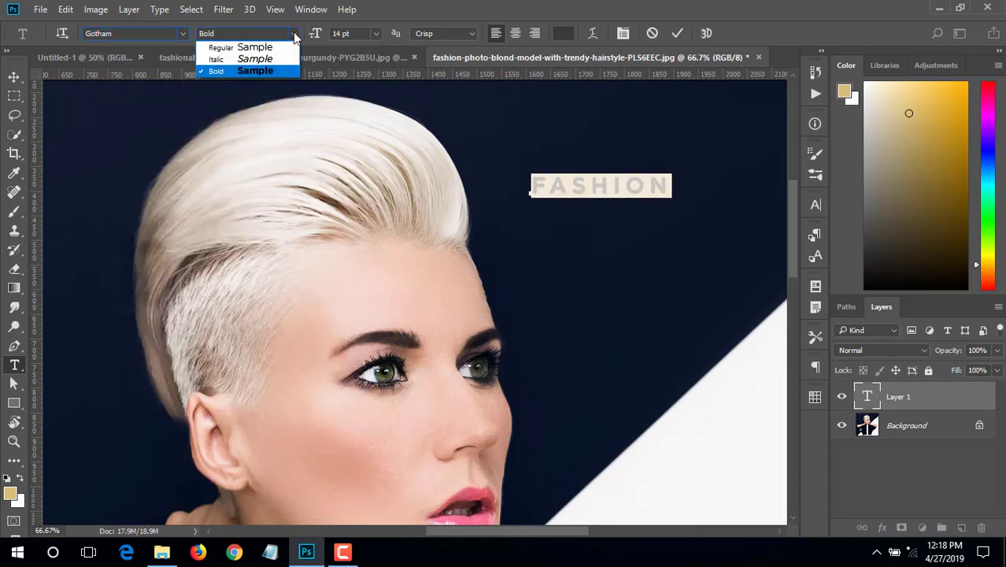
left_click(244, 62)
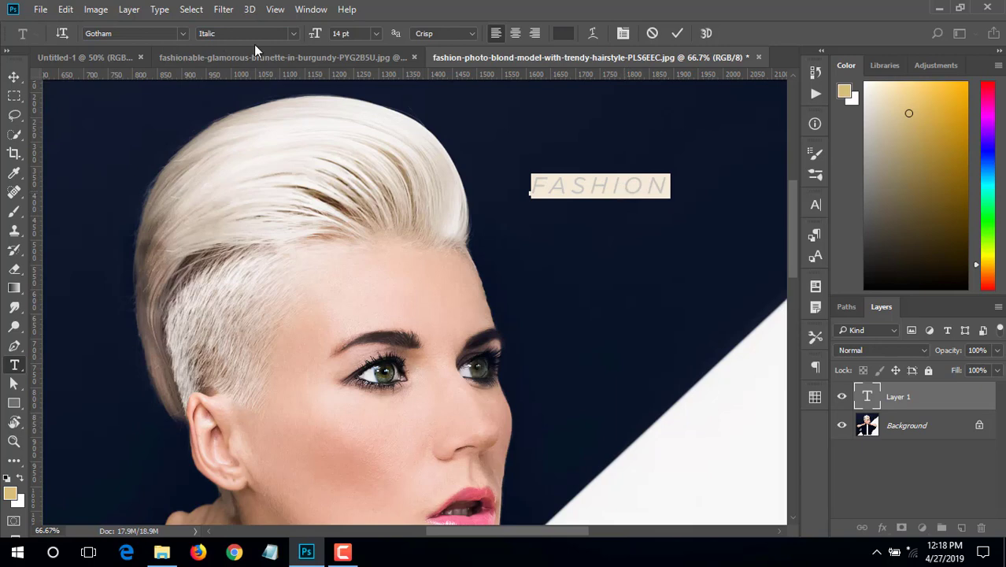
left_click(293, 33)
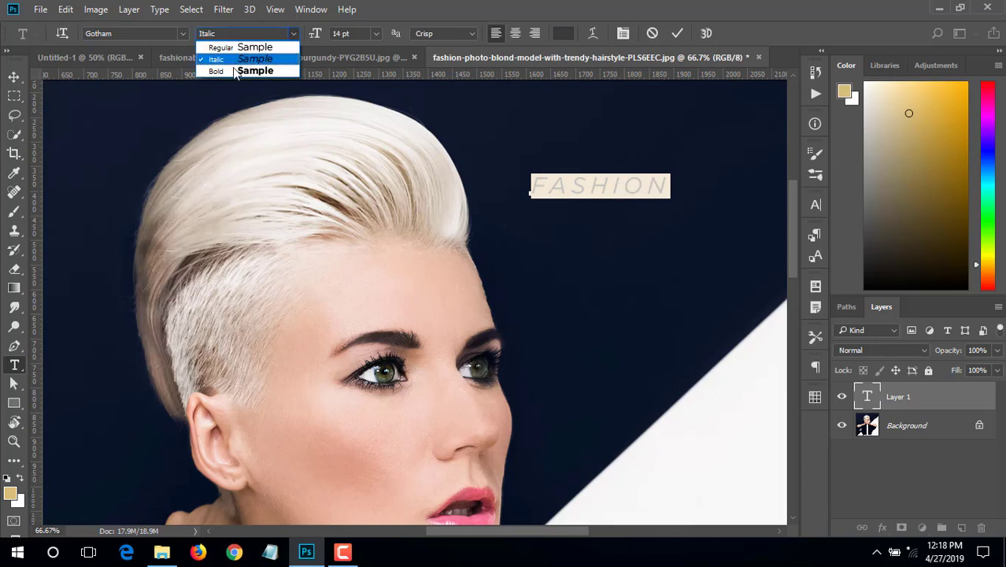
left_click(237, 70)
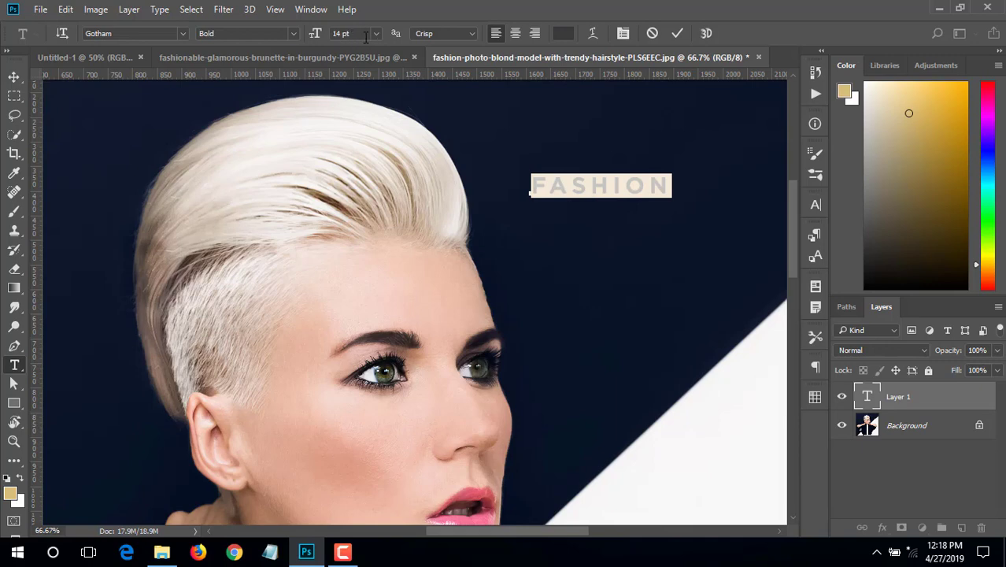
Set FASHION to 36 pt and, after trying Sharp, Crisp and Strong, Smooth anti-aliasing
left_click(375, 37)
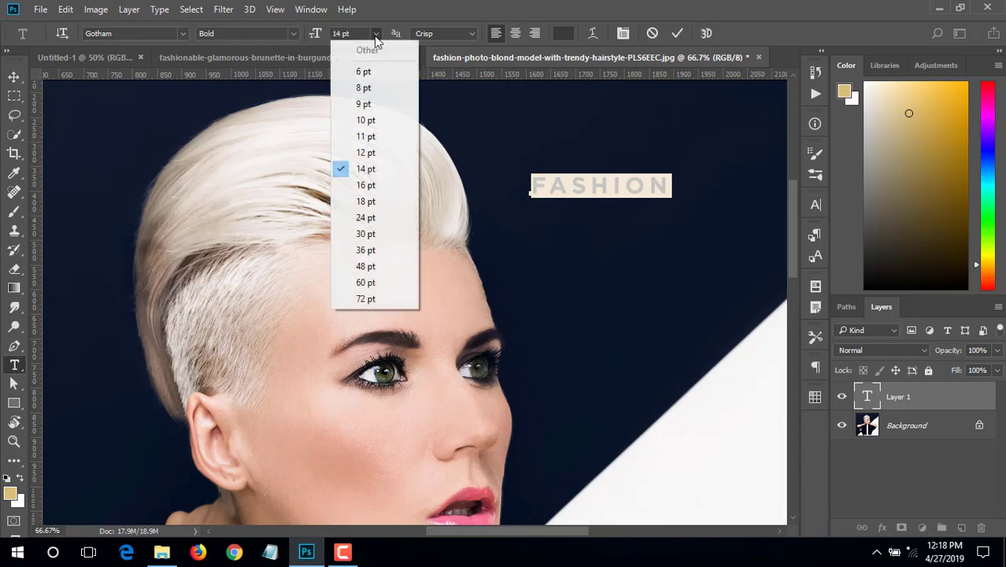
left_click(371, 249)
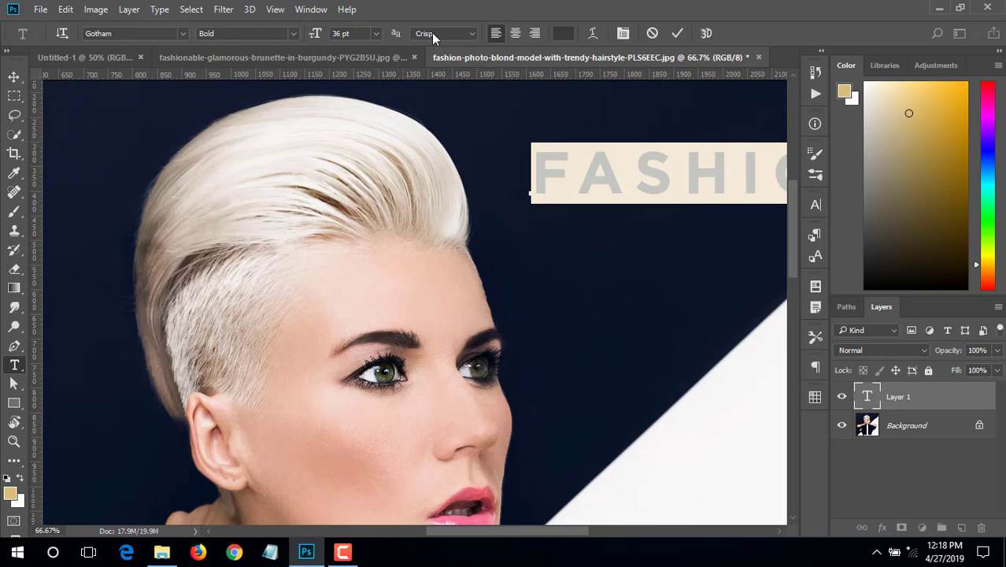
left_click(470, 34)
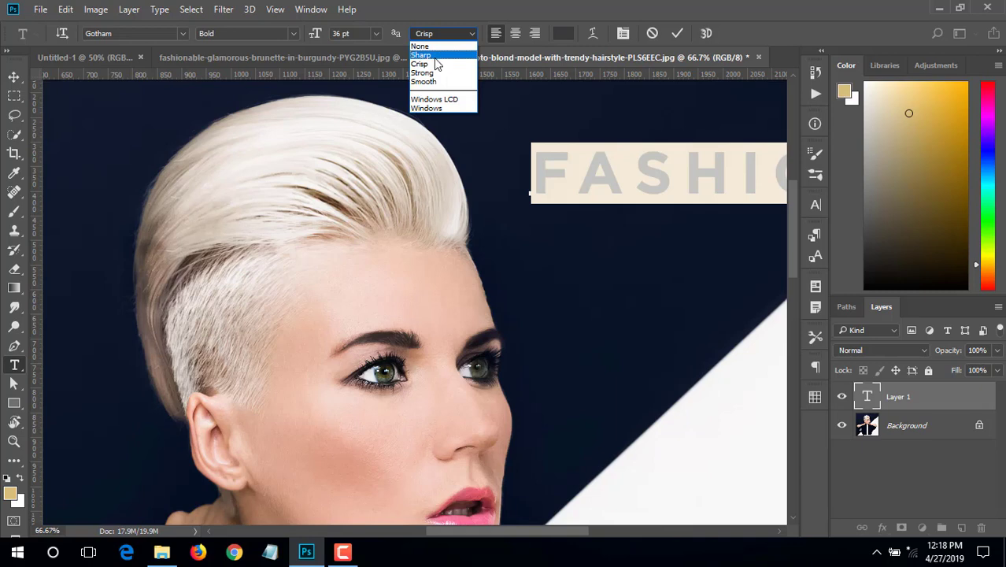
left_click(422, 55)
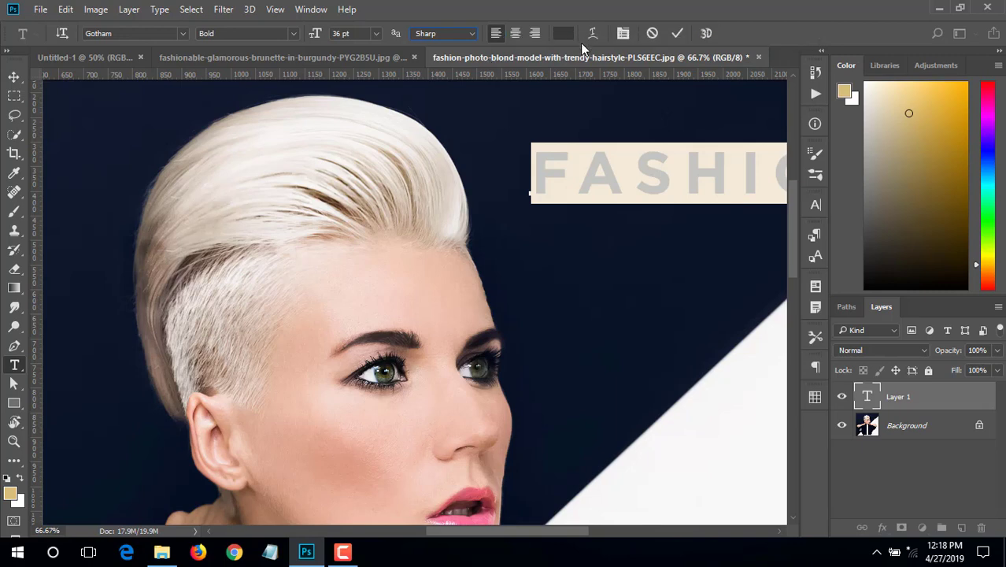
left_click(471, 33)
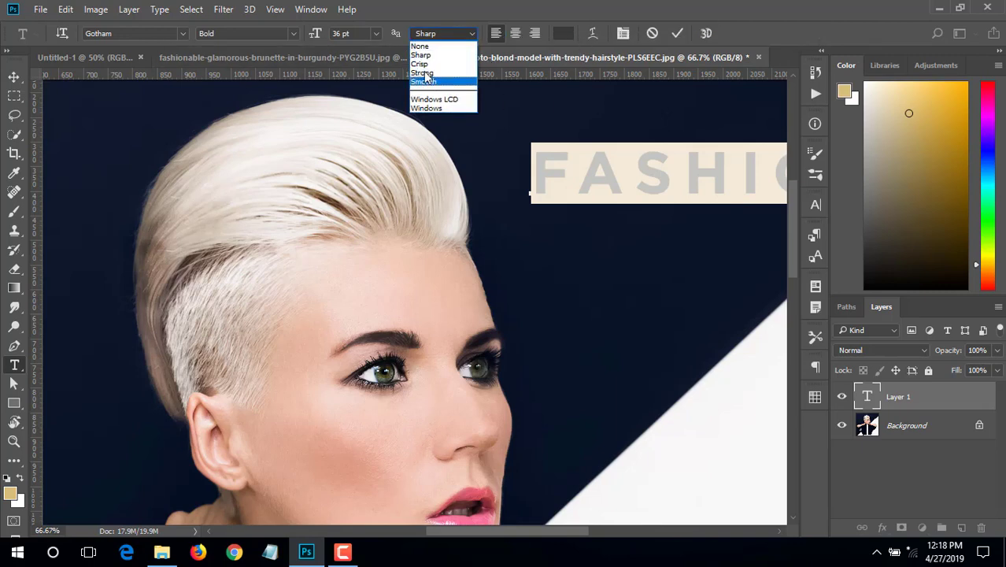
left_click(422, 62)
left_click(445, 33)
left_click(437, 74)
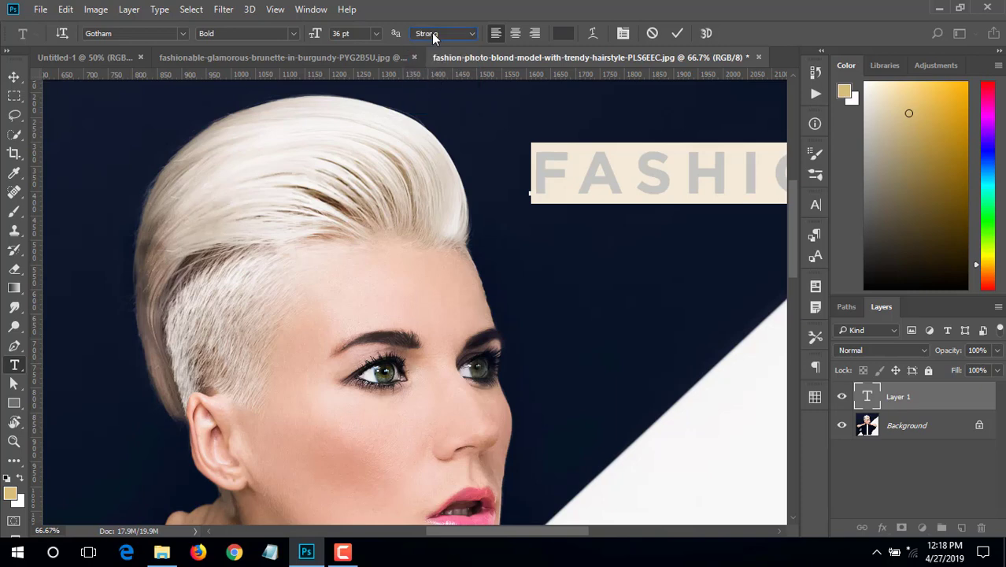
left_click(431, 32)
left_click(428, 82)
Try center and right alignment, settle on left-aligned, and commit the FASHION text
left_click(516, 34)
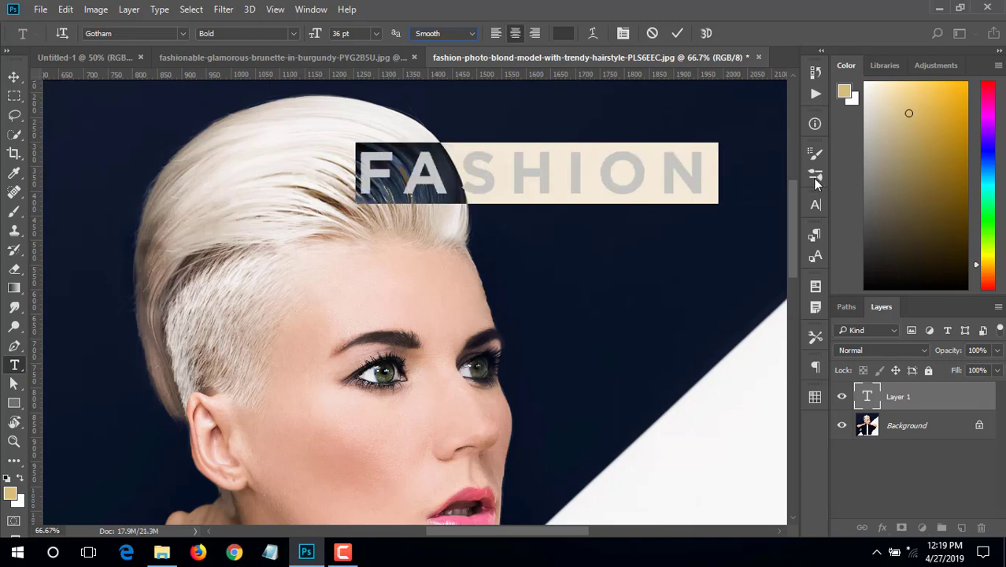
left_click(536, 33)
left_click(497, 34)
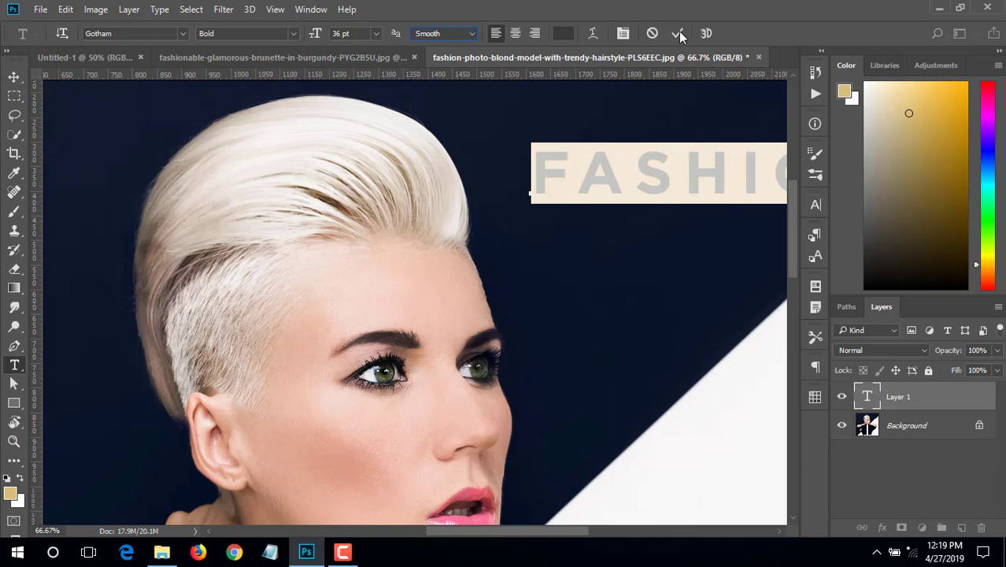
left_click(679, 33)
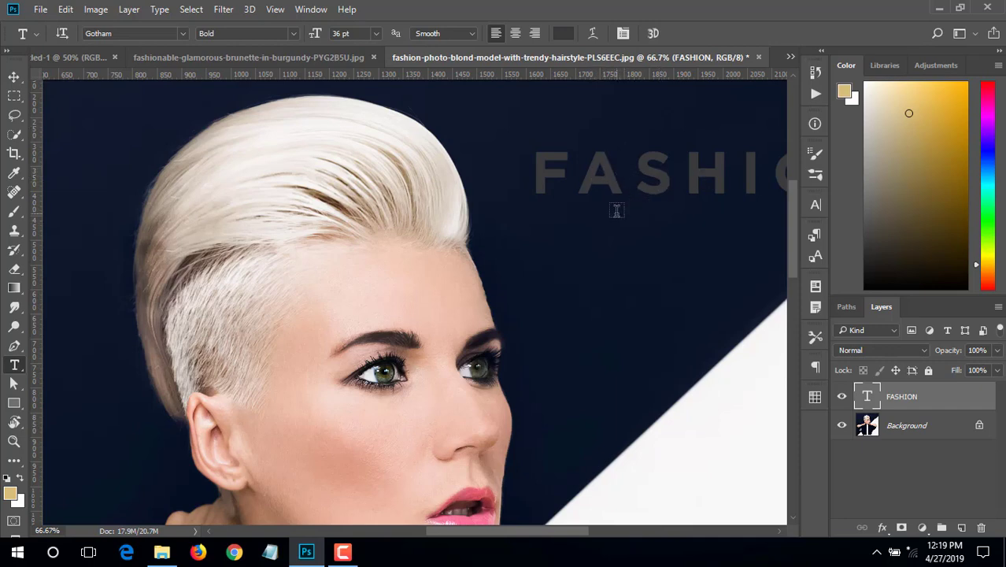
Change the FASHION text colour to white (ffffff) and commit the edit
scroll(613, 209, "up", 1)
scroll(618, 228, "up", 2)
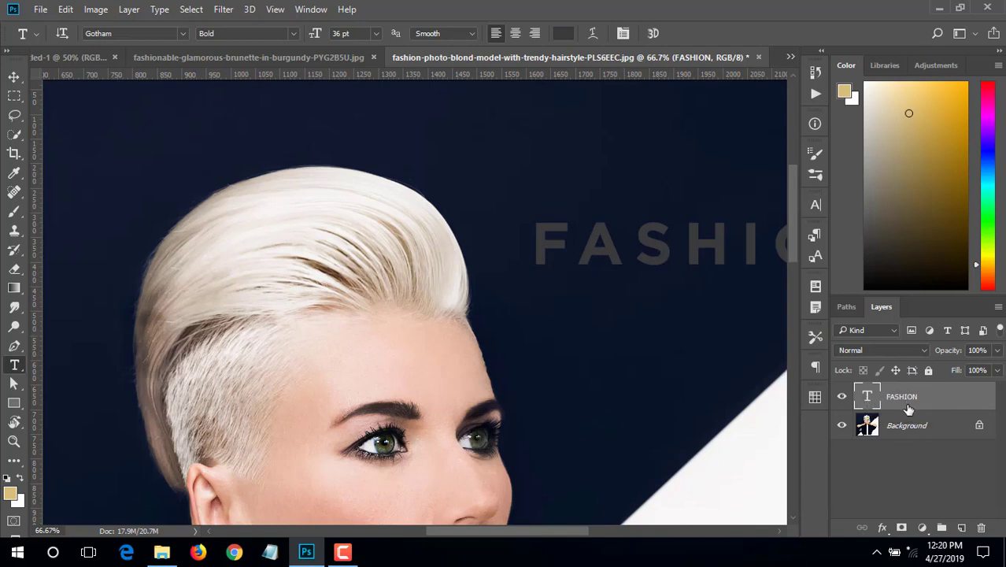
double_click(867, 395)
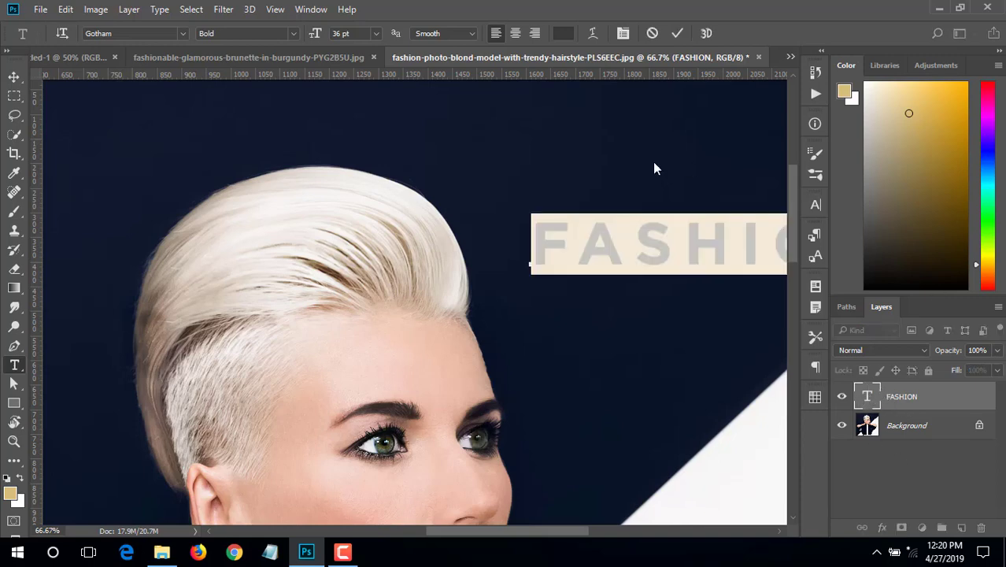
left_click(564, 38)
left_click_drag(678, 232, 614, 198)
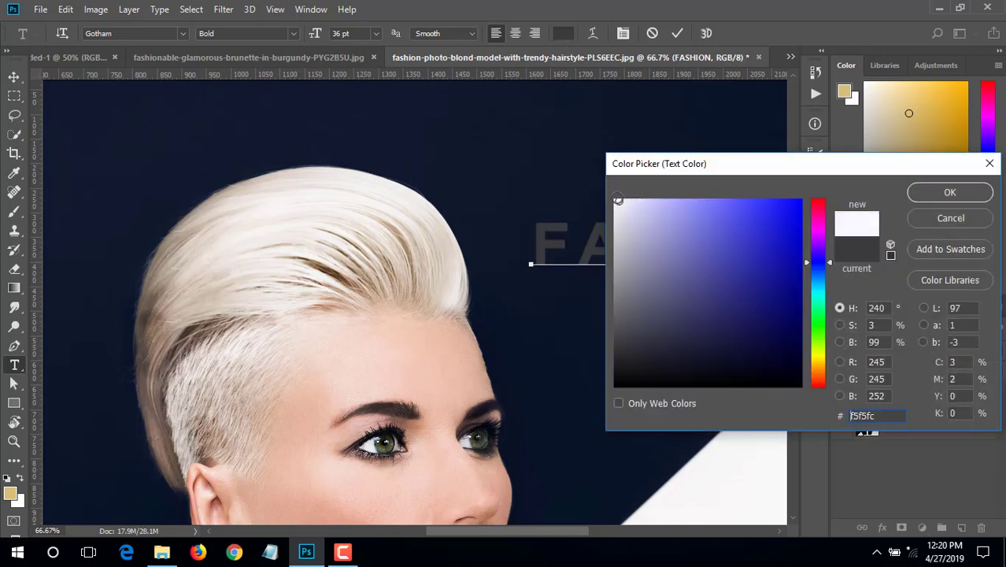
left_click(949, 193)
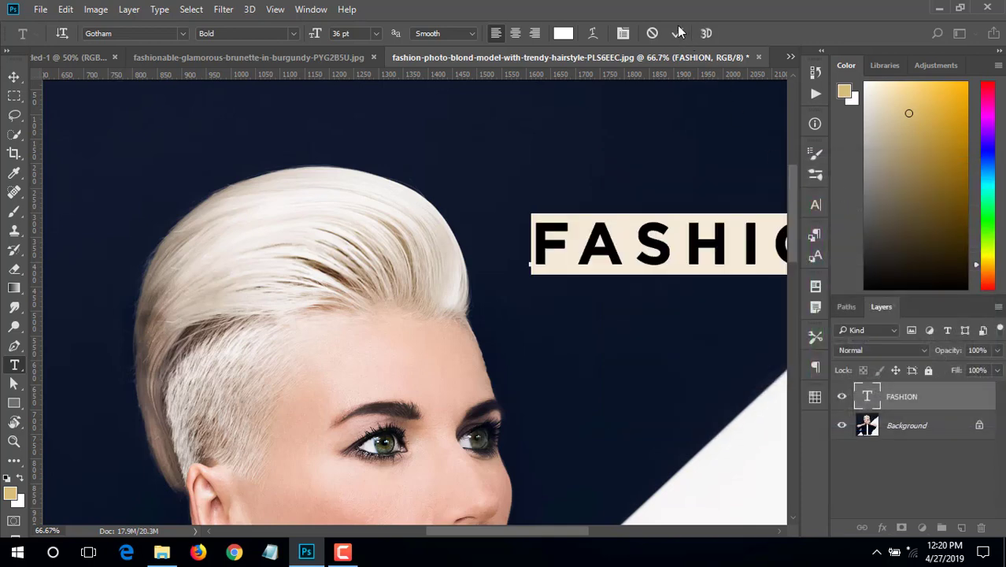
left_click(679, 33)
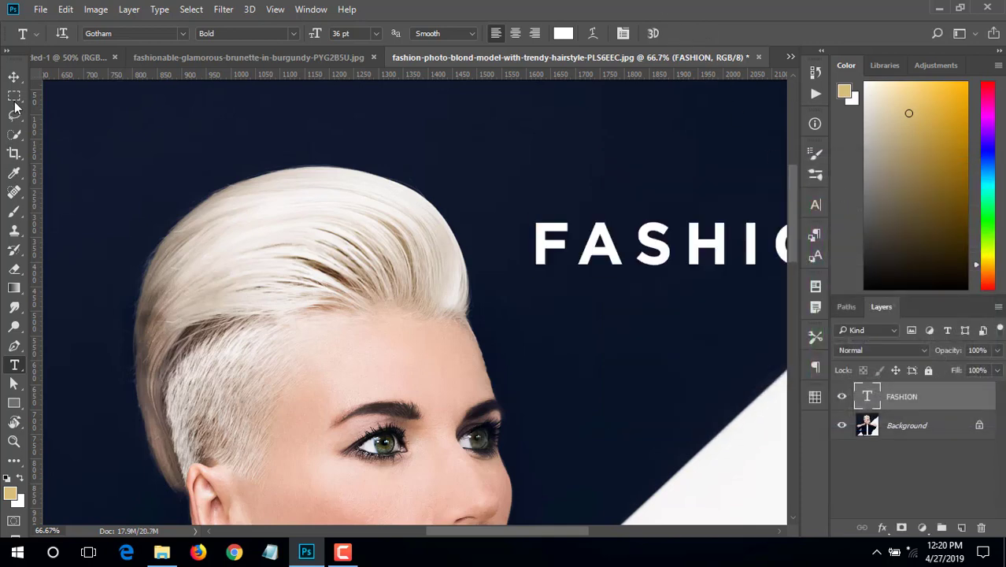
left_click(13, 77)
Move the FASHION title up and to the left
mouse_move(680, 244)
left_mouse_down()
mouse_move(614, 202)
mouse_move(646, 210)
mouse_move(626, 159)
mouse_move(639, 176)
mouse_move(615, 169)
left_mouse_up()
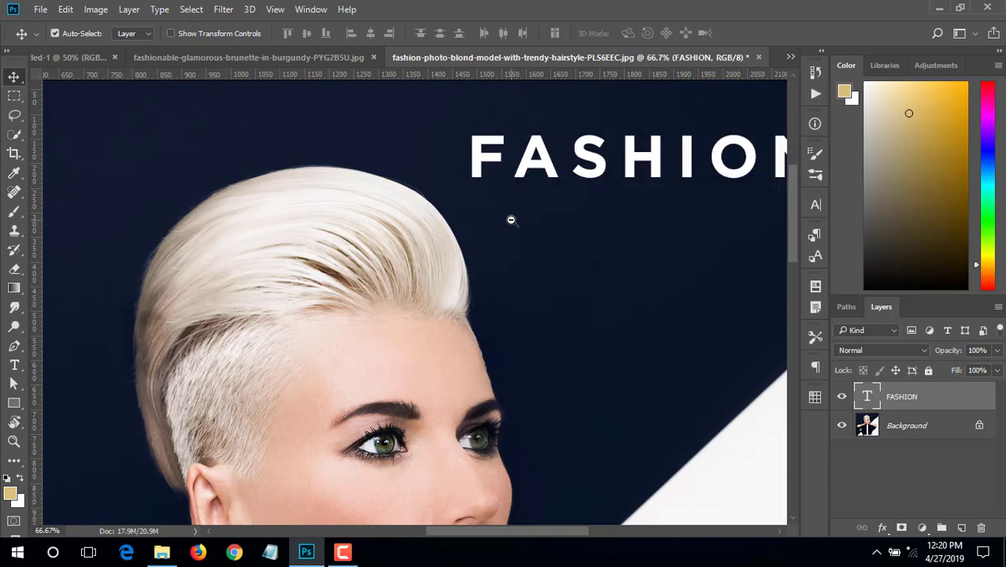
key("ctrl+minus")
mouse_move(662, 254)
left_mouse_down()
mouse_move(590, 192)
mouse_move(595, 177)
left_mouse_up()
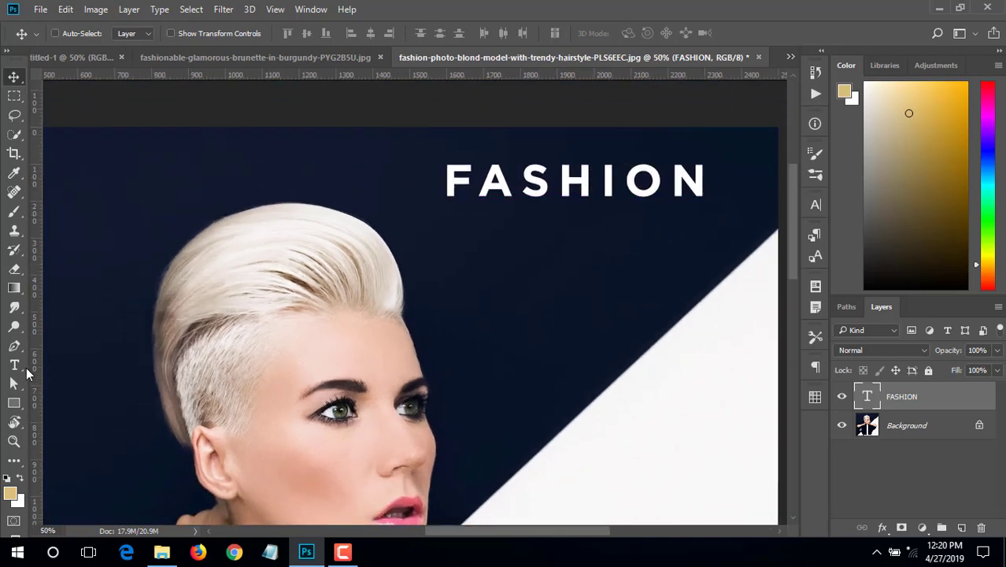
Add vertical text WEEK below FASHION with the Vertical Type Tool
left_click(14, 365)
left_click(66, 381)
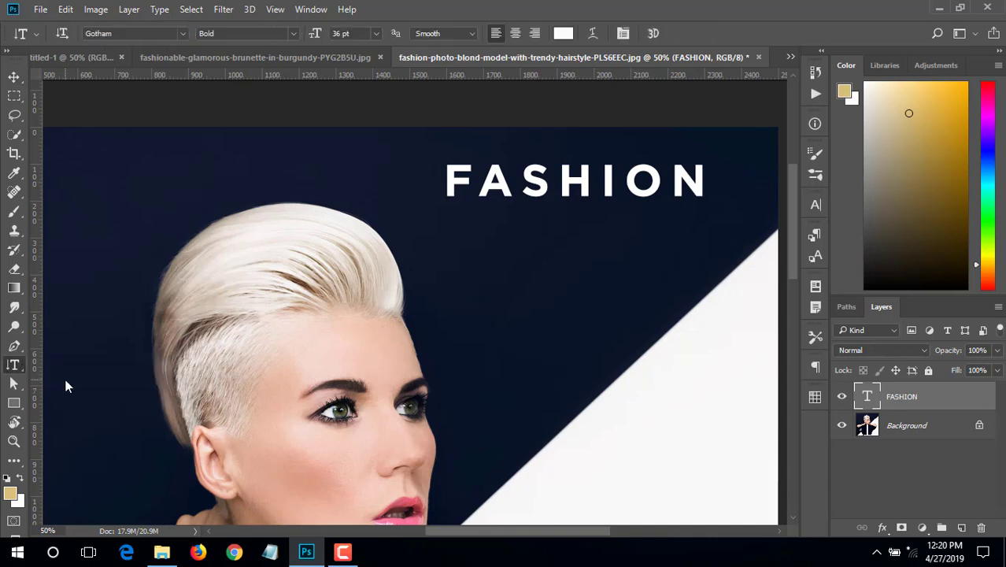
left_click(477, 243)
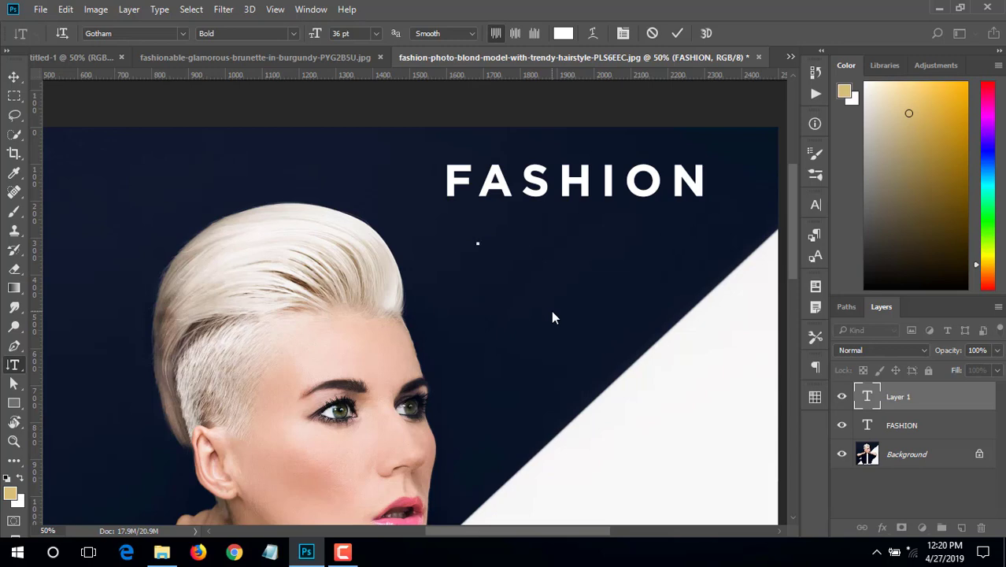
type("WEEK")
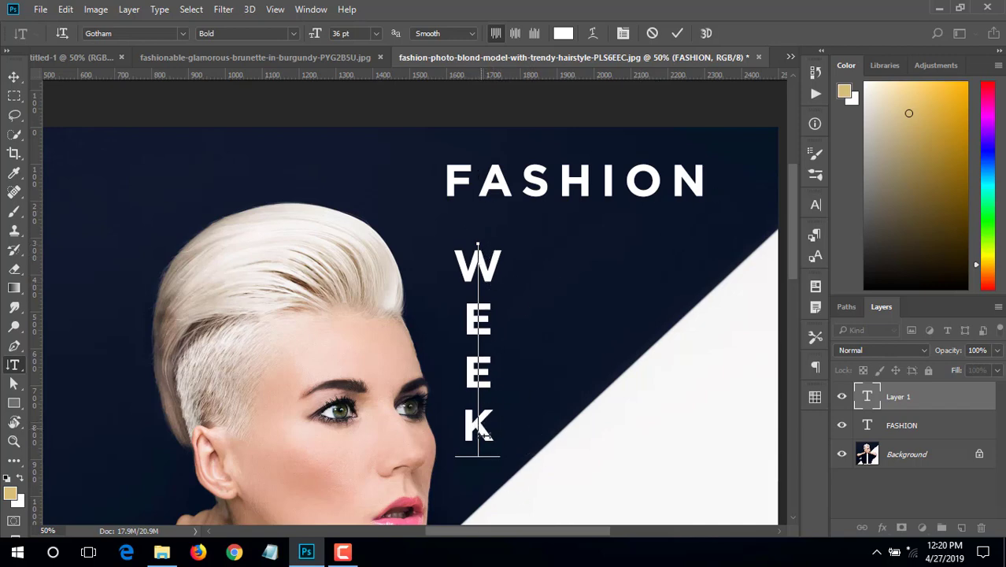
Colour the WEEK letters pink #f32b8e, commit them, and move WEEK up closer to FASHION
left_click_drag(483, 437, 470, 236)
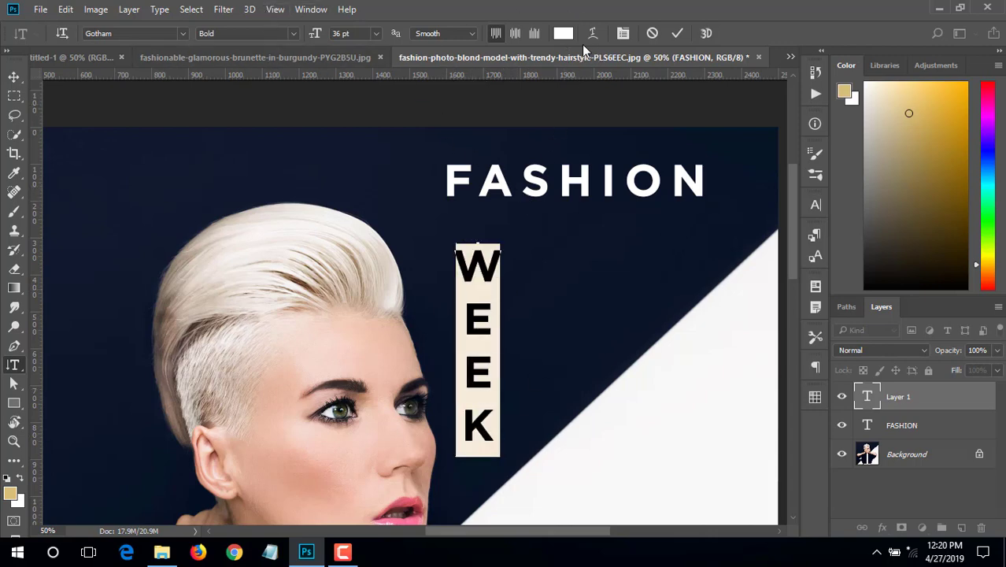
left_click(563, 33)
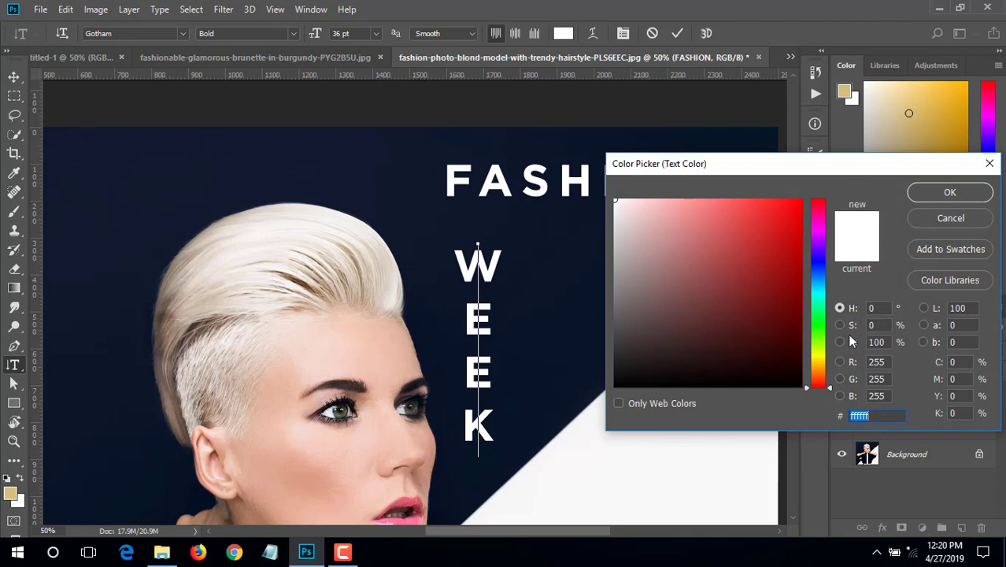
left_click(819, 215)
left_click(771, 210)
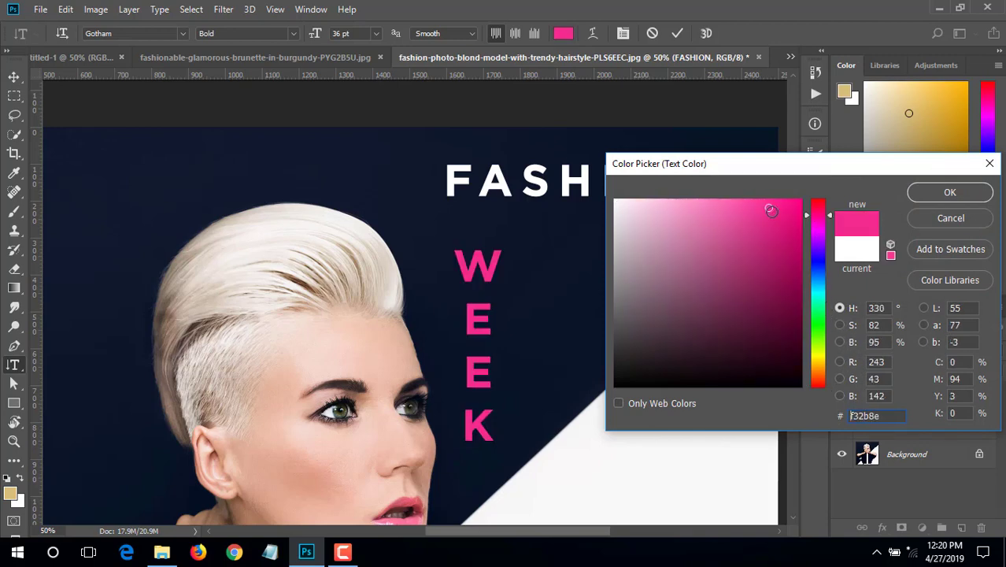
left_click(949, 194)
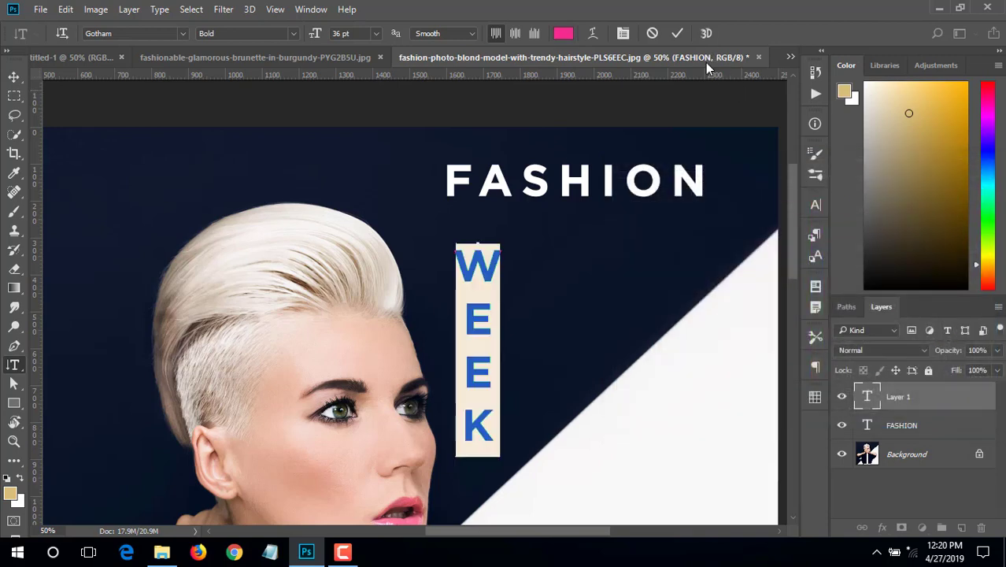
left_click(678, 33)
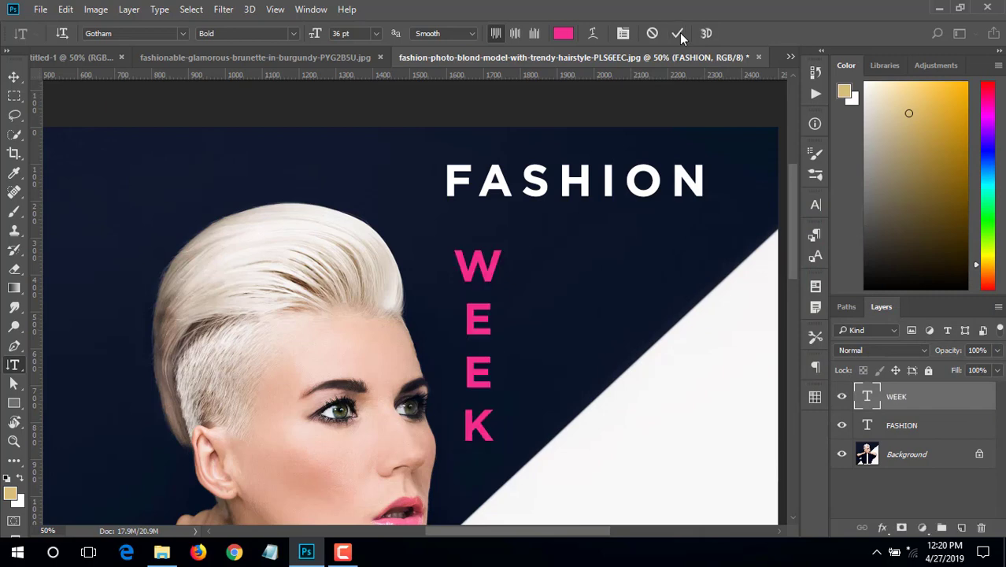
left_click(14, 78)
left_click_drag(480, 277, 471, 247)
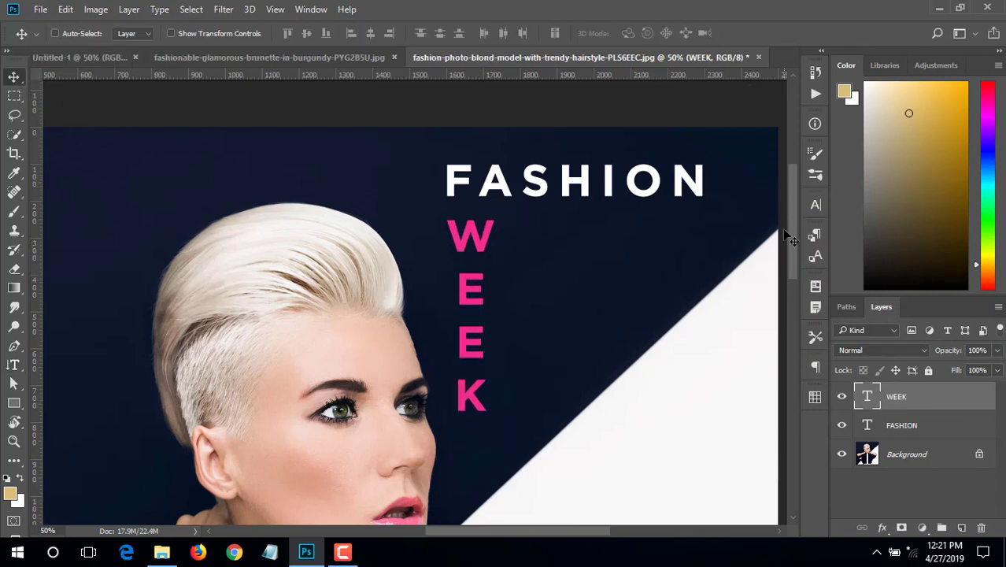
Zoom out to view the poster with pink WEEK sitting under FASHION
scroll(637, 307, "down", 3)
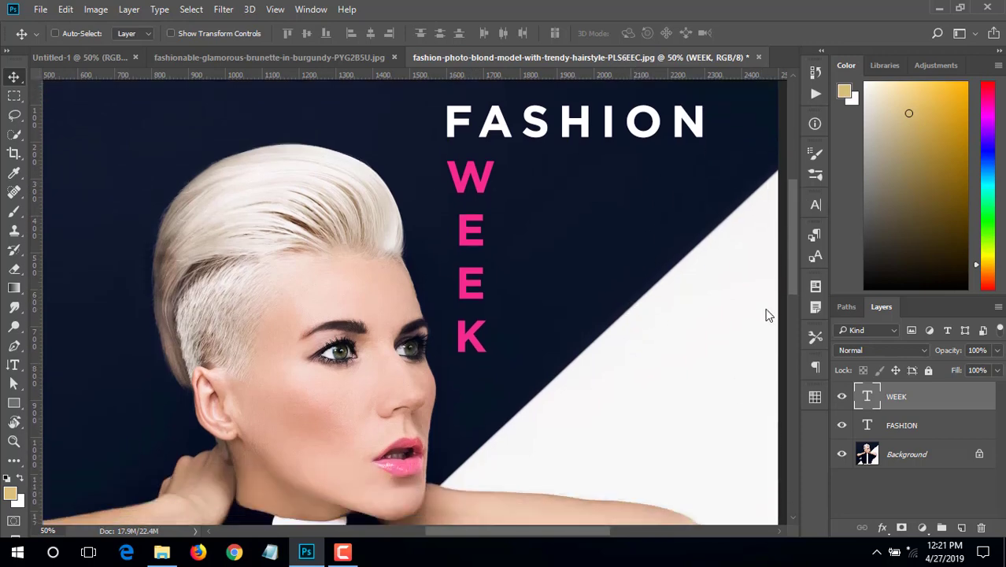
scroll(445, 265, "down", 1)
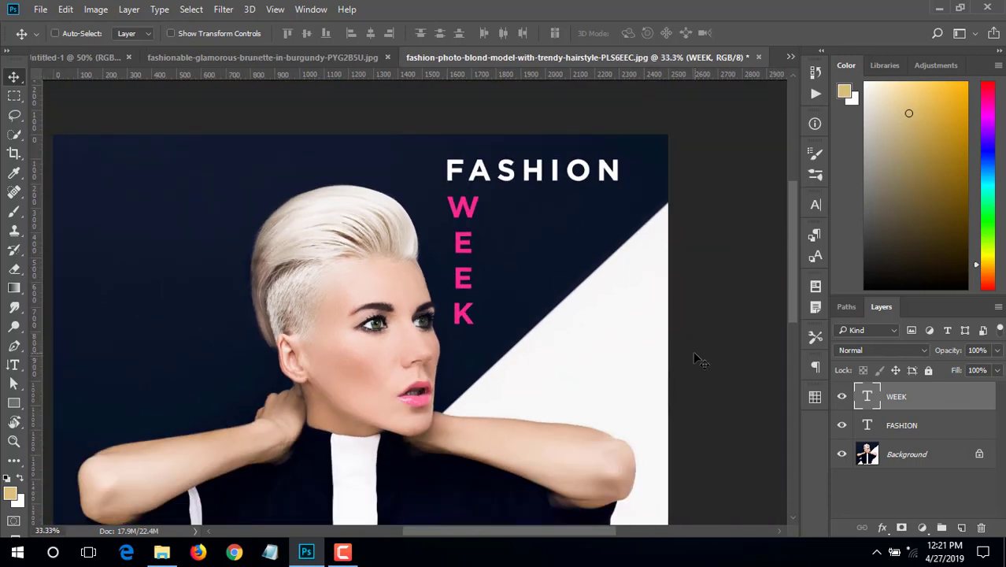
scroll(452, 356, "down", 1)
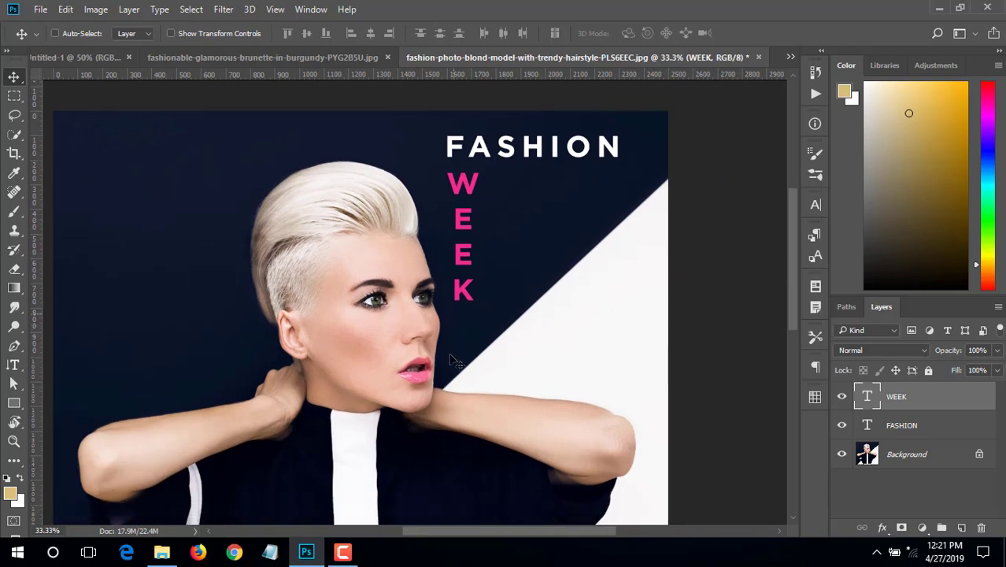
scroll(453, 355, "down", 1)
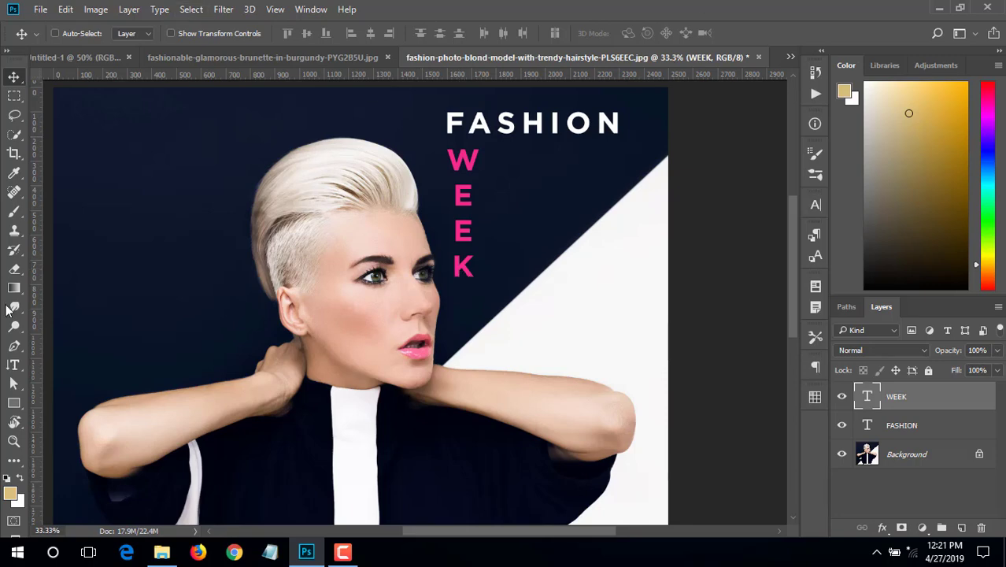
left_click(14, 405)
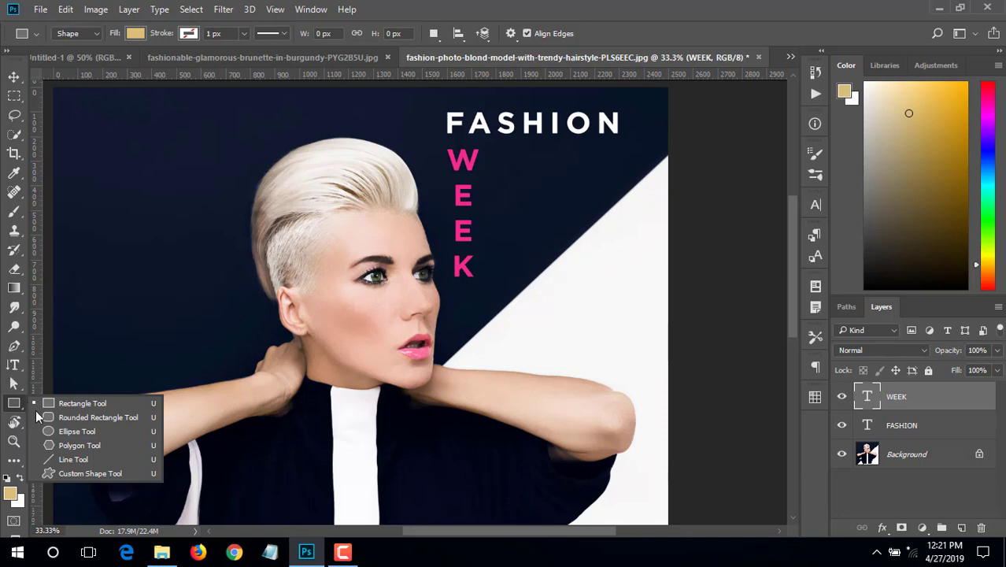
Draw a 713 px tan circle, Ellipse 1, to the left of the model's head
left_click(77, 432)
mouse_move(58, 180)
left_mouse_down()
mouse_move(202, 198)
mouse_move(431, 375)
left_mouse_up()
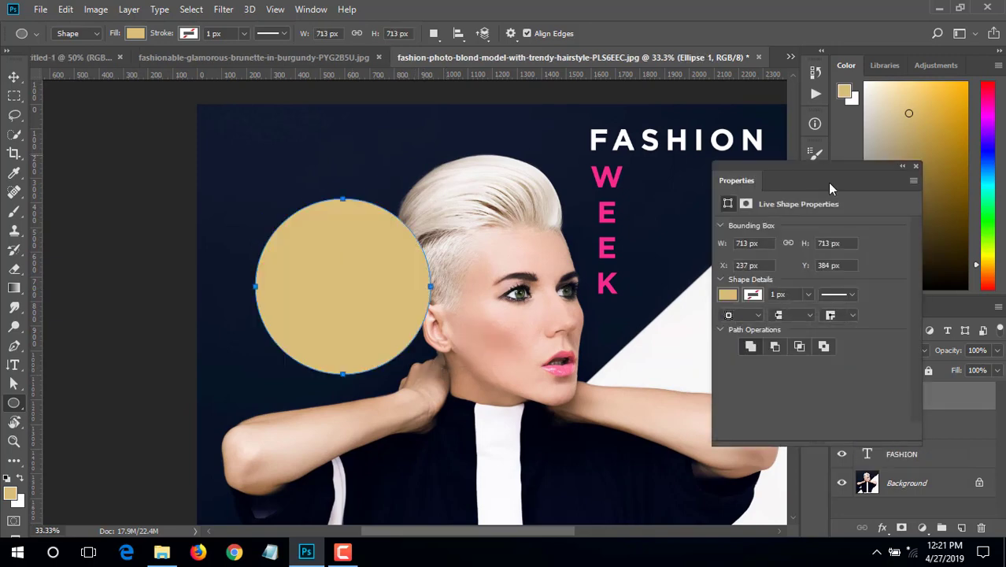
left_click(915, 166)
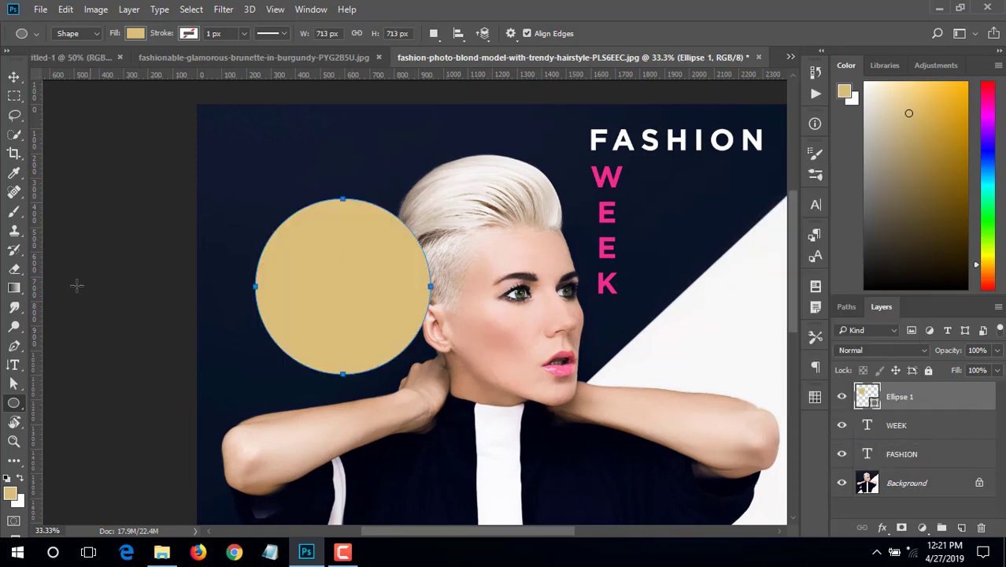
right_click(12, 374)
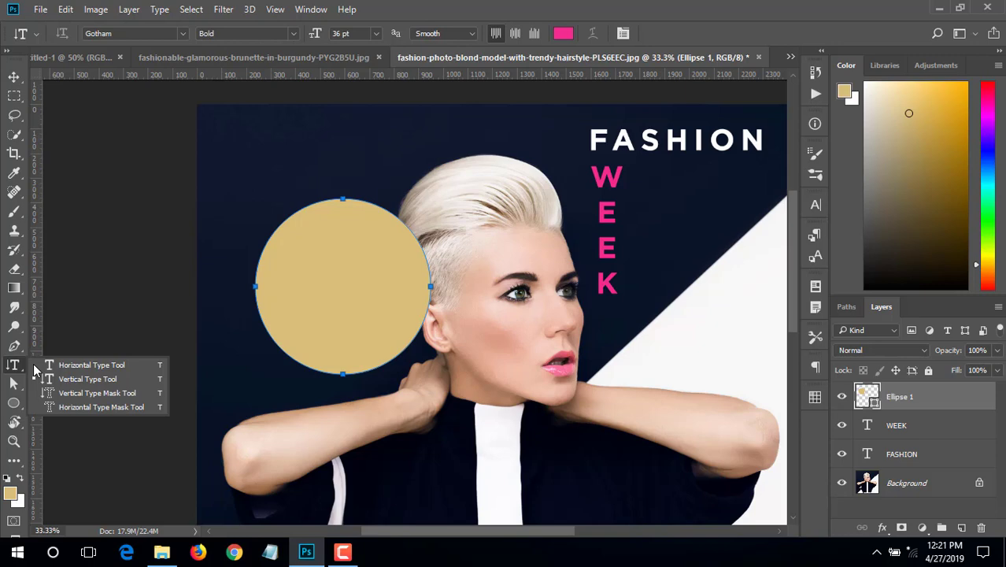
left_click(86, 362)
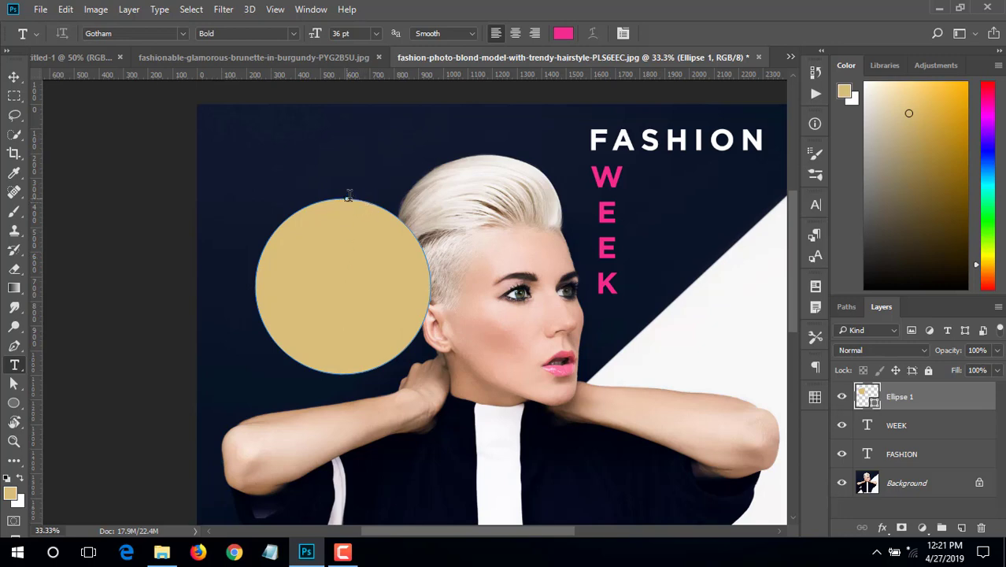
Type FASHION along the circle's top edge and colour it white #ffffff
left_click(346, 199)
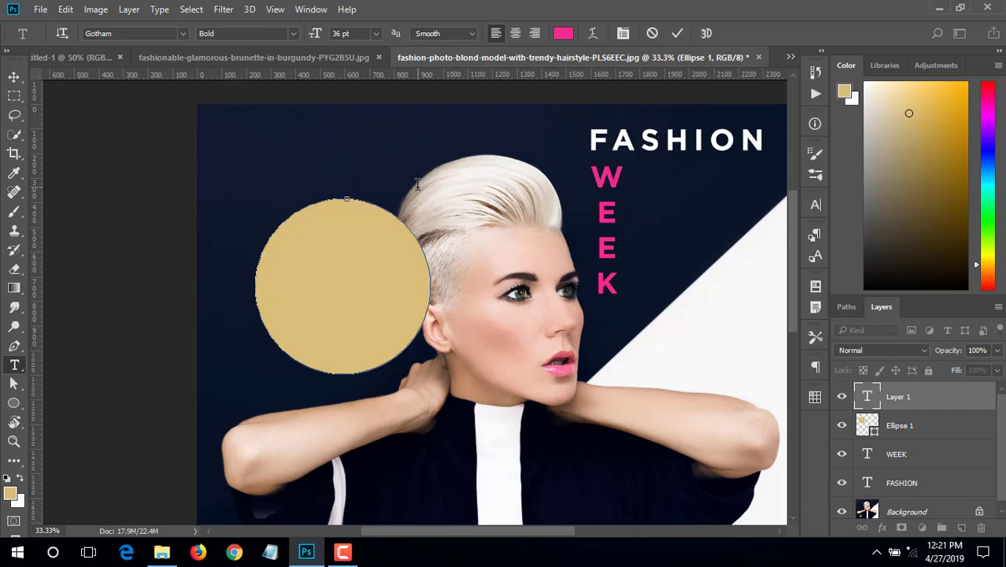
type("FA")
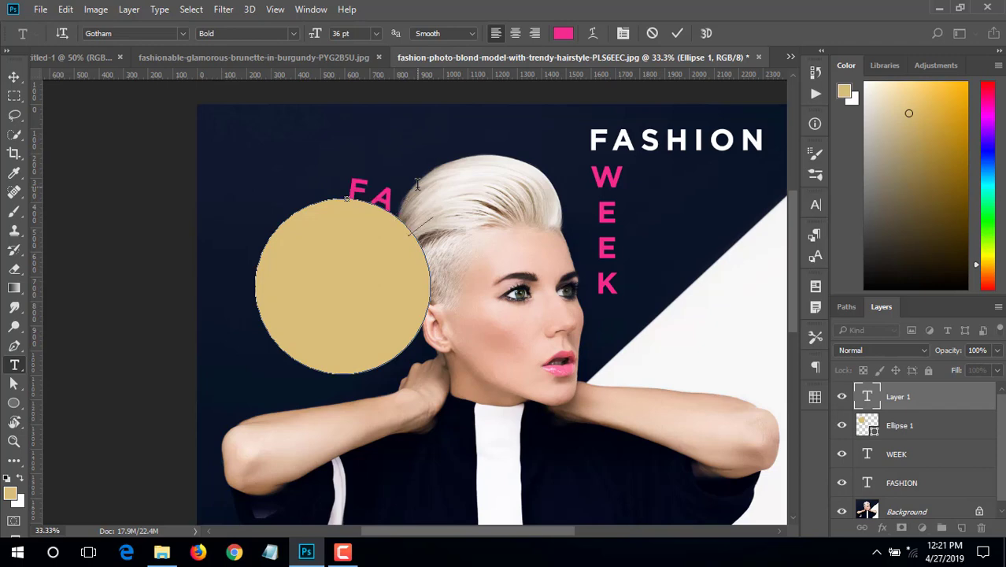
type("SHION")
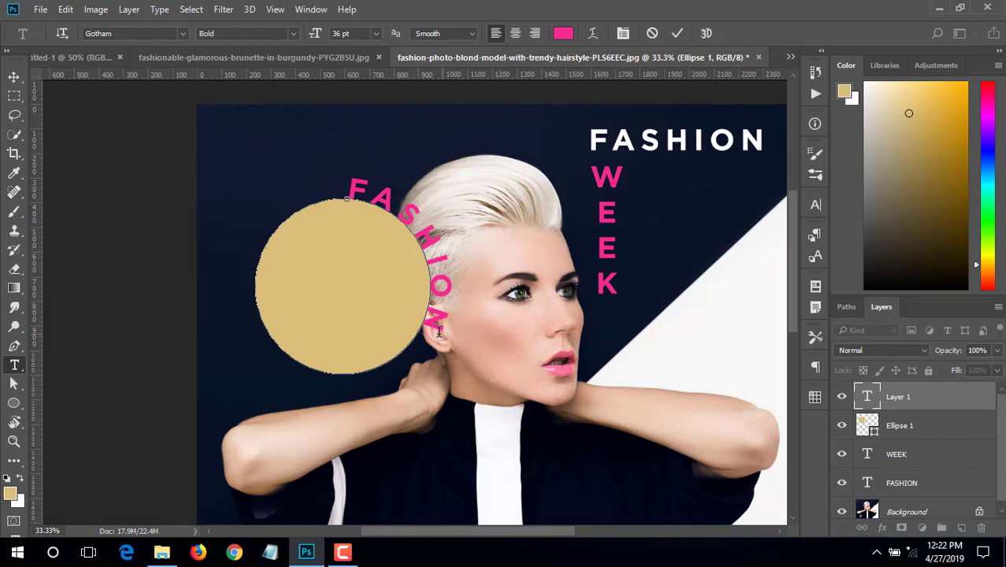
mouse_move(431, 333)
left_mouse_down()
mouse_move(348, 153)
mouse_move(508, 228)
left_mouse_up()
left_click(348, 153)
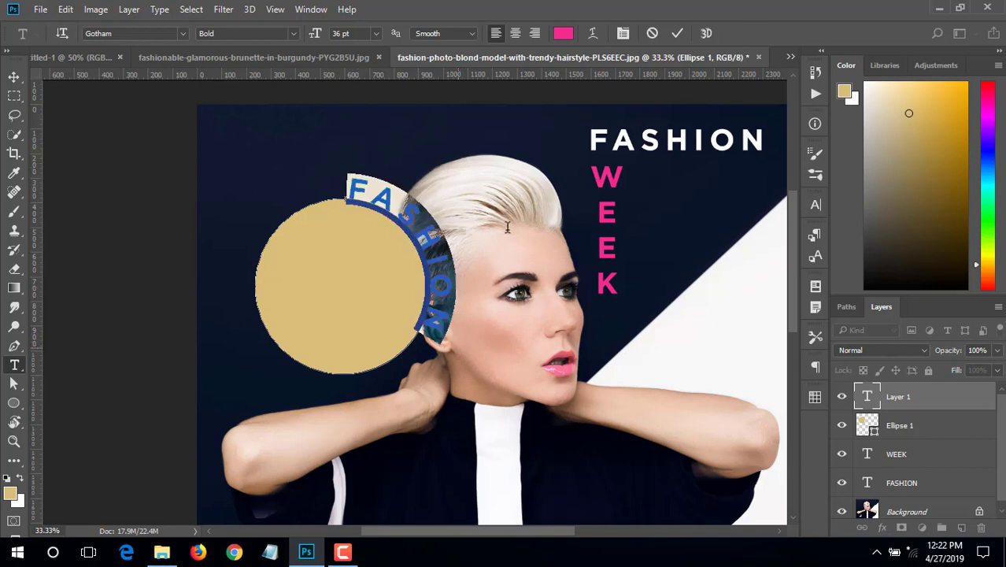
left_click(564, 33)
type("ffffff")
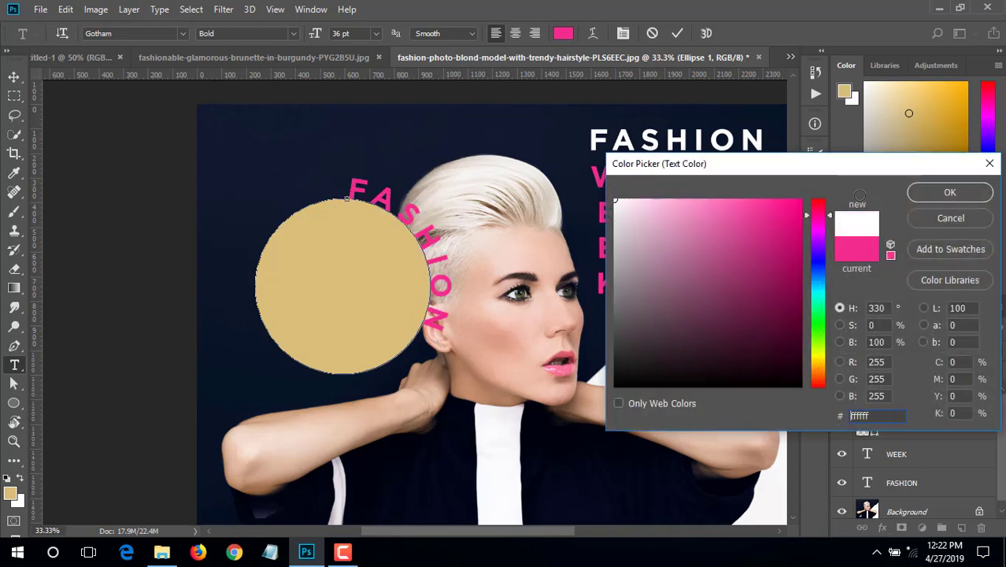
left_click(950, 193)
left_click(677, 33)
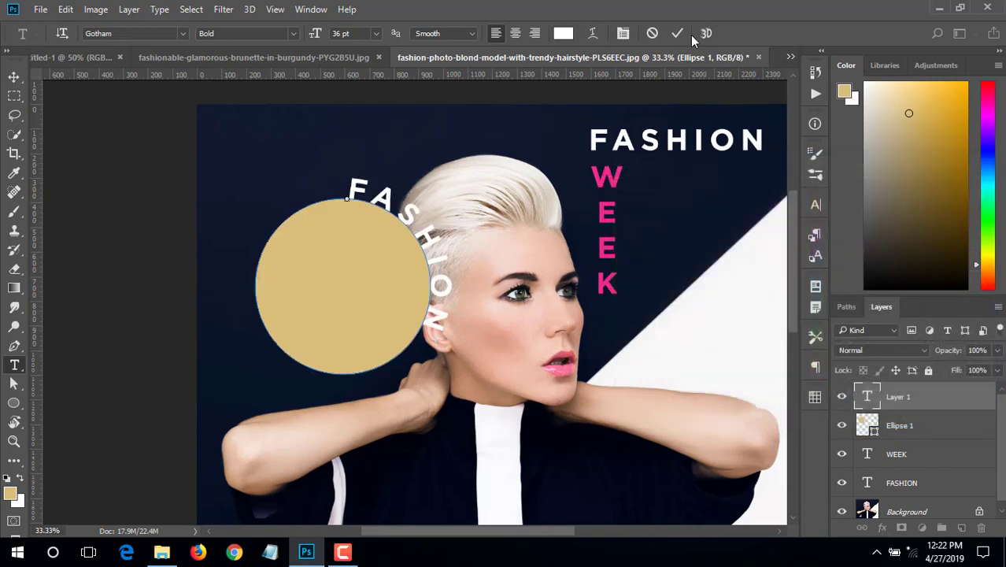
left_click(13, 77)
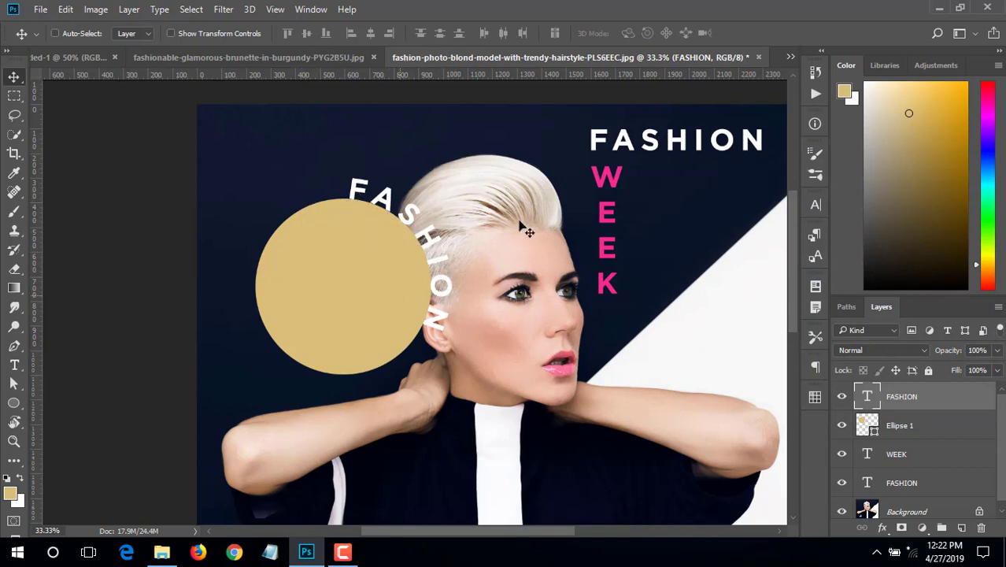
Centre-align the curved FASHION and slide it around to the circle's lower edge
double_click(866, 396)
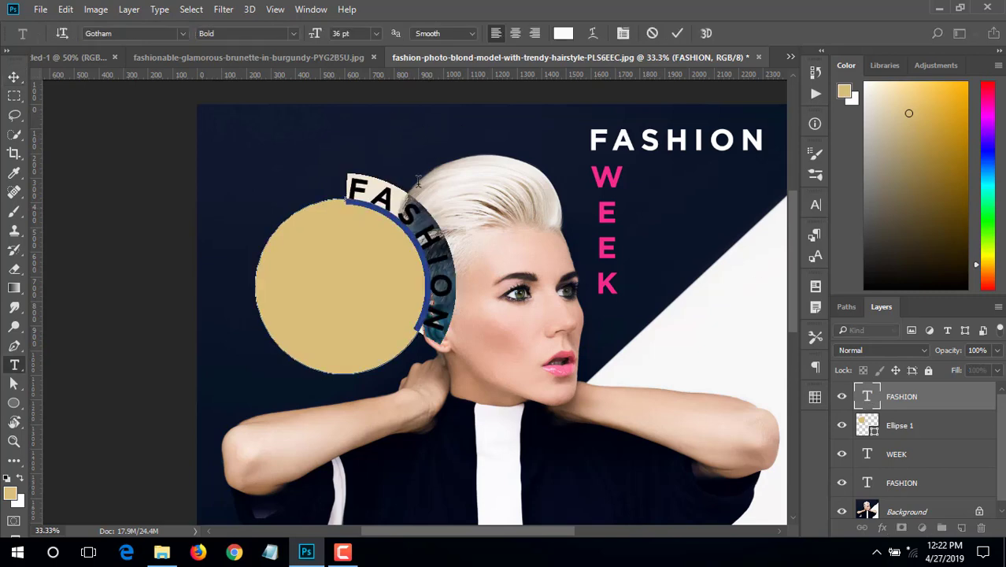
left_click(511, 34)
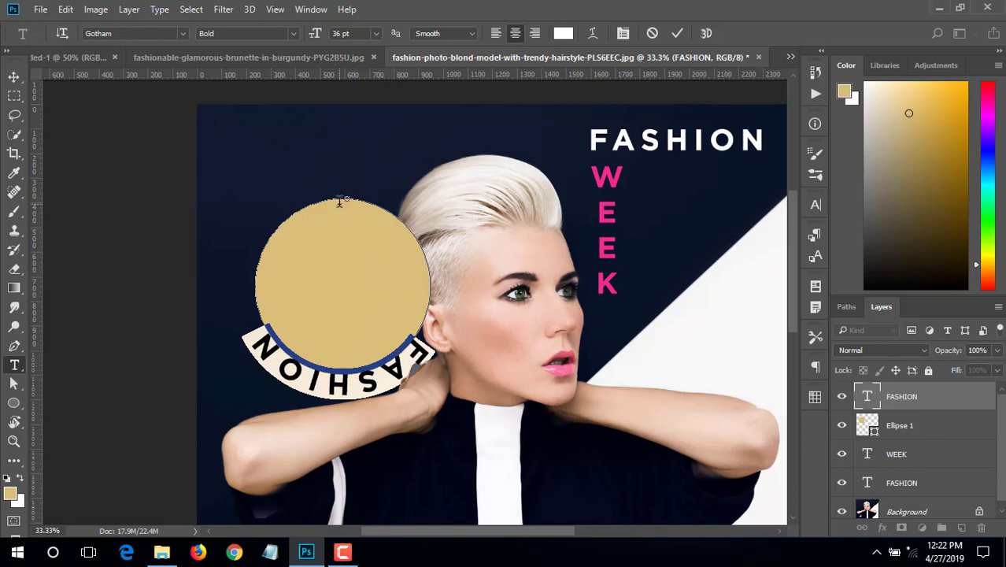
left_click(16, 384)
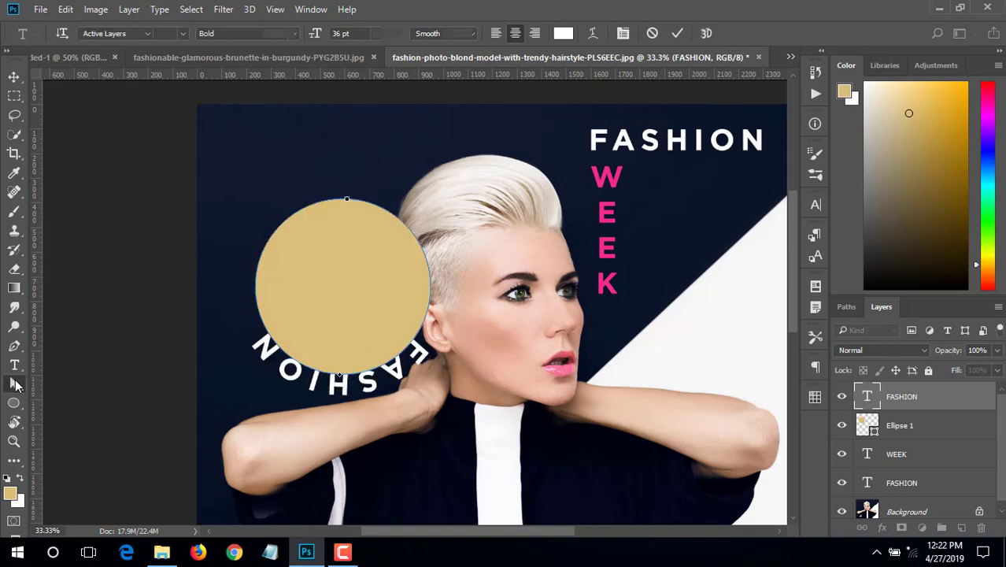
right_click(16, 384)
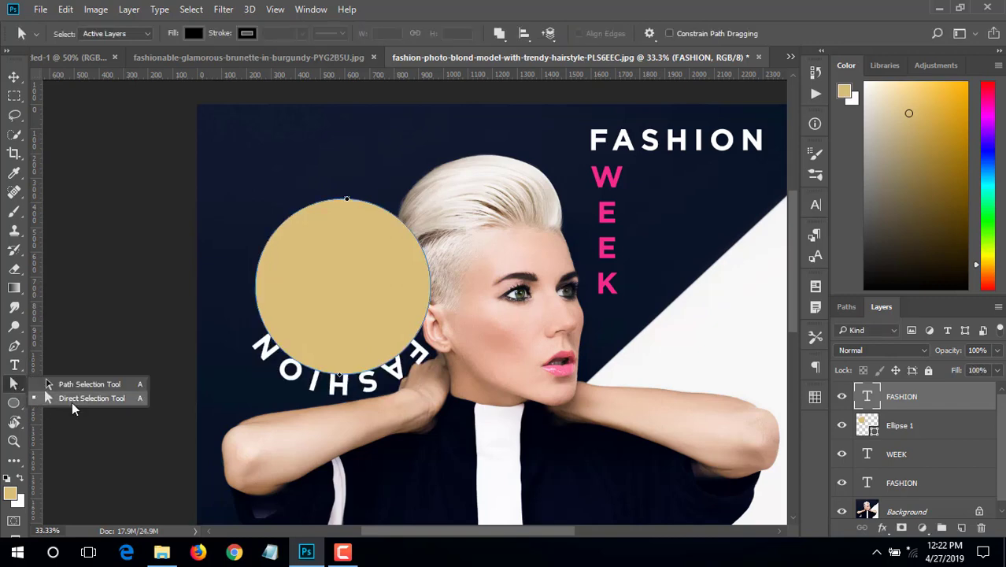
left_click(77, 396)
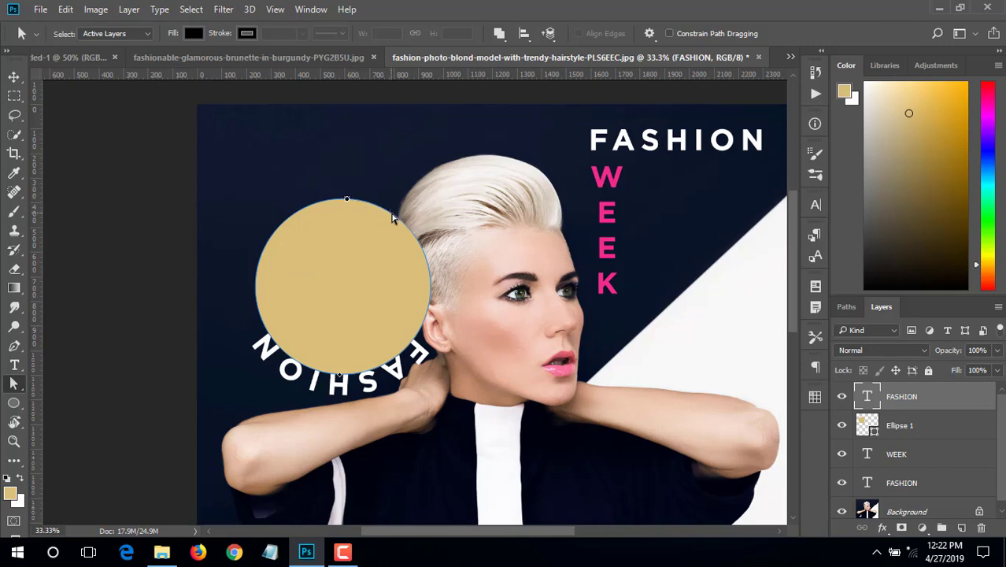
left_click_drag(362, 382, 376, 380)
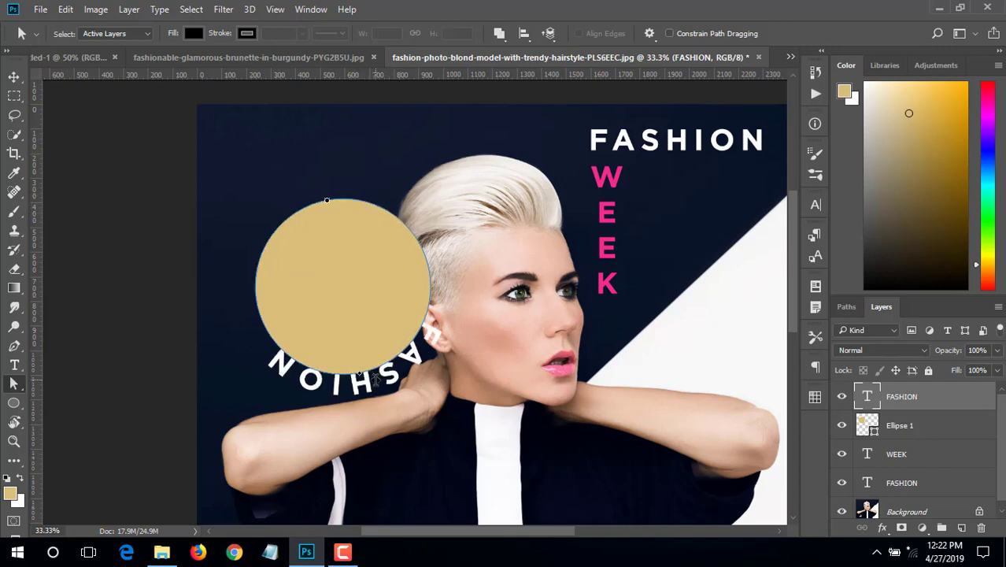
left_click(13, 76)
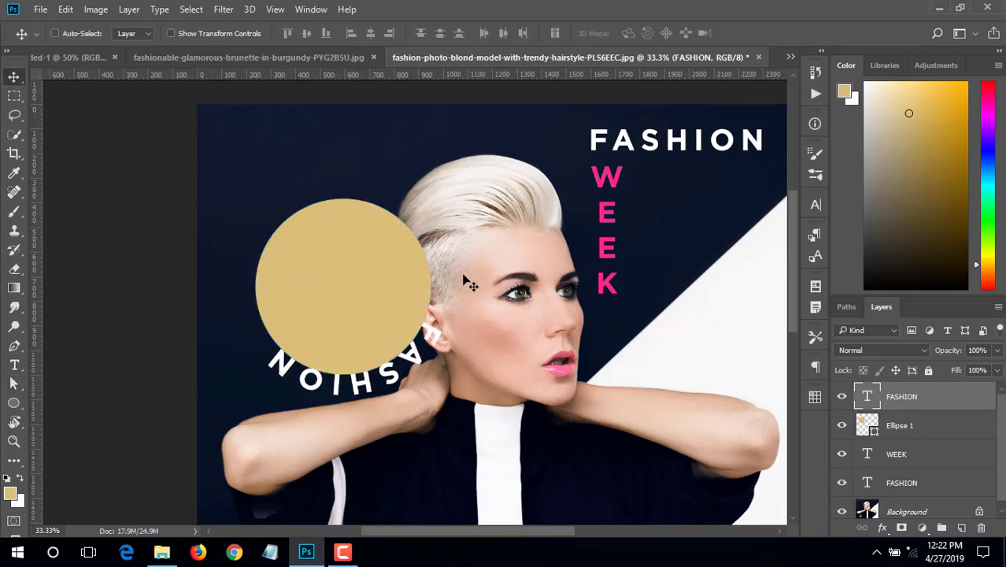
scroll(340, 316, "up", 1, "alt")
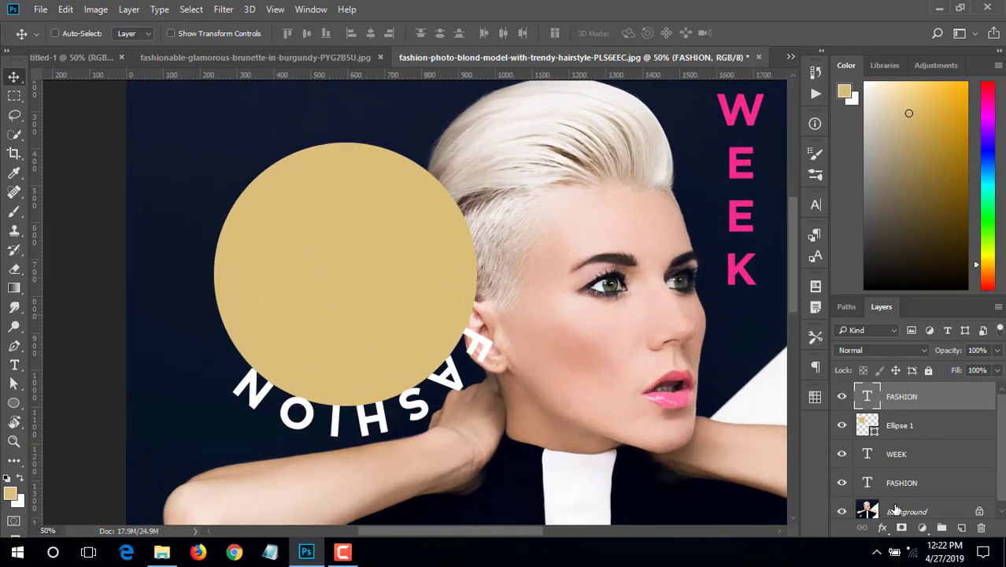
Try reshaping the circular text path with the Direct Selection Tool, then undo it
double_click(867, 399)
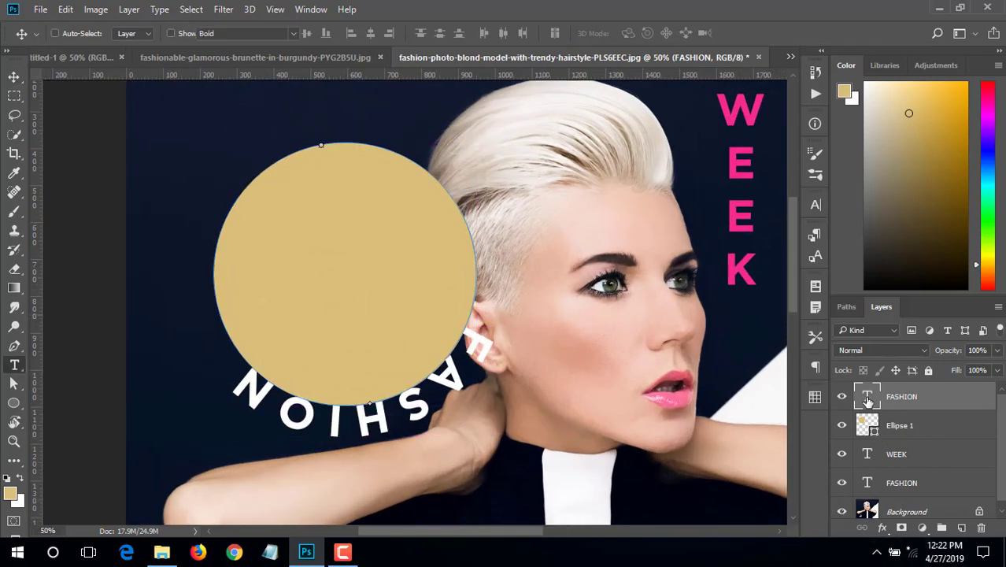
left_click(472, 325)
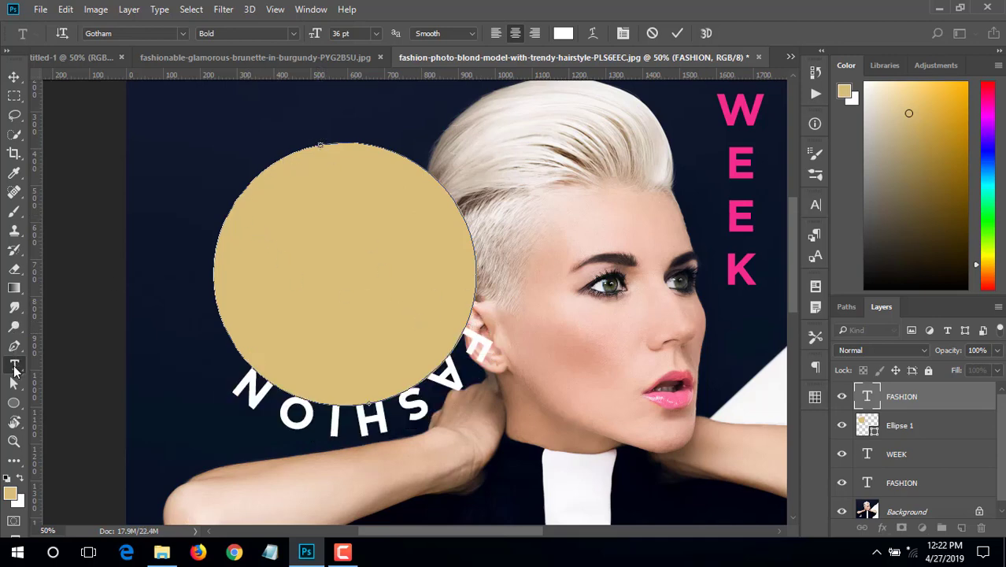
right_click(14, 370)
left_click(14, 384)
right_click(14, 384)
left_click(70, 393)
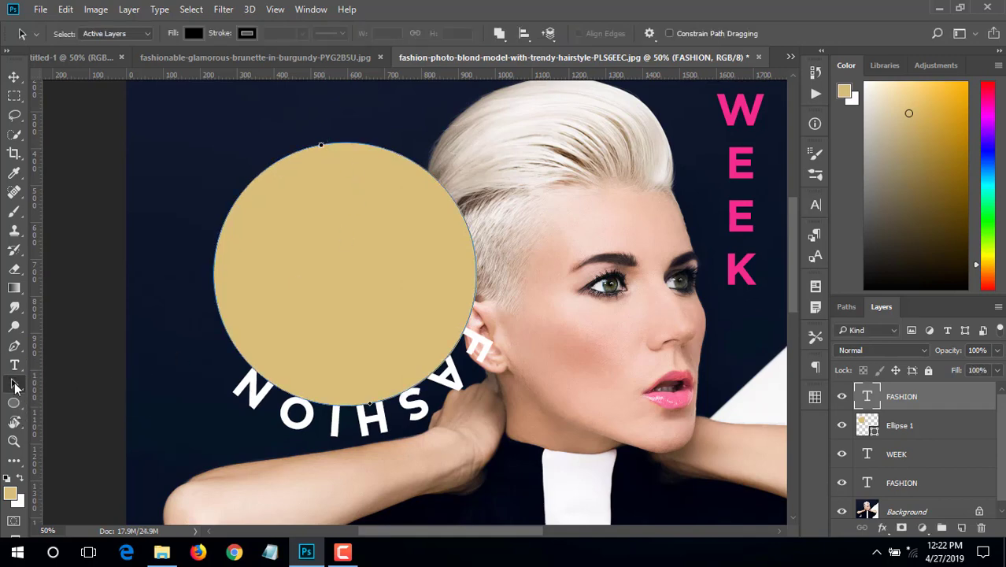
right_click(14, 385)
left_click(58, 399)
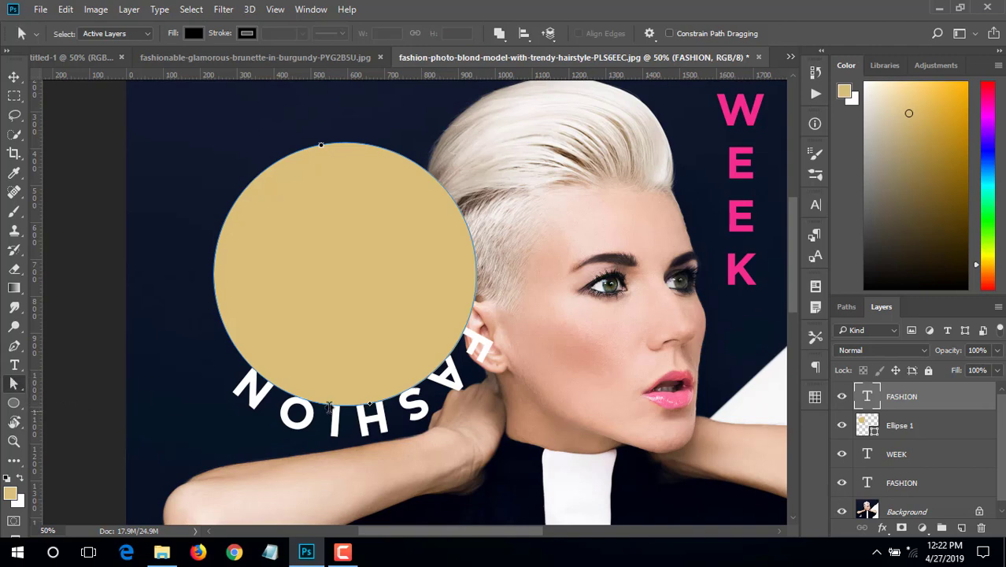
left_click(370, 406)
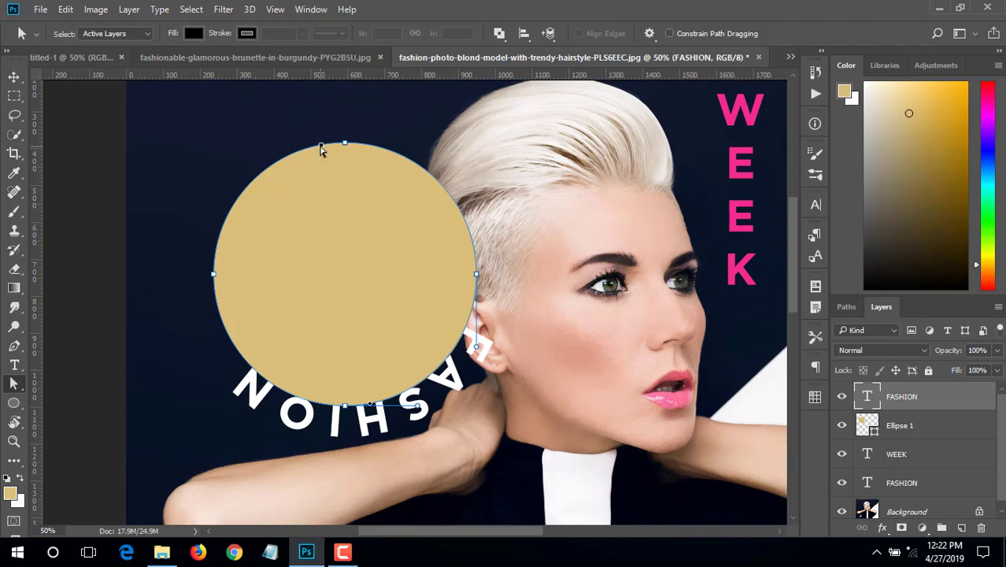
left_click_drag(320, 149, 303, 151)
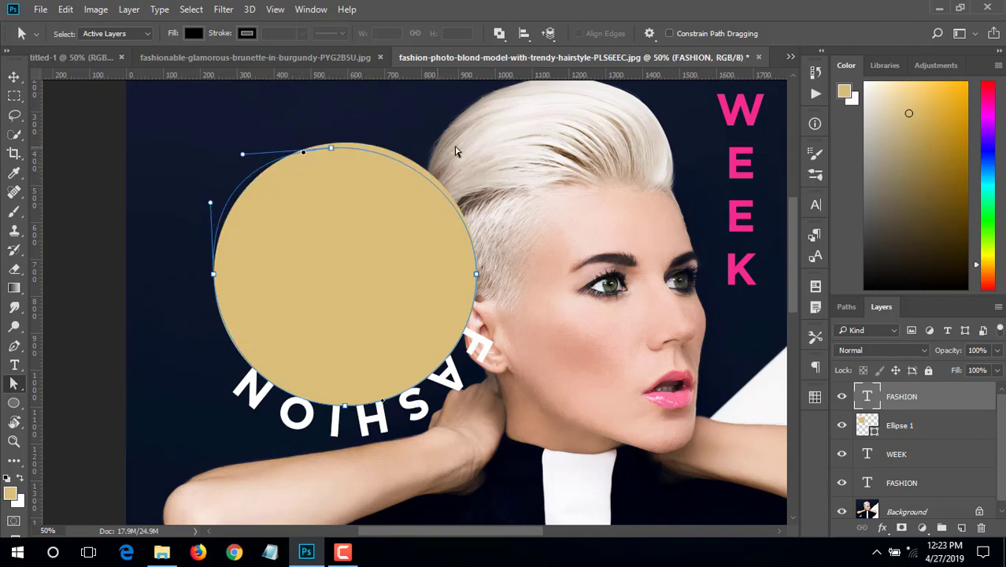
key("ctrl+z")
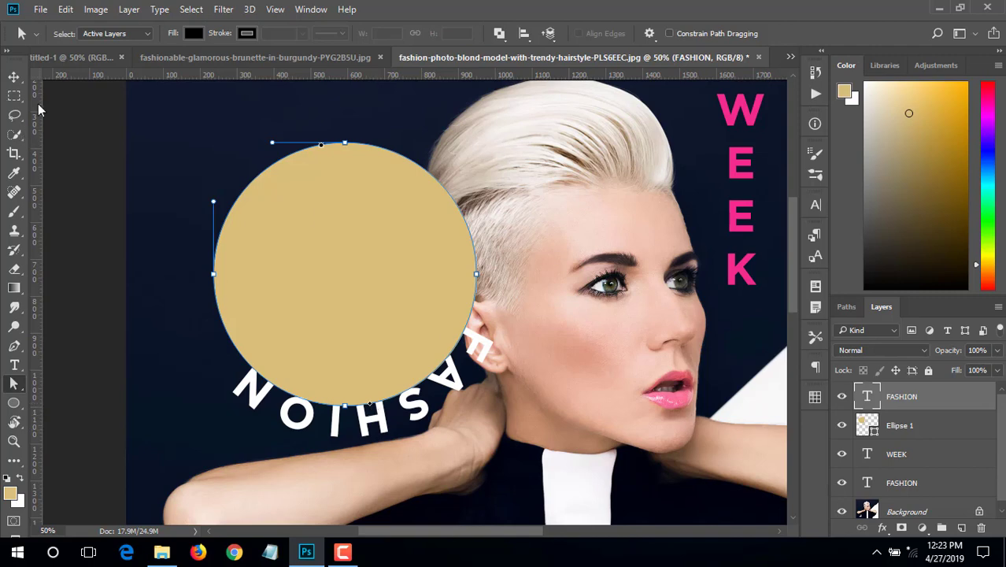
Add a new empty Layer 1 above the lower FASHION text layer
left_click(14, 77)
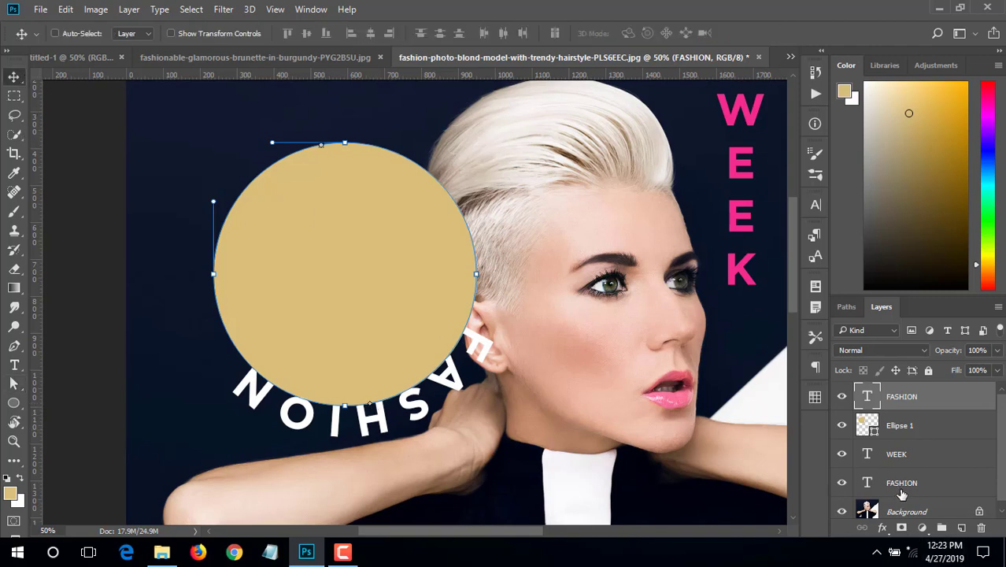
left_click(900, 484)
left_click(962, 528)
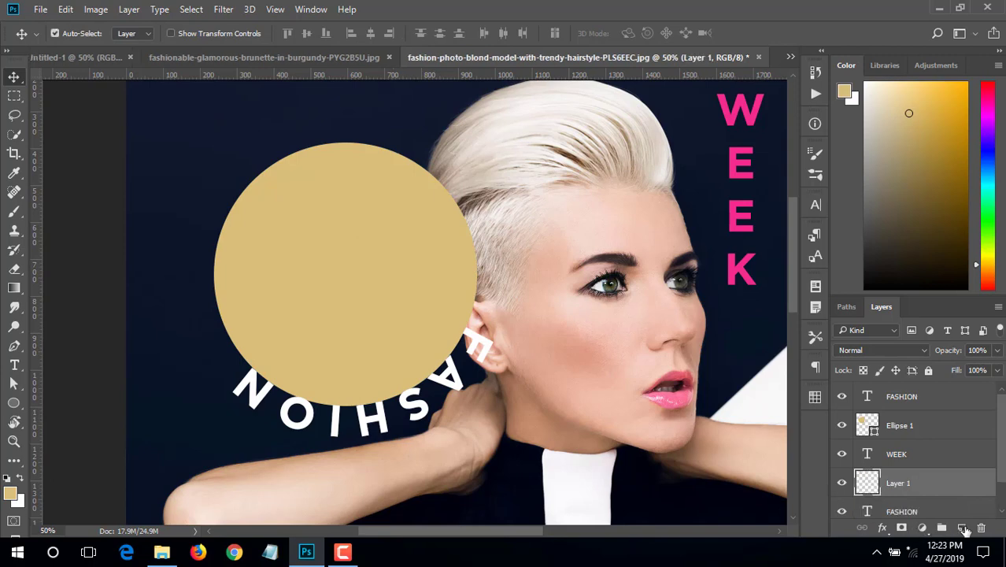
Fill Layer 1 with white to hide the photo, and reopen the curved FASHION text
key("ctrl+BackSpace")
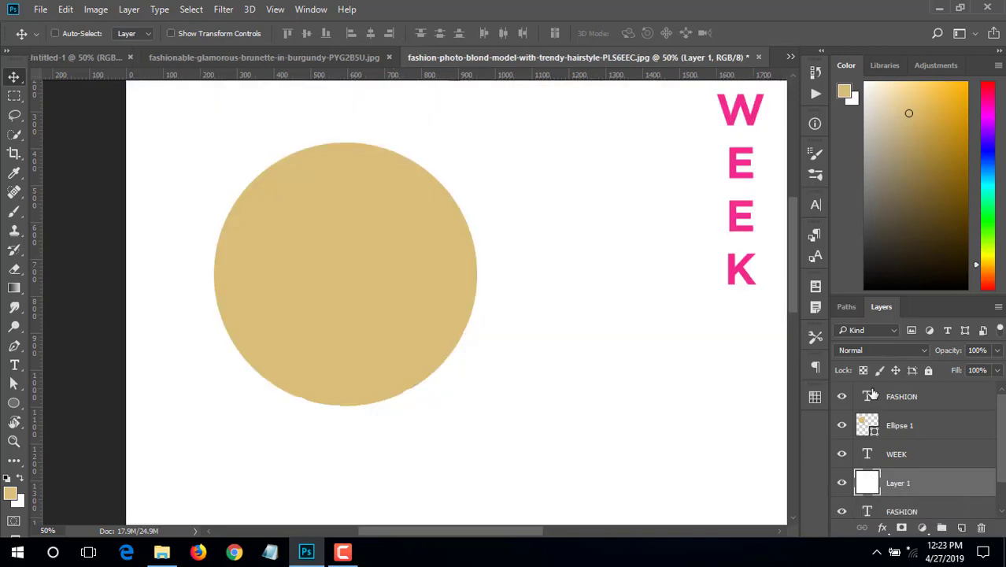
double_click(868, 394)
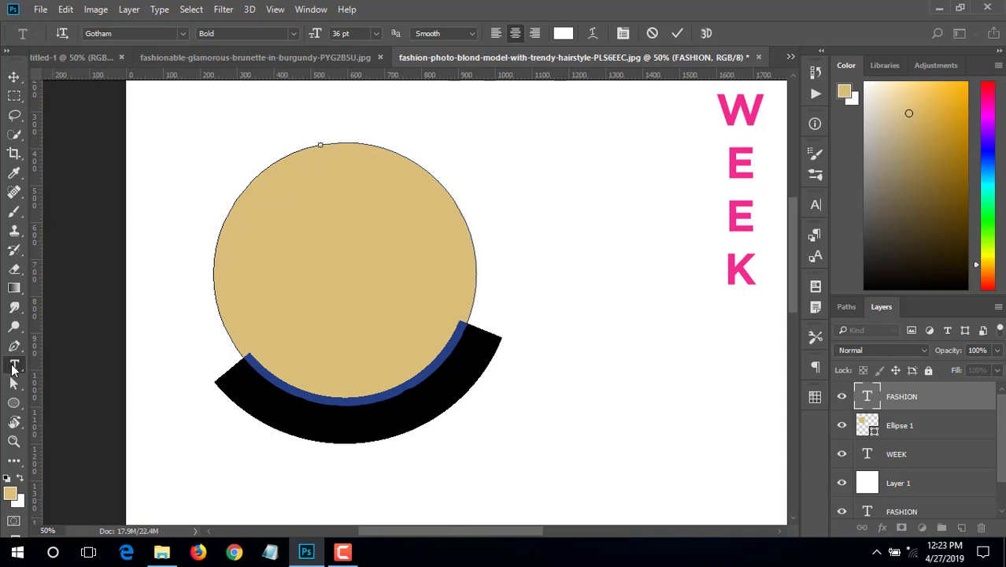
right_click(13, 370)
Recolour the curved FASHION text pink, sampled from the W of WEEK
left_click(64, 361)
left_click(342, 401)
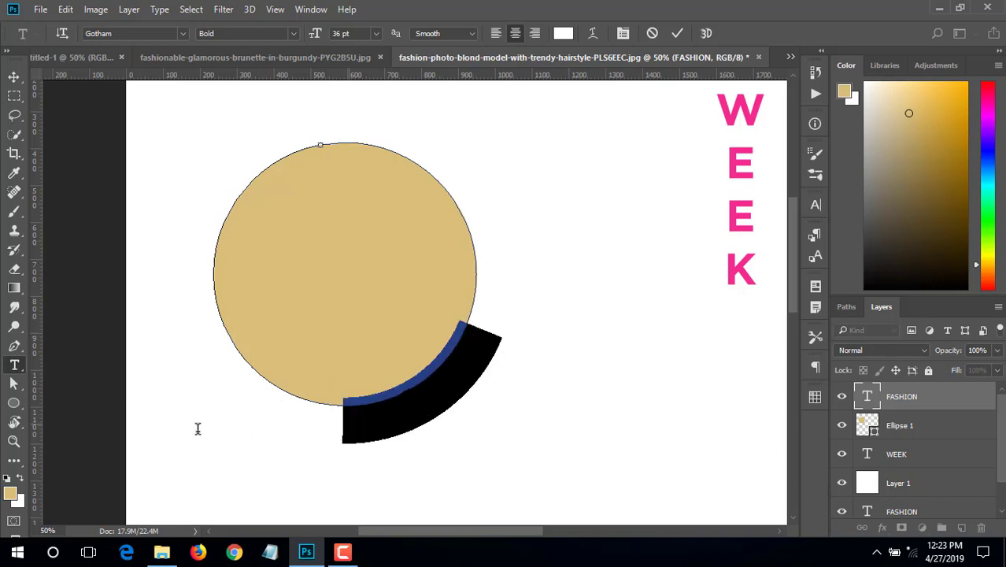
left_click_drag(198, 428, 261, 350)
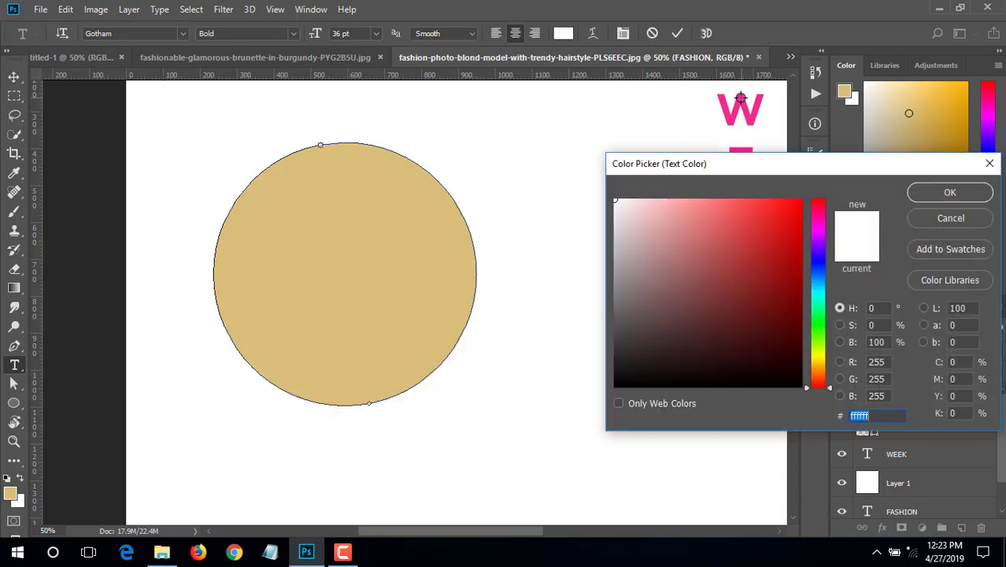
left_click(742, 107)
left_click(933, 195)
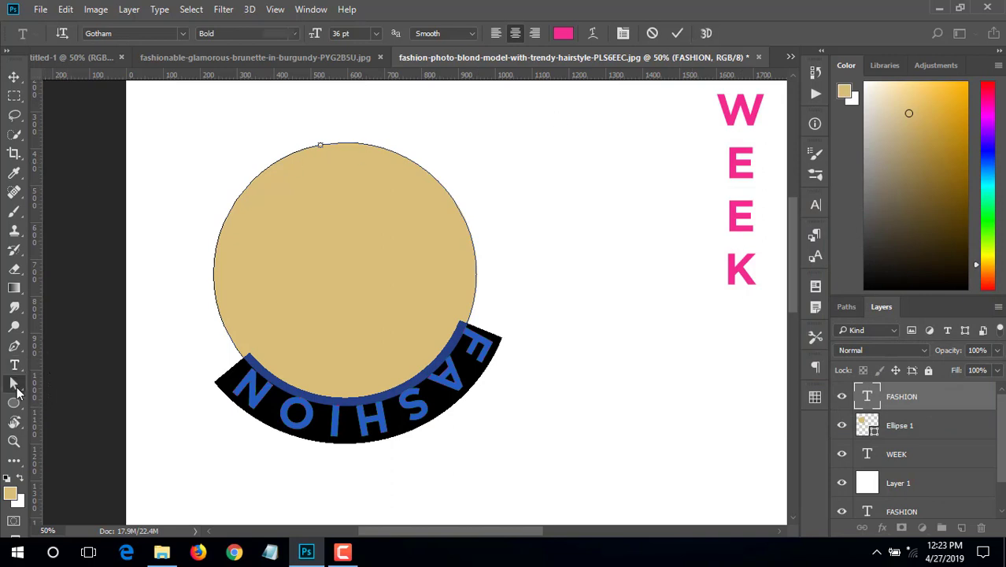
left_click(13, 384)
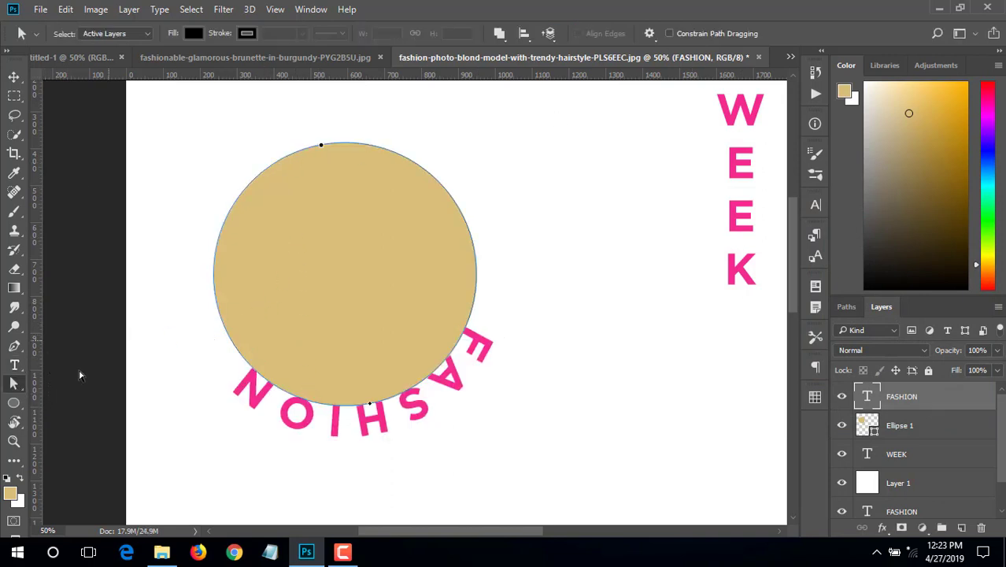
Show the ellipse path's anchors with the Direct Selection Tool
right_click(12, 385)
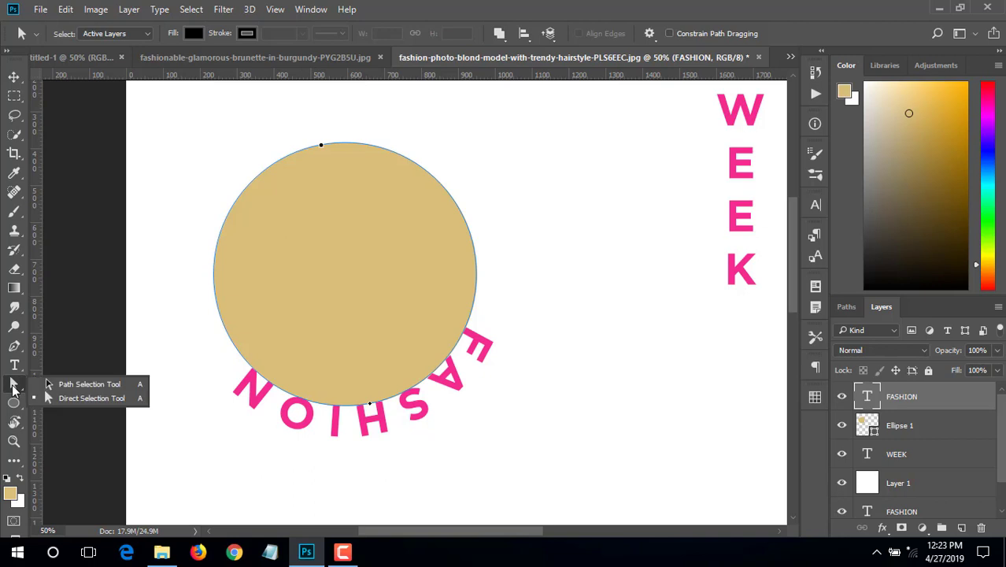
left_click(66, 400)
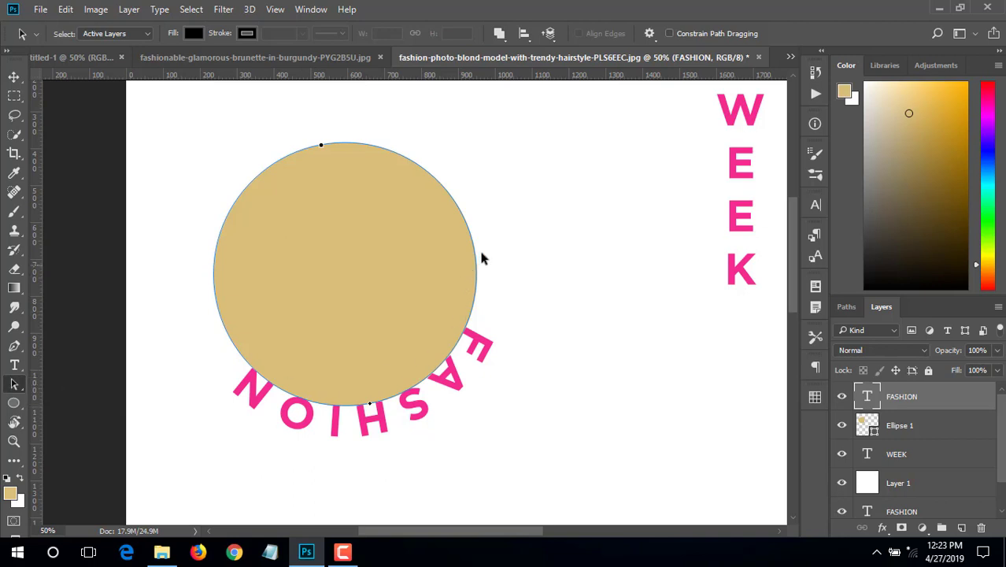
left_click(457, 201)
left_click(13, 77)
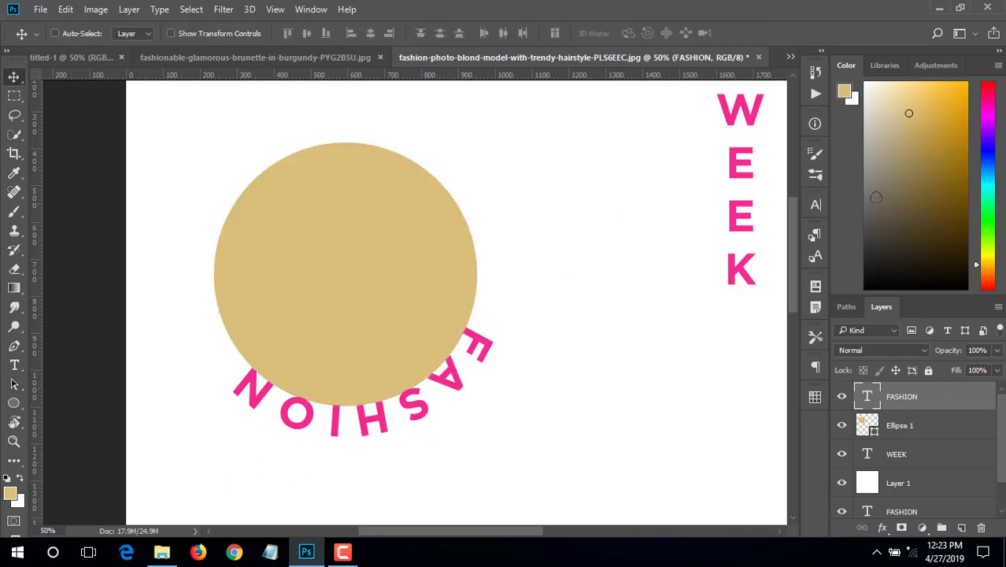
left_click(15, 383)
double_click(867, 397)
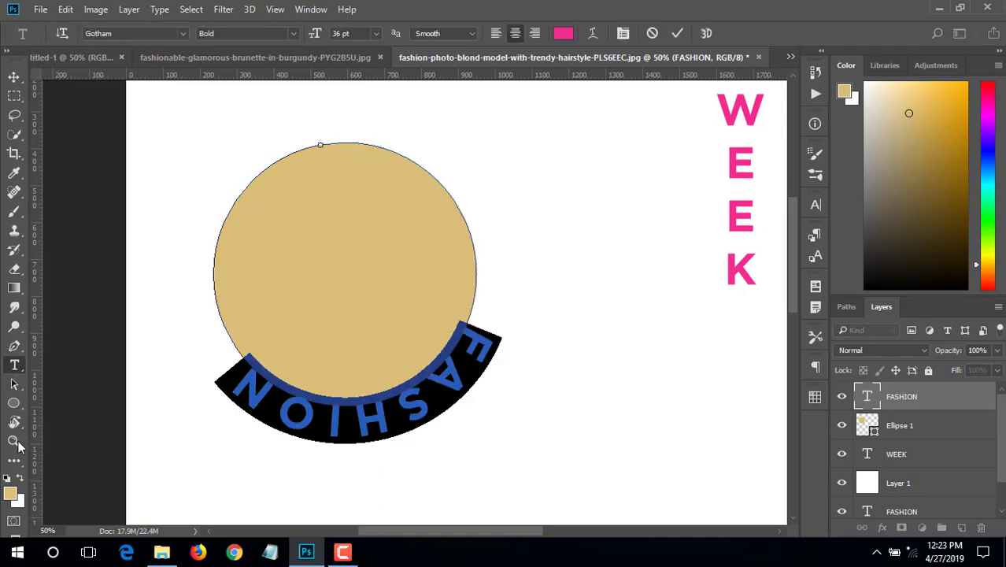
left_click(14, 383)
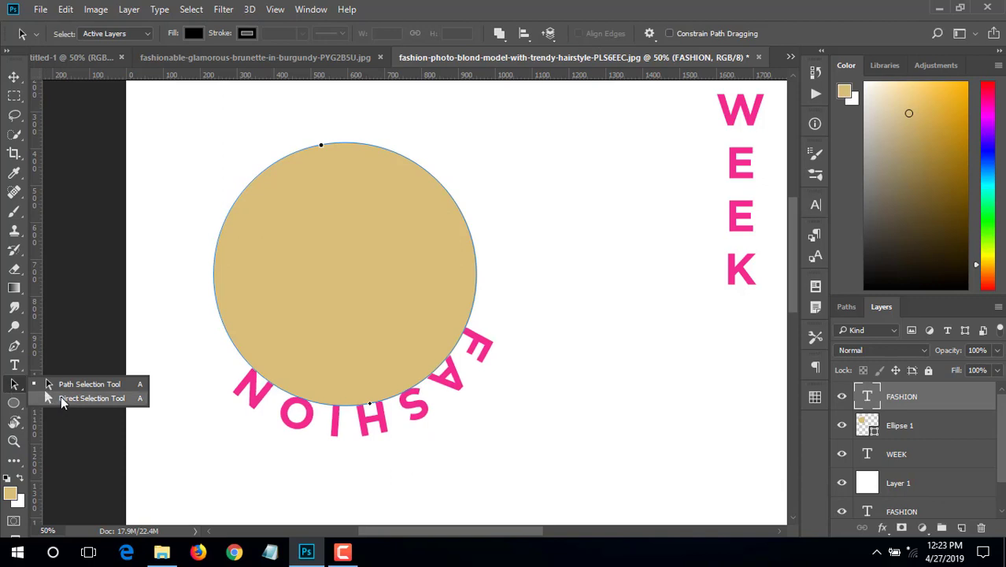
left_click(79, 385)
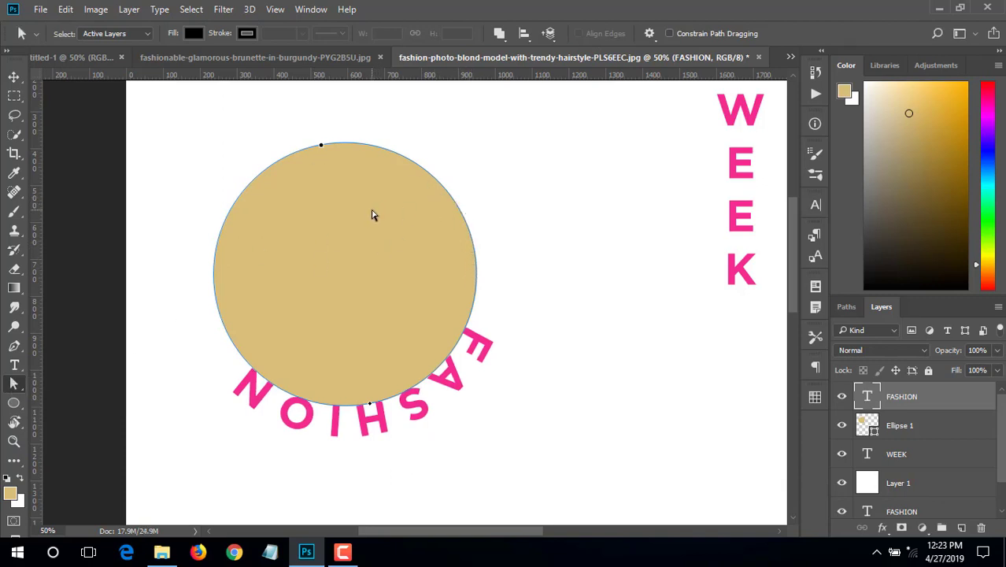
left_click(423, 173)
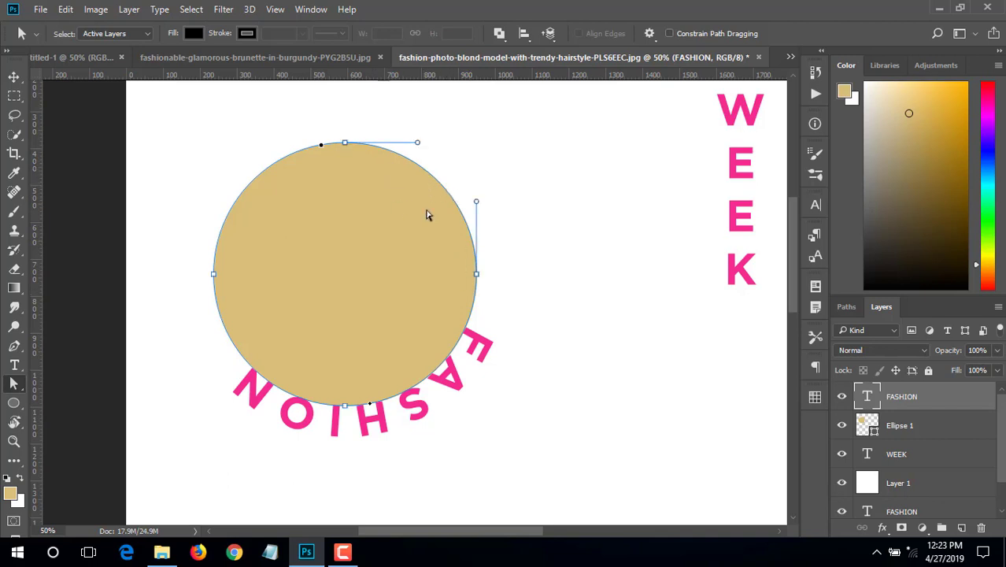
key("v")
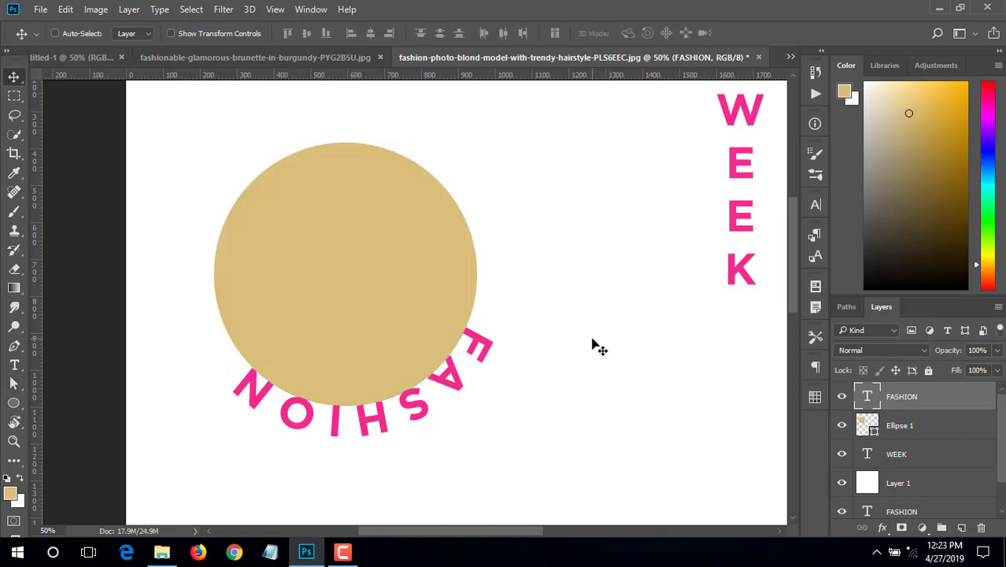
key("ctrl+t")
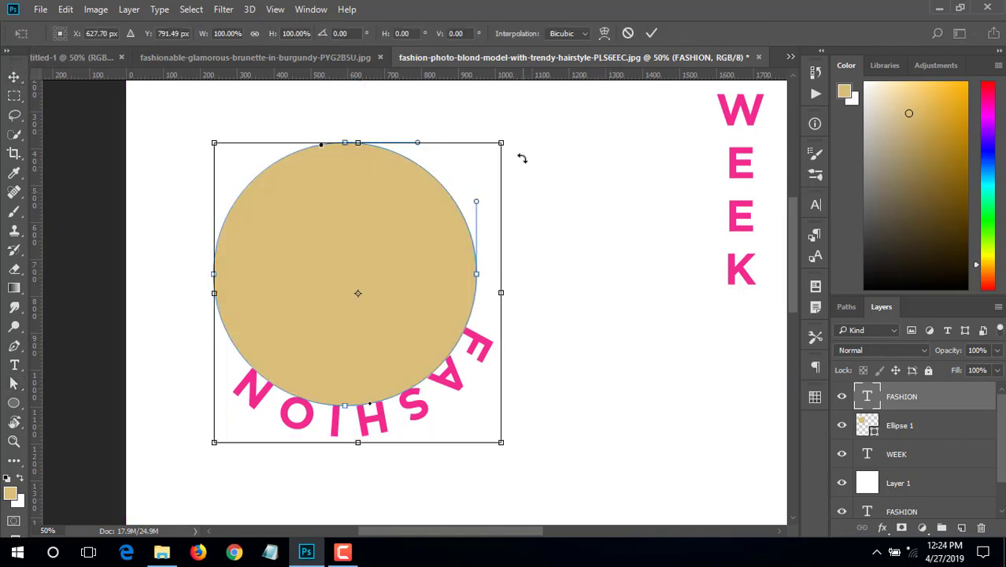
mouse_move(512, 139)
left_mouse_down()
mouse_move(260, 229)
mouse_move(268, 307)
mouse_move(298, 363)
left_mouse_up()
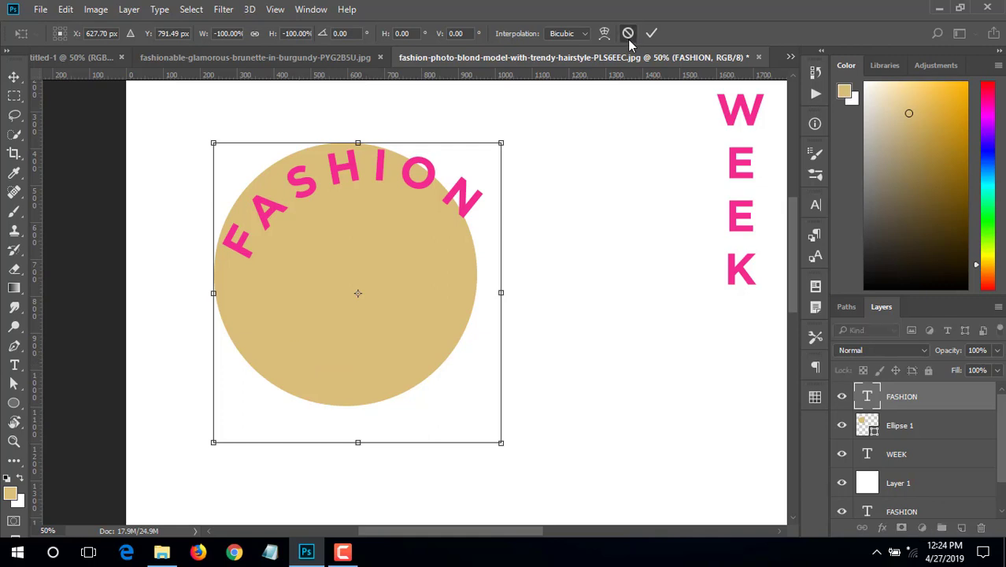
left_click(651, 33)
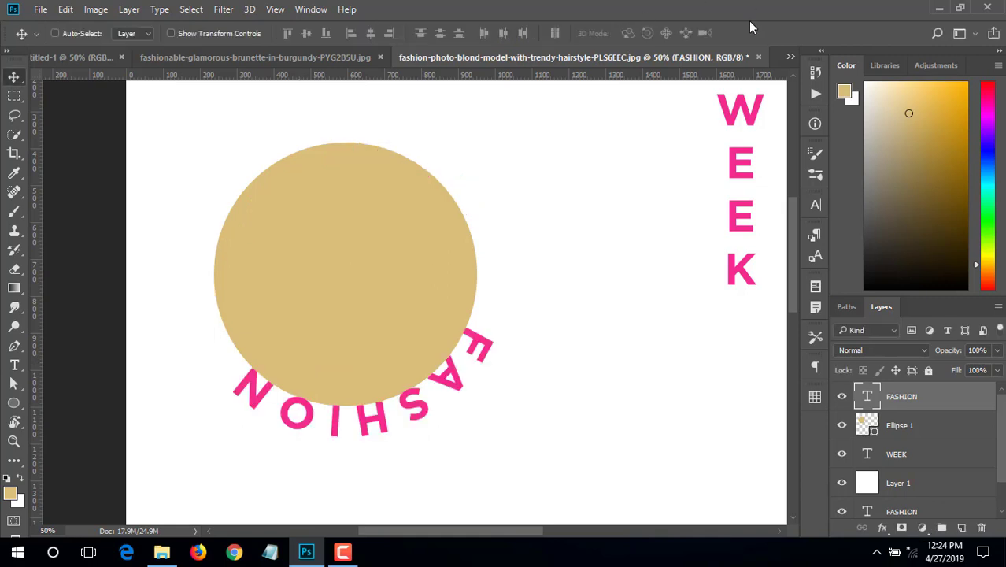
Rotate Ellipse 1 and FASHION together 180° so FASHION sits on top
left_click(910, 433)
left_click(931, 407)
left_click(941, 433, "shift")
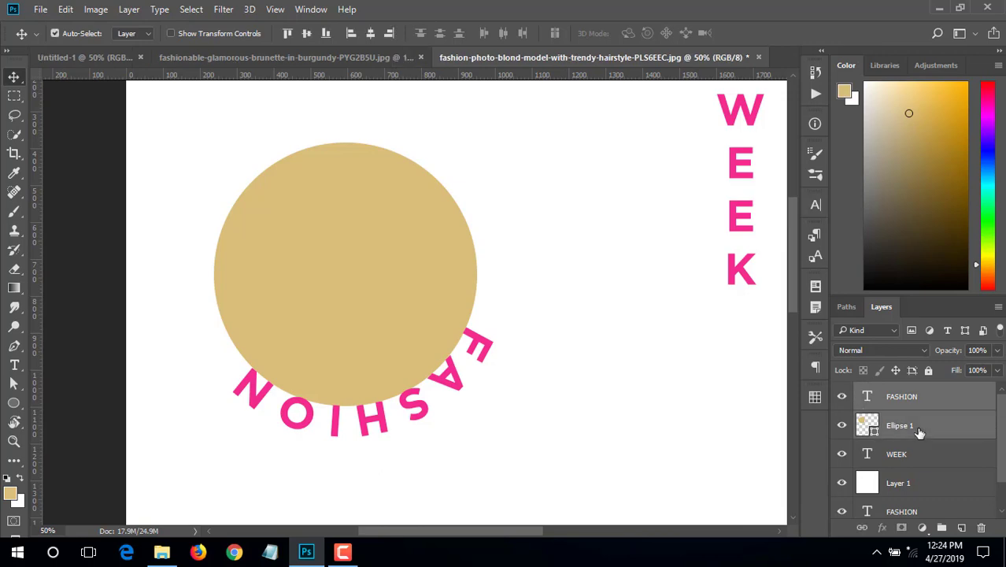
key("ctrl+t")
left_click_drag(506, 136, 205, 371)
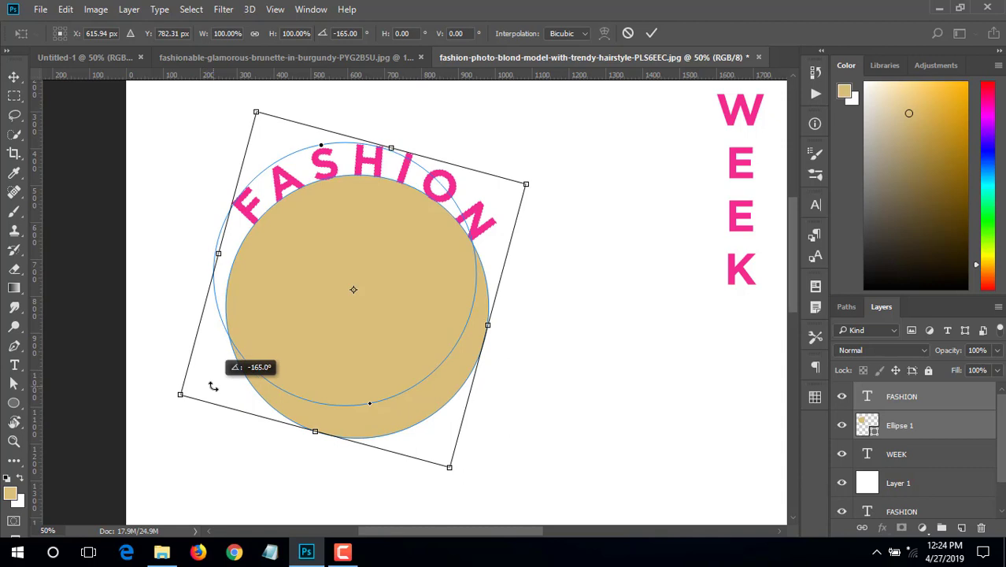
left_click_drag(205, 371, 224, 419)
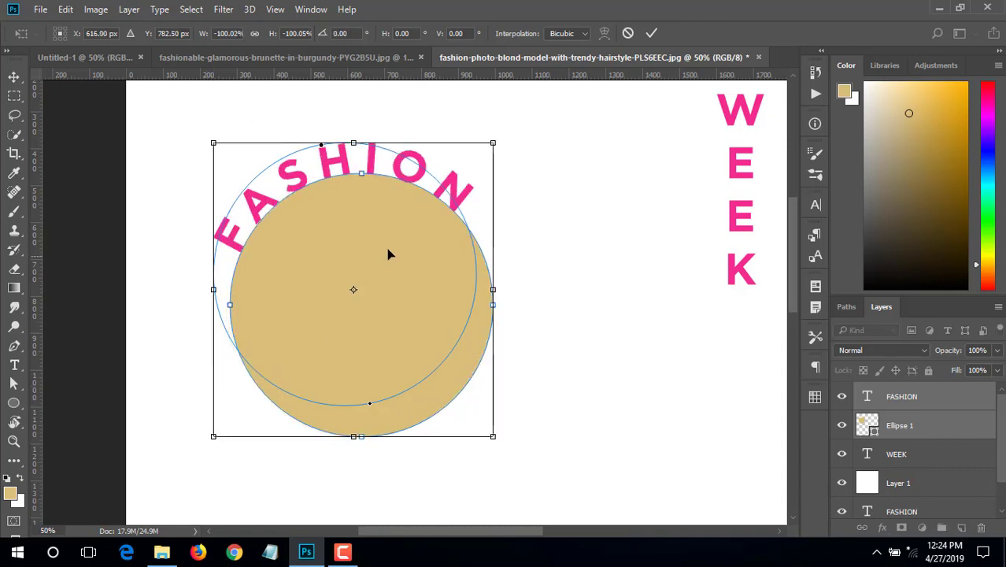
key("Return")
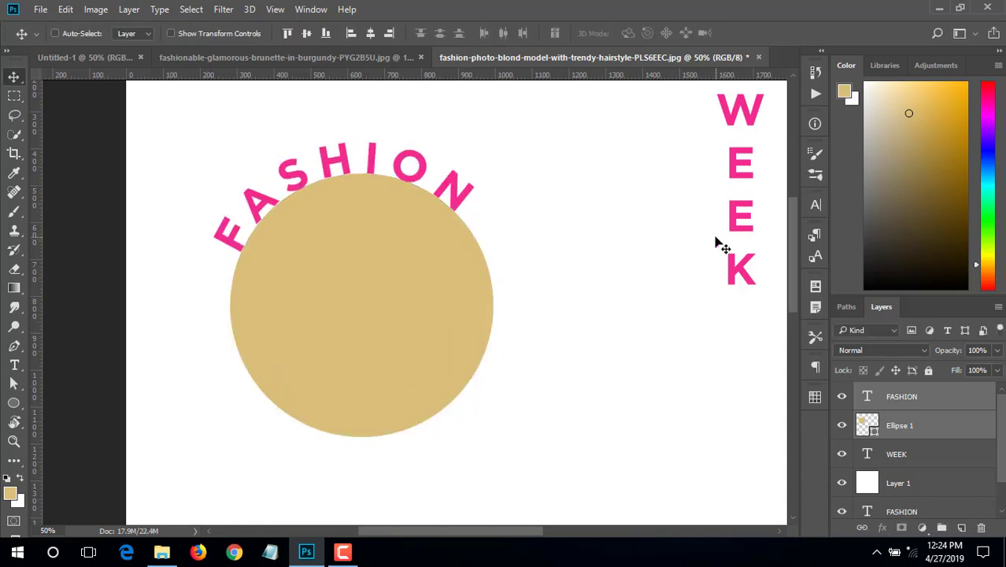
Tilt FASHION about 10° clockwise and nudge it right to centre it over the circle
left_click(984, 394)
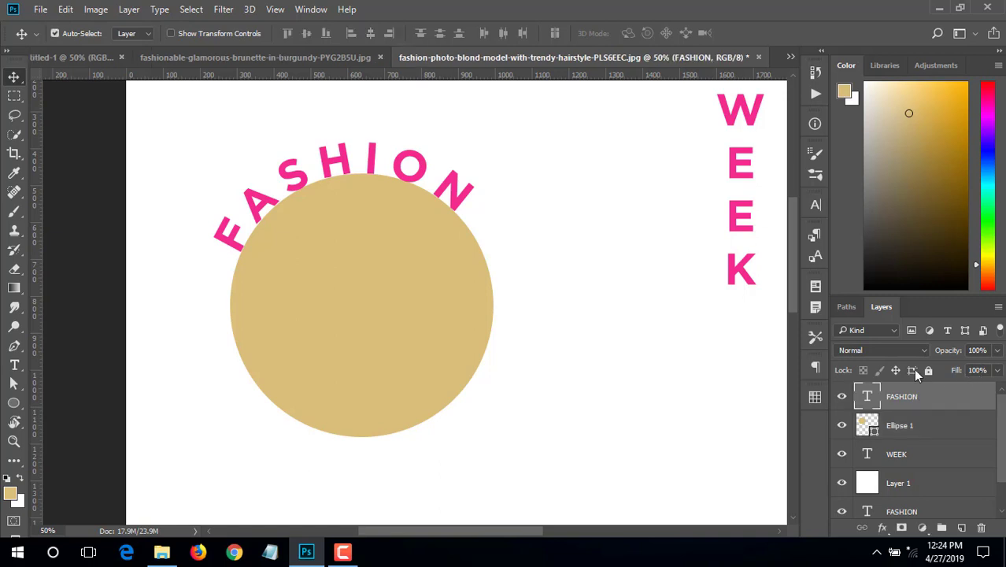
key("ctrl+t")
left_click_drag(355, 122, 372, 124)
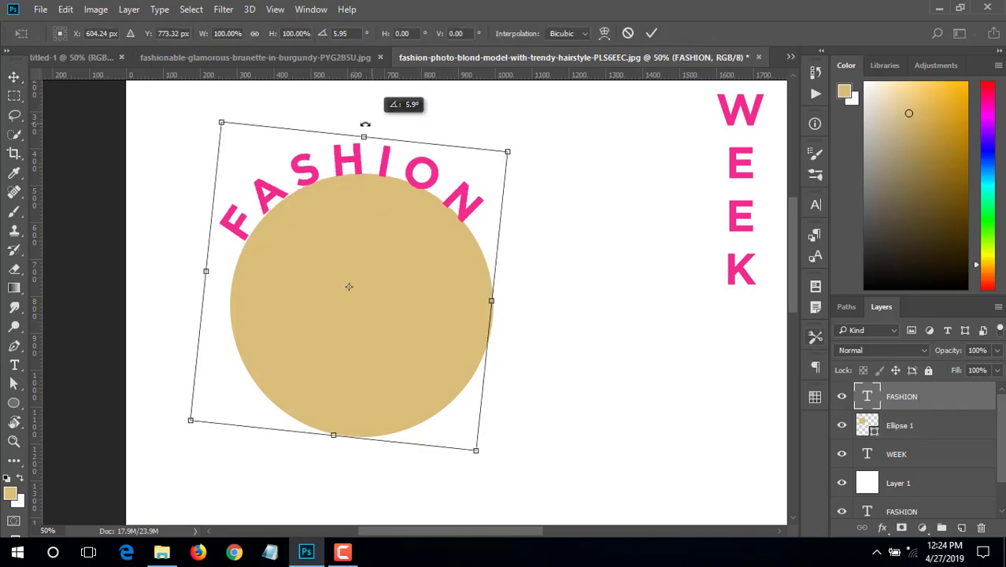
left_click_drag(364, 125, 383, 133)
key("Return")
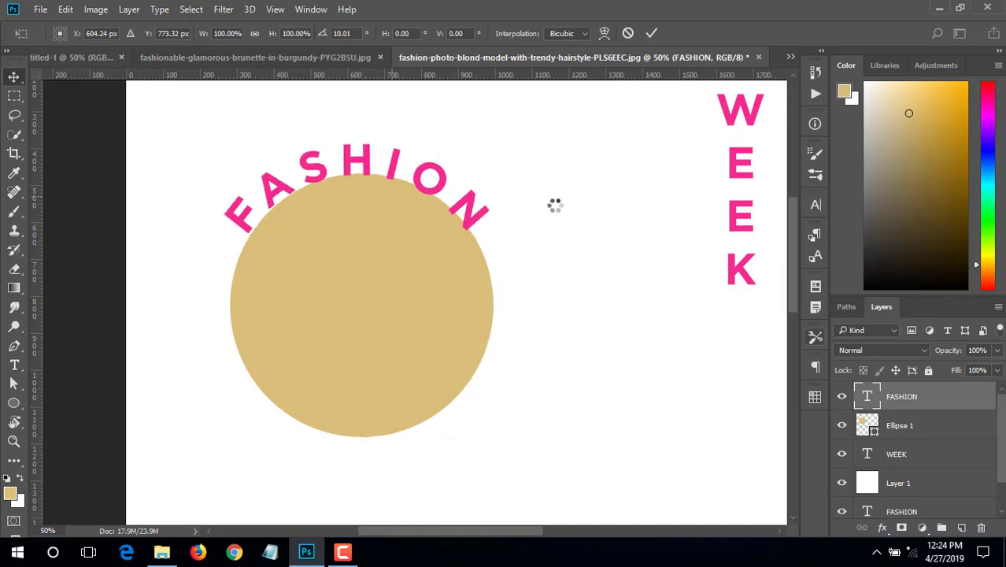
key("Right")
key("Right")
key("Right")
key("Right")
key("Right")
key("Right")
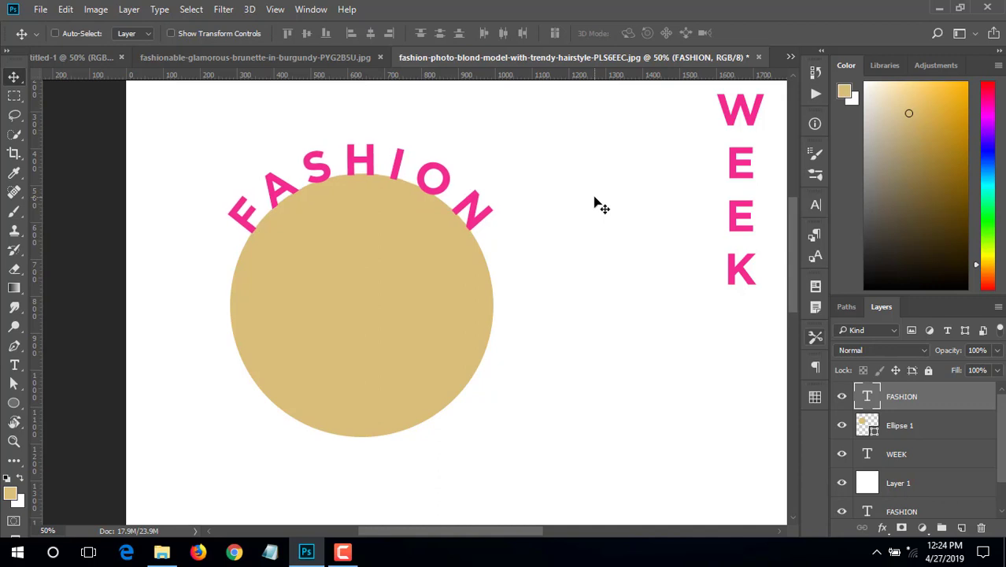
key("Right")
key("Right")
key("Right")
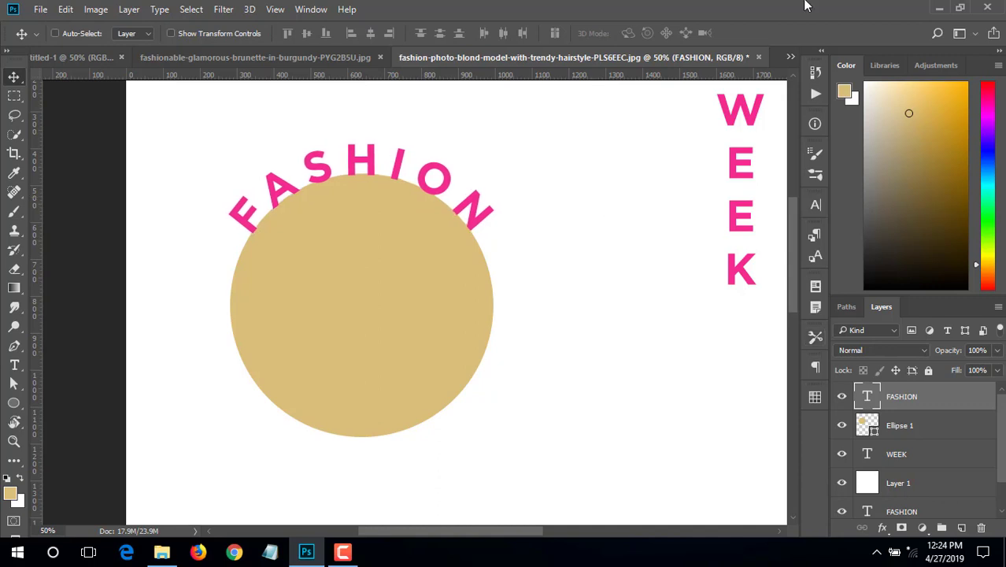
Alt-drag a copy of the pink curved FASHION and place it below the tan circle
left_click_drag(432, 186, 496, 441)
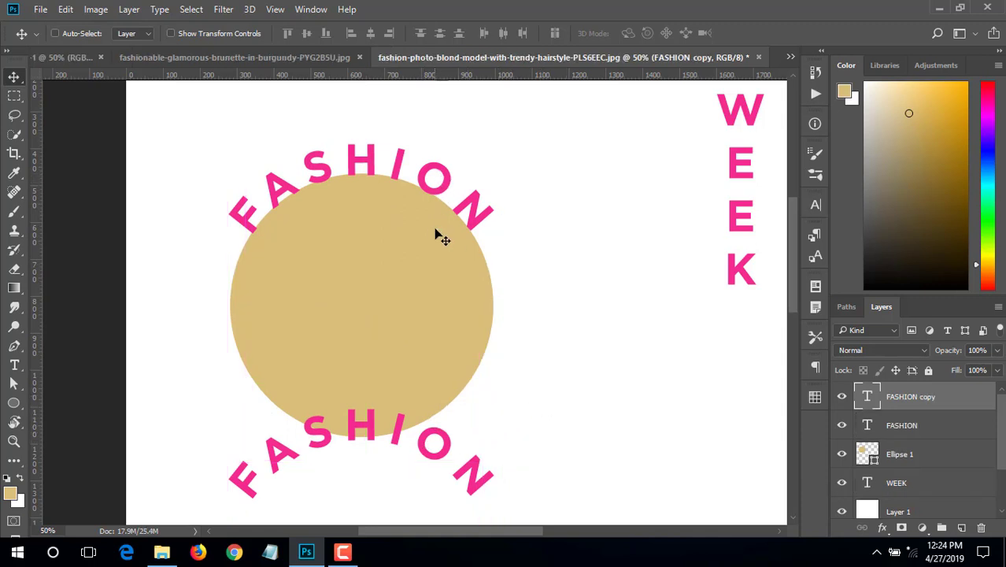
key("ctrl+t")
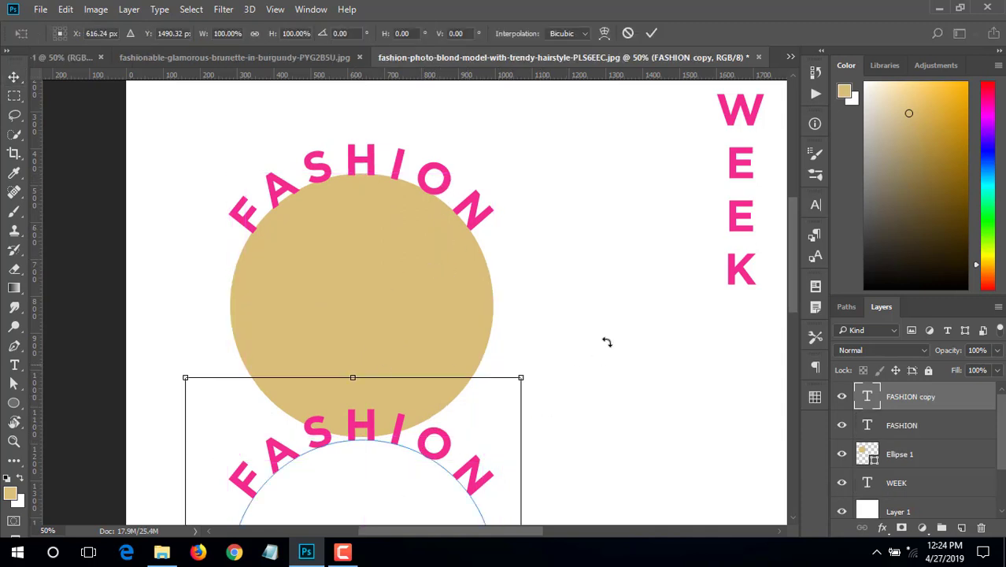
scroll(606, 341, "down", 2)
scroll(653, 303, "down", 2)
scroll(588, 305, "down", 4)
scroll(588, 305, "down", 1)
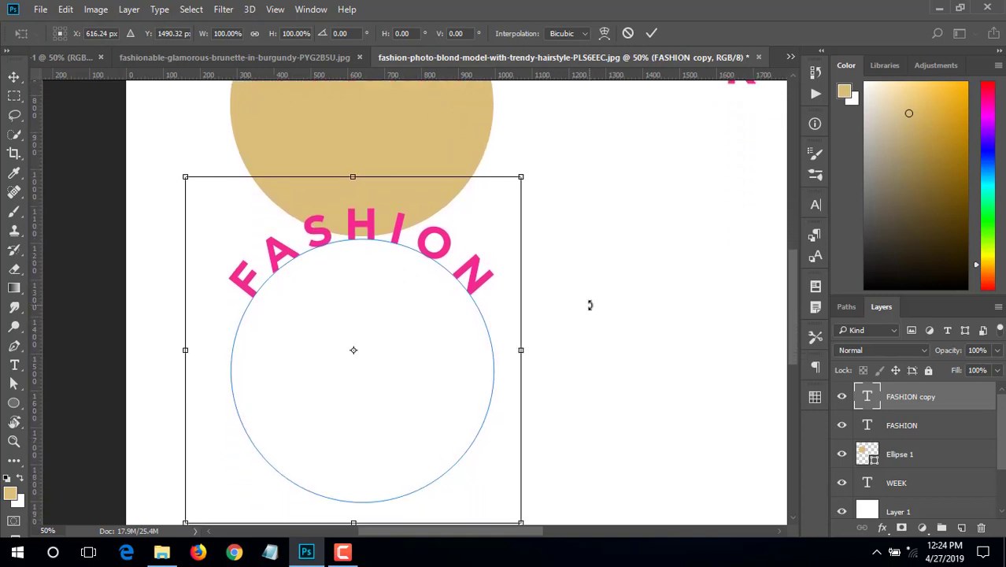
key("Return")
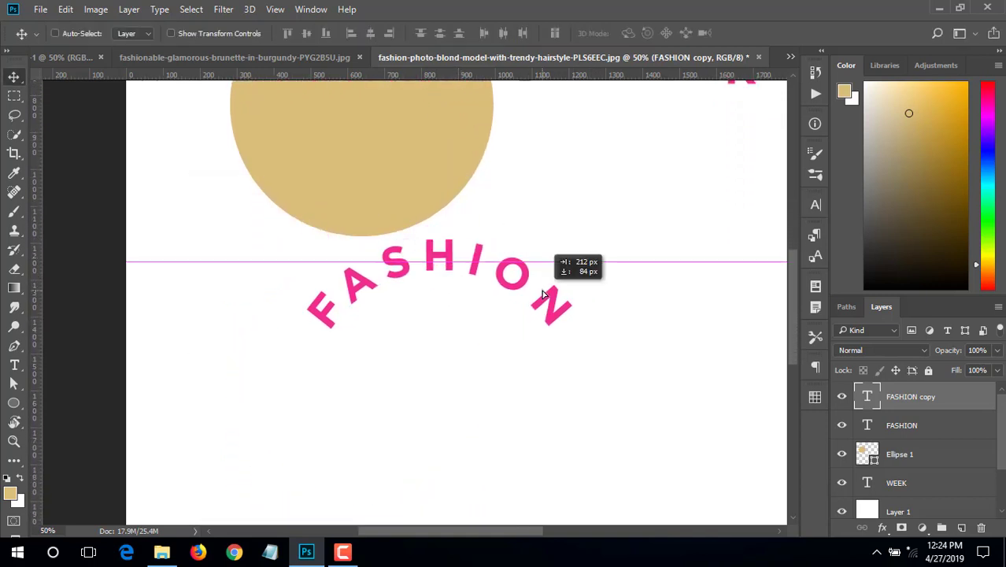
left_click_drag(464, 275, 523, 319)
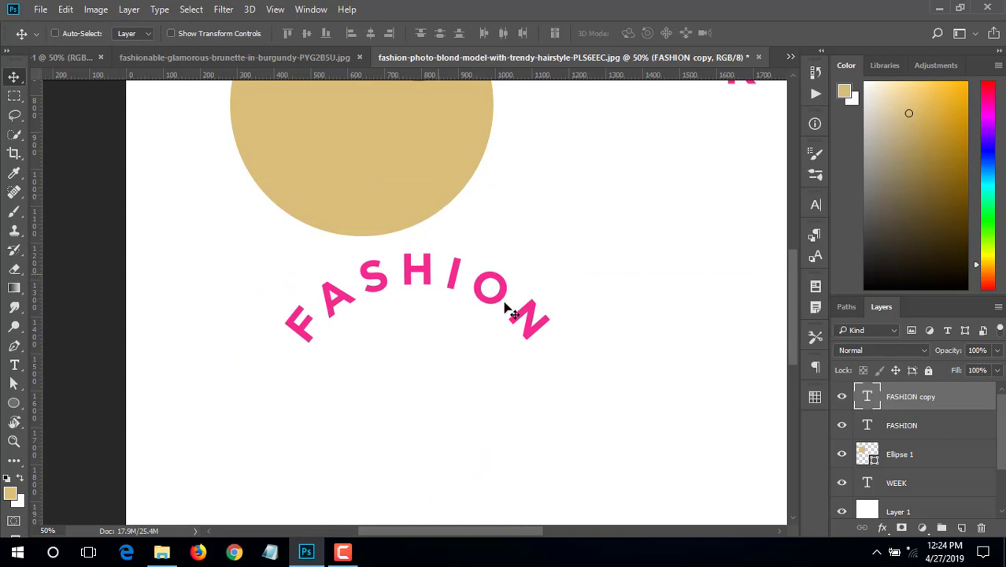
Commit the FASHION copy's type edit and switch to the Direct Selection Tool
double_click(867, 397)
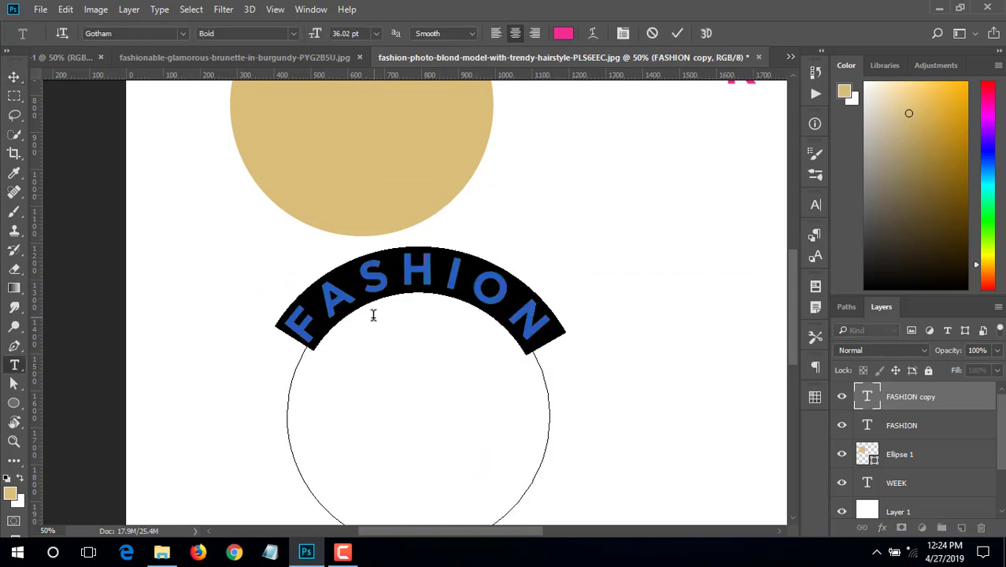
scroll(373, 323, "down", 3)
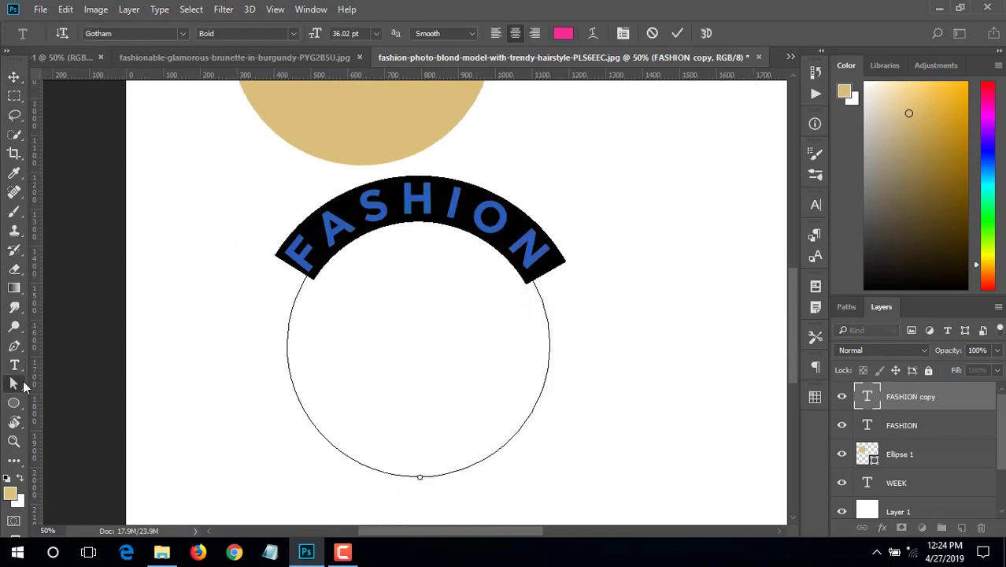
left_click(14, 384)
right_click(17, 389)
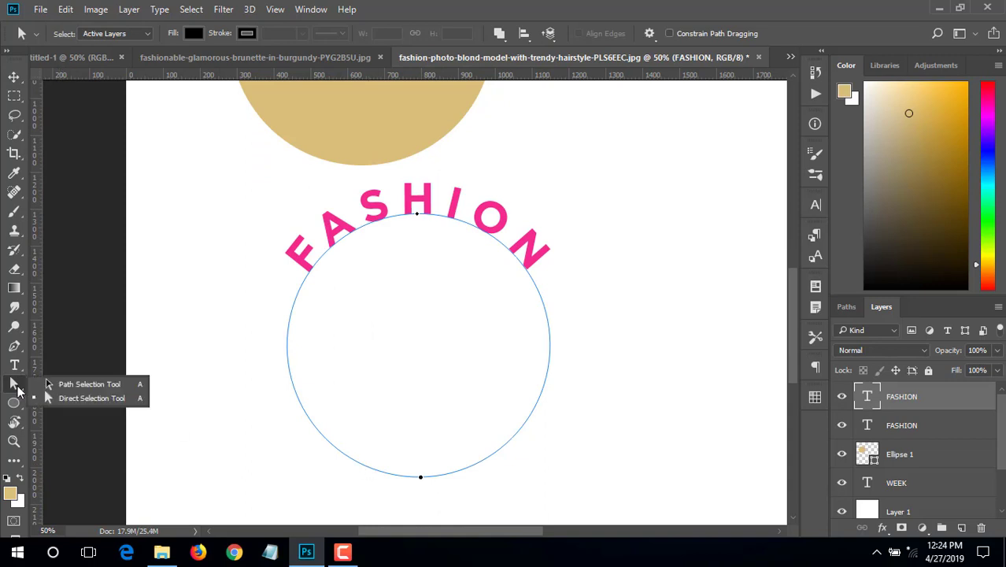
left_click(67, 399)
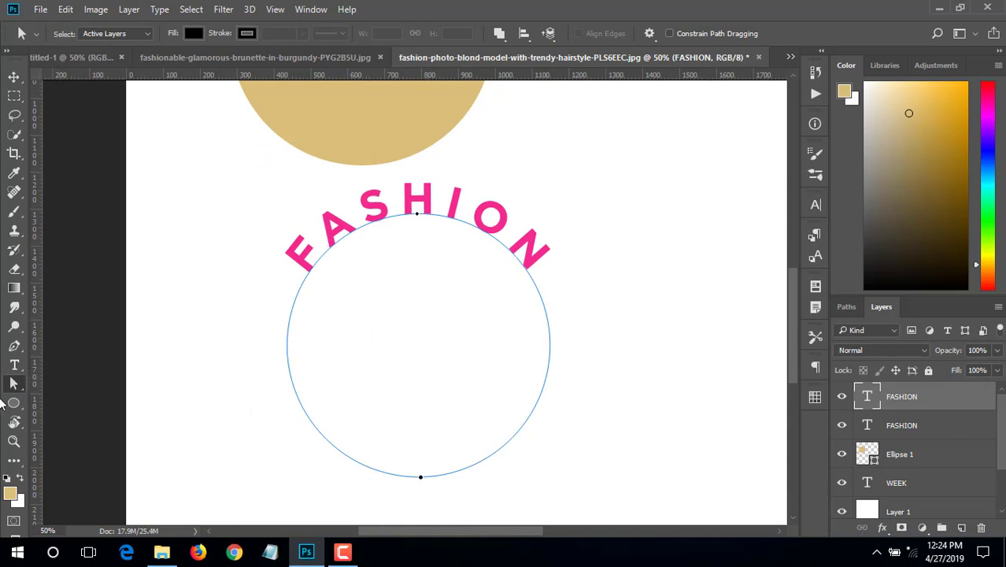
right_click(17, 389)
left_click(67, 405)
Slide the duplicate FASHION counter-clockwise so it curves up the circle's left side
left_click(421, 478)
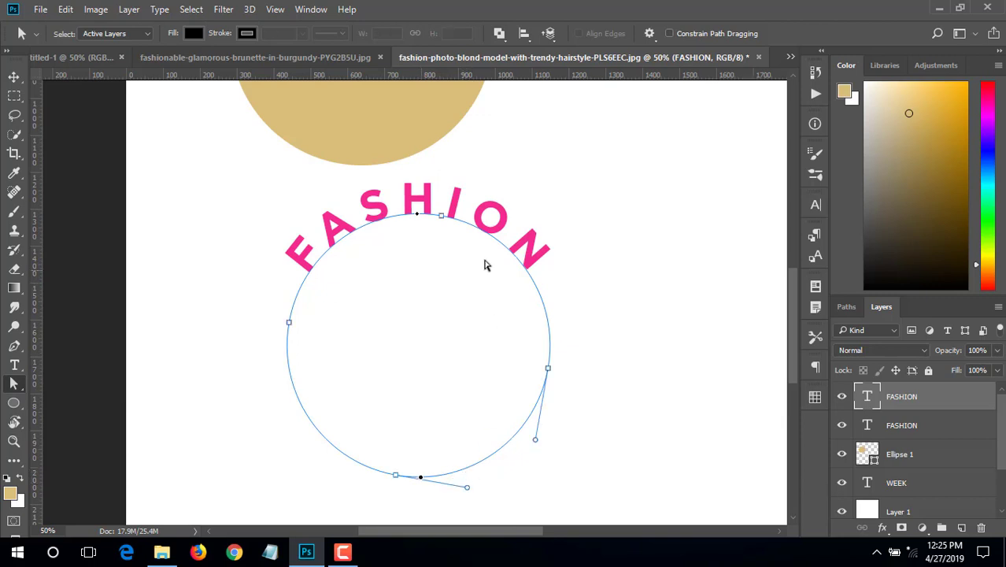
mouse_move(469, 227)
left_mouse_down()
mouse_move(314, 253)
mouse_move(327, 283)
left_mouse_up()
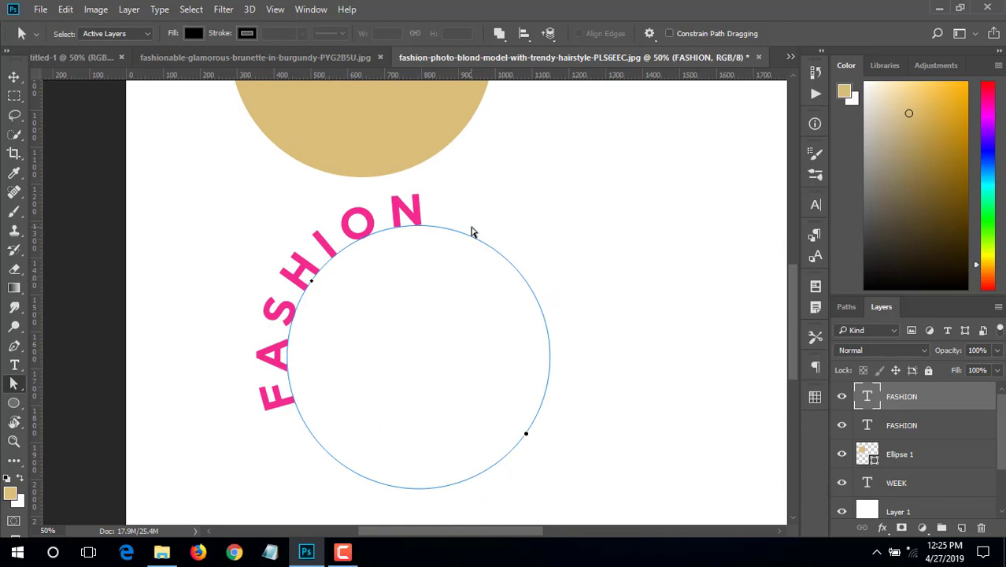
left_click_drag(471, 229, 451, 235)
left_click(423, 229)
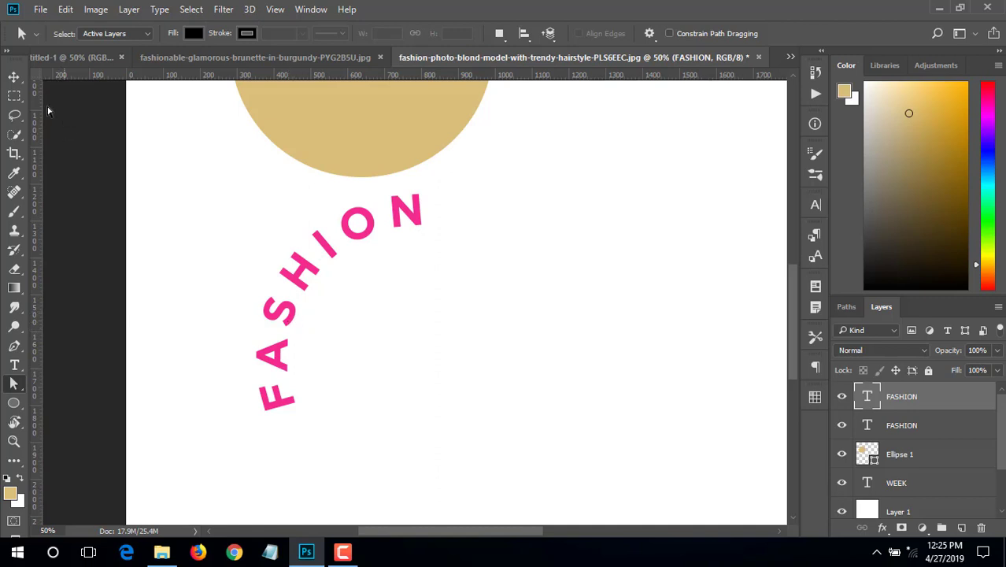
Reopen the pink FASHION path text for editing
left_click(14, 76)
double_click(866, 396)
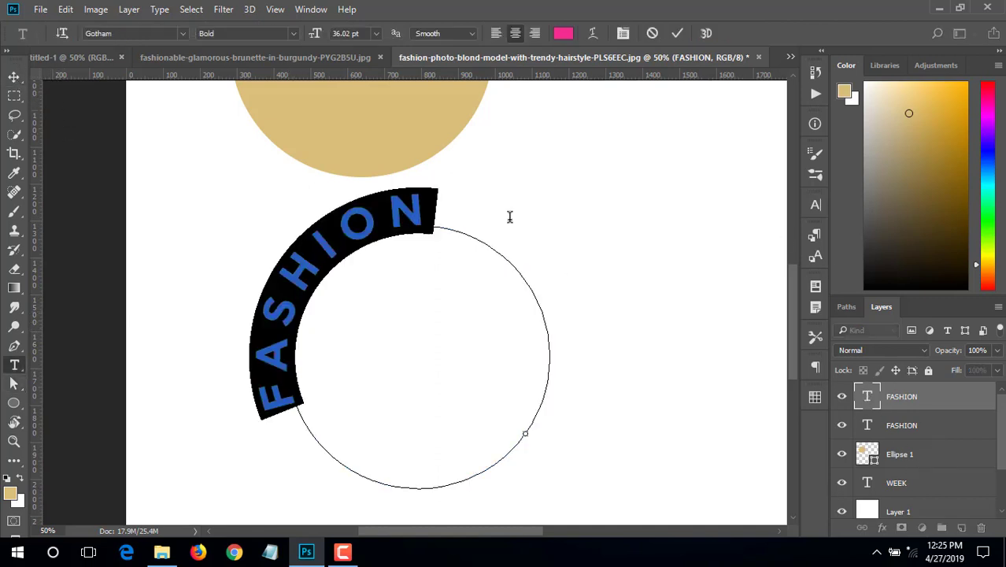
left_click(526, 432)
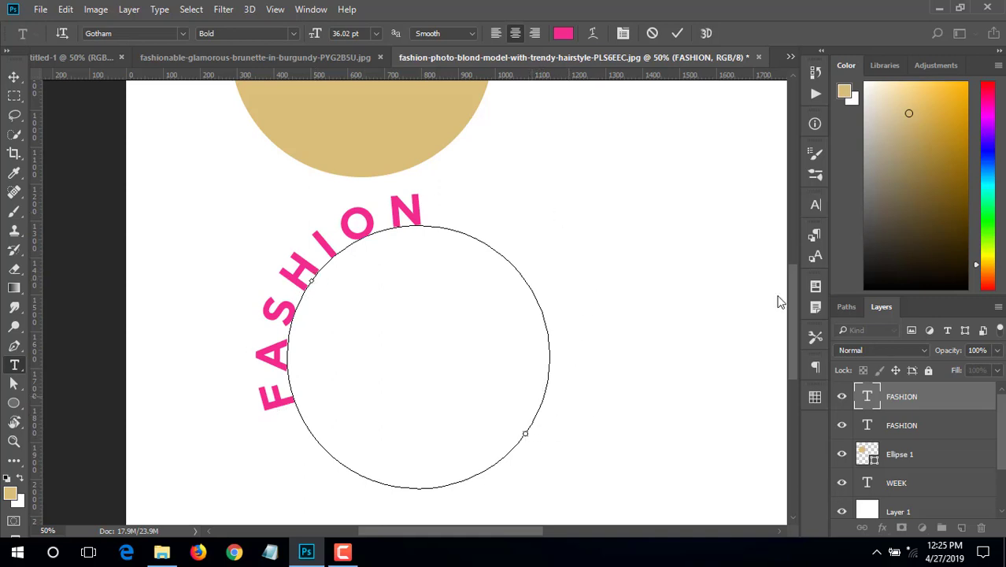
Reshape the circular path under the FASHION text, then undo to keep it round
left_click(13, 383)
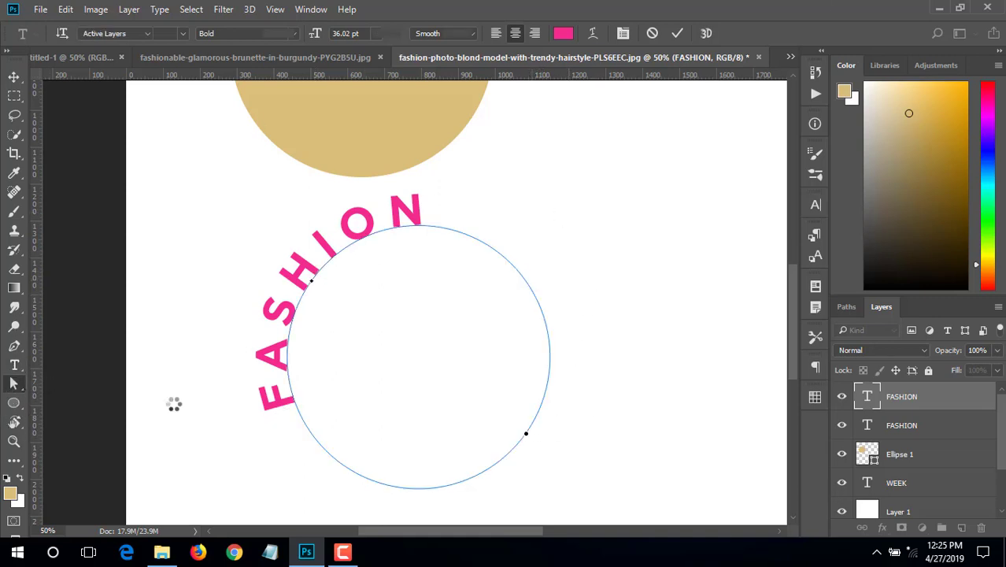
left_click(526, 434)
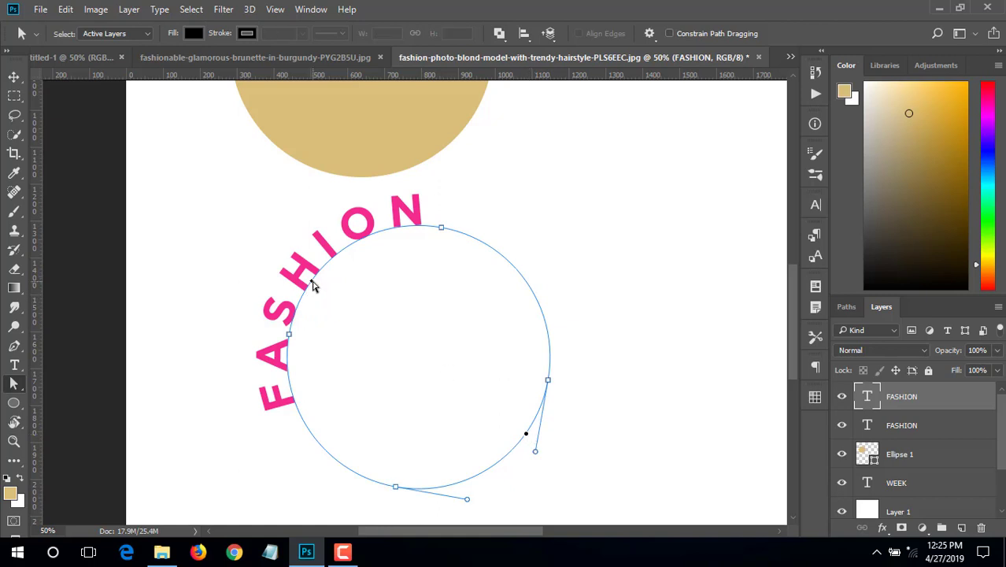
left_click_drag(313, 285, 337, 271)
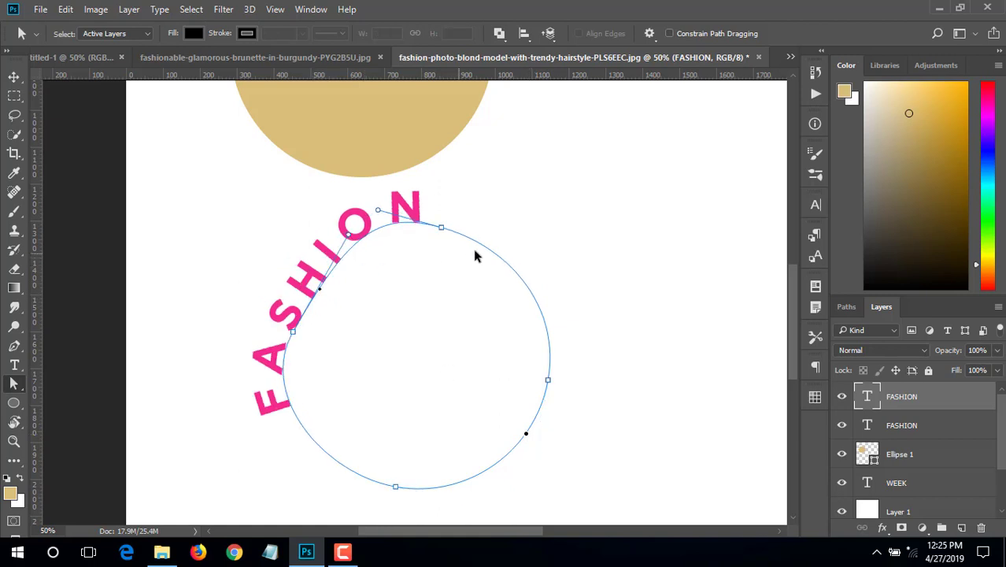
key("ctrl+z")
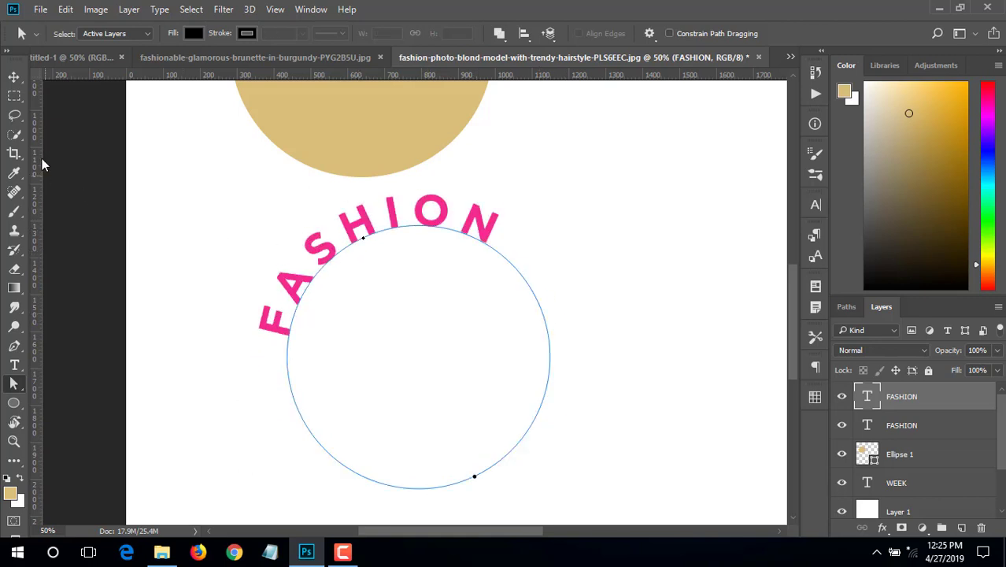
Select all the letters of the FASHION text and commit the edit
left_click(12, 76)
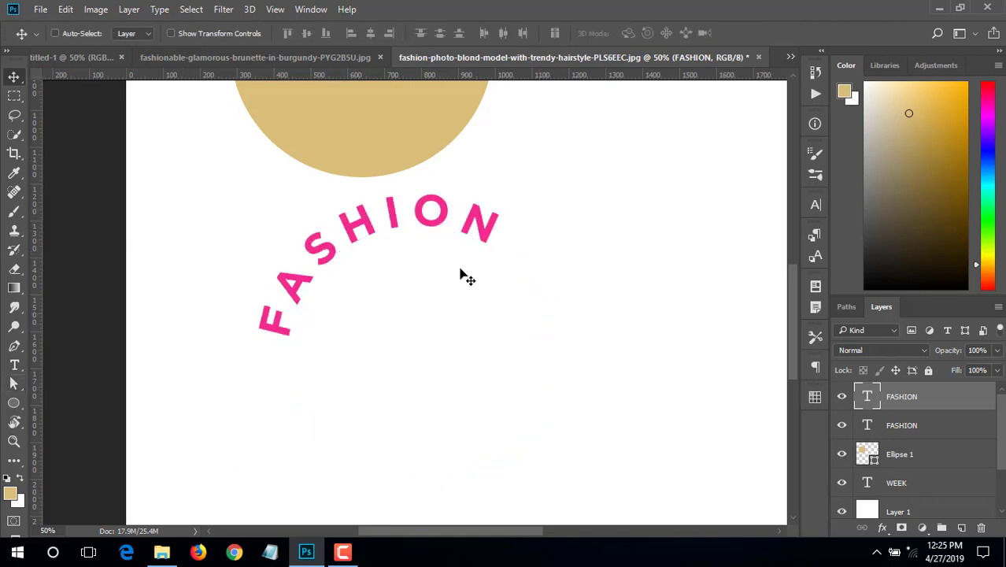
double_click(866, 398)
left_click(497, 236)
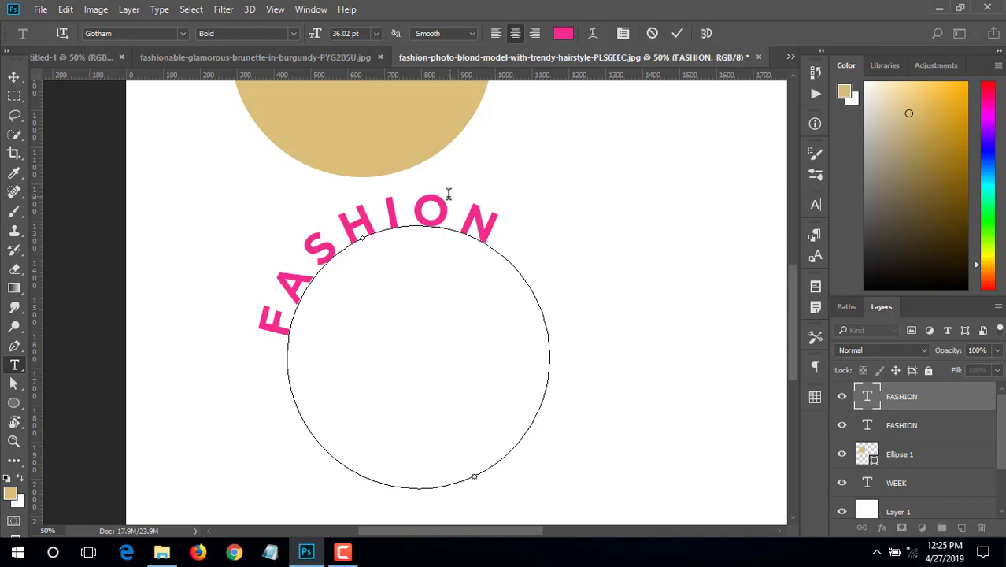
left_click_drag(397, 211, 202, 370)
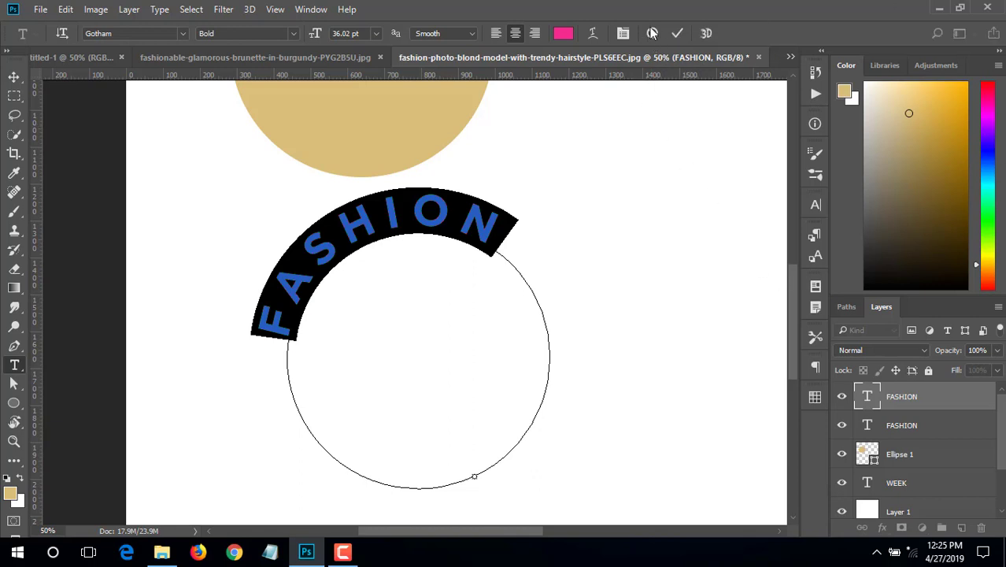
key("ctrl+Return")
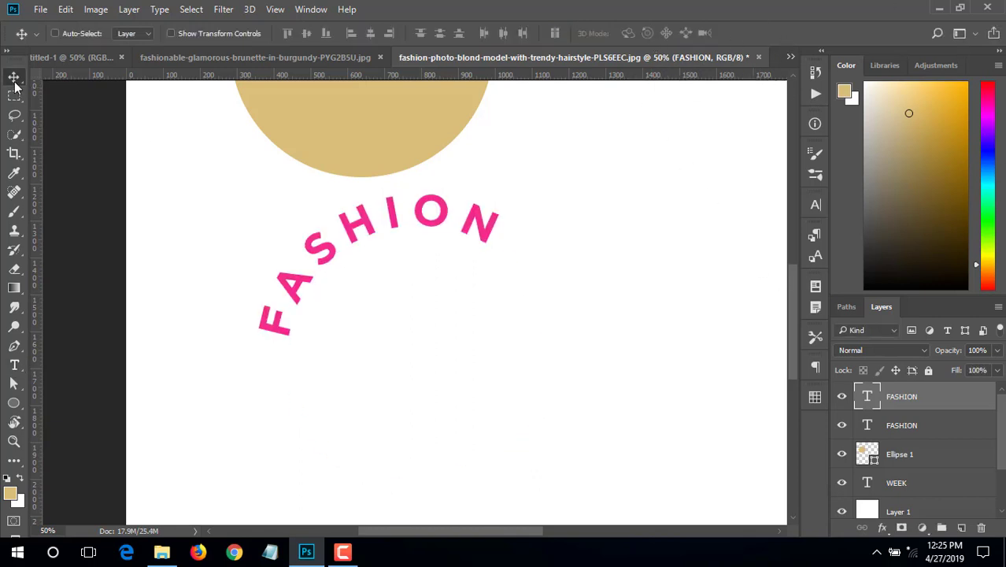
scroll(387, 315, "up", 3)
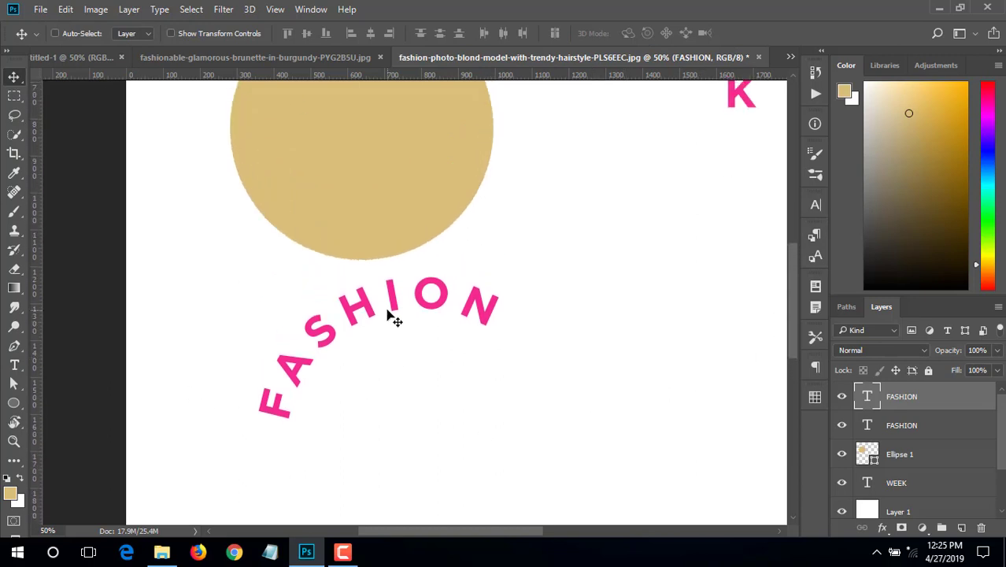
scroll(387, 315, "down", 3)
Rotate the FASHION arc about 27 degrees clockwise with Free Transform and zoom out
key("ctrl+t")
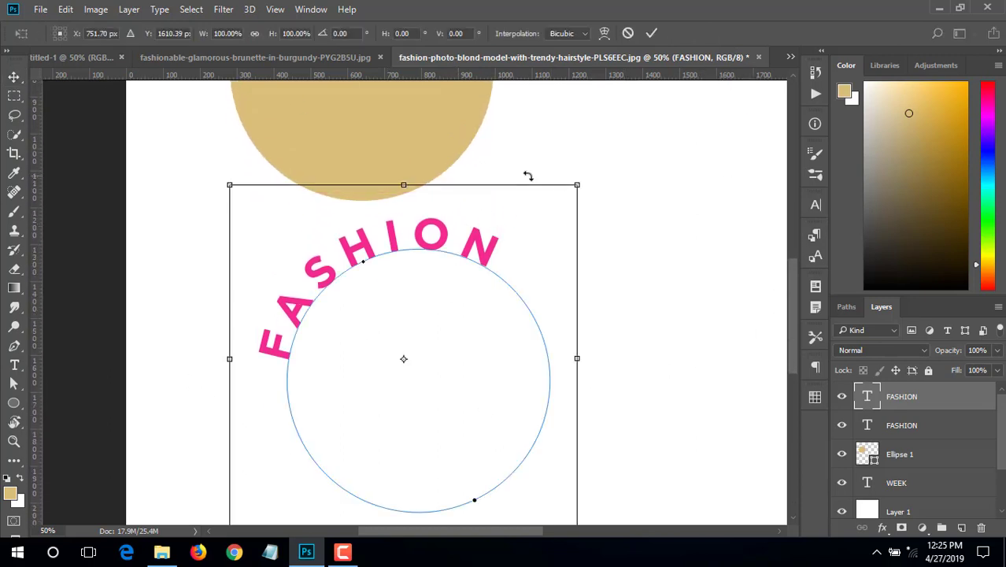
left_click_drag(422, 173, 514, 195)
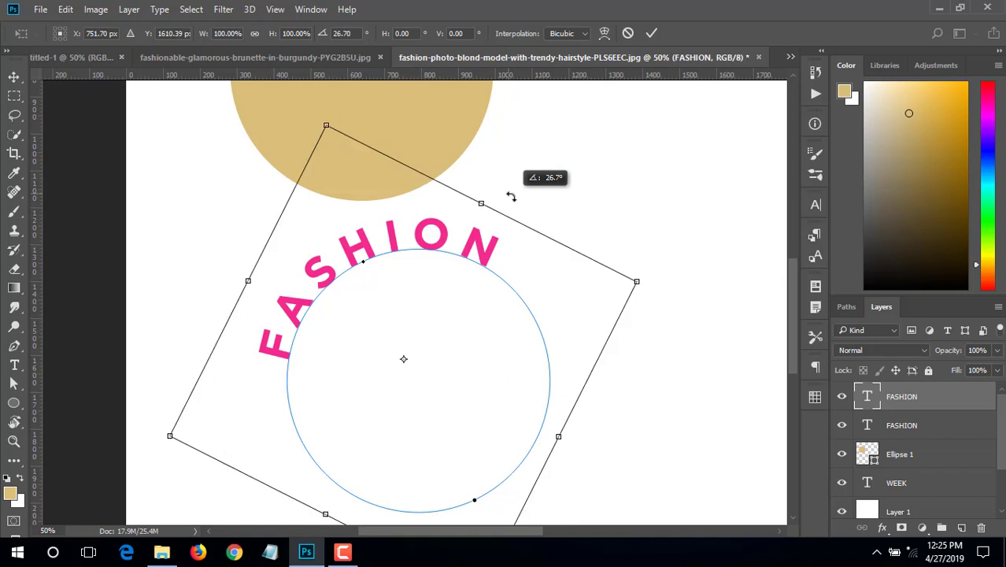
key("Return")
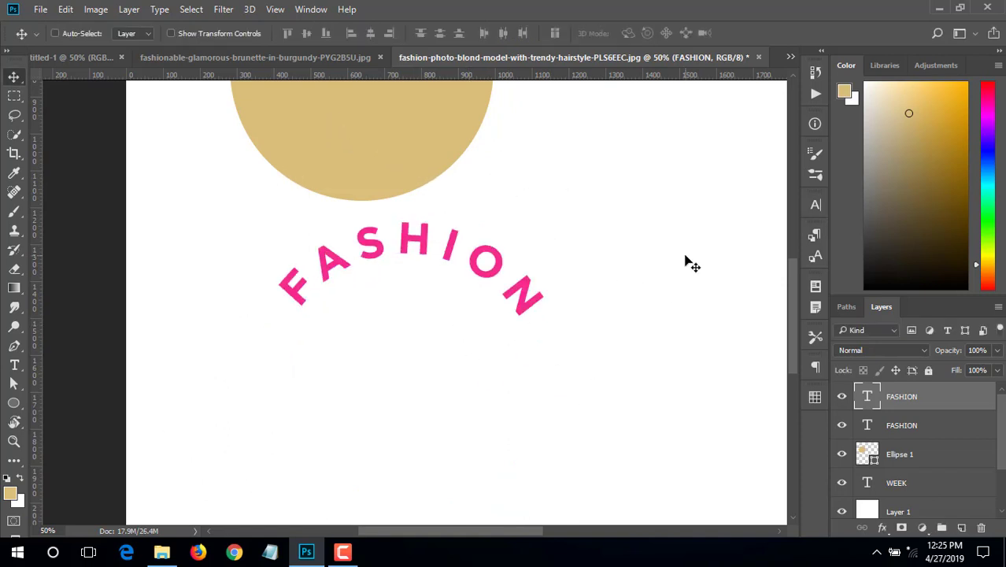
left_click(458, 271, "alt")
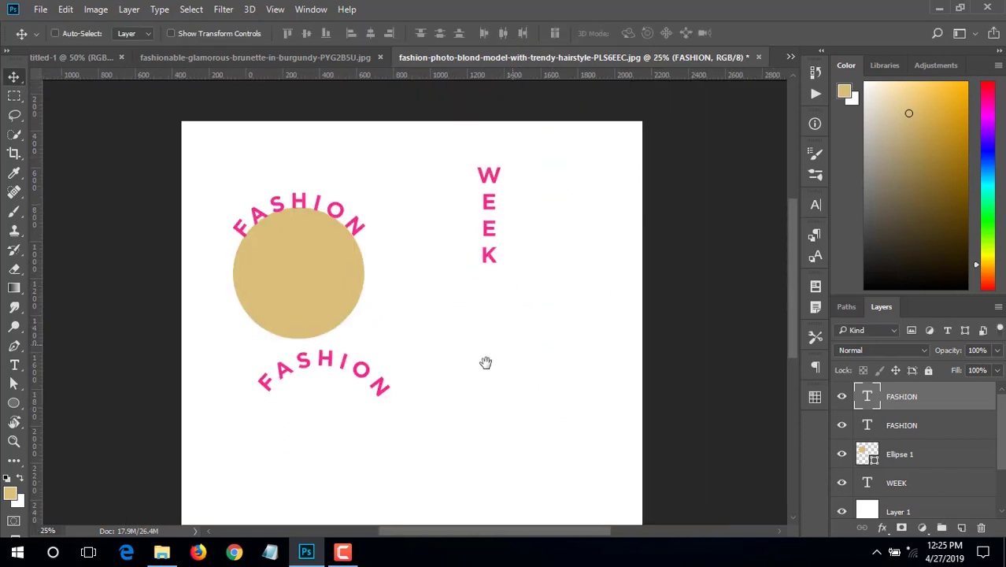
Draw a curved Pen path to the right of the lower FASHION arc
left_click_drag(227, 515, 281, 359)
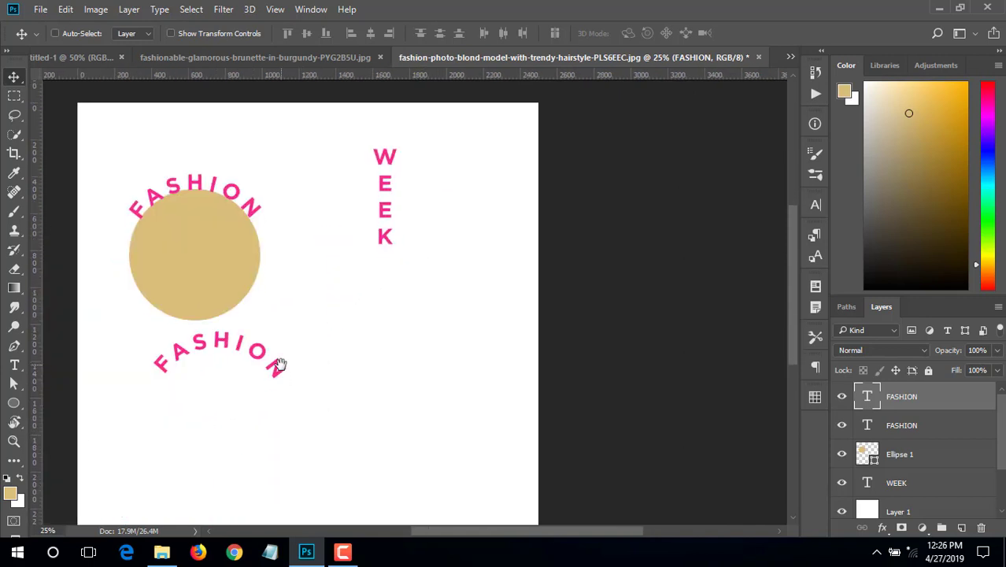
left_click(13, 351)
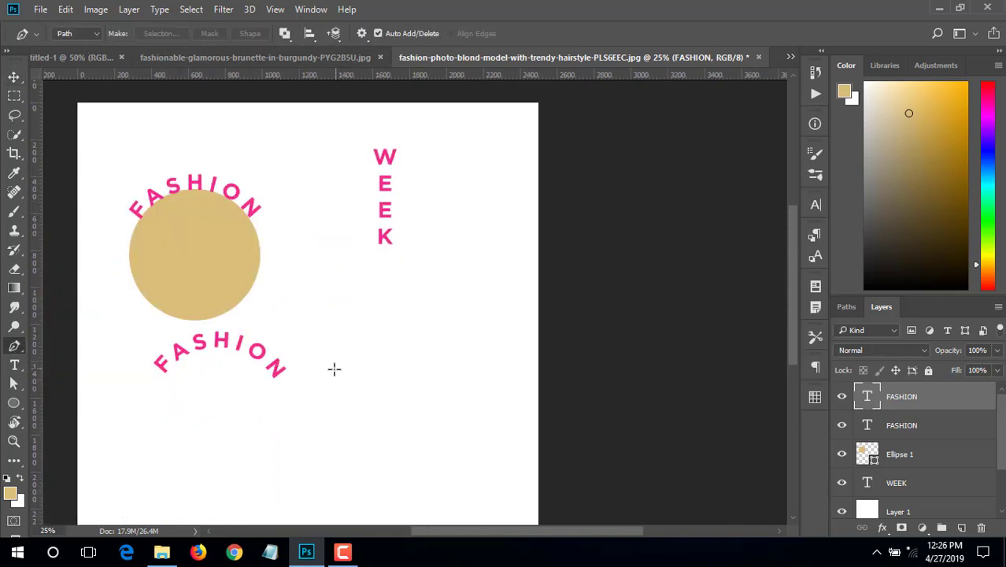
left_click_drag(334, 369, 381, 341)
mouse_move(451, 360)
left_mouse_down()
mouse_move(478, 300)
mouse_move(531, 266)
left_mouse_up()
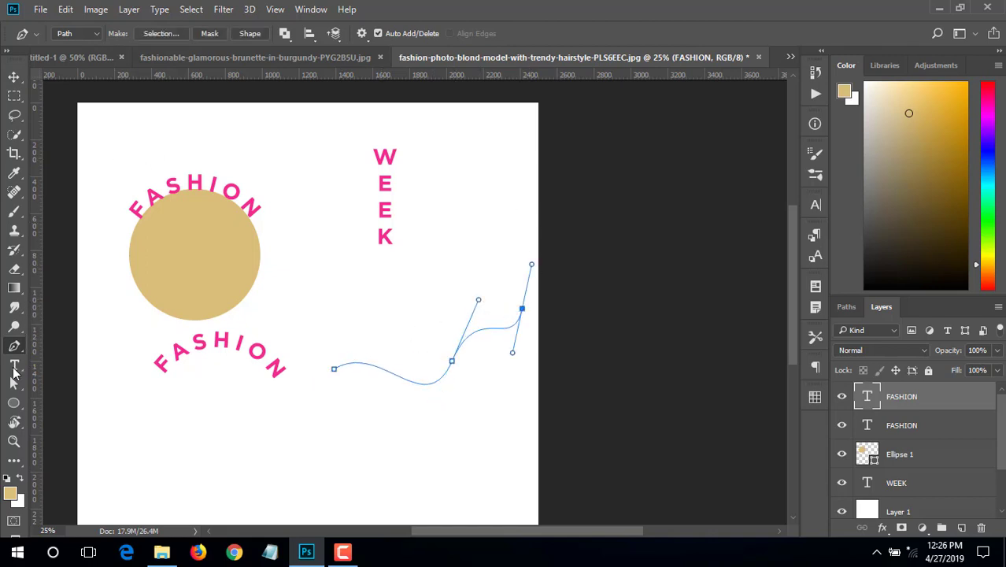
Type 'SLDFJSDKFJKDFJKFLSJFD' along the curve with the Horizontal Type tool
left_click(14, 365)
left_click(70, 360)
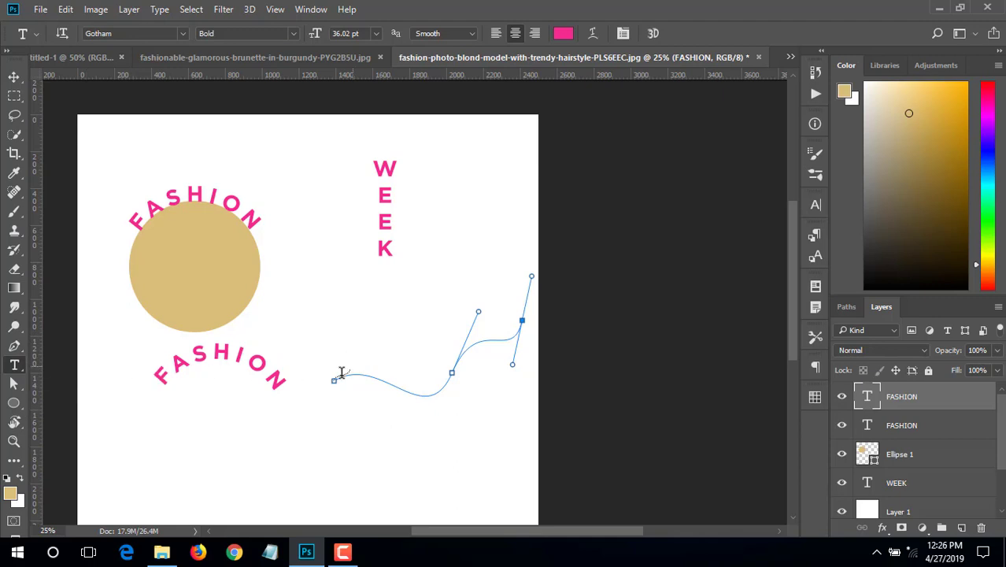
left_click(333, 378)
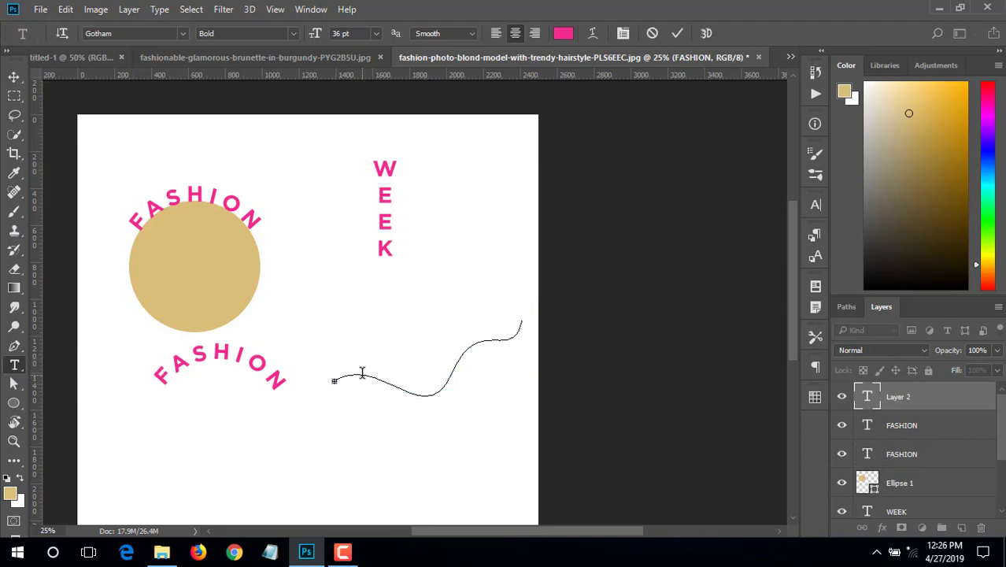
left_click(654, 33)
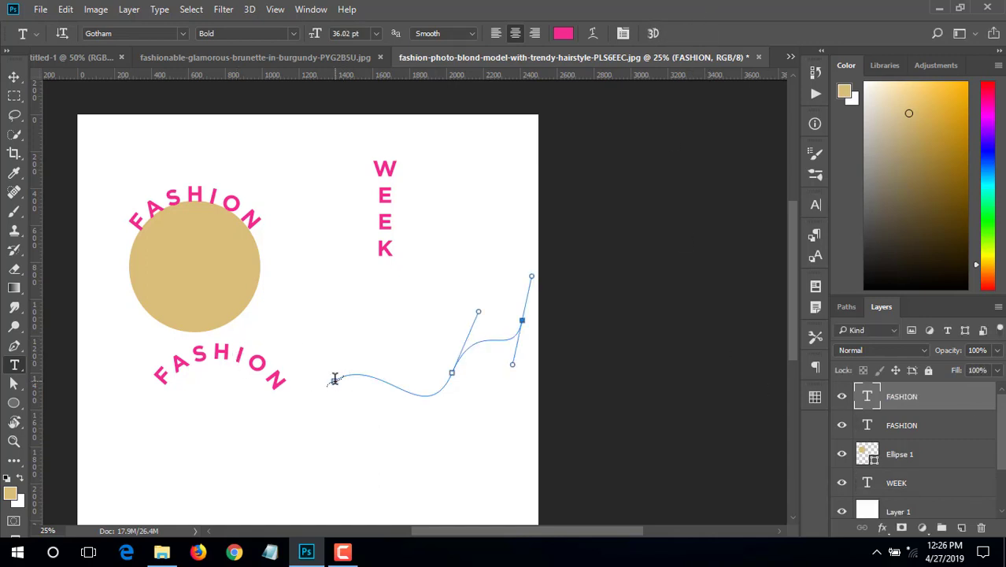
left_click(335, 379)
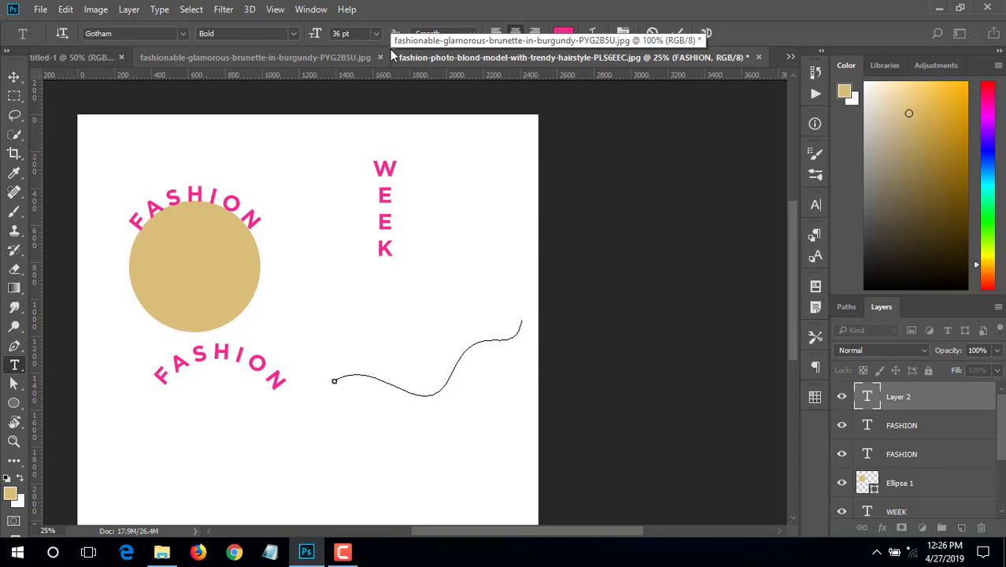
type("SLDFJSDKFJKDFJKFLSJFD")
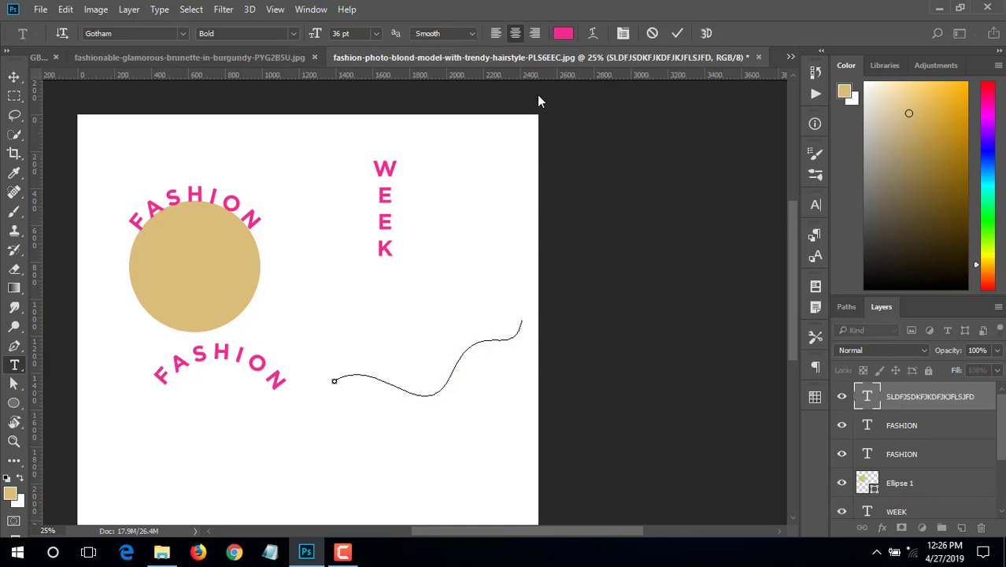
Set the path text size to 9 pt and commit it
left_click(377, 33)
left_click(386, 168)
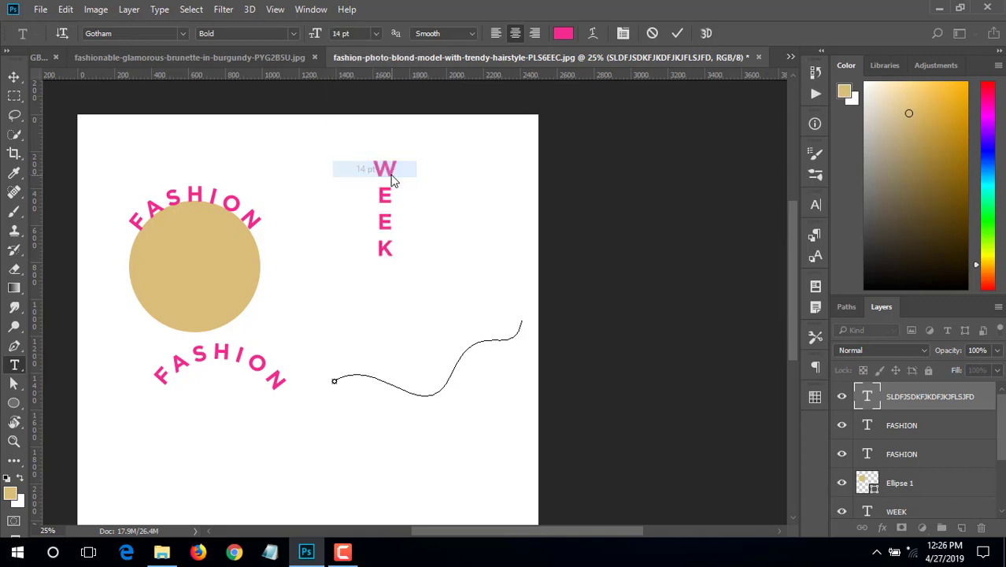
left_click(377, 35)
left_click(384, 102)
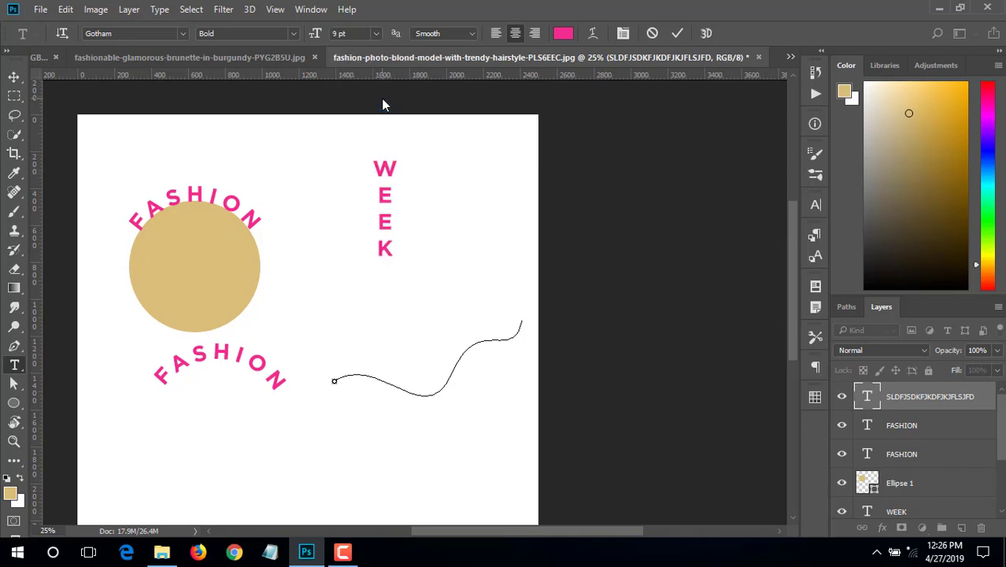
left_click(677, 33)
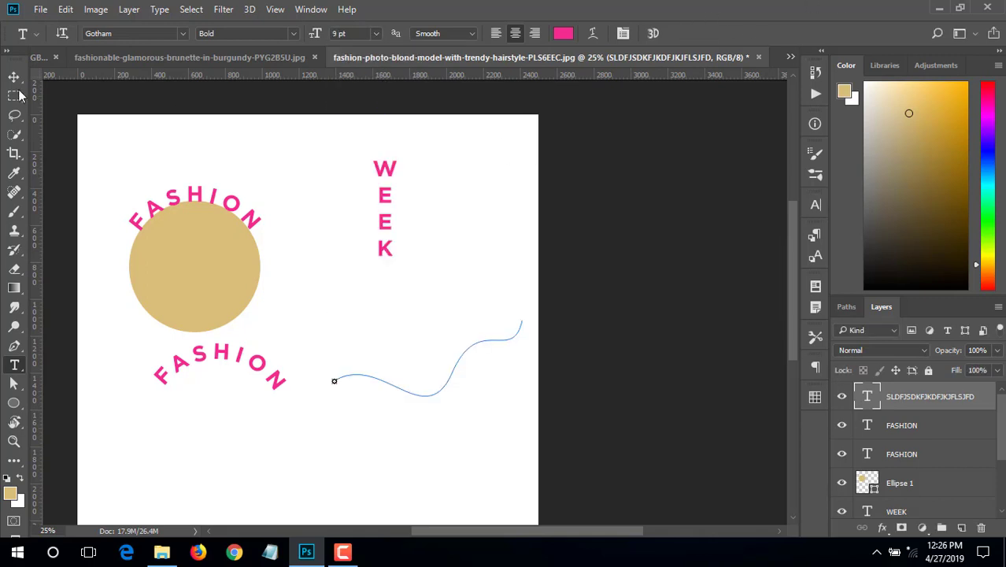
Recolour the new path text light pink, then zoom in and pan the view
left_click(14, 77)
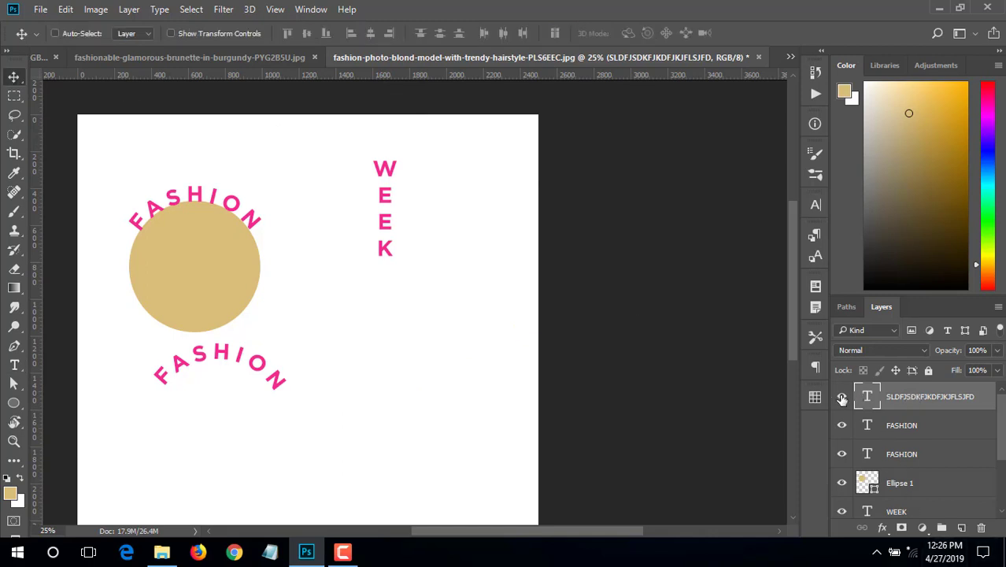
double_click(874, 398)
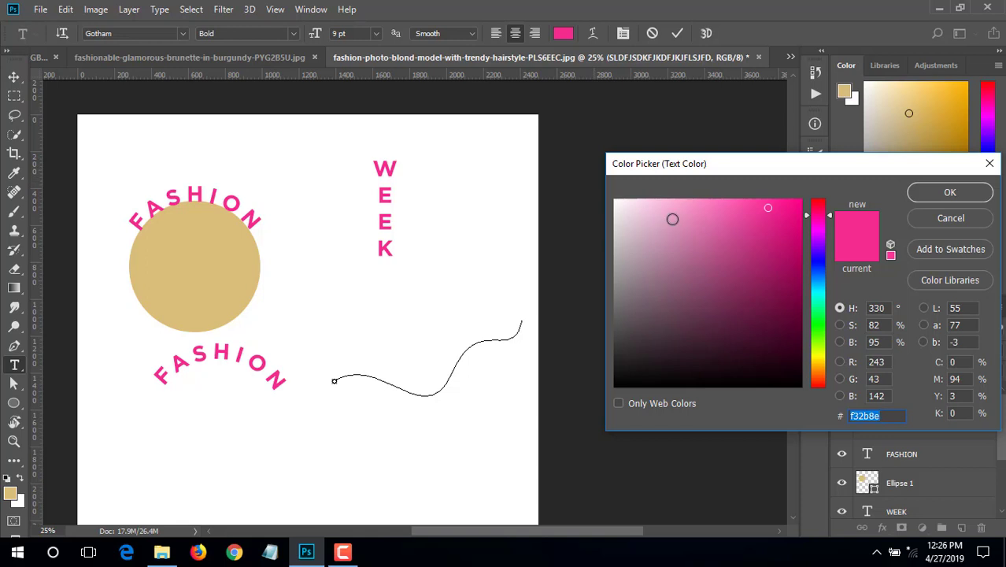
left_click(671, 226)
left_click(924, 192)
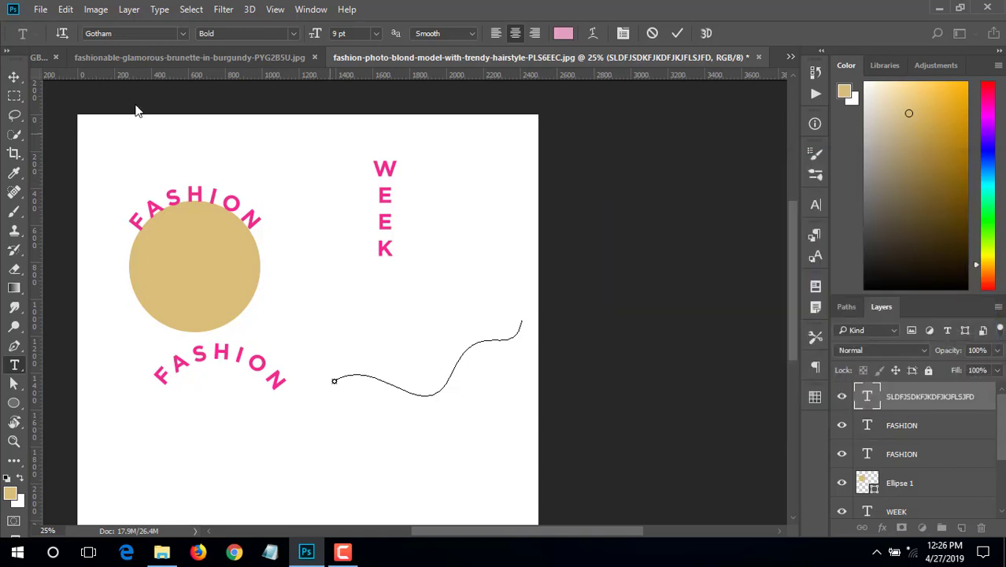
left_click(14, 77)
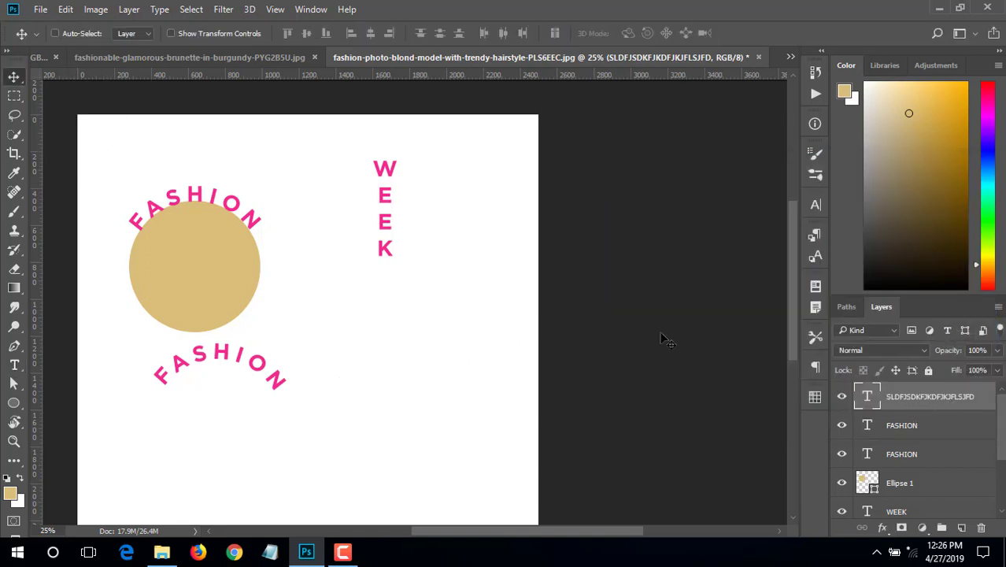
left_click(275, 316, "ctrl")
left_click_drag(426, 386, 524, 181)
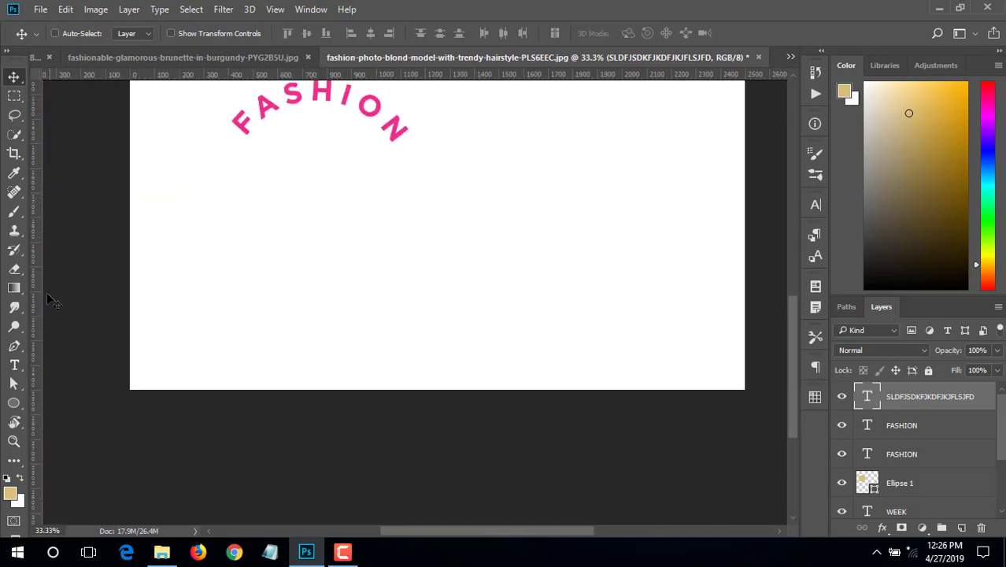
Add a new layer and draw a wavy Pen curve at the lower left
left_click(14, 346)
left_click(229, 314)
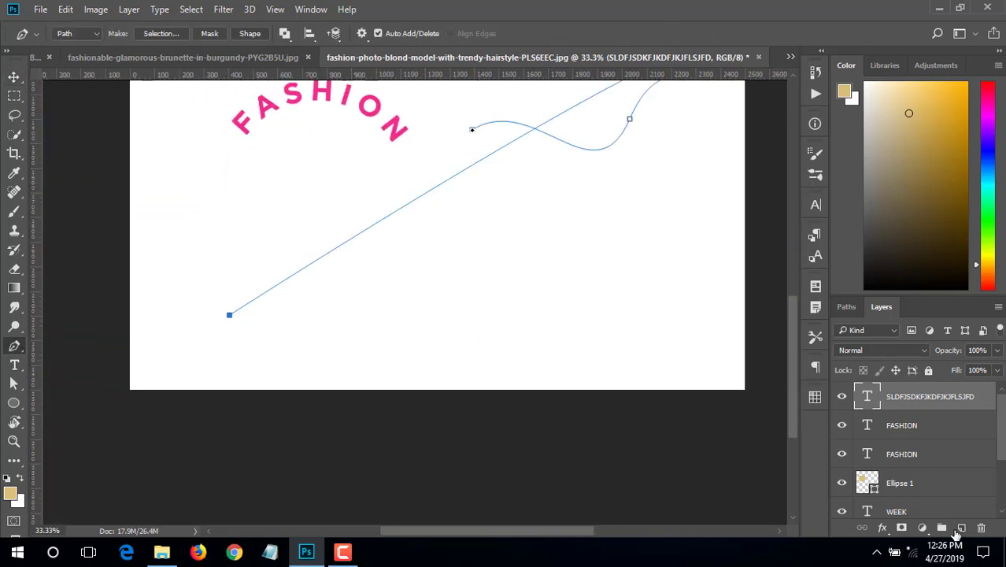
left_click(961, 527)
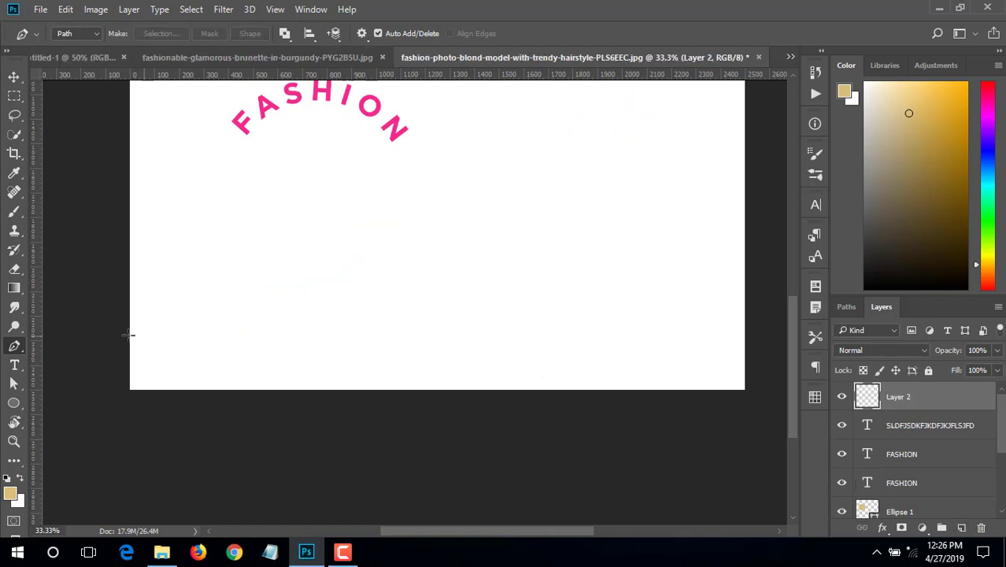
left_click_drag(242, 316, 283, 278)
left_click_drag(462, 298, 556, 237)
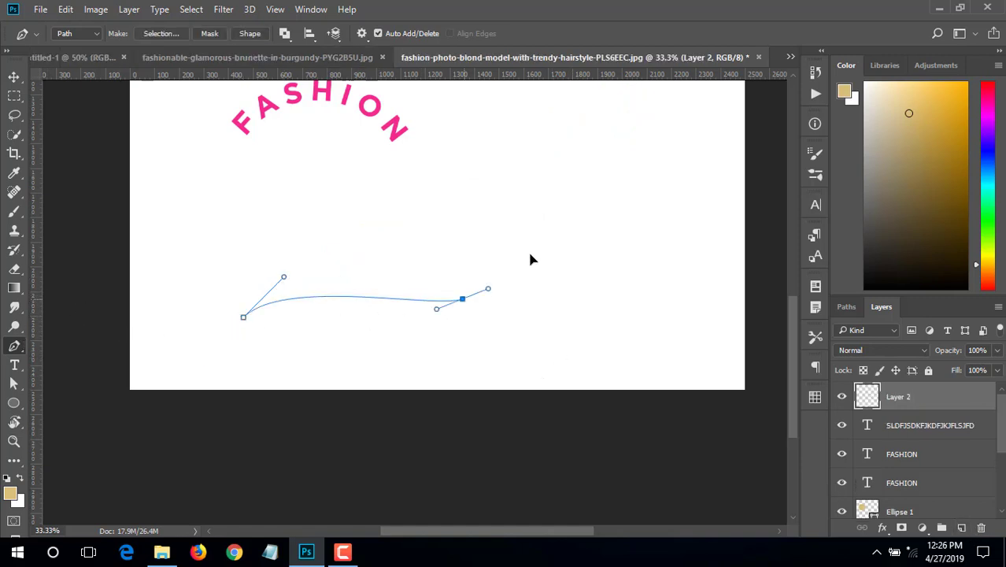
left_click_drag(671, 271, 707, 216)
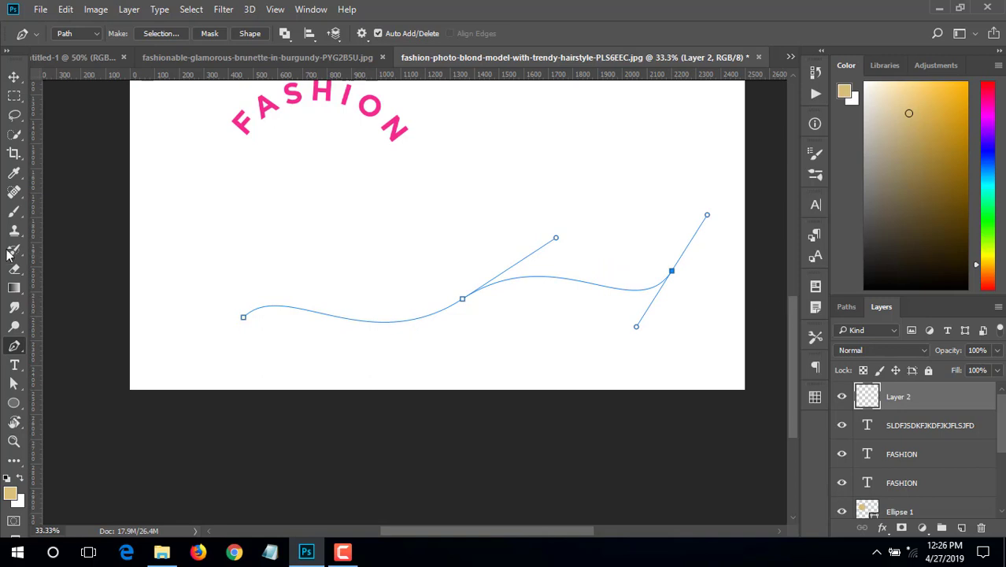
Type 'SDLFJKLDKS' along the wavy path and commit it
left_click(14, 384)
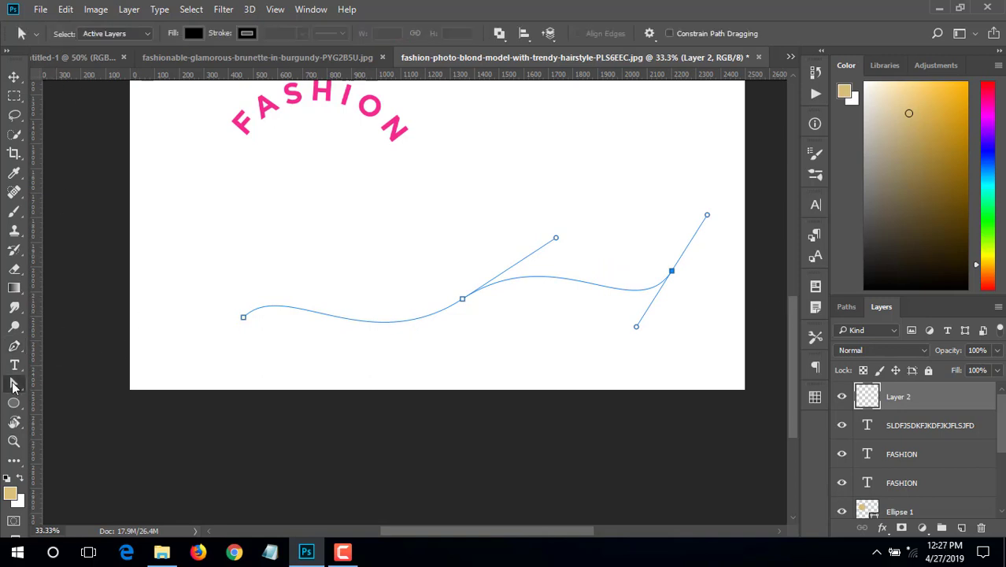
left_click(19, 367)
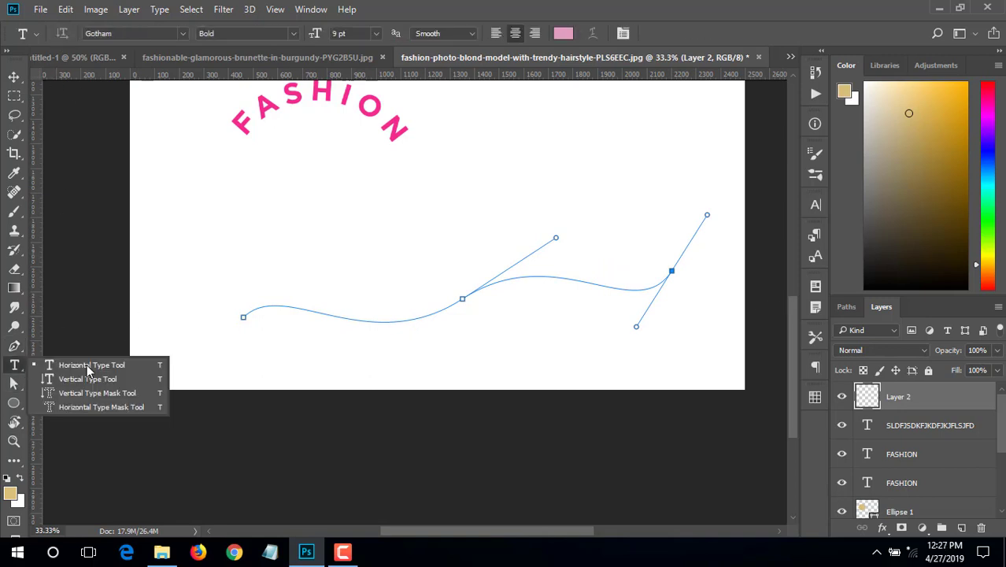
left_click(272, 305)
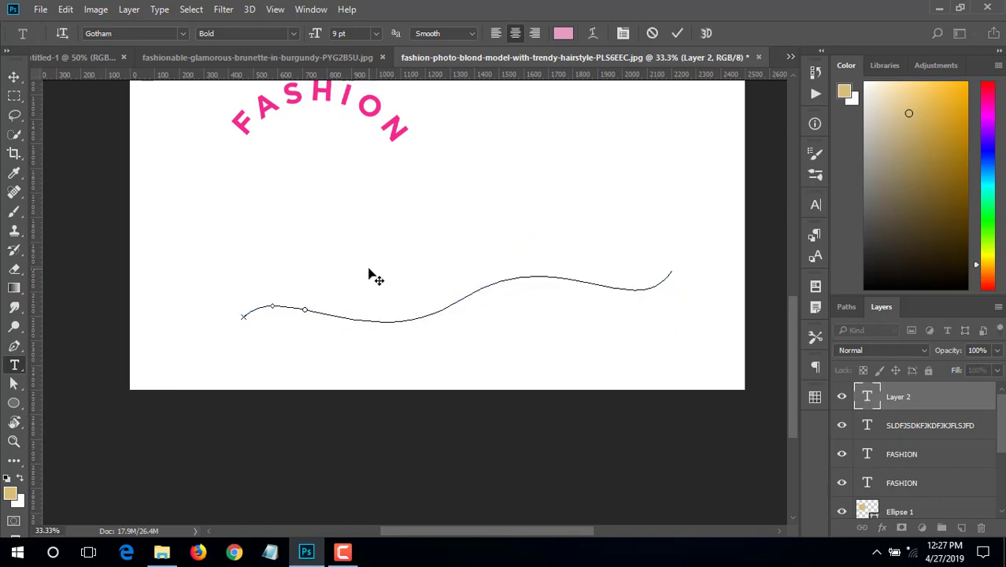
type("SDLFJKLDKS")
left_click(15, 76)
left_click(330, 307, "ctrl")
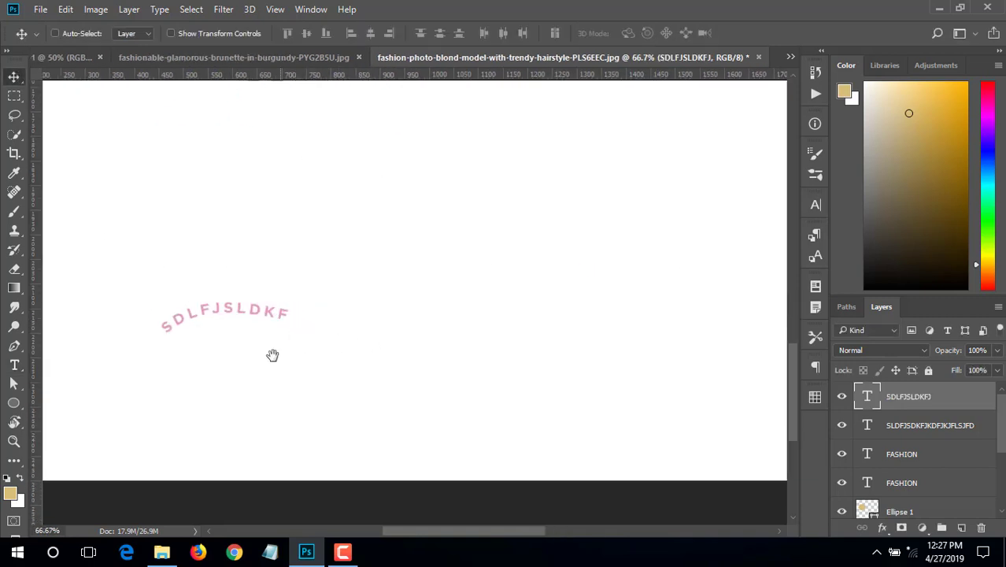
left_click_drag(272, 355, 618, 364)
Reopen the path text, check the type tool options, and finish editing
double_click(869, 396)
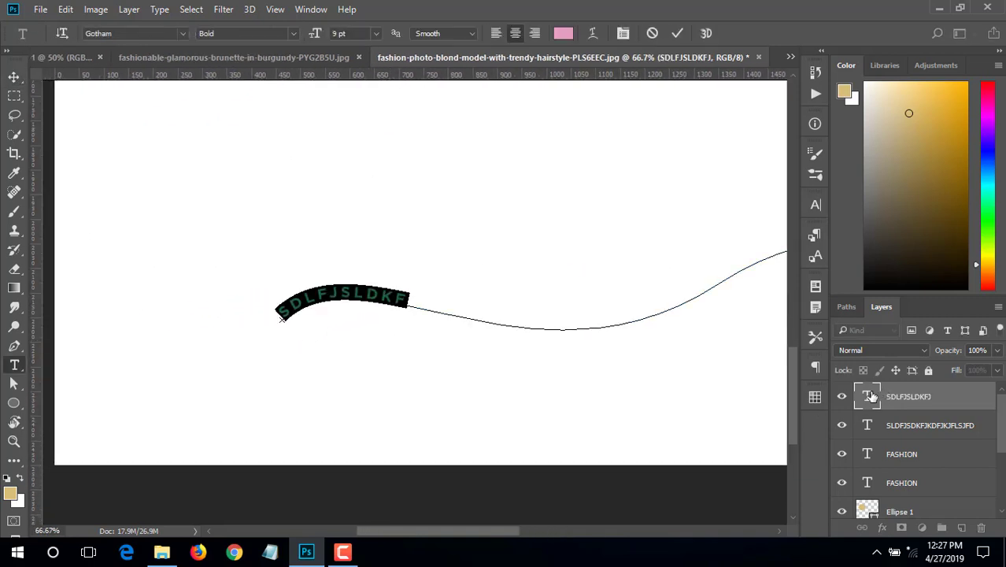
left_click(410, 301)
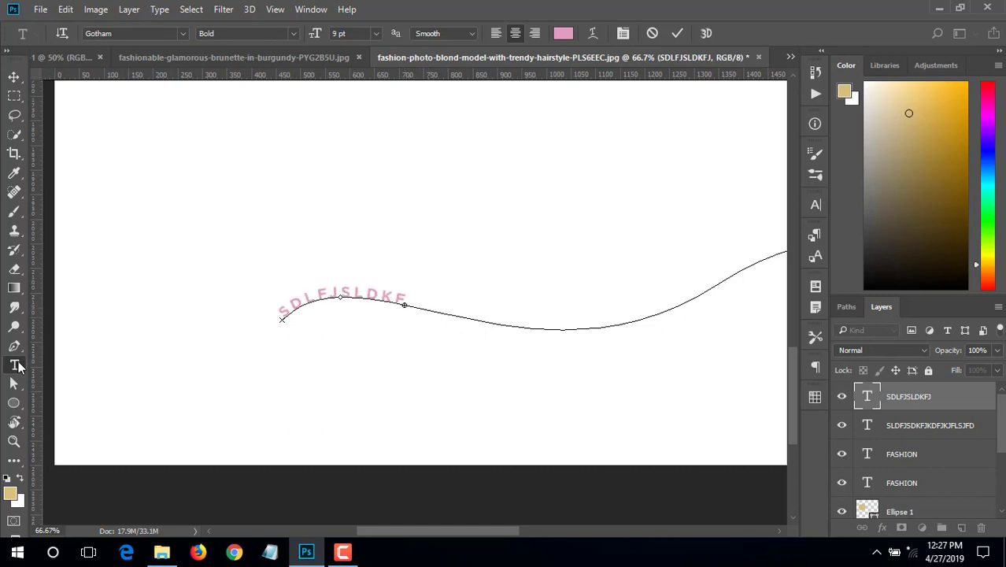
right_click(18, 365)
left_click(50, 366)
left_click(13, 77)
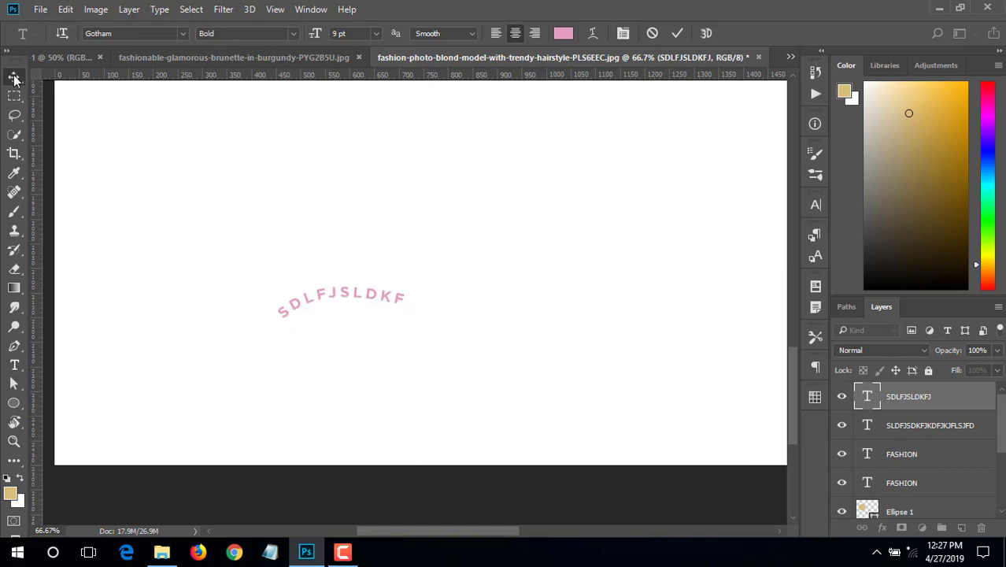
Select Layer 1, zoom out, and reopen then recommit the small curved text
left_click(491, 268)
left_click(564, 256, "alt")
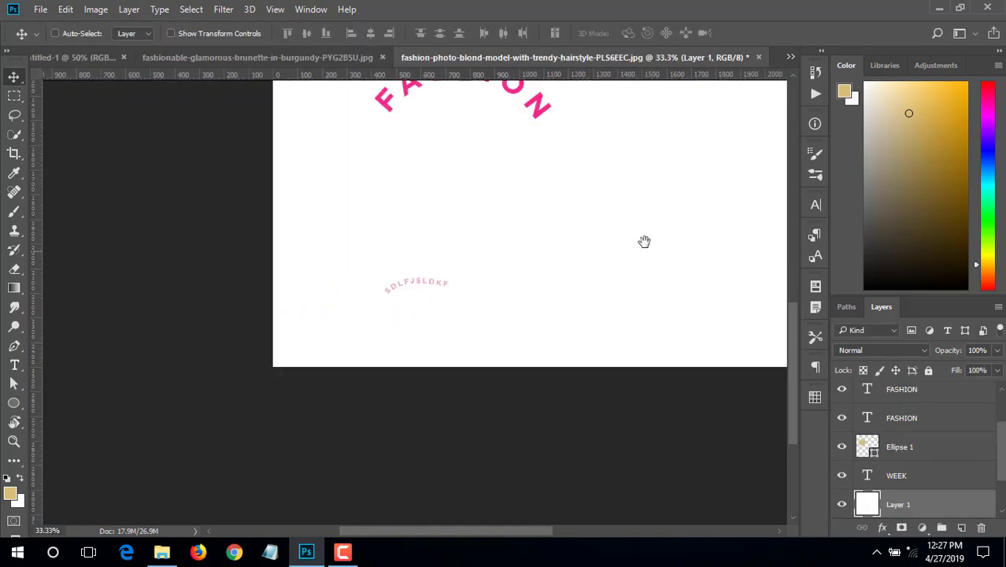
left_click_drag(644, 240, 522, 265)
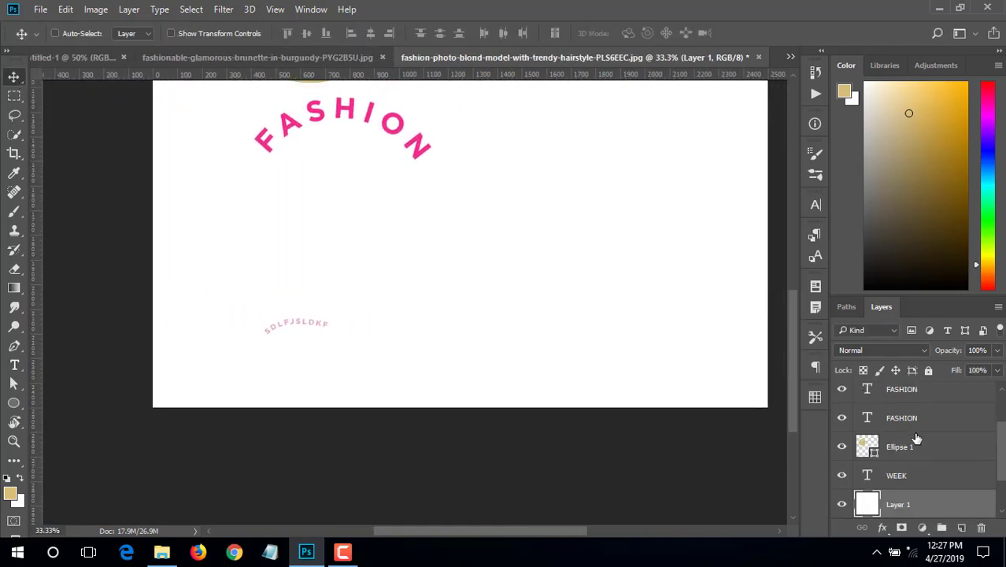
scroll(914, 433, "up", 2)
double_click(866, 398)
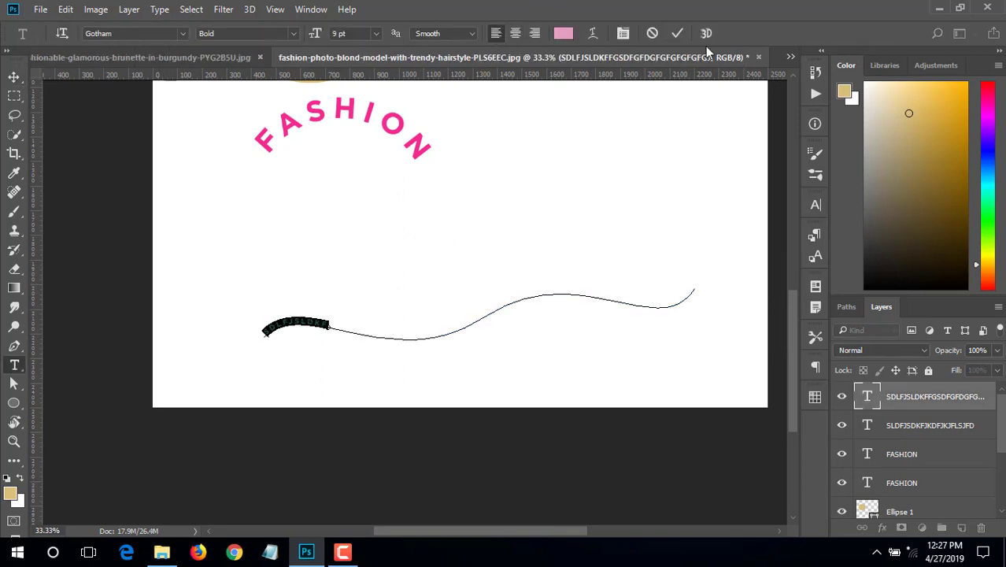
left_click(677, 33)
key("v")
scroll(483, 320, "up", 5)
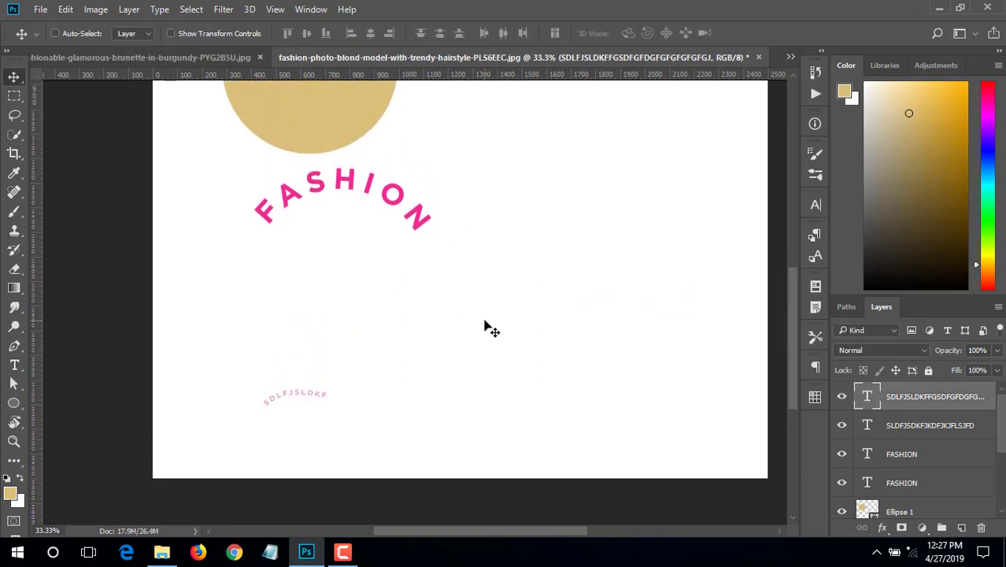
scroll(476, 231, "right", 1)
scroll(476, 232, "right", 1)
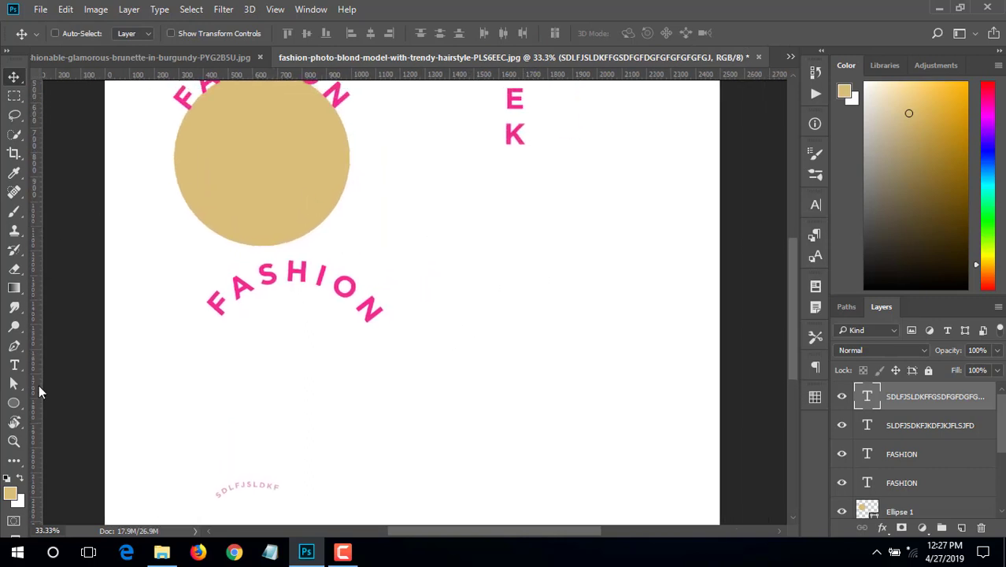
Draw another wavy Pen path rising toward the upper right
left_click(14, 346)
left_click(393, 371)
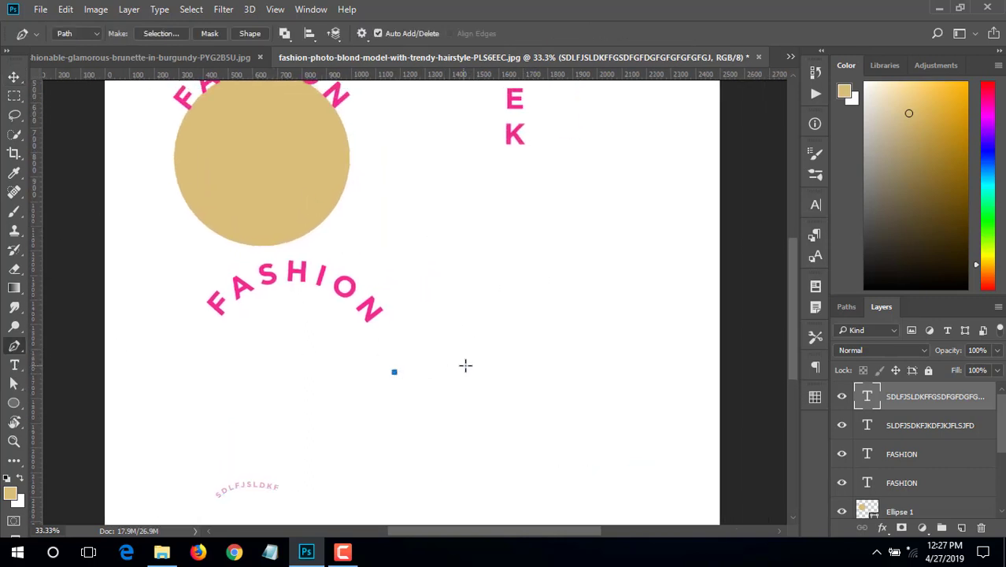
left_click_drag(505, 349, 557, 301)
left_click_drag(653, 313, 689, 246)
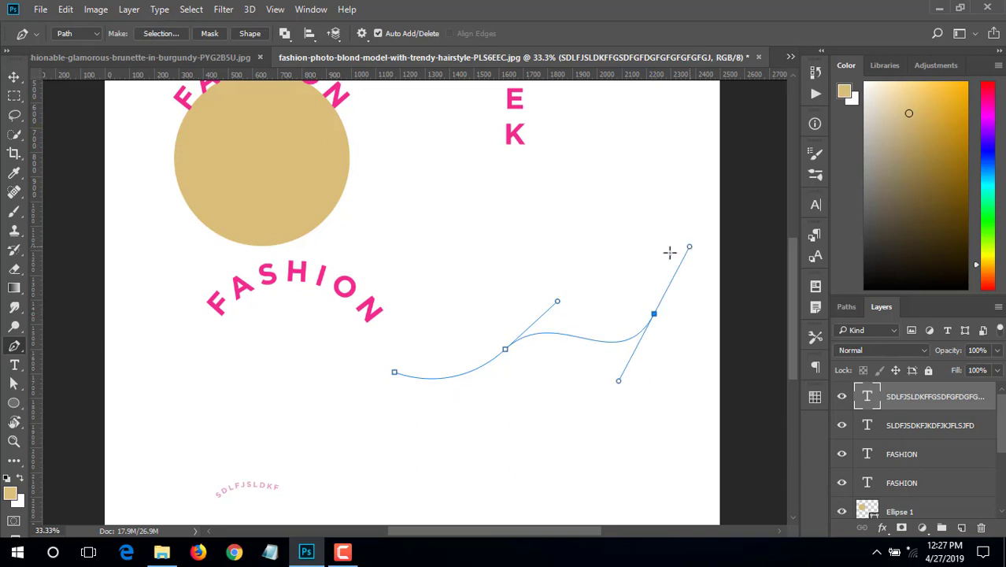
Type 'SDFSJFLSKDJFLSJDFLSJDFLSDJKFLSJDFLSKDFL' along the new curve and commit it
left_click(14, 364)
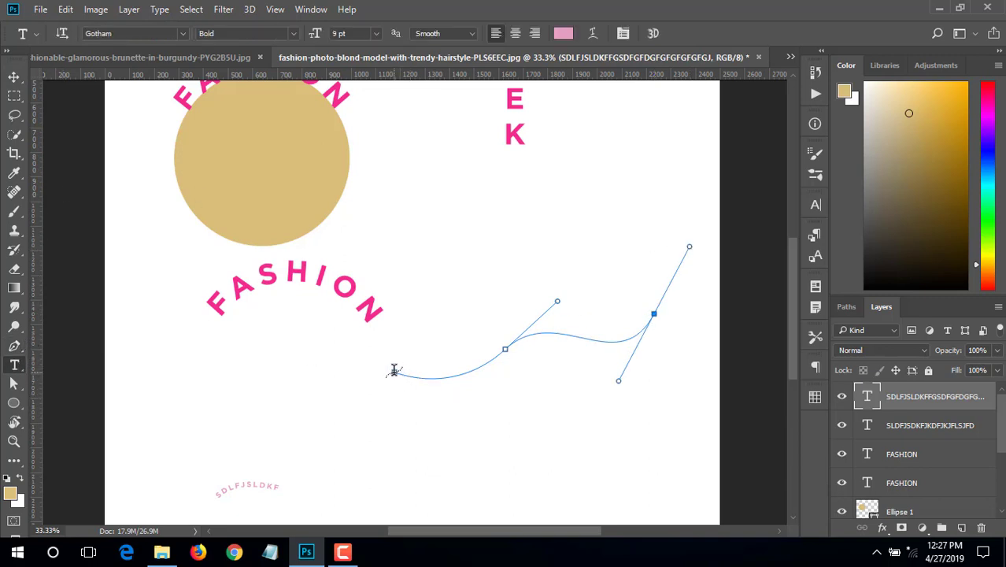
left_click(394, 371)
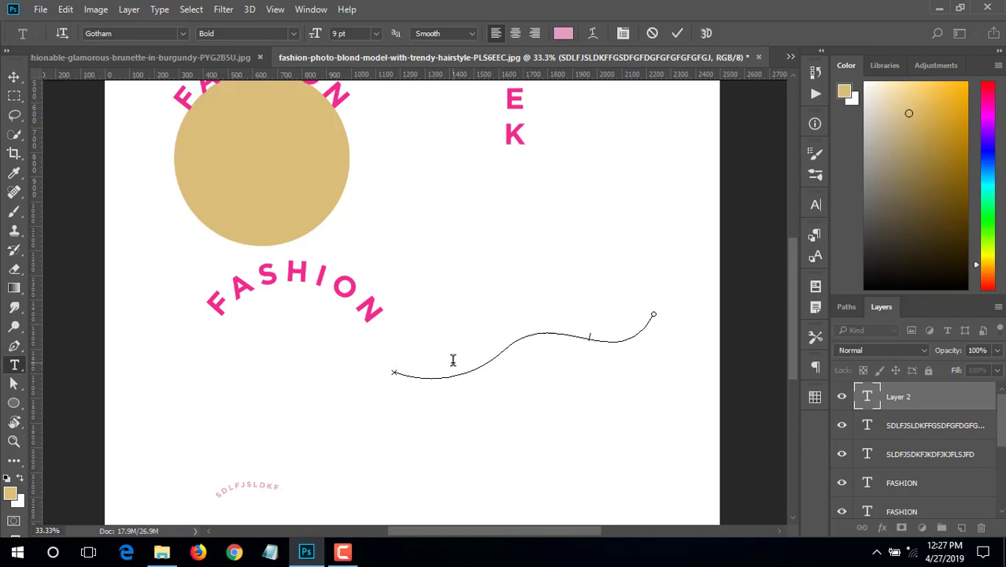
type("SDFSJFLSKDJFLSJDFLSJDFLSDJKFLSJDFLSKDFL")
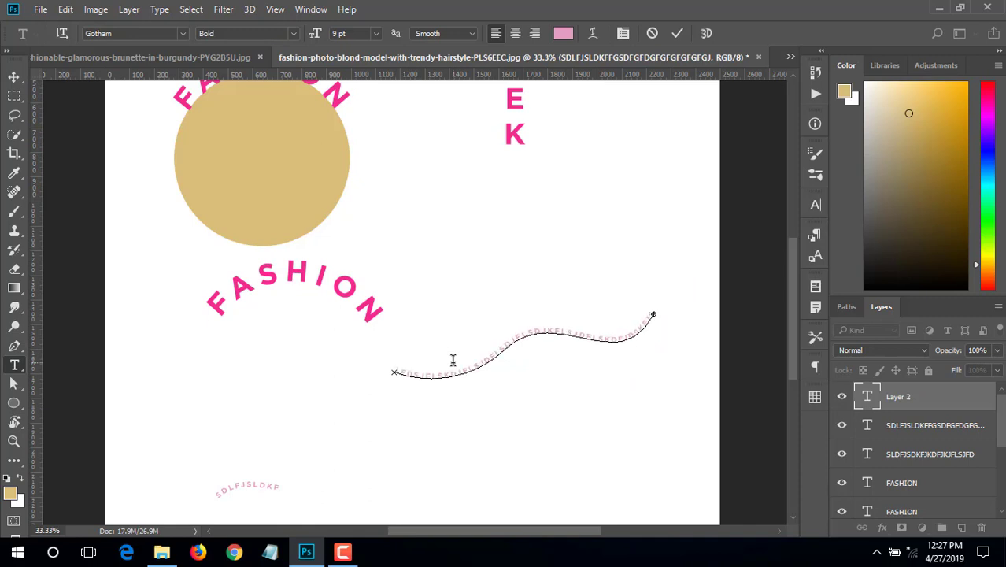
left_click(676, 34)
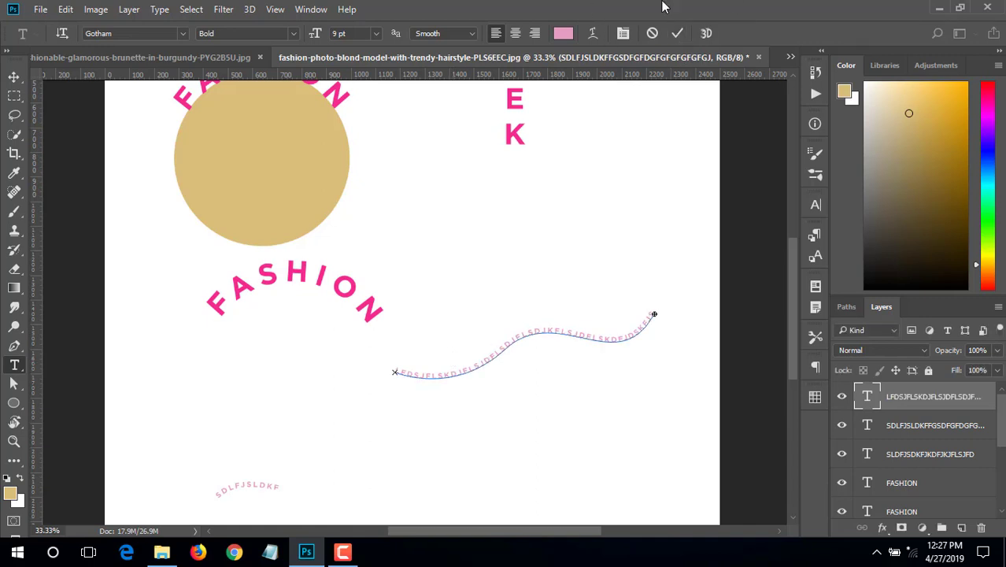
left_click(13, 76)
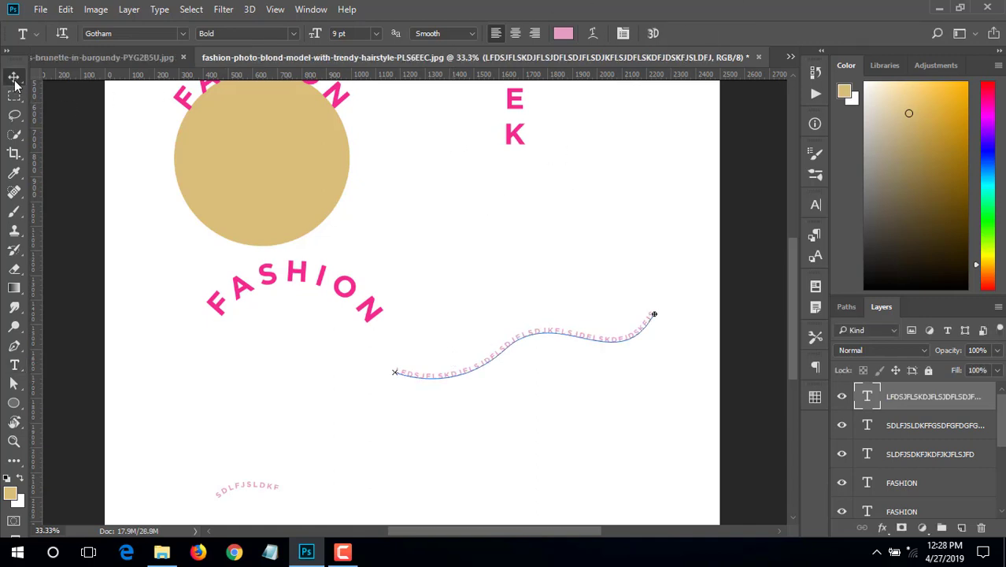
Nudge the wavy text slightly left and down, zoom out, and close the poster
left_click(539, 339)
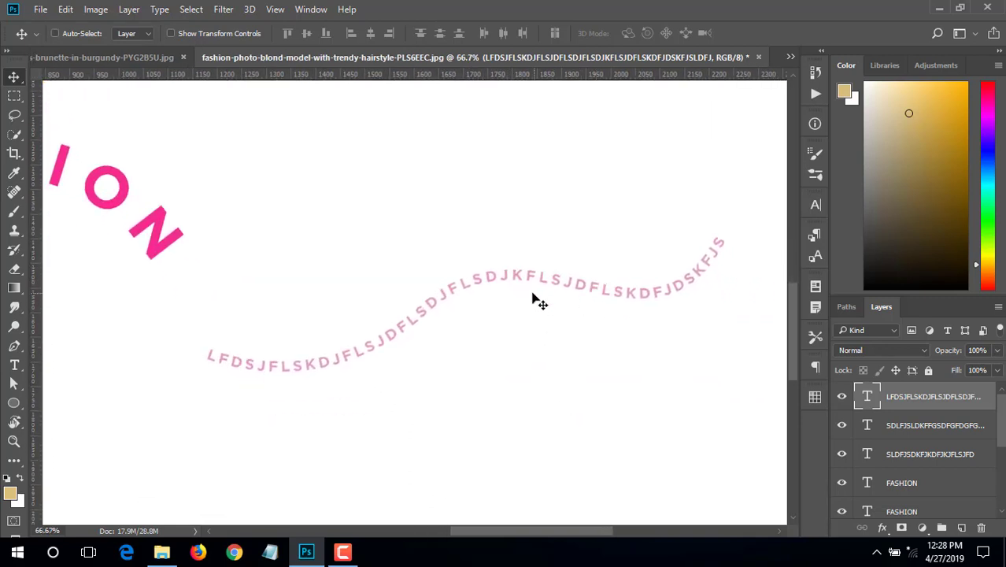
left_click_drag(538, 296, 488, 315)
left_click(346, 291, "ctrl+alt")
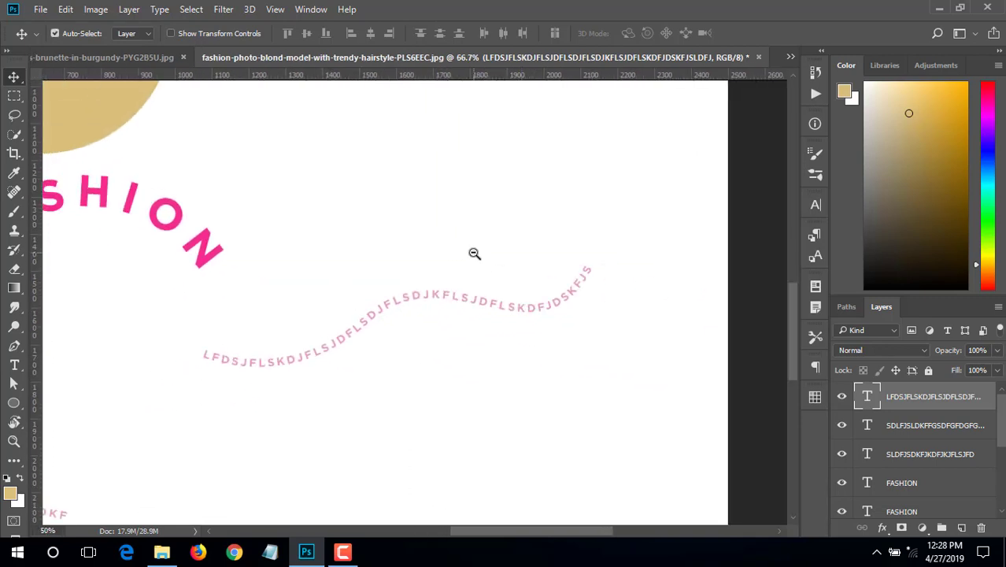
left_click(473, 252, "ctrl+alt")
left_click(472, 252, "ctrl+alt")
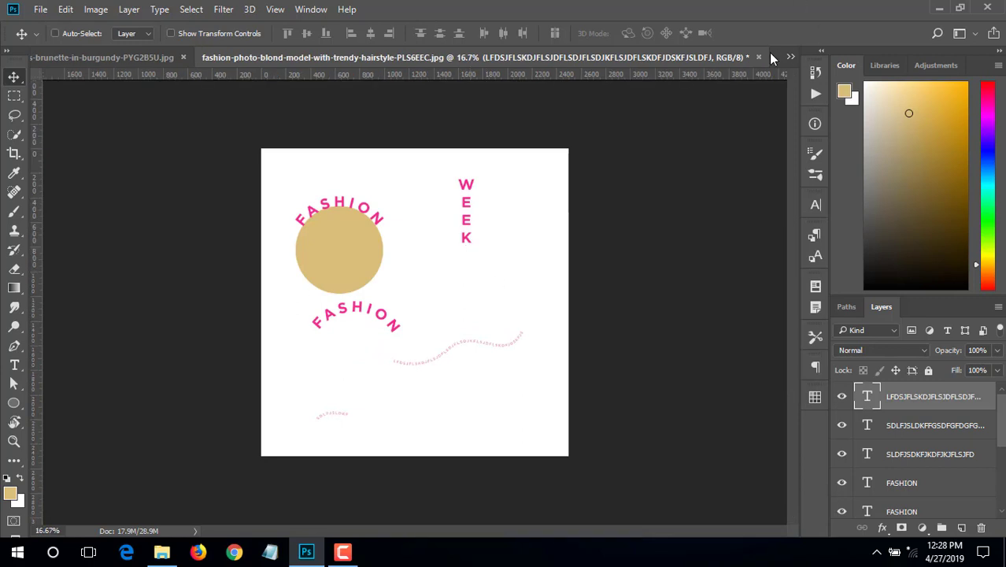
left_click(759, 57)
Discard the poster's unsaved changes and browse the type, shape and path selection flyouts
left_click(525, 218)
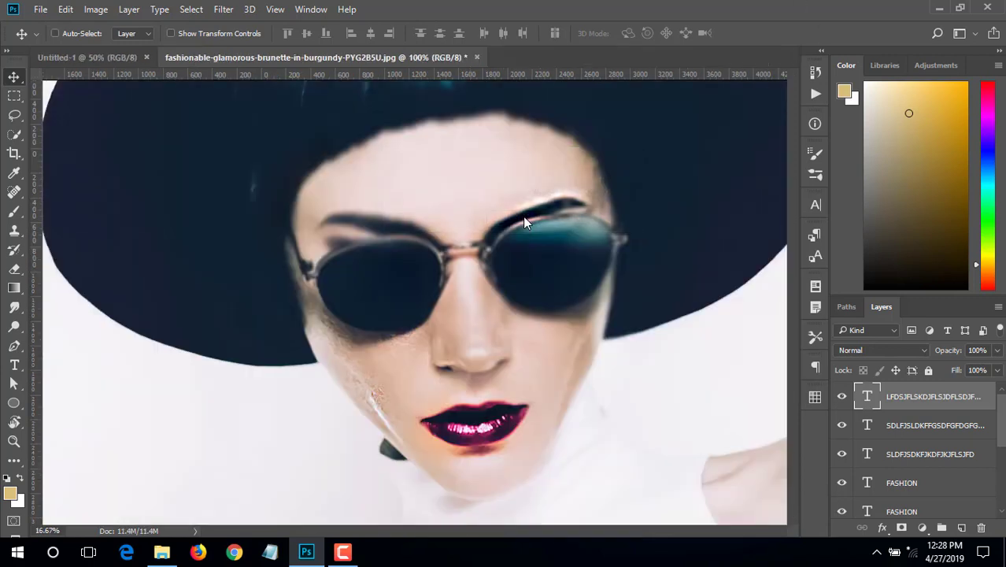
left_click(16, 366)
right_click(15, 365)
left_click(53, 370)
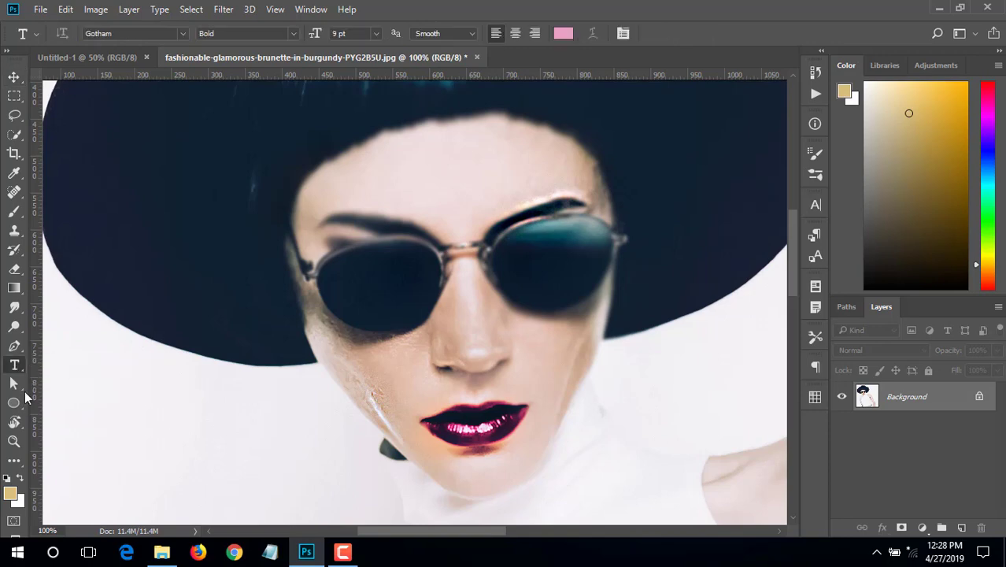
left_click(13, 404)
right_click(13, 405)
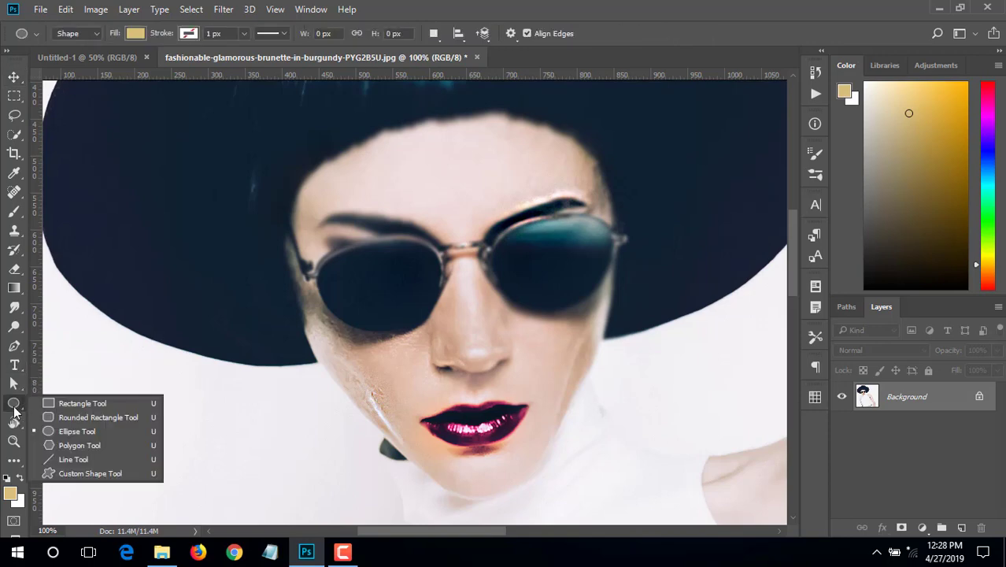
left_click(14, 383)
right_click(13, 384)
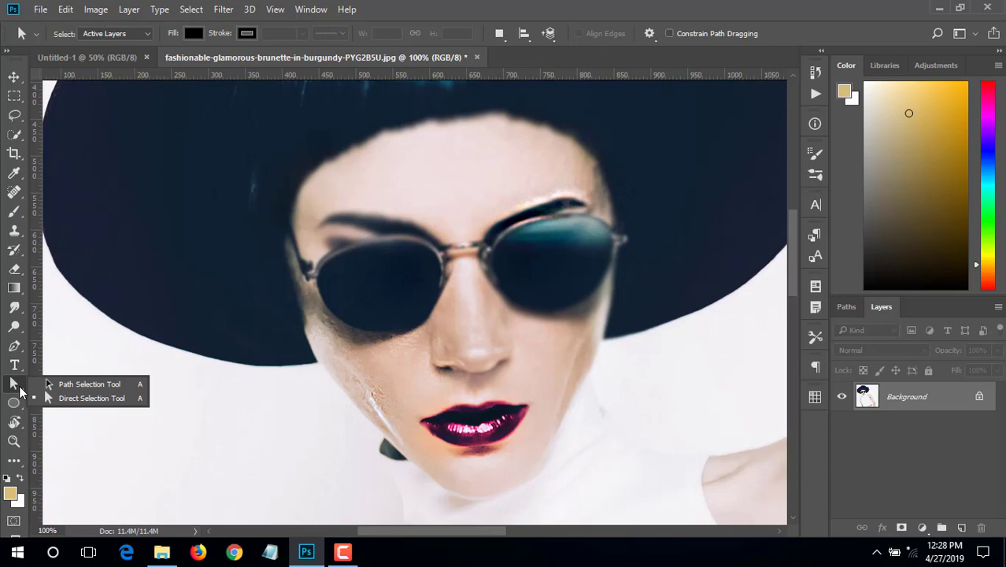
left_click(103, 389)
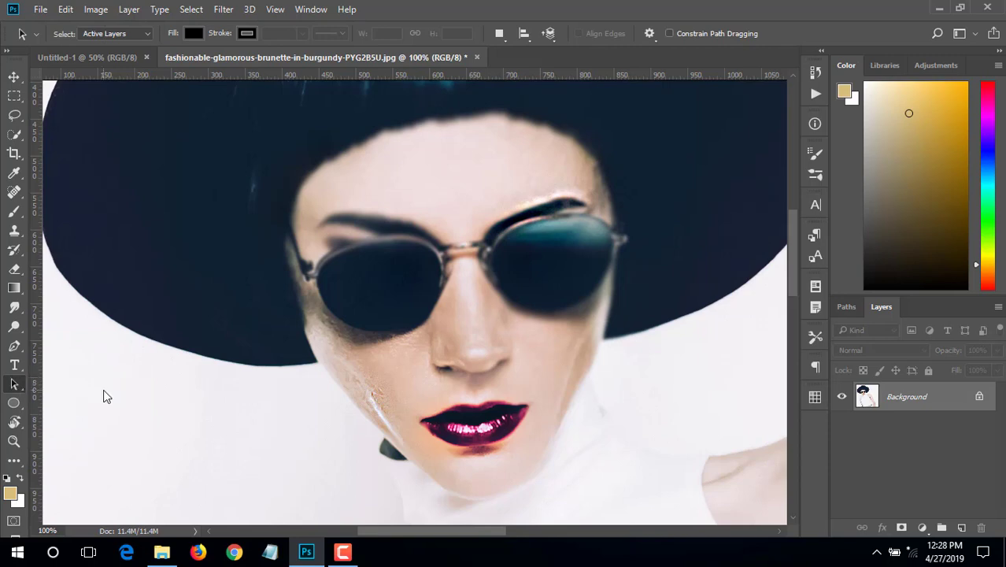
Zoom out on the fashion photo and switch to the blank Untitled-1 document
left_click(537, 280, "alt")
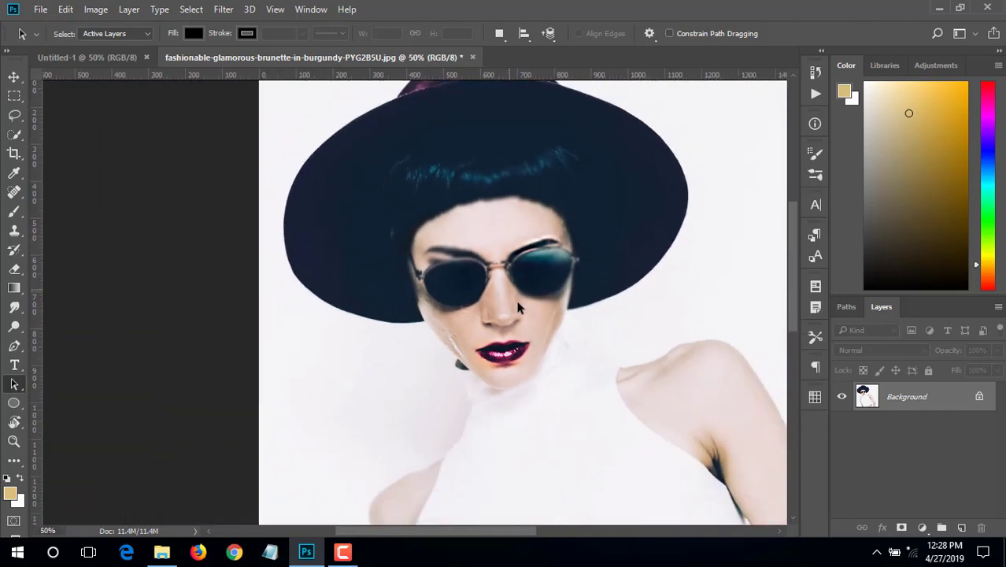
left_click(532, 305, "alt")
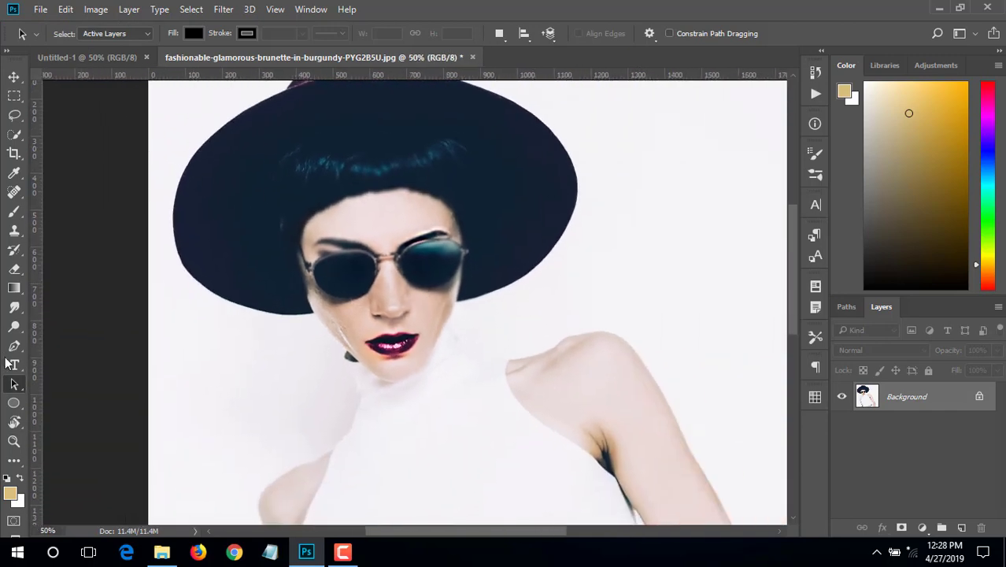
left_click(113, 60)
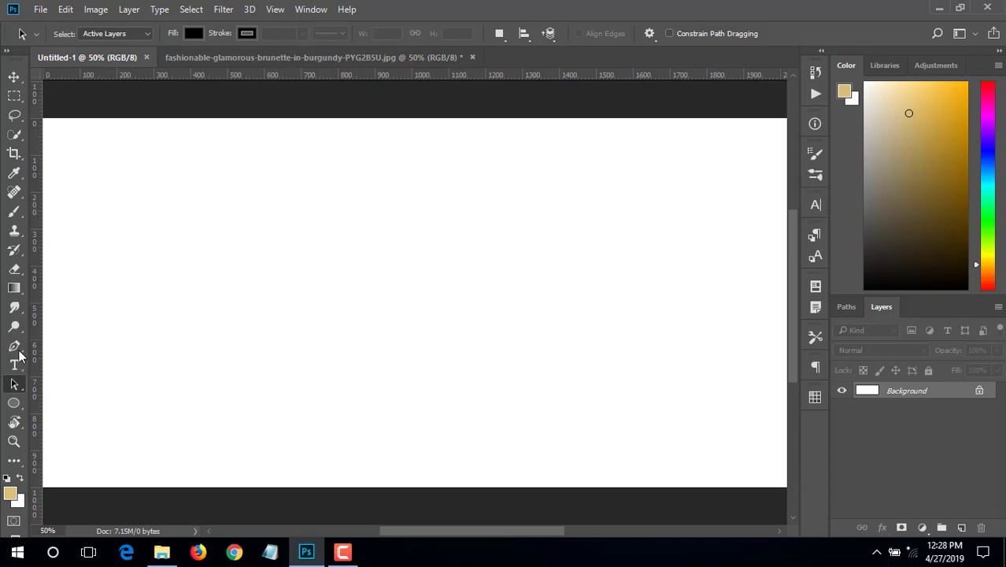
Draw a tan 344 × 344 px circle and close its Properties panel
left_click(13, 403)
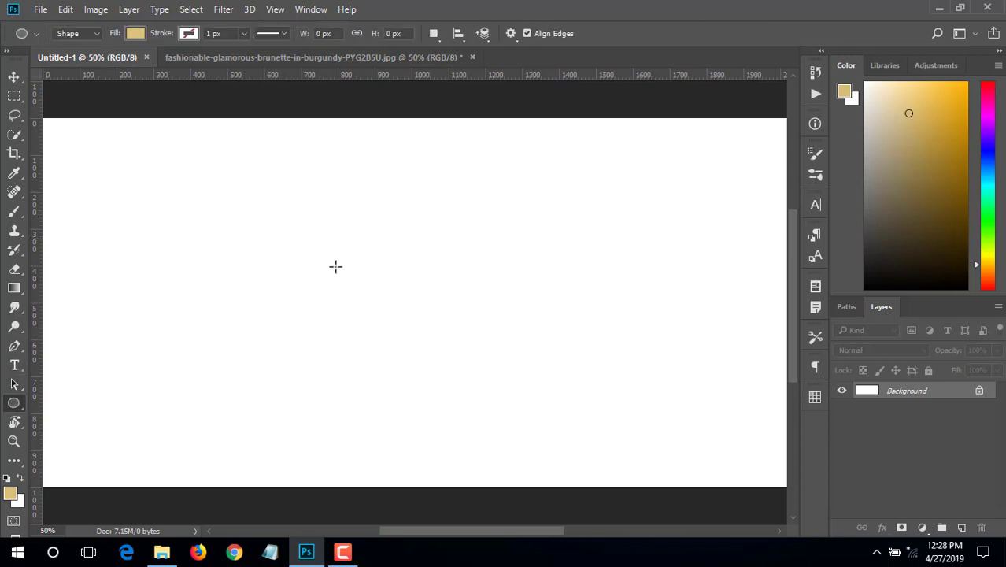
left_click_drag(292, 238, 419, 365)
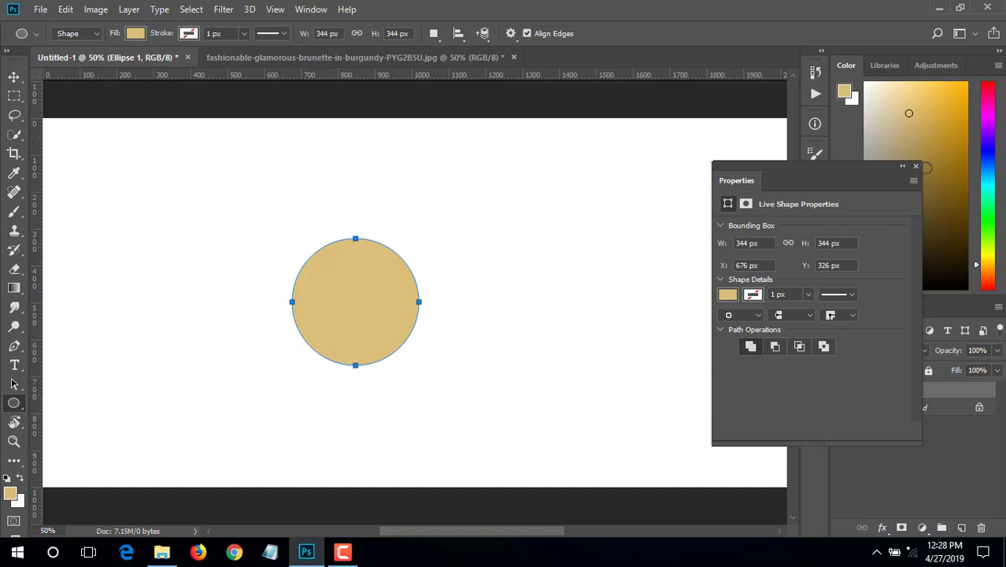
left_click(916, 167)
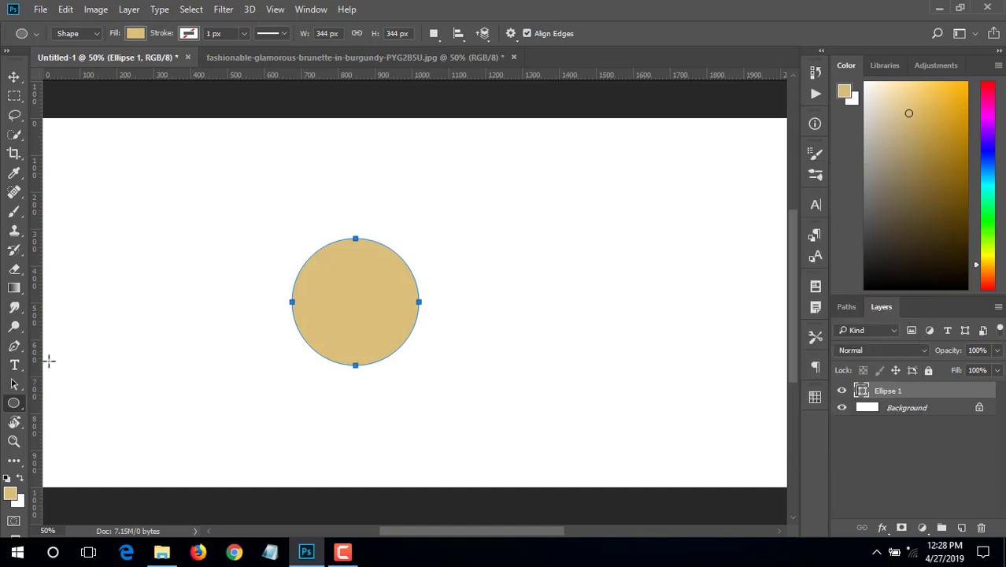
Switch to Direct Selection, zoom in, and select the circle's right anchor
right_click(14, 406)
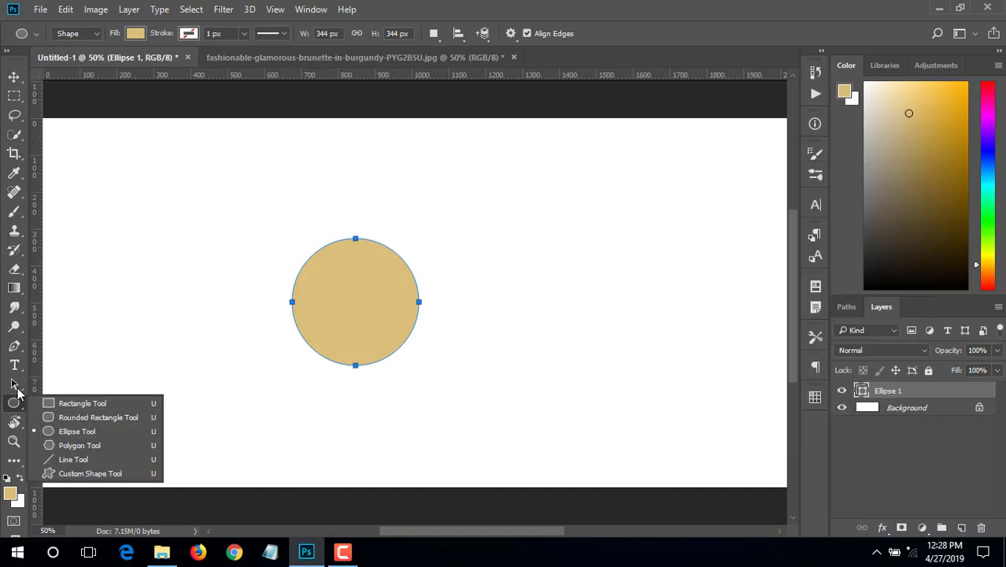
left_click(14, 384)
left_click(81, 399)
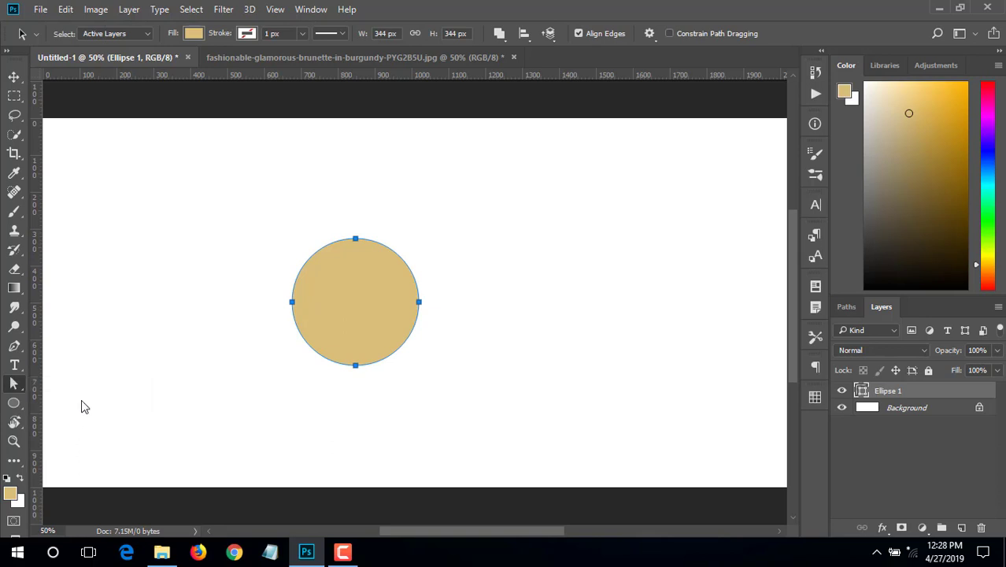
left_click(360, 309)
left_click(440, 302)
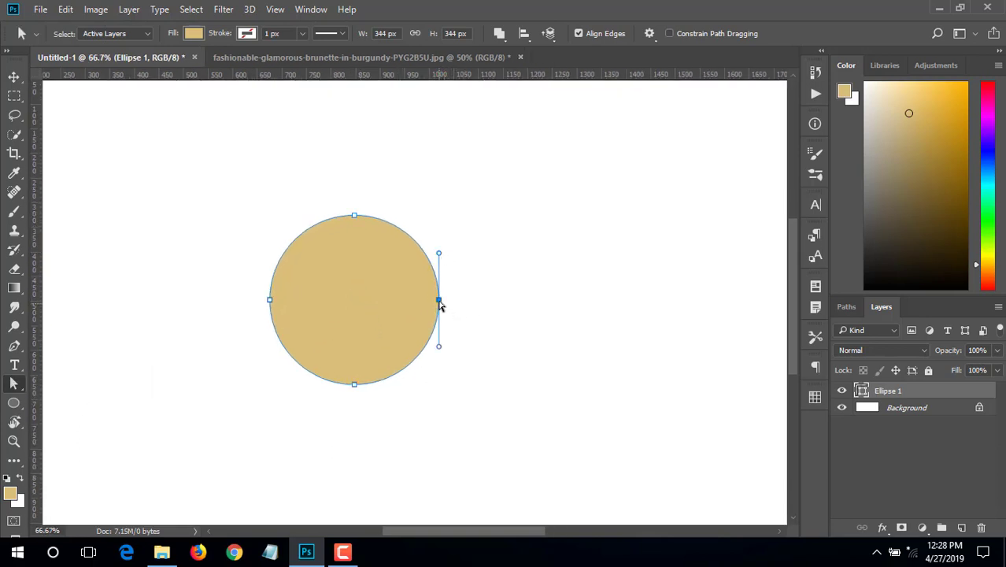
Drag the circle's anchors and handles into an irregular blob, converting it to a path
left_click_drag(439, 299, 476, 301)
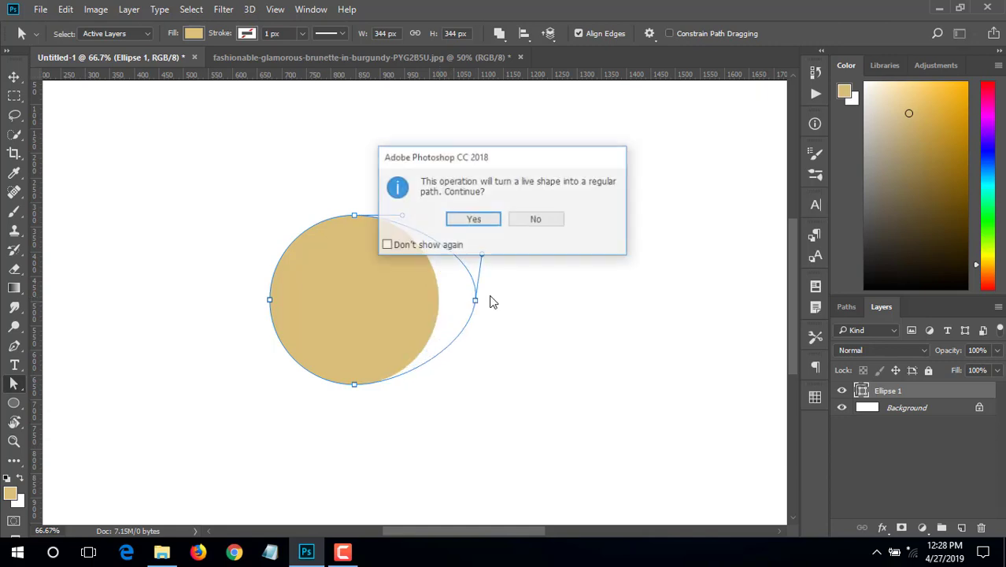
left_click(474, 219)
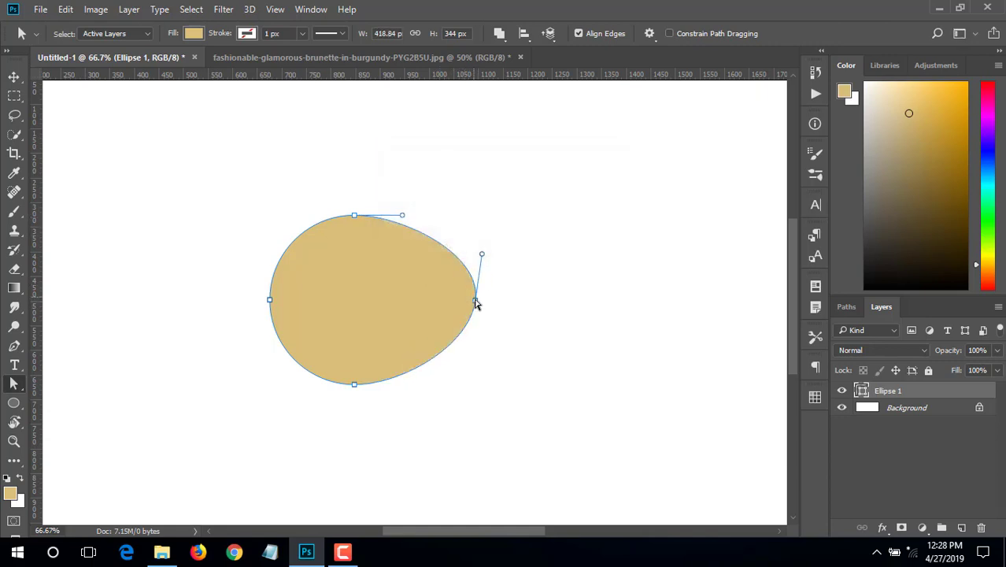
left_click_drag(475, 301, 479, 402)
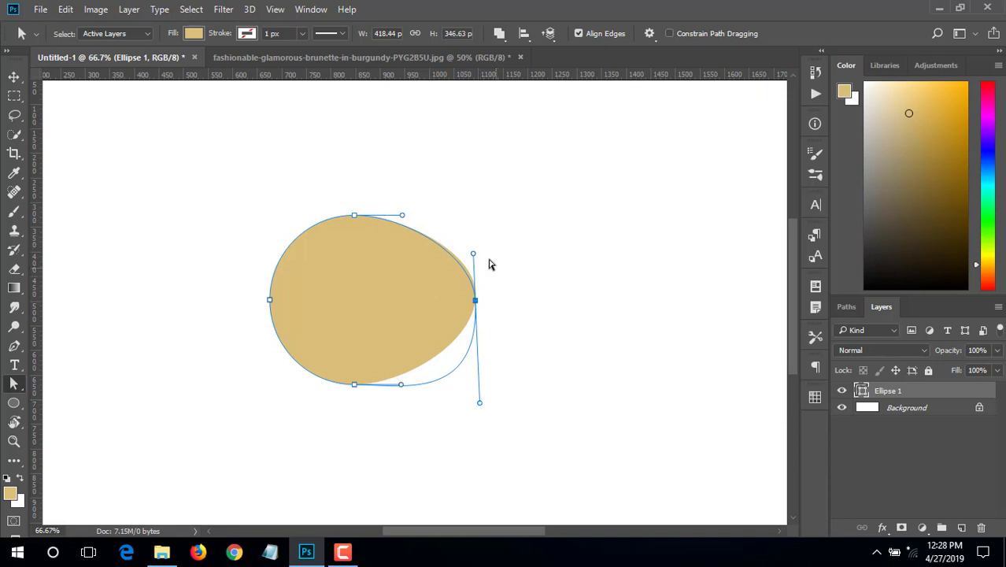
left_click_drag(473, 254, 473, 228)
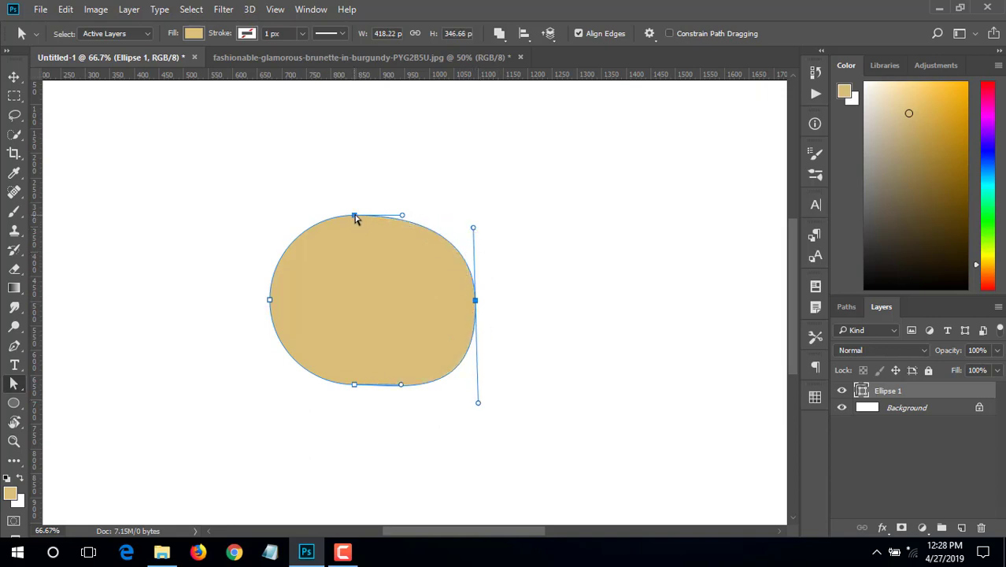
mouse_move(354, 216)
left_mouse_down()
mouse_move(368, 199)
mouse_move(443, 188)
left_mouse_up()
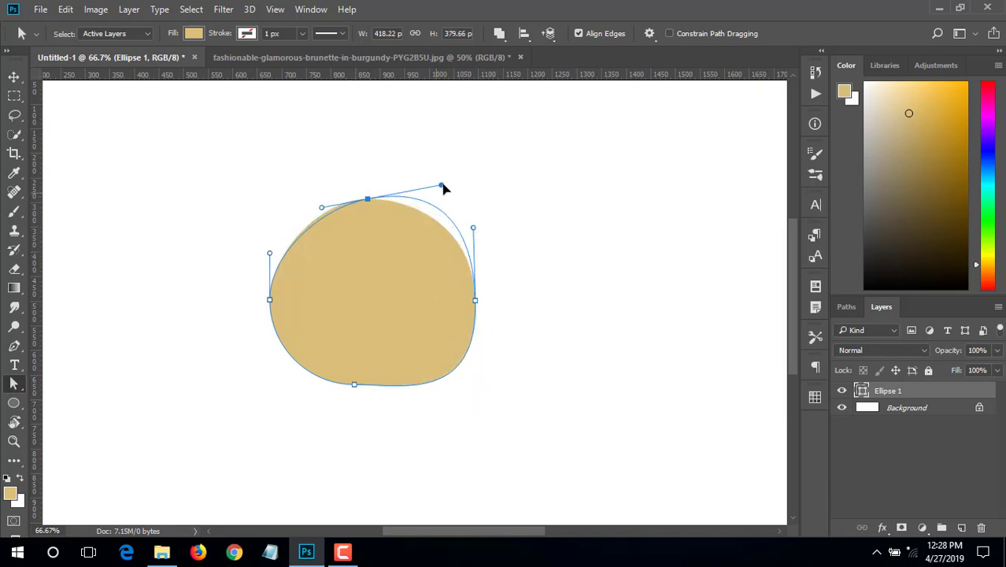
left_click_drag(321, 207, 297, 208)
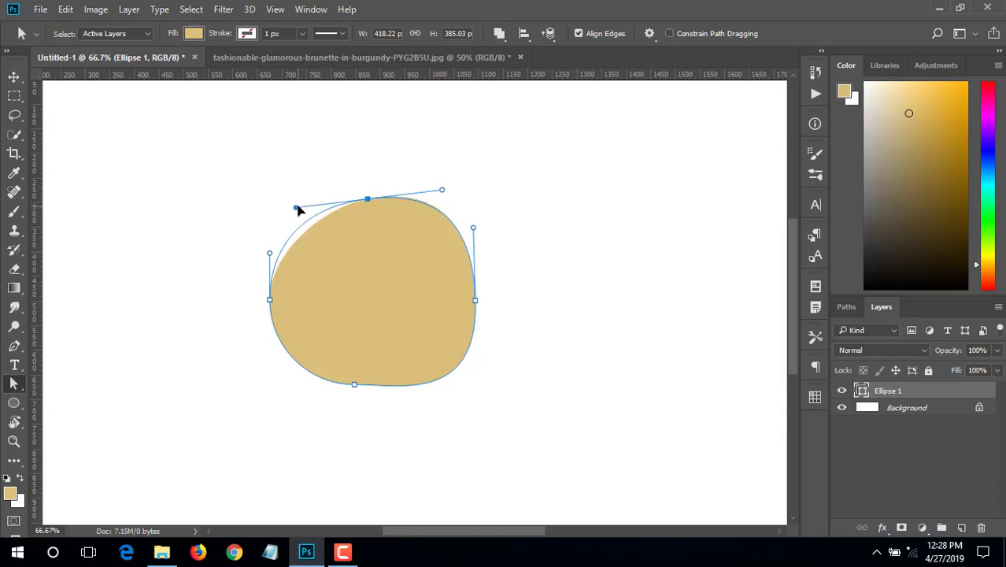
mouse_move(354, 385)
left_mouse_down()
mouse_move(360, 410)
mouse_move(421, 434)
left_mouse_up()
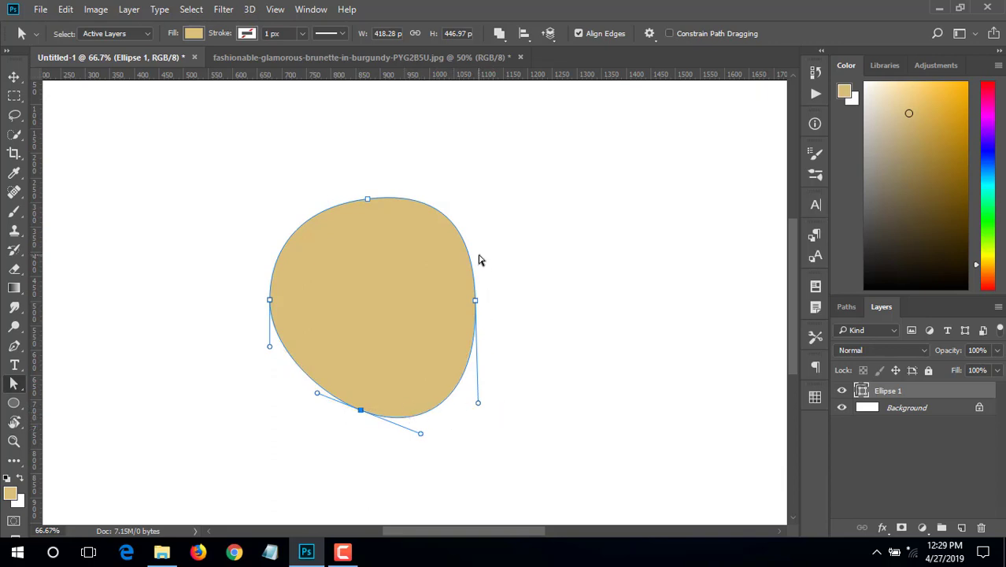
Move the whole blob up and right with Path Selection, then back left
right_click(17, 385)
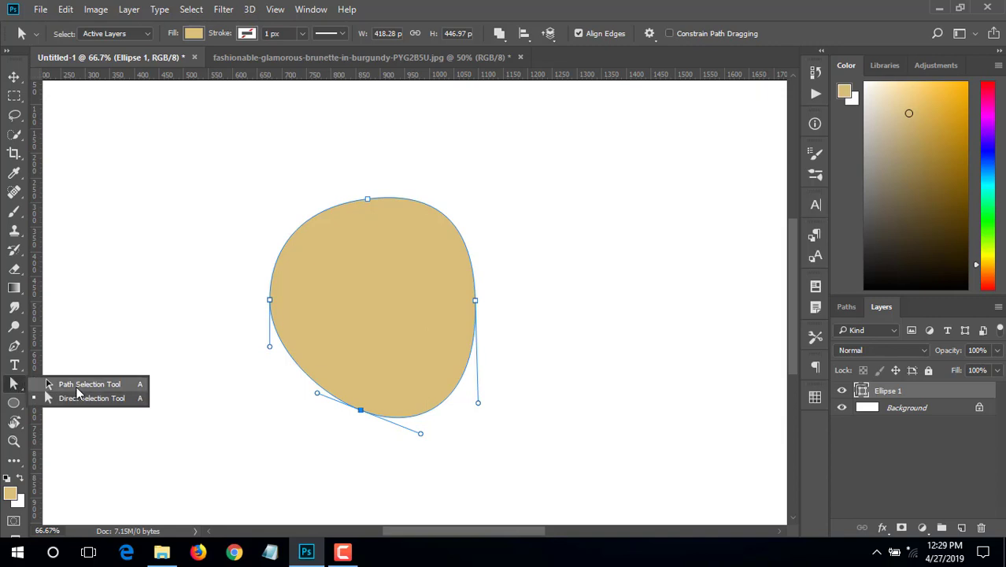
left_click(79, 384)
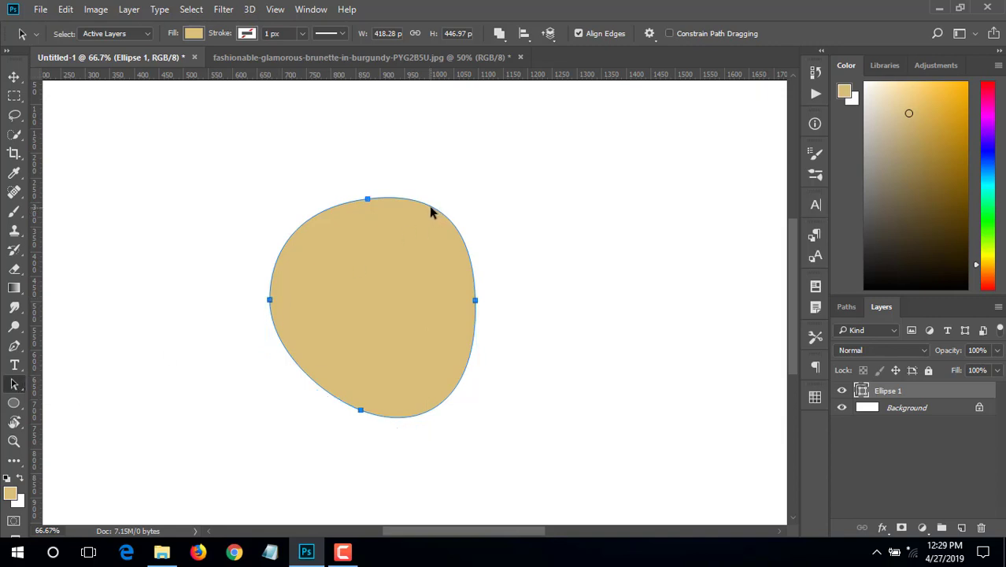
left_click_drag(431, 211, 527, 172)
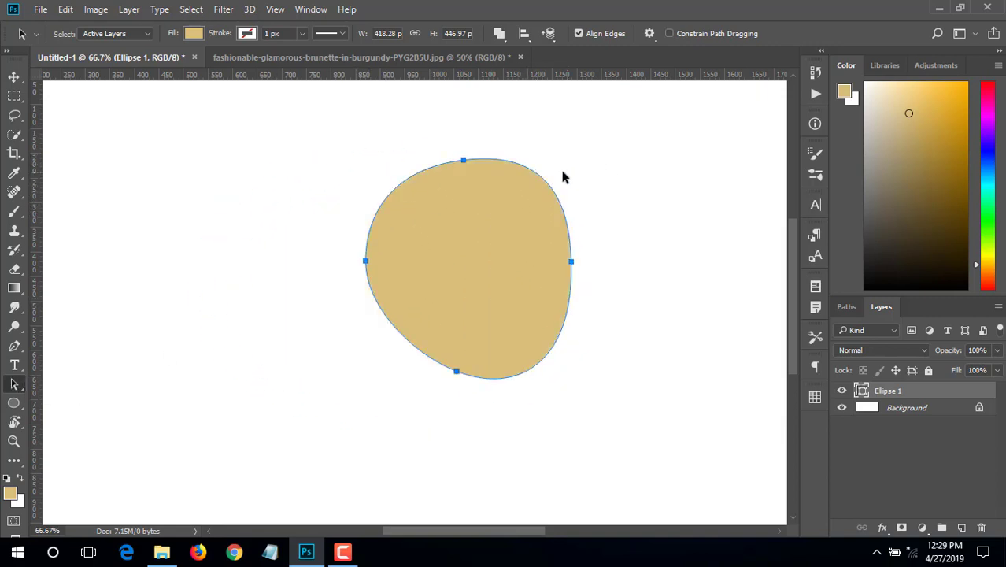
left_click_drag(494, 163, 331, 173)
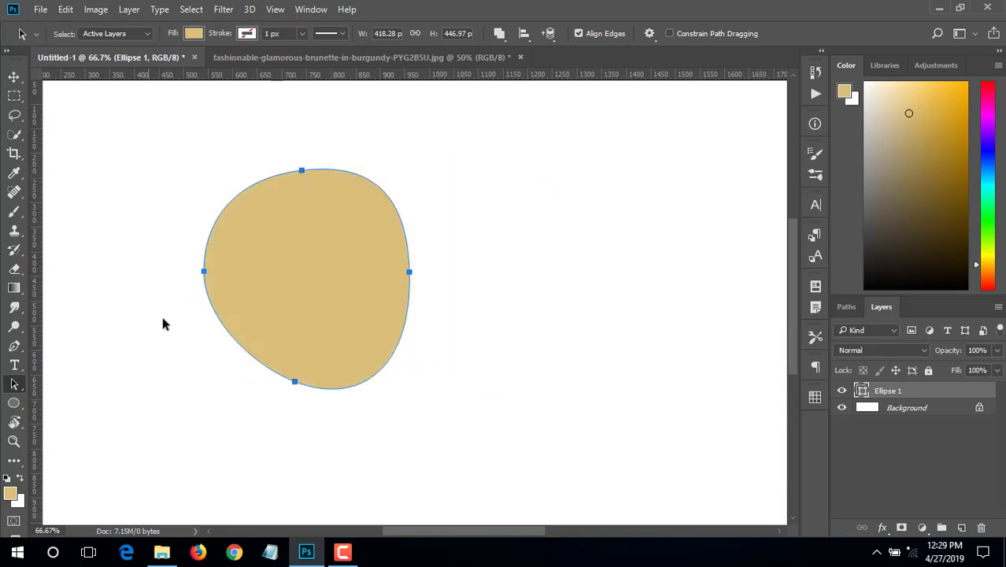
right_click(21, 391)
Reshape the blob further by pulling its right, top, lower-right and upper-left anchors
left_click(74, 397)
left_click(408, 273)
left_click(409, 271)
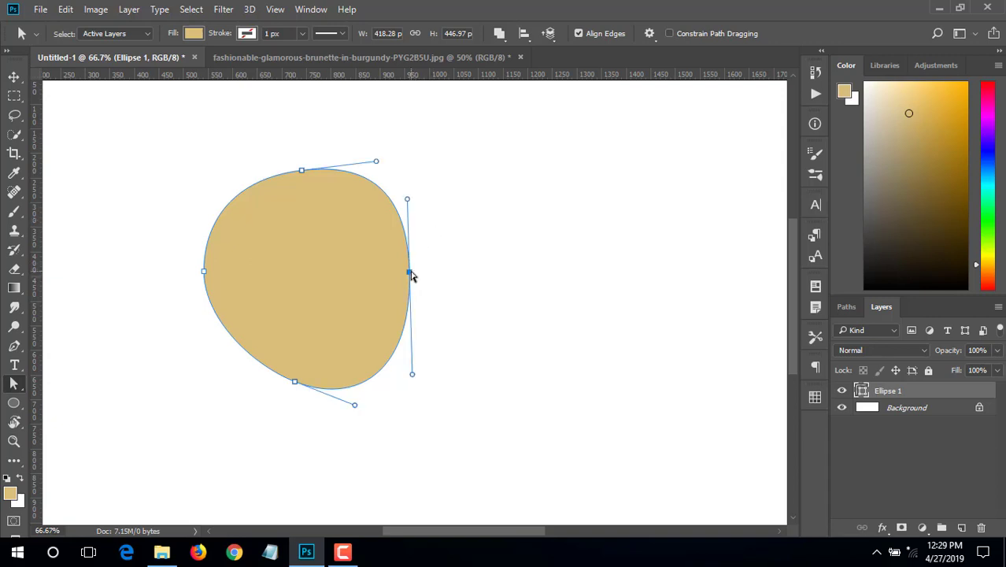
left_click_drag(411, 271, 506, 227)
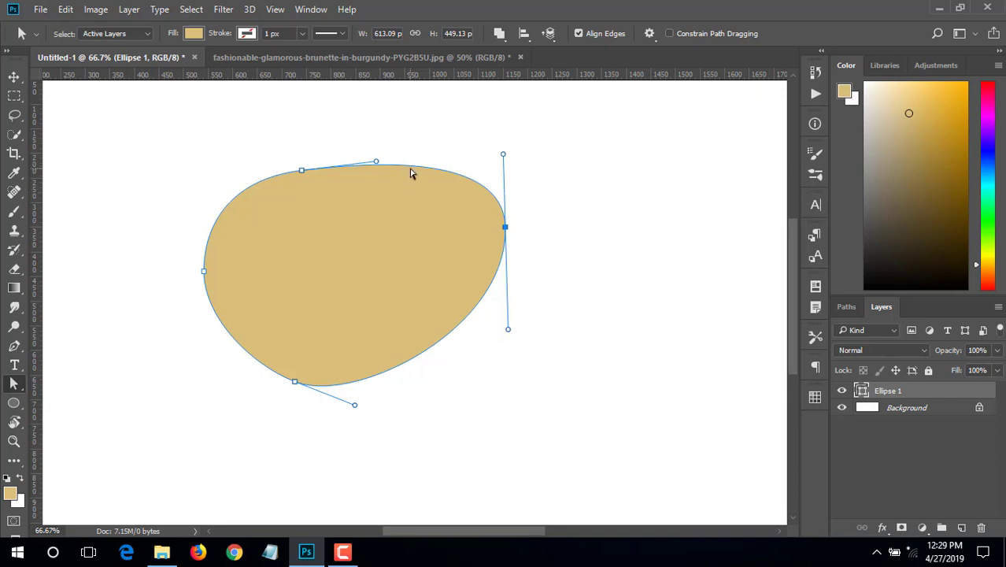
mouse_move(410, 173)
left_mouse_down()
mouse_move(420, 117)
mouse_move(418, 127)
left_mouse_up()
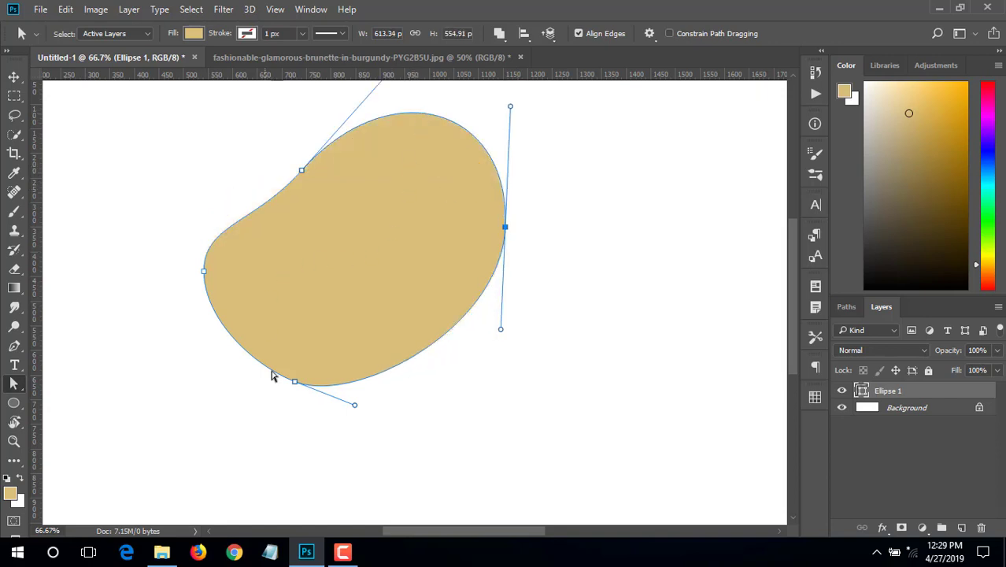
mouse_move(391, 373)
left_mouse_down()
mouse_move(461, 395)
mouse_move(466, 379)
left_mouse_up()
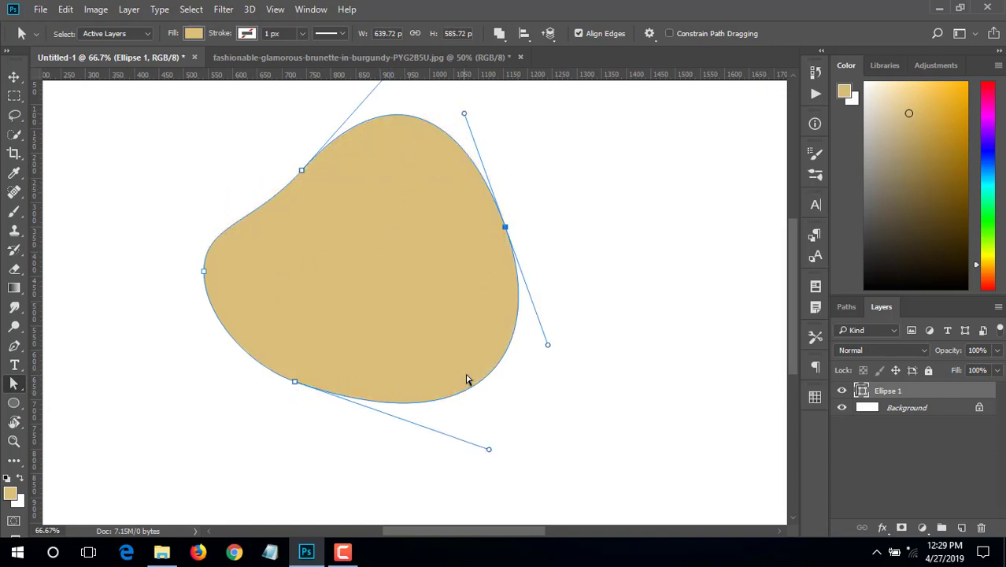
left_click_drag(303, 170, 314, 196)
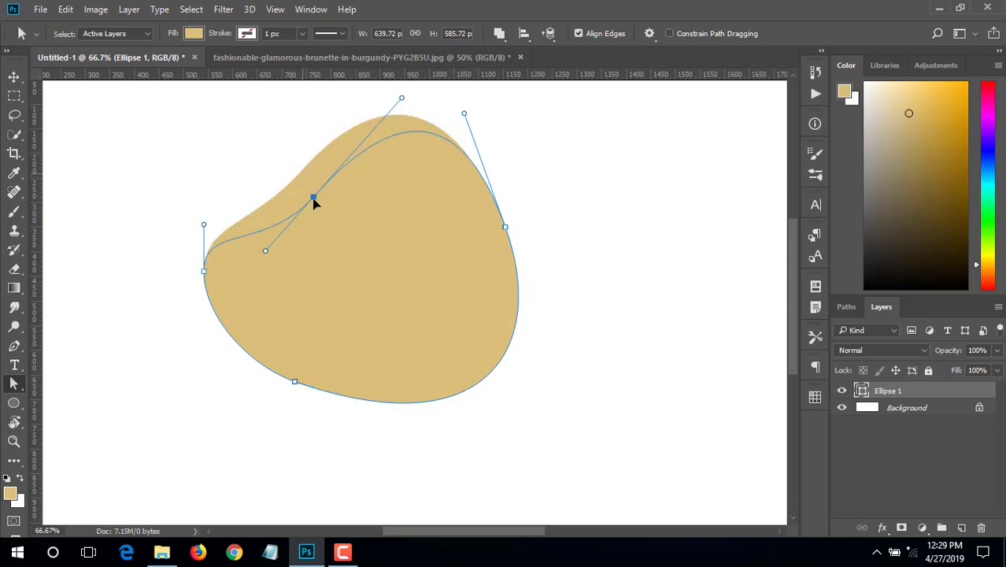
Reposition the blob several times with Path Selection, then delete the Ellipse 1 layer
right_click(18, 386)
left_click(79, 389)
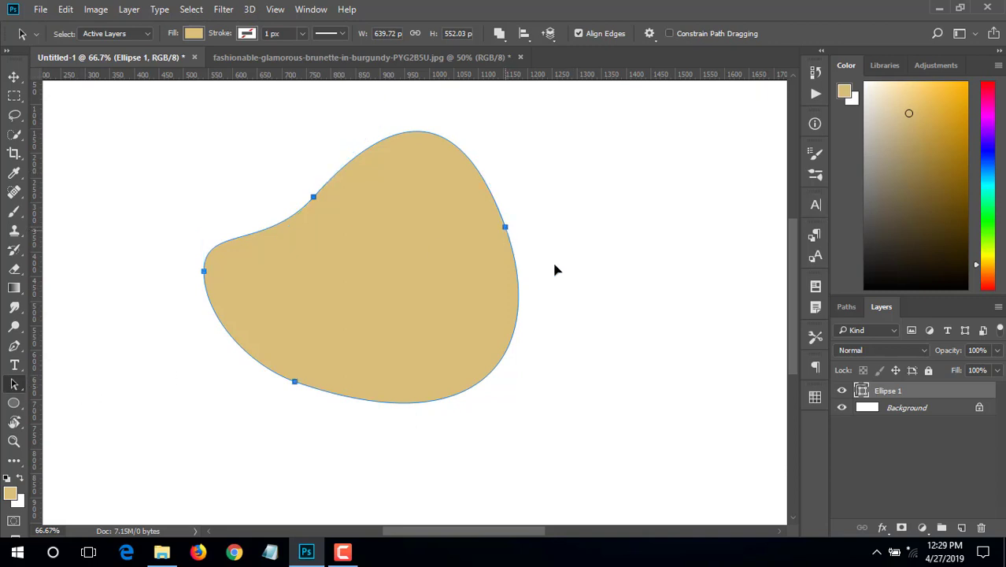
left_click_drag(505, 228, 695, 187)
key("ctrl+z")
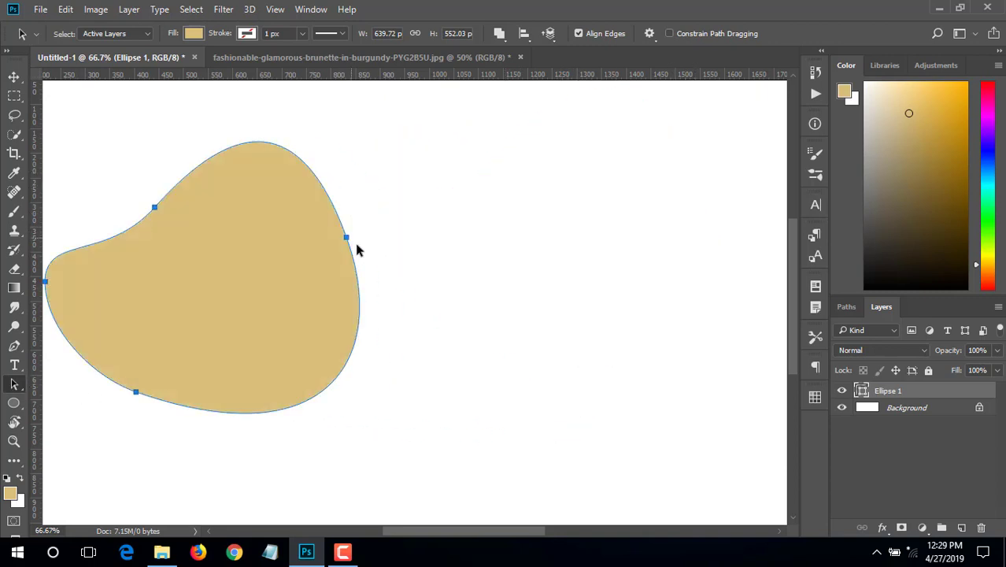
left_click_drag(350, 241, 476, 203)
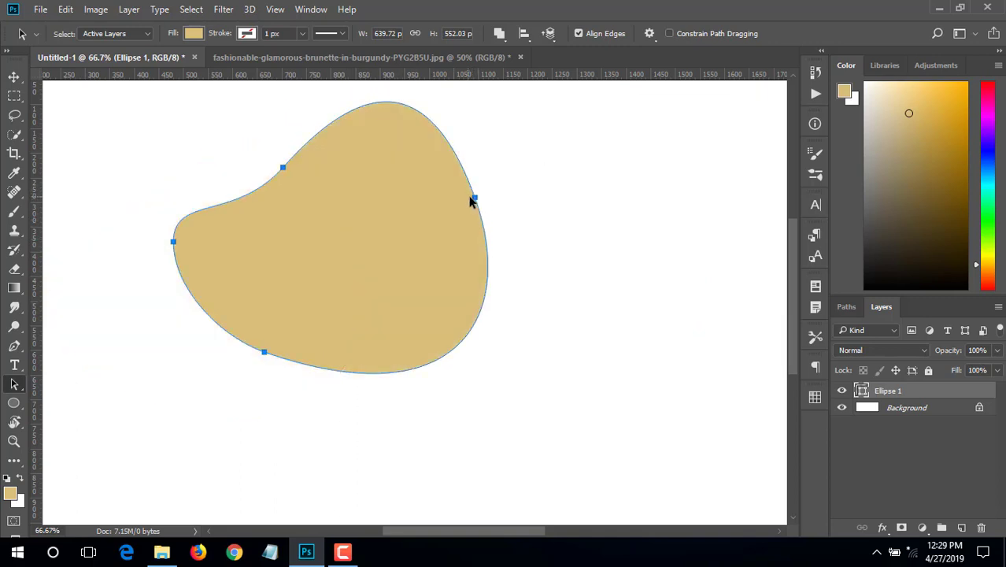
left_click_drag(463, 220, 440, 288)
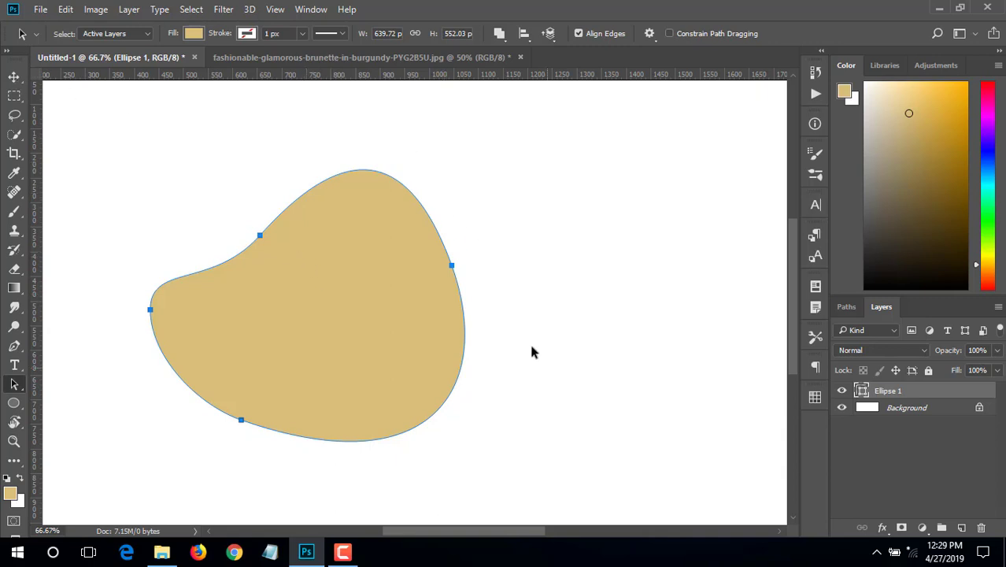
left_click_drag(453, 269, 551, 237)
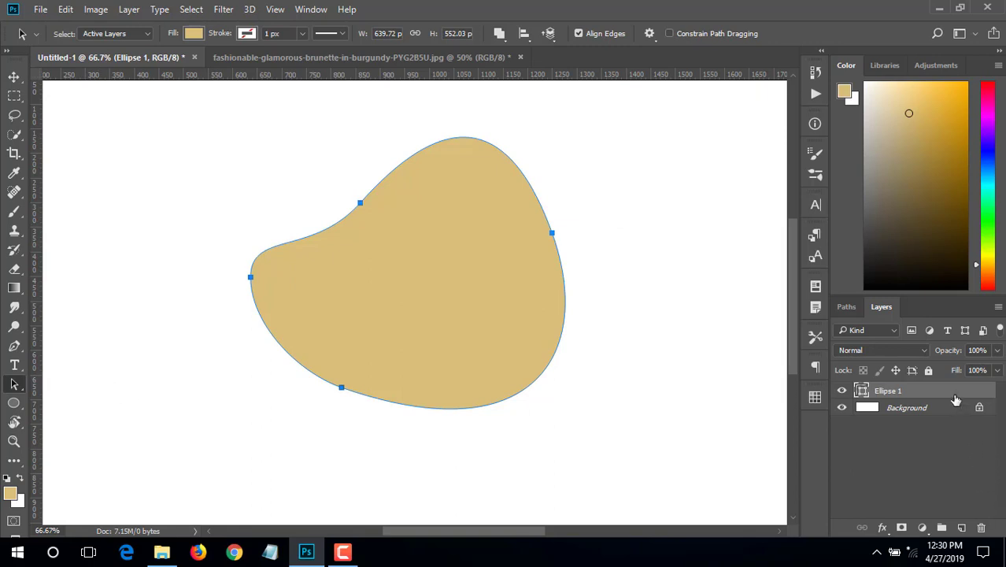
left_click_drag(951, 394, 983, 526)
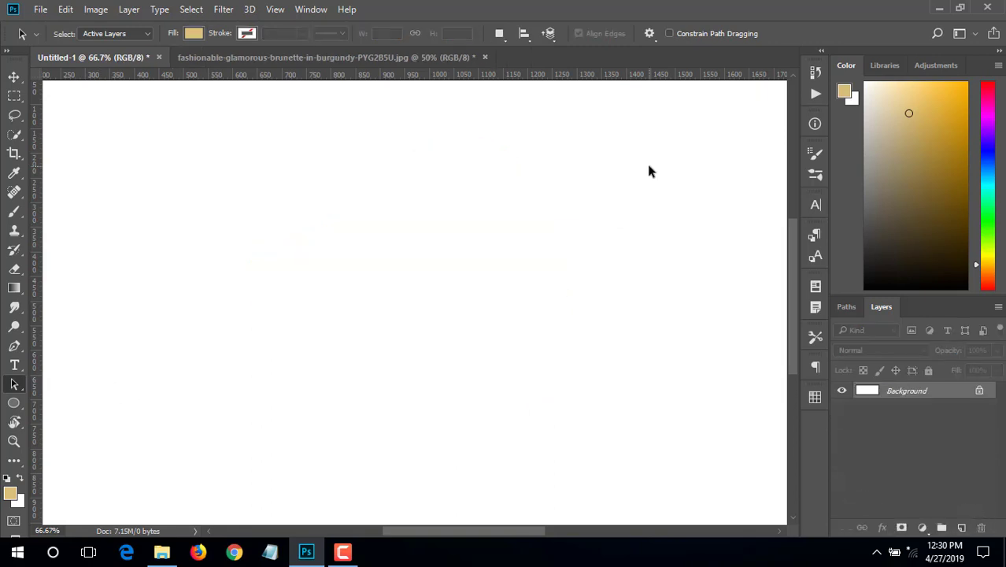
Open the shape tool flyout listing Rectangle through Custom Shape
left_click(13, 403)
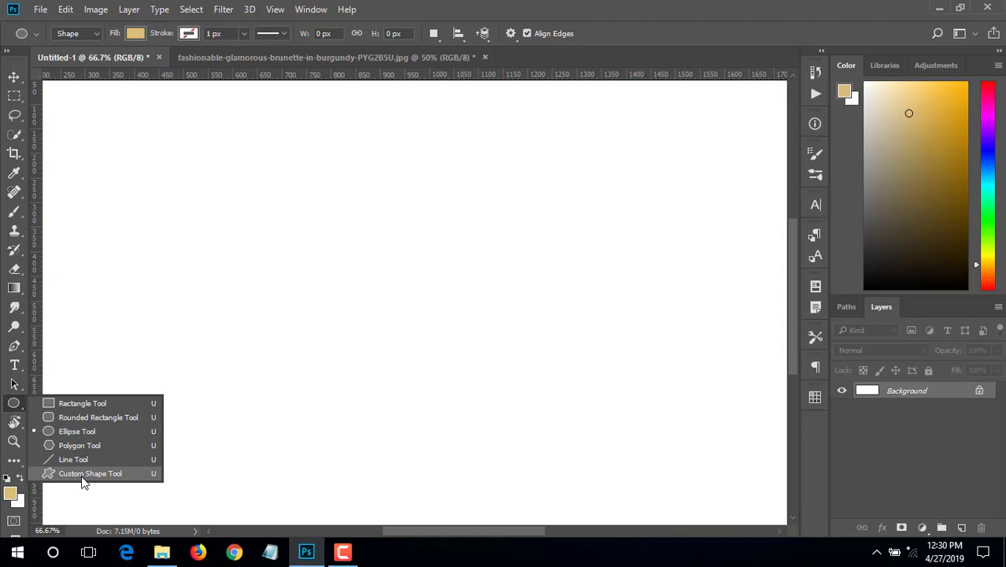
Draw an 881 × 512 px tan rectangle and close its Properties panel
left_click(96, 404)
mouse_move(186, 209)
left_mouse_down()
mouse_move(498, 440)
mouse_move(409, 368)
mouse_move(240, 402)
mouse_move(442, 332)
mouse_move(649, 337)
mouse_move(642, 449)
mouse_move(409, 297)
mouse_move(244, 393)
mouse_move(230, 307)
mouse_move(523, 427)
mouse_move(263, 287)
mouse_move(393, 409)
mouse_move(234, 299)
mouse_move(283, 299)
mouse_move(326, 392)
mouse_move(267, 335)
mouse_move(351, 434)
mouse_move(265, 276)
mouse_move(475, 359)
mouse_move(591, 375)
mouse_move(624, 393)
mouse_move(633, 427)
mouse_move(619, 460)
left_mouse_up()
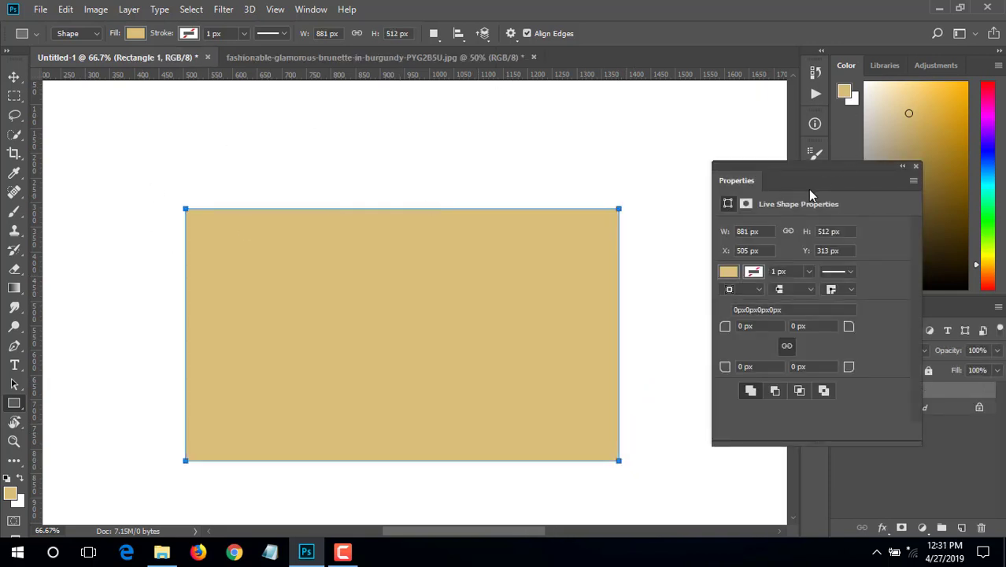
left_click_drag(800, 171, 725, 170)
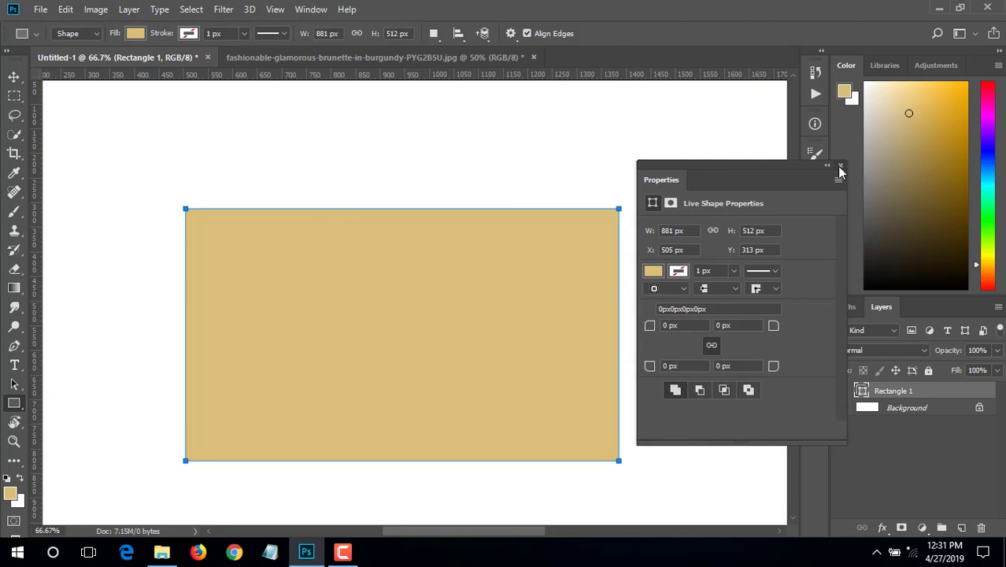
left_click(840, 168)
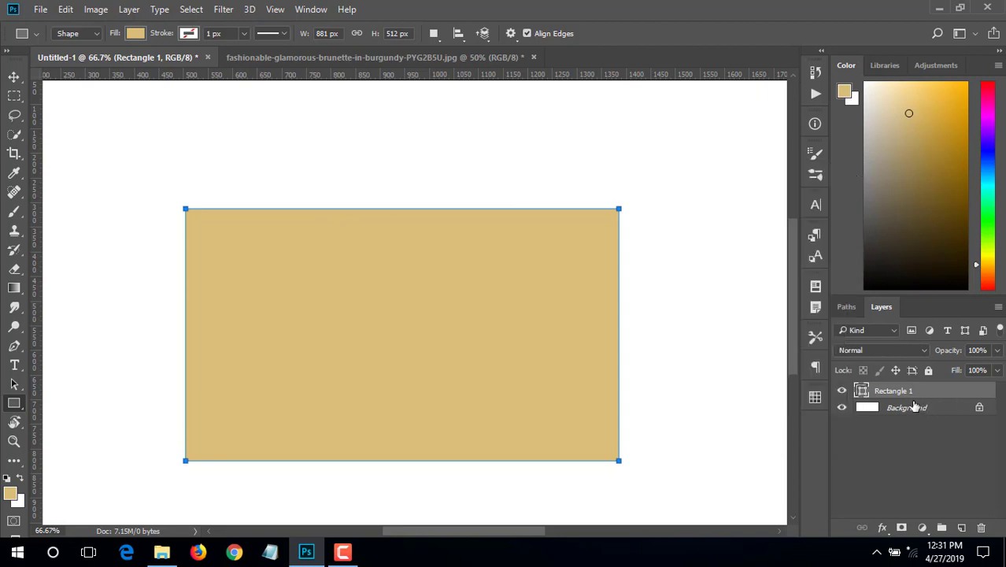
Move the tan rectangle down and right, then marquee a rectangular area above it
left_click(14, 78)
left_click_drag(303, 256, 319, 307)
left_click(15, 95)
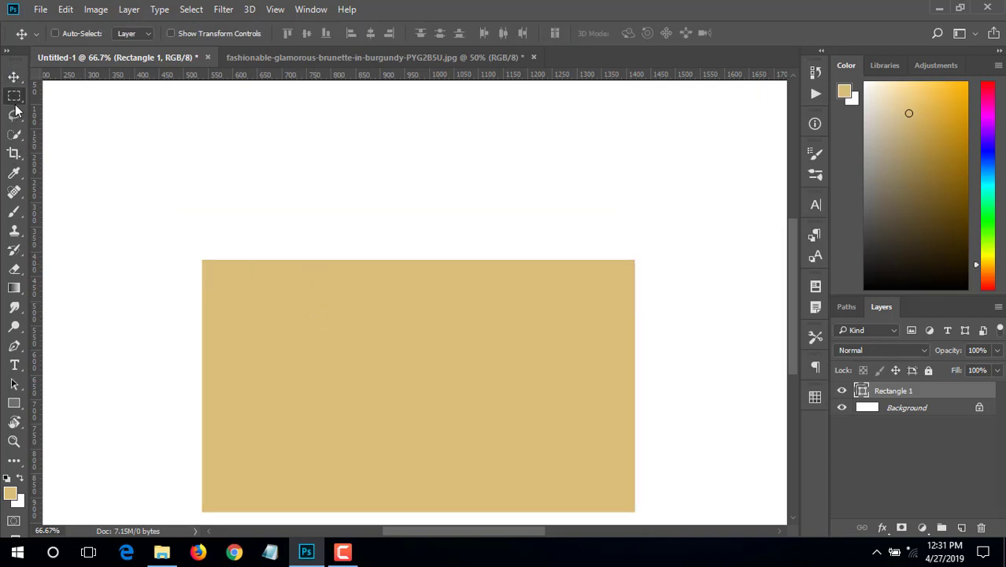
left_click(79, 96)
left_click_drag(123, 107, 410, 237)
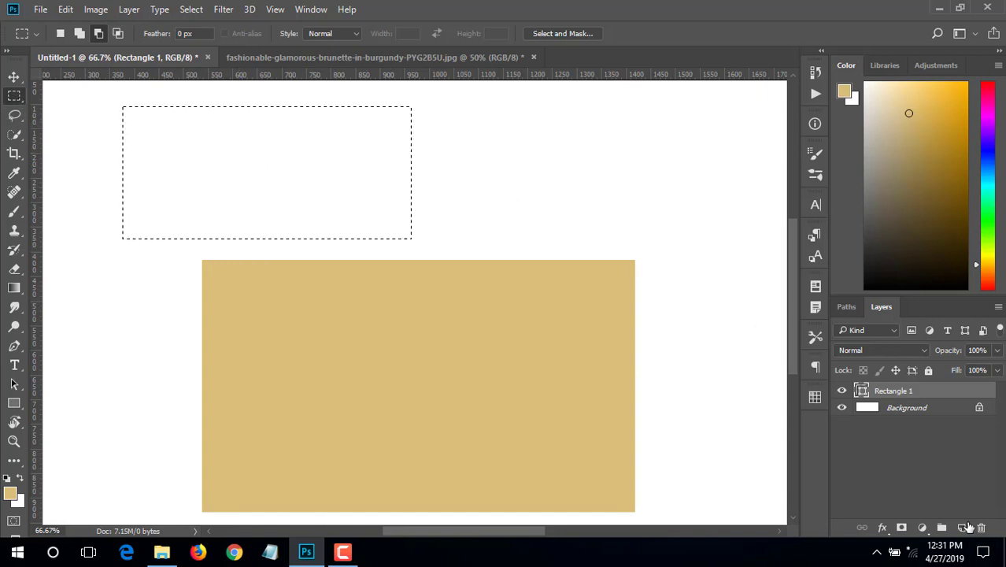
Fill the selection with teal on a new Layer 1 and deselect
left_click(962, 526)
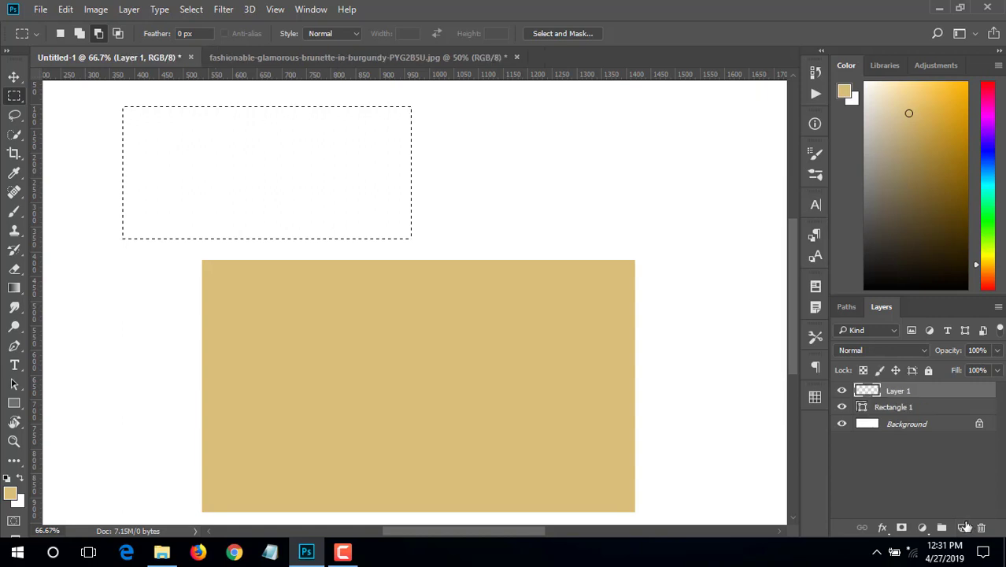
left_click(66, 10)
left_click(103, 230)
left_click(635, 259)
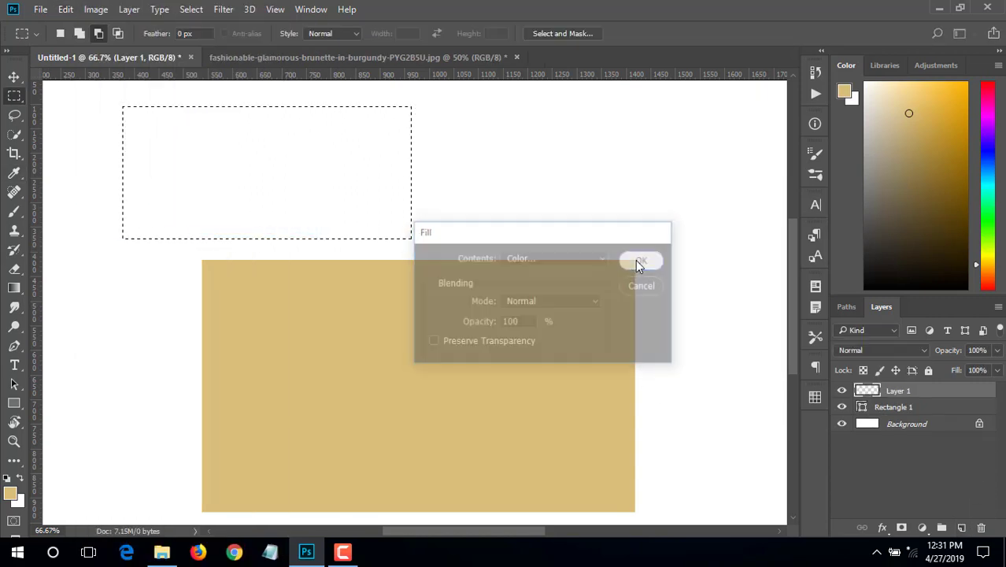
left_click(178, 173)
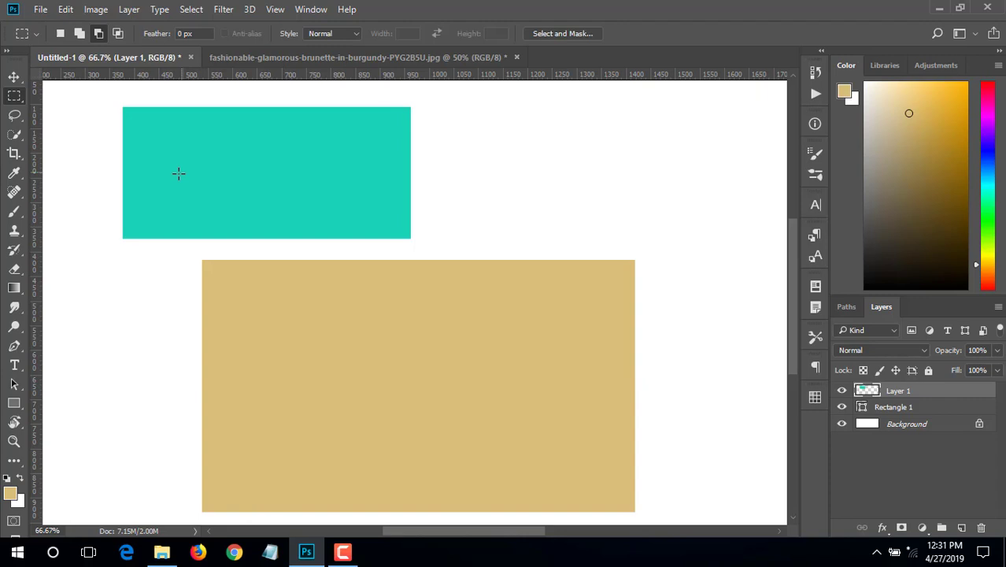
Reposition the teal rectangle to the right with several Move-tool drags
left_click(14, 76)
left_click_drag(244, 111, 319, 181)
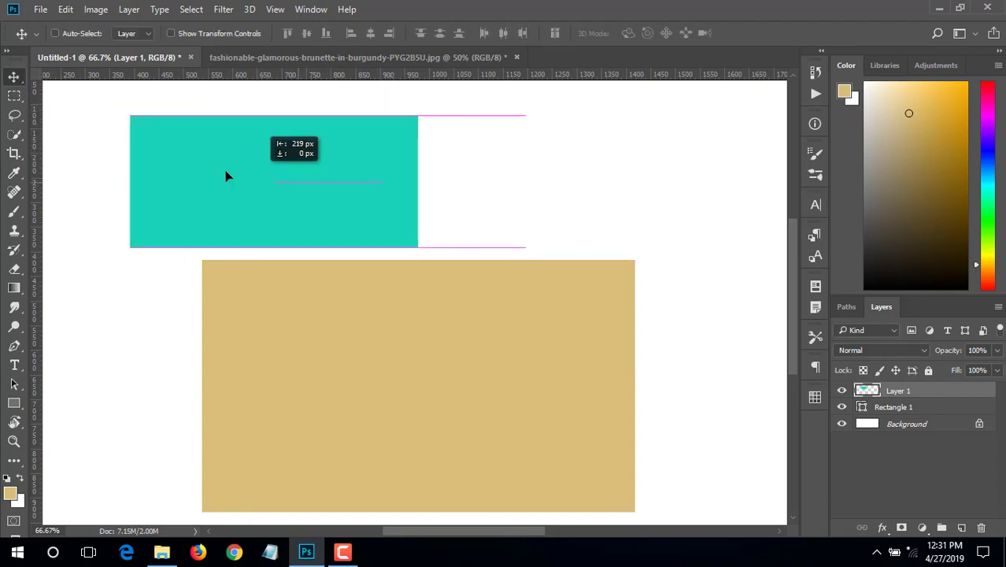
mouse_move(370, 166)
left_mouse_down()
mouse_move(394, 153)
mouse_move(410, 184)
left_mouse_up()
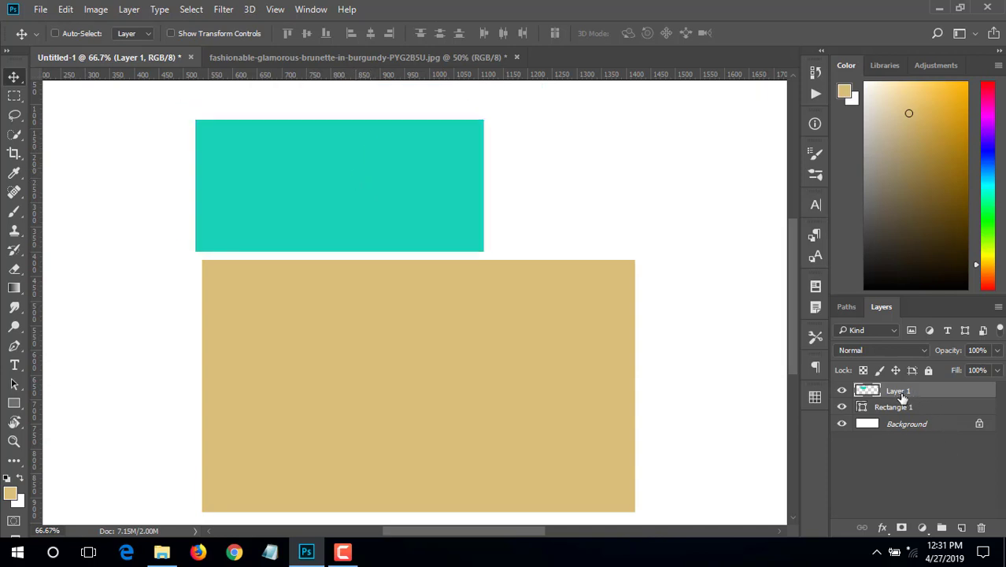
left_click_drag(411, 206, 345, 191)
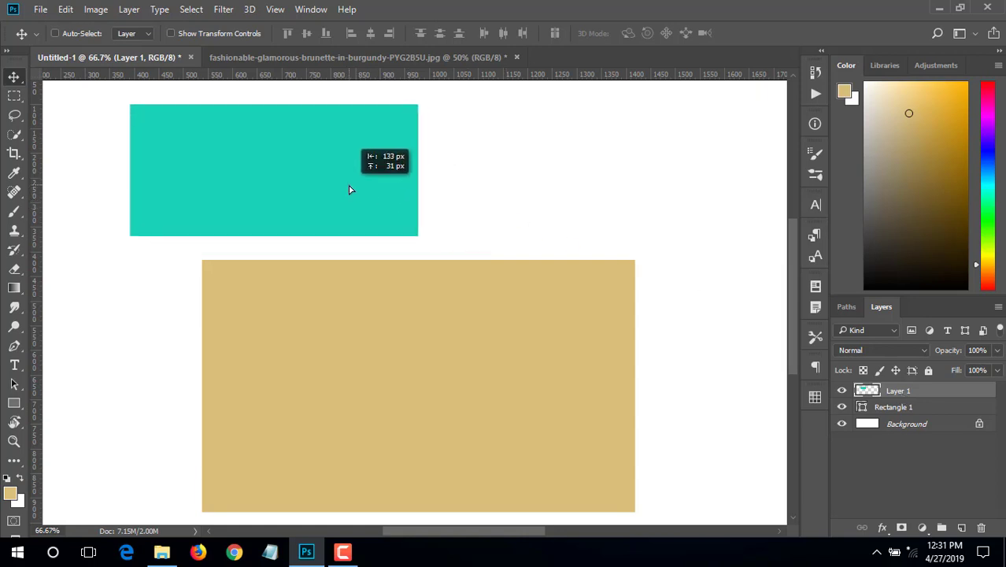
Shift the tan rectangle up and left, then move the teal rectangle right
left_click(553, 382, "ctrl")
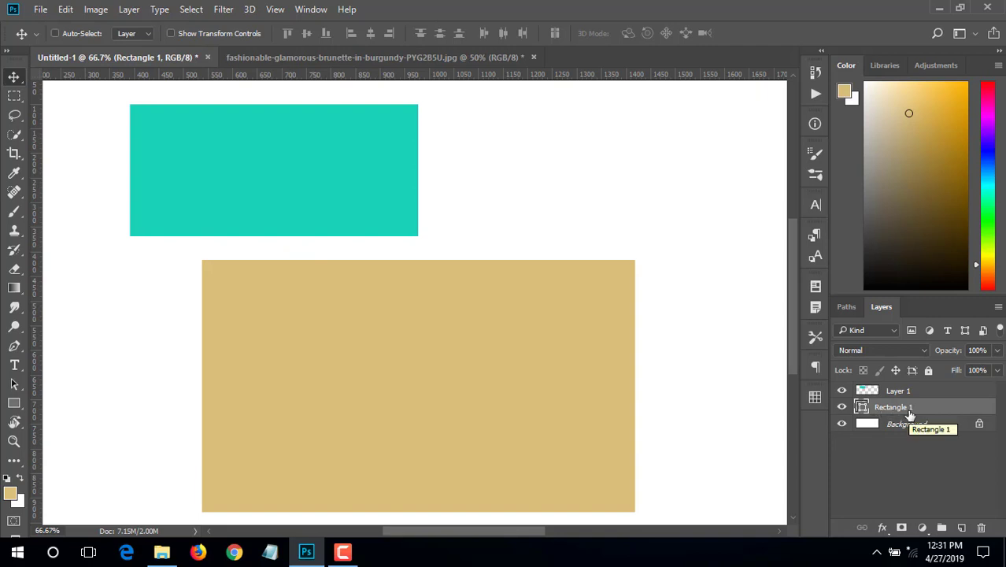
left_click_drag(396, 373, 385, 361)
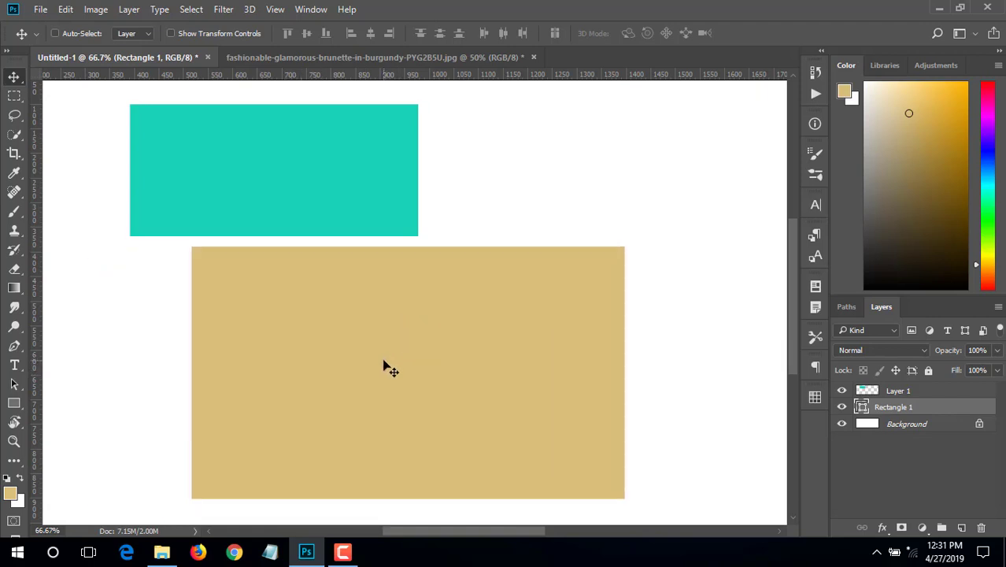
left_click_drag(389, 387, 382, 379)
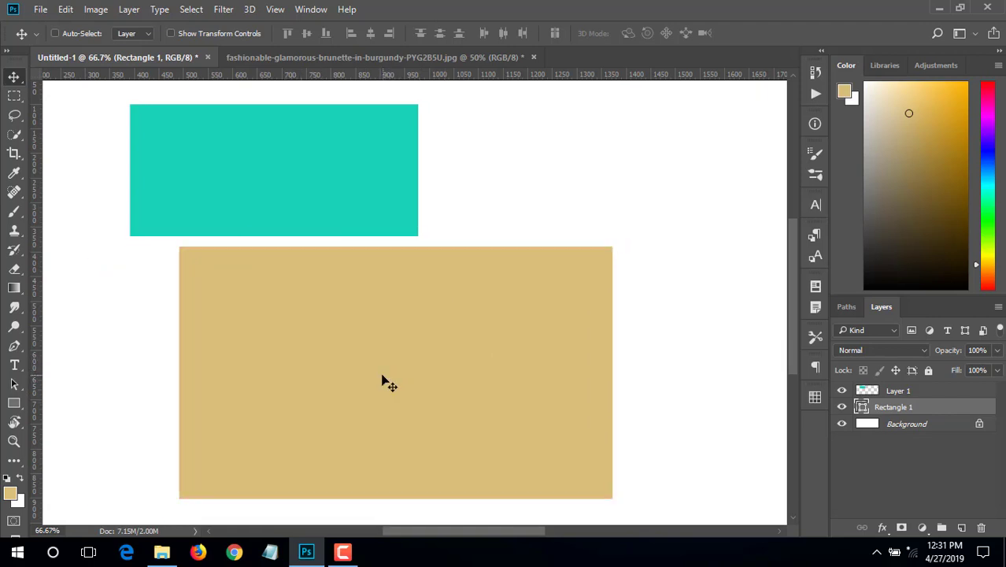
left_click(930, 394, "shift")
left_click(929, 401)
mouse_move(347, 160)
left_mouse_down()
mouse_move(381, 164)
mouse_move(354, 174)
left_mouse_up()
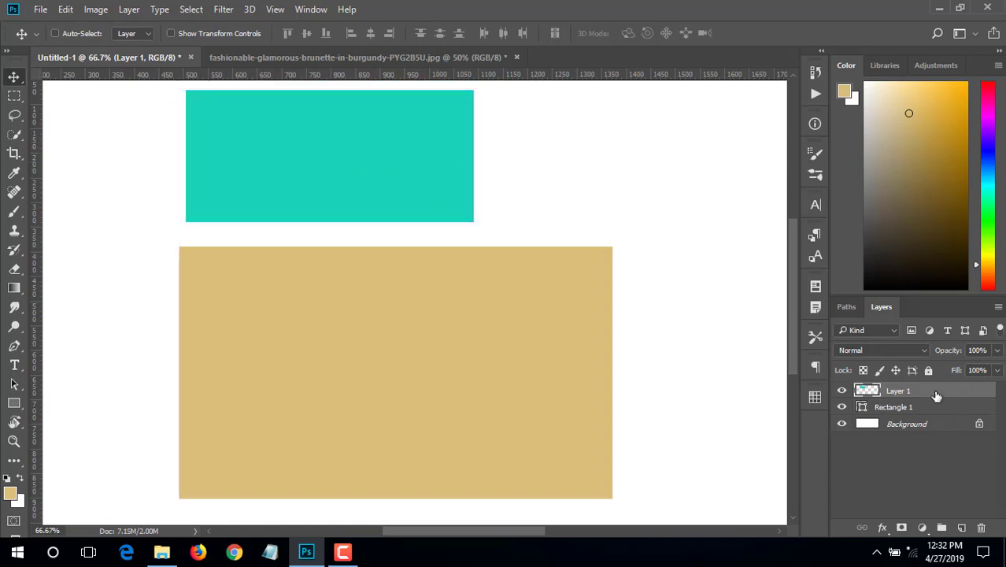
Give Layer 1 a red e91d1d Color Overlay through its Layer Style
double_click(936, 396)
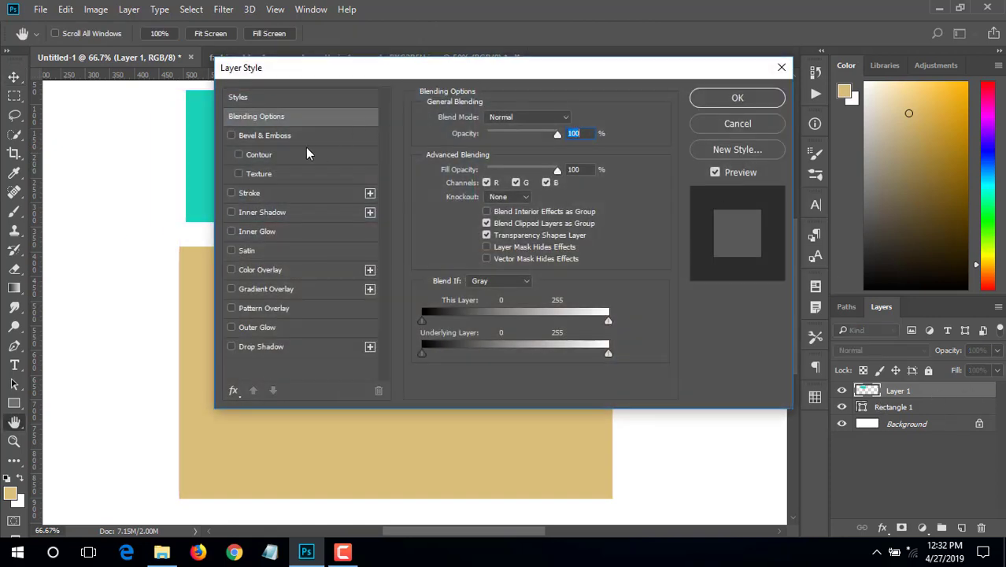
left_click_drag(302, 75, 431, 112)
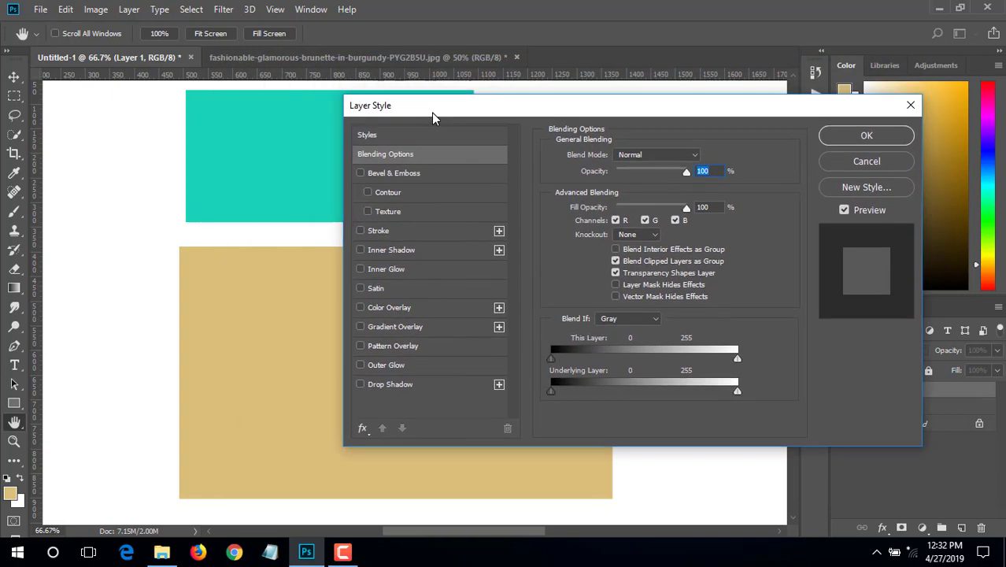
left_click(398, 309)
left_click(703, 155)
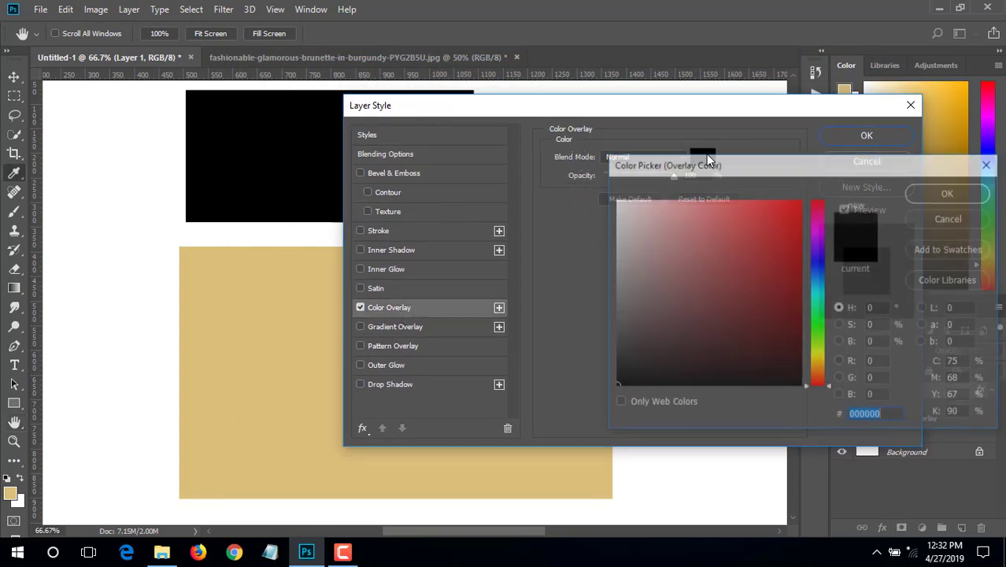
left_click(778, 215)
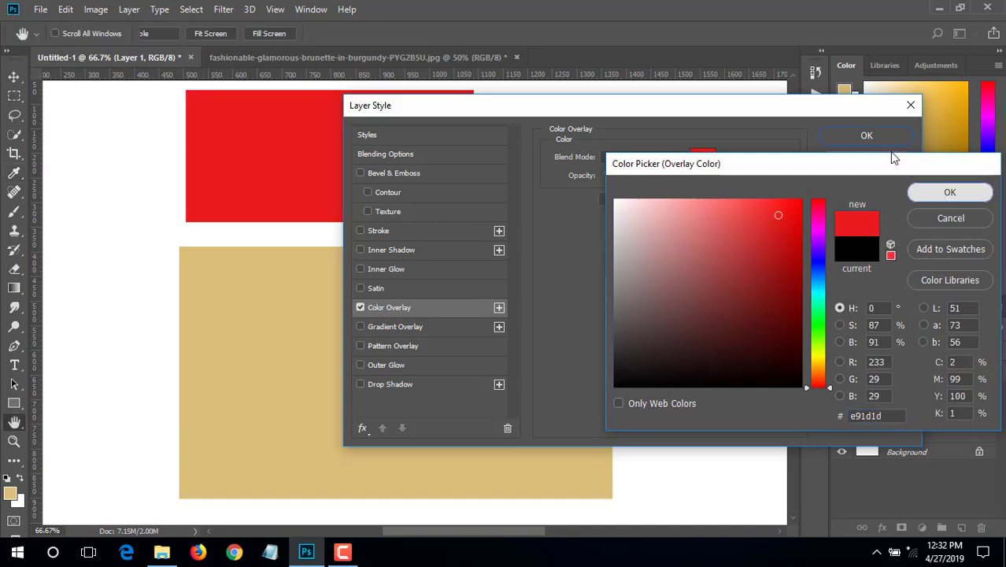
key("Return")
left_click(854, 136)
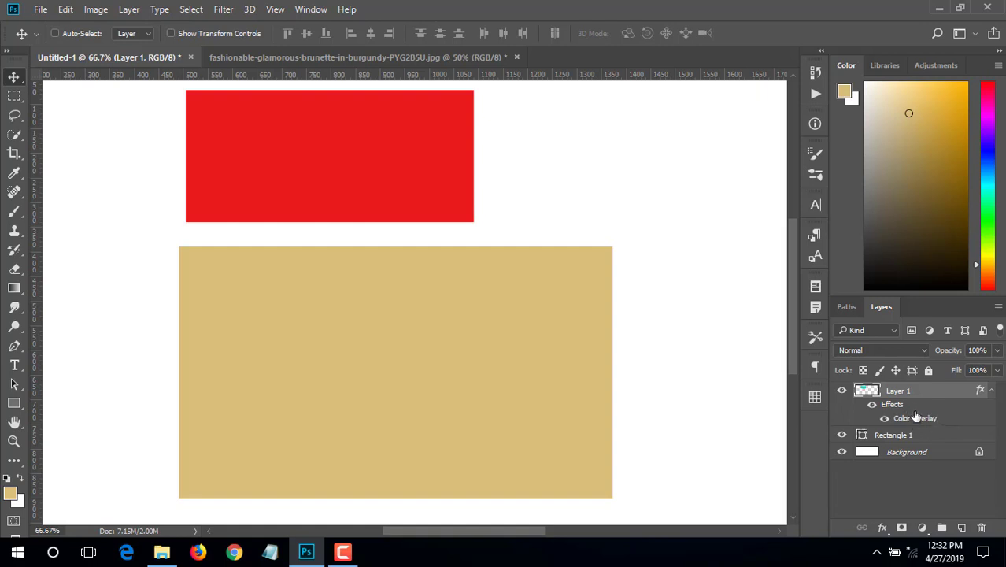
Change Rectangle 1's fill from tan to light teal 7adac9
left_click(874, 439)
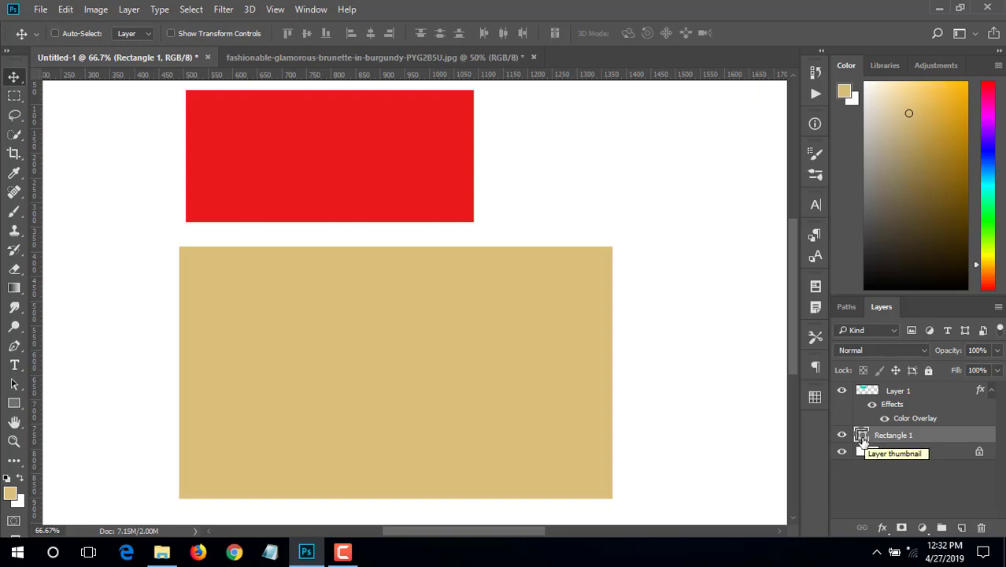
double_click(863, 437)
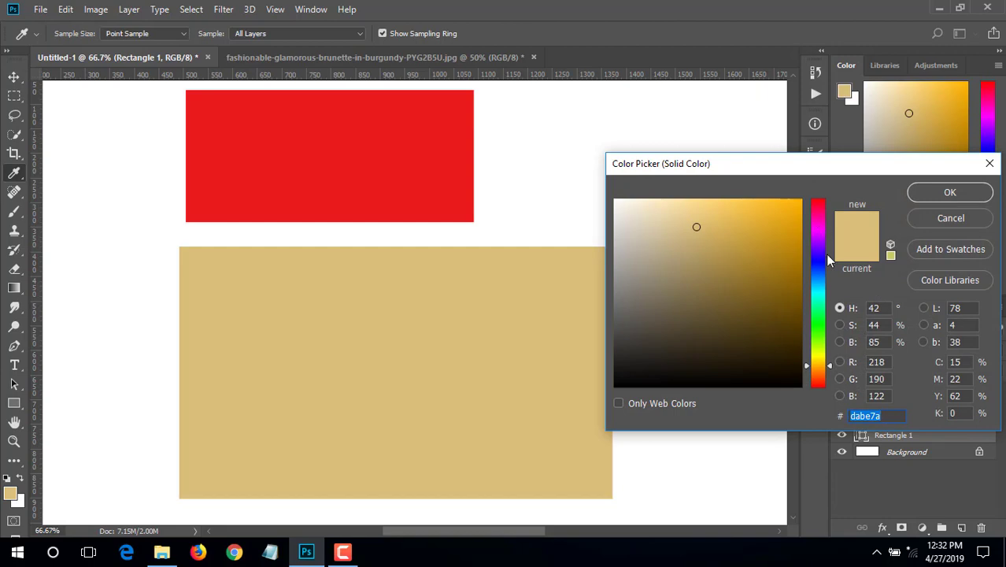
left_click_drag(819, 323, 819, 300)
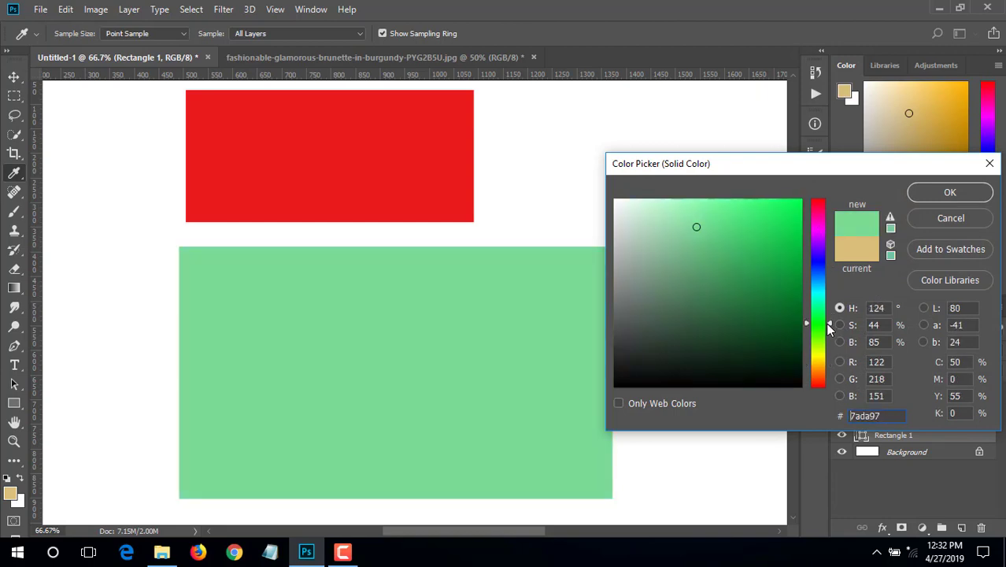
left_click(951, 193)
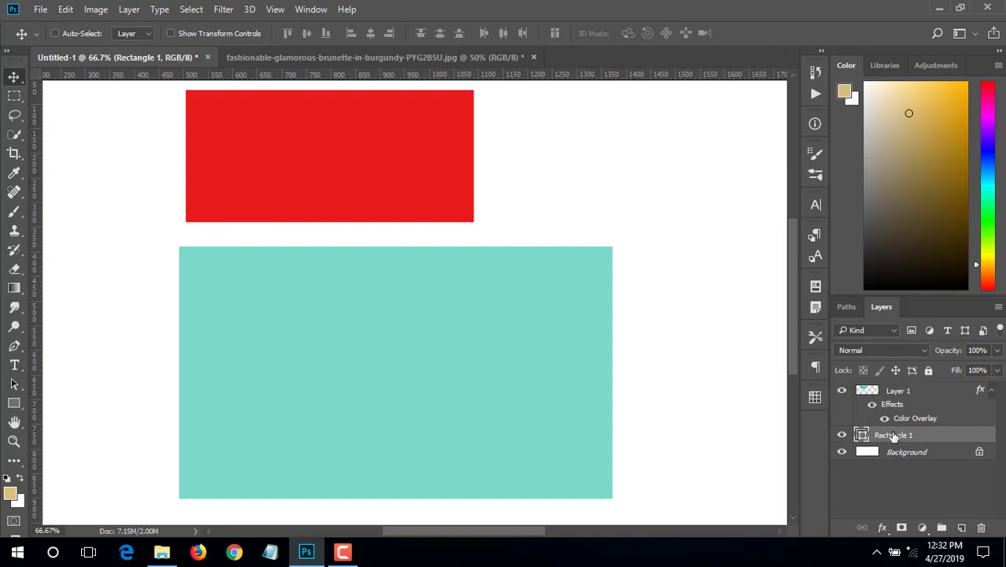
left_click(921, 394)
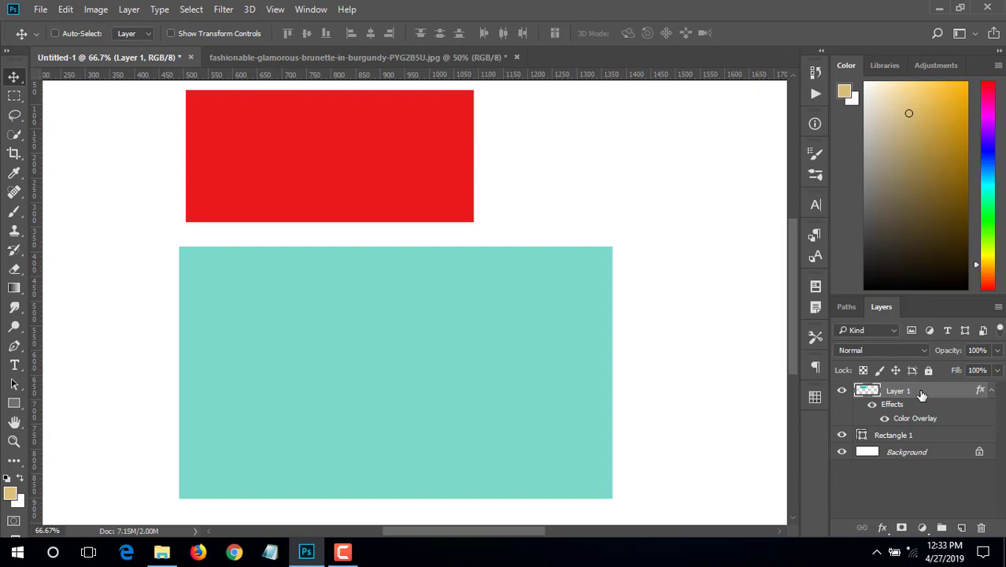
Remove Layer 1's Color Overlay and nudge the teal rectangle right and slightly up
left_click_drag(981, 389, 981, 527)
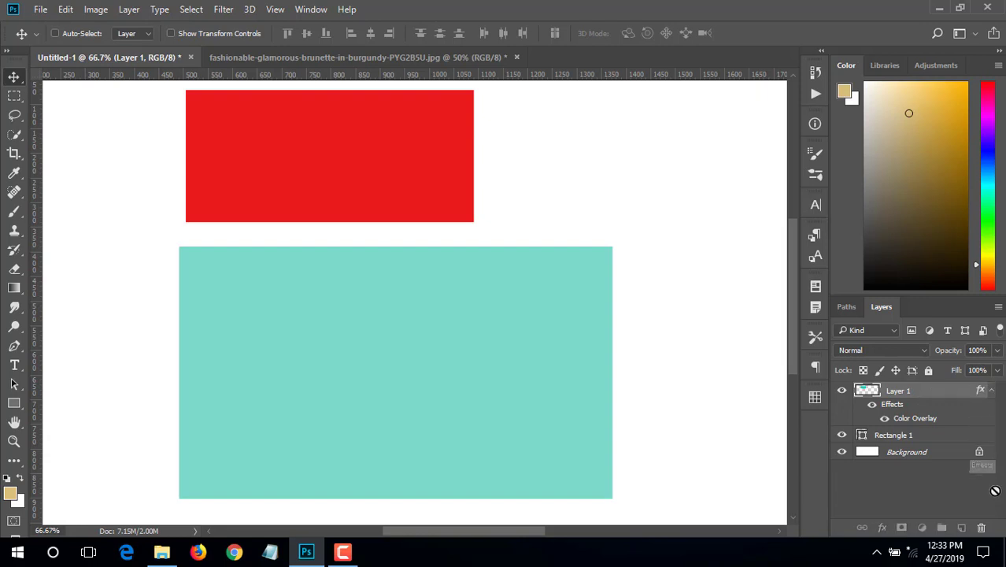
left_click_drag(388, 148, 423, 146)
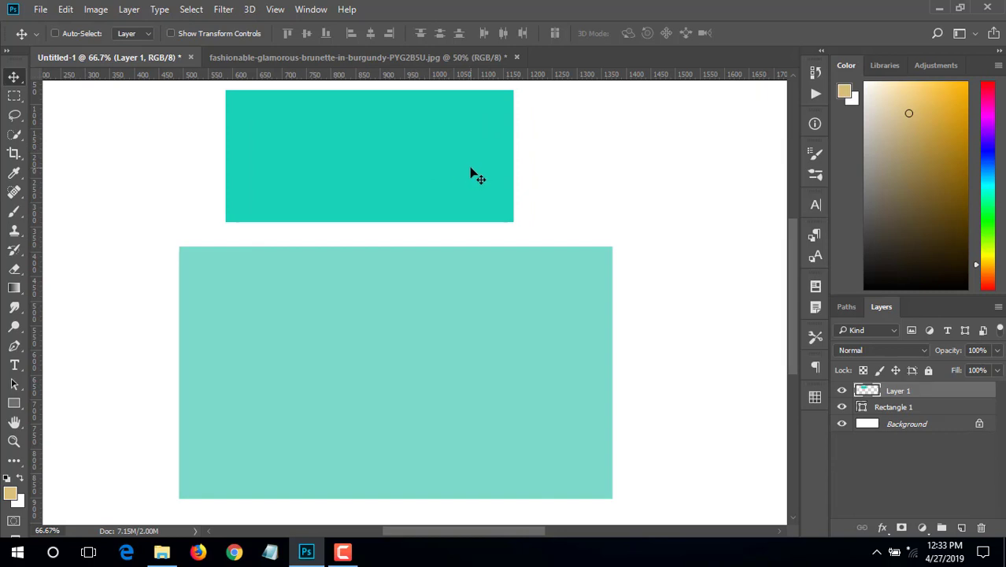
mouse_move(470, 168)
left_mouse_down()
mouse_move(483, 190)
mouse_move(470, 182)
left_mouse_up()
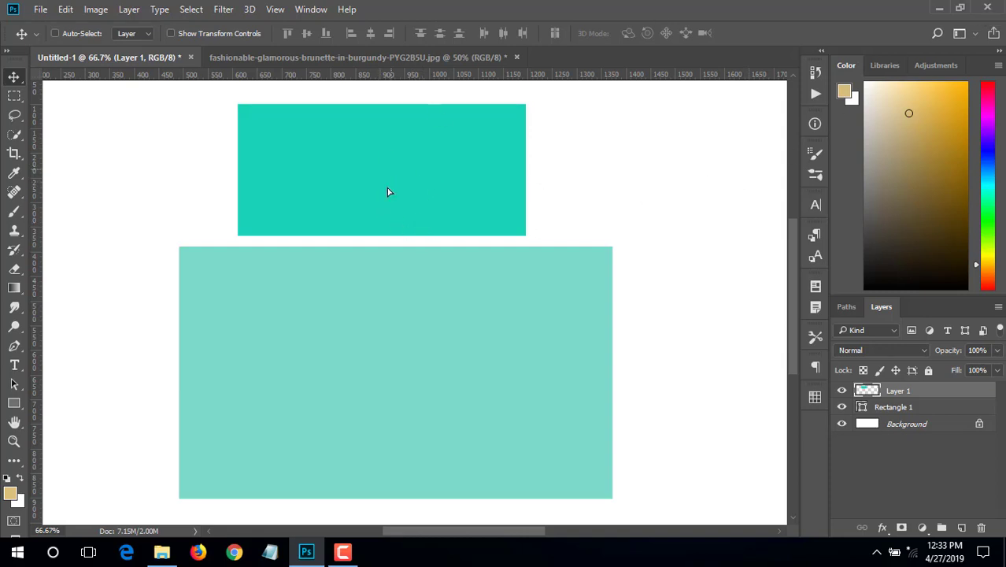
left_click_drag(387, 193, 390, 157)
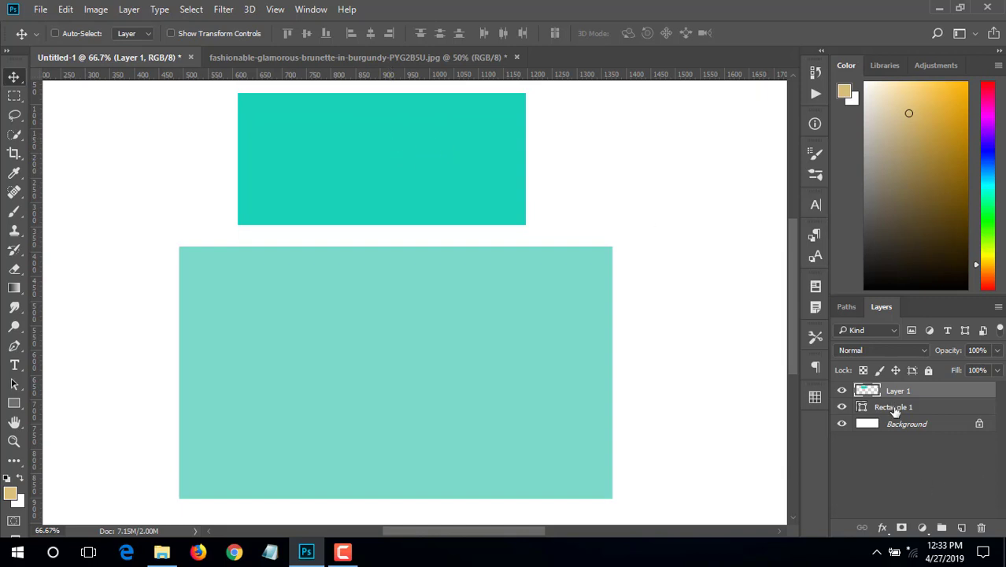
Change Rectangle 1's fill to blue 148fcf
left_click(894, 409)
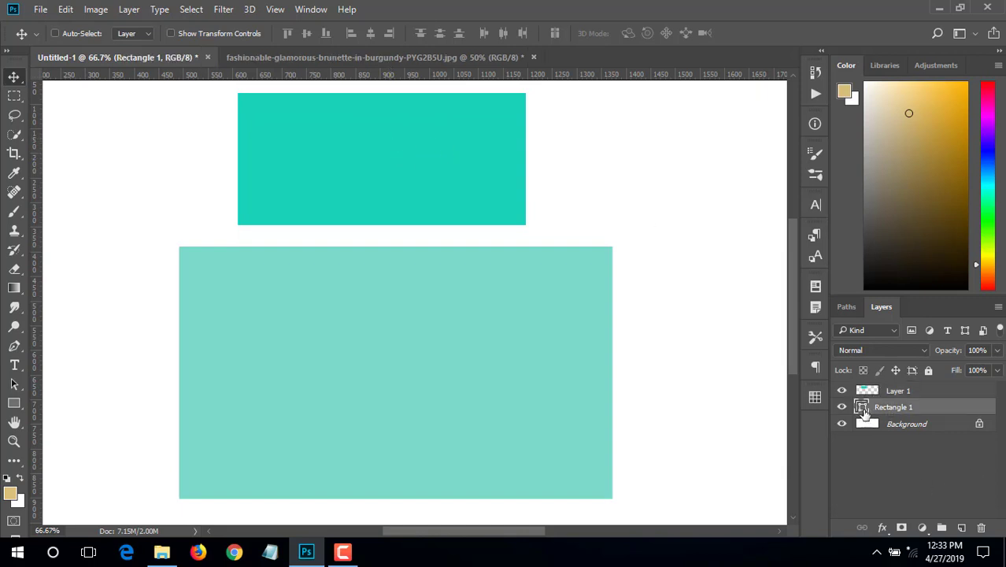
double_click(861, 406)
left_click_drag(818, 268, 818, 230)
left_click(822, 283)
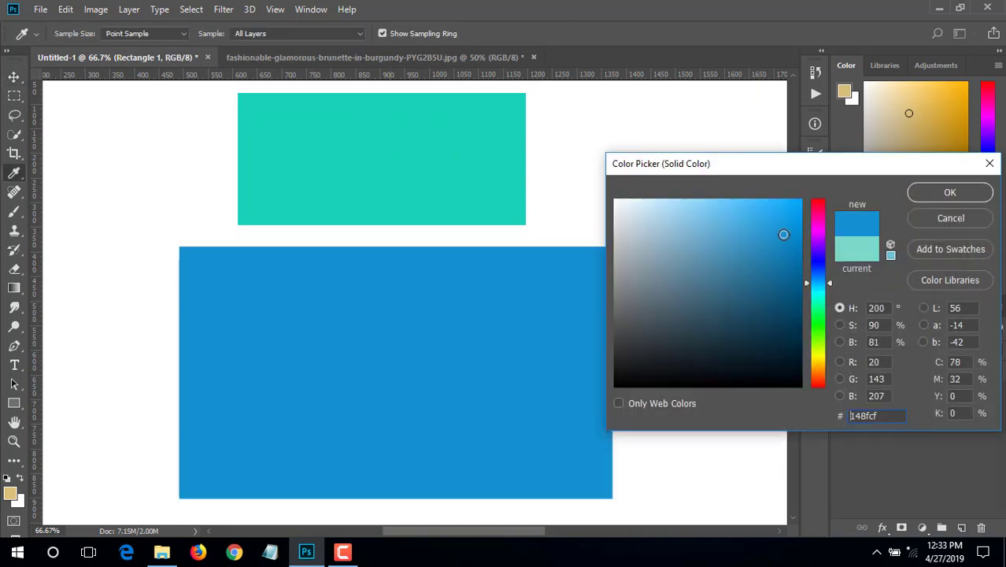
left_click(935, 193)
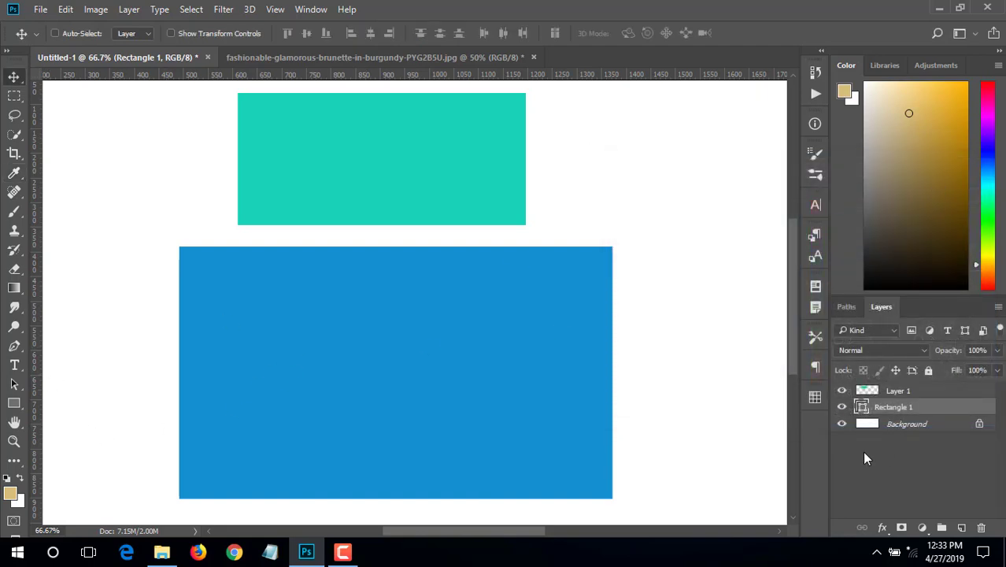
left_click(937, 391, "shift")
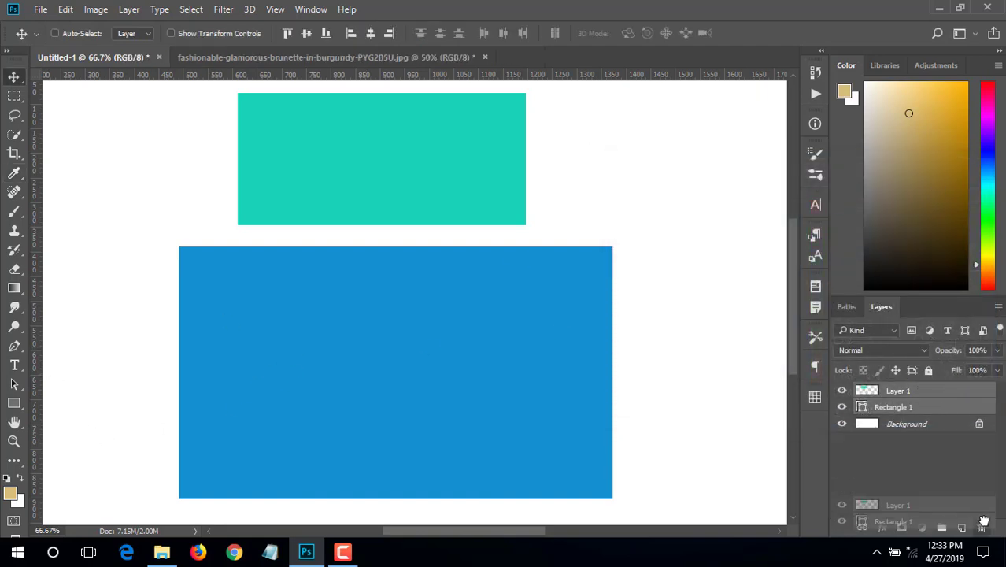
Delete both rectangle layers and draw a large tan rounded rectangle
left_click_drag(945, 408, 980, 527)
left_click(19, 407)
right_click(19, 408)
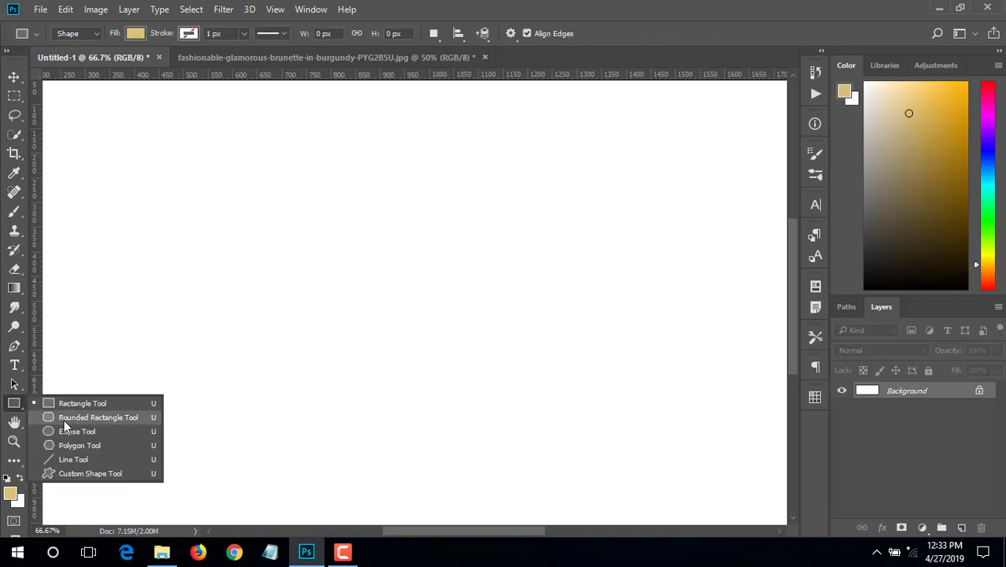
left_click(64, 420)
mouse_move(193, 207)
left_mouse_down()
mouse_move(589, 386)
mouse_move(606, 470)
left_mouse_up()
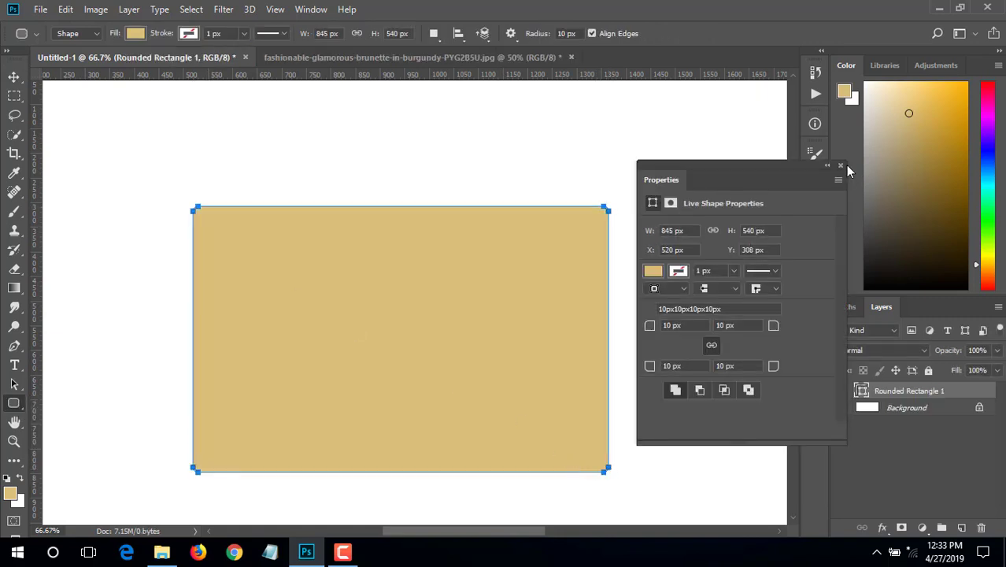
left_click(842, 165)
Move the tan rounded rectangle up-left and draw a smaller rounded rectangle above it
left_click(14, 77)
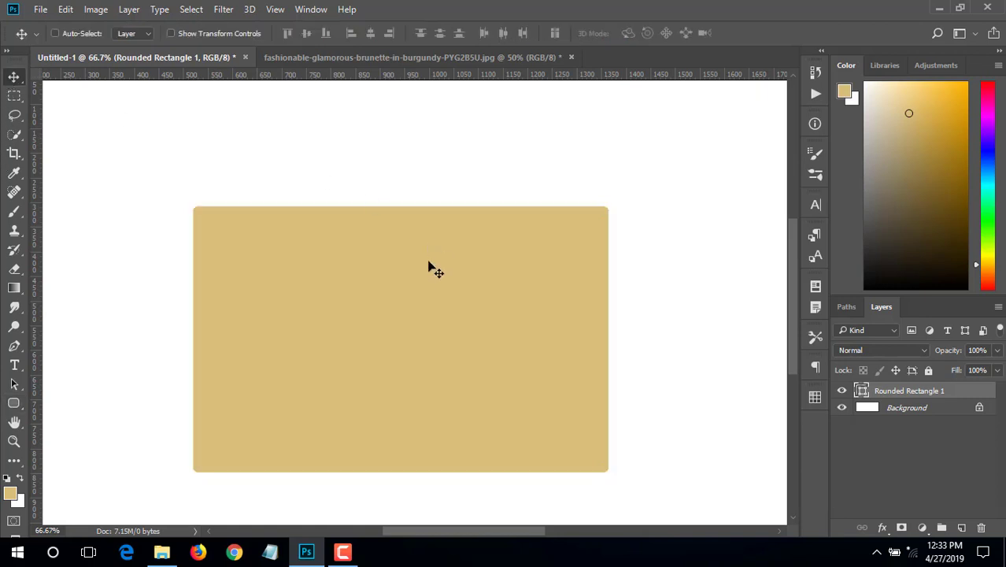
left_click_drag(434, 319, 411, 280)
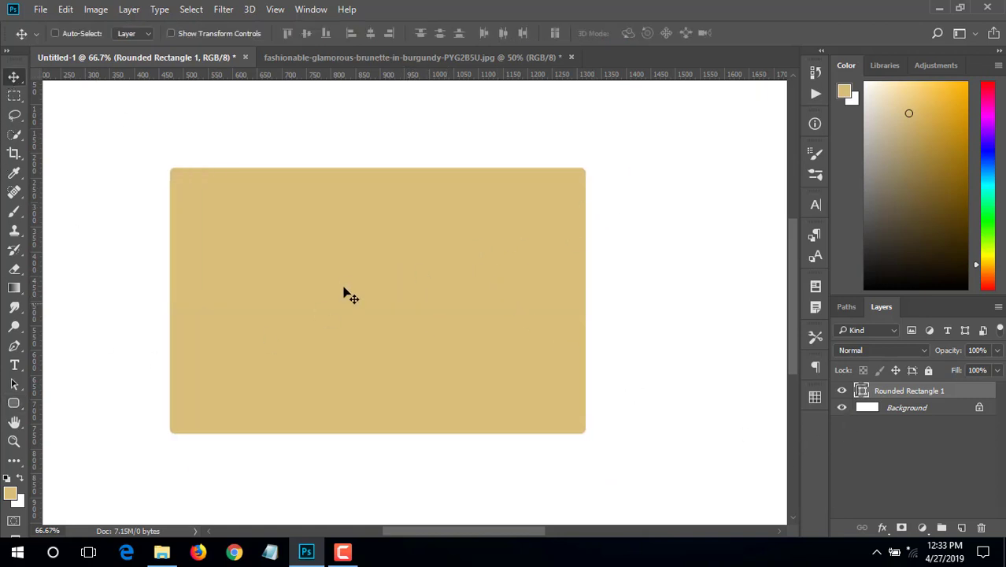
left_click_drag(344, 293, 361, 281)
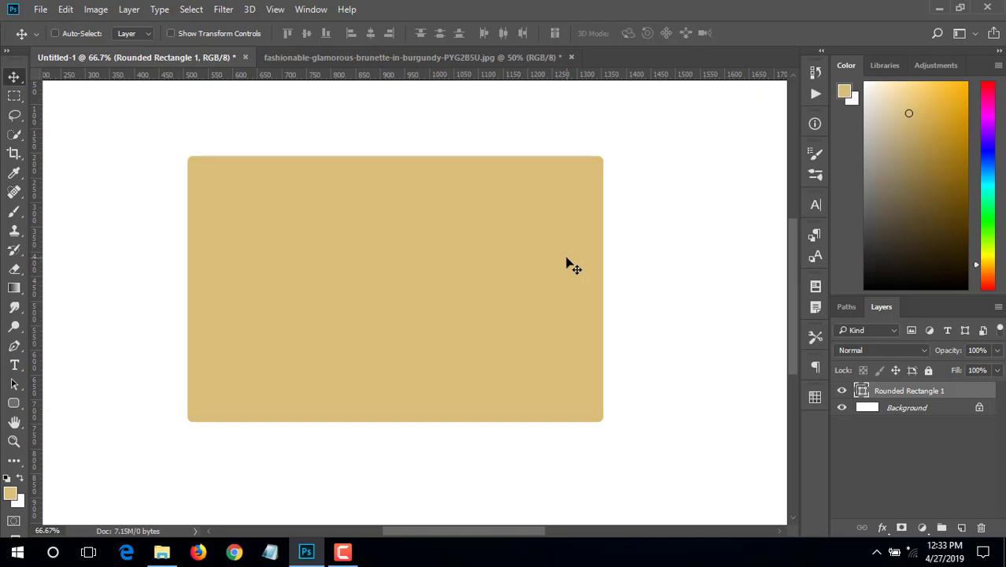
scroll(481, 342, "up", 3)
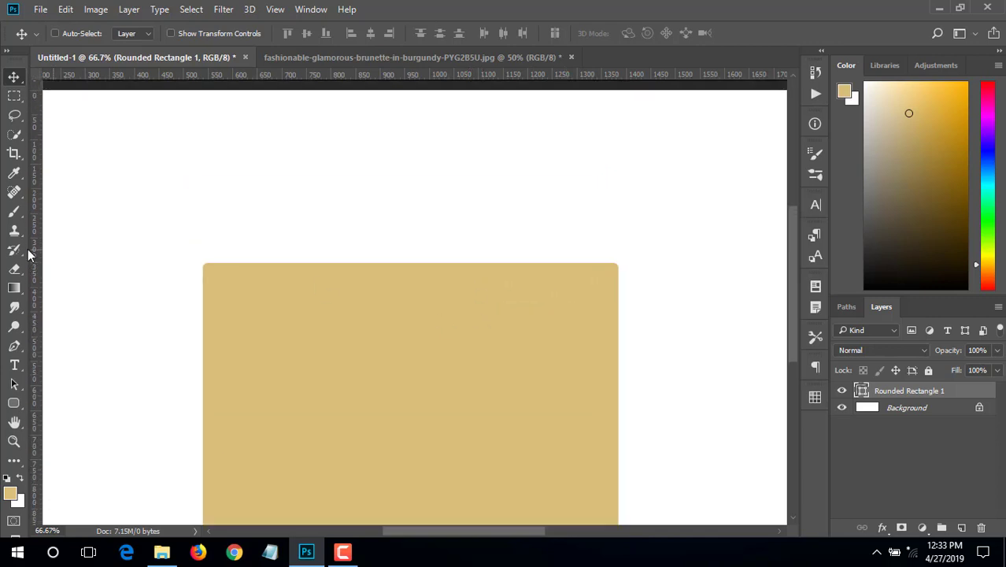
left_click(13, 403)
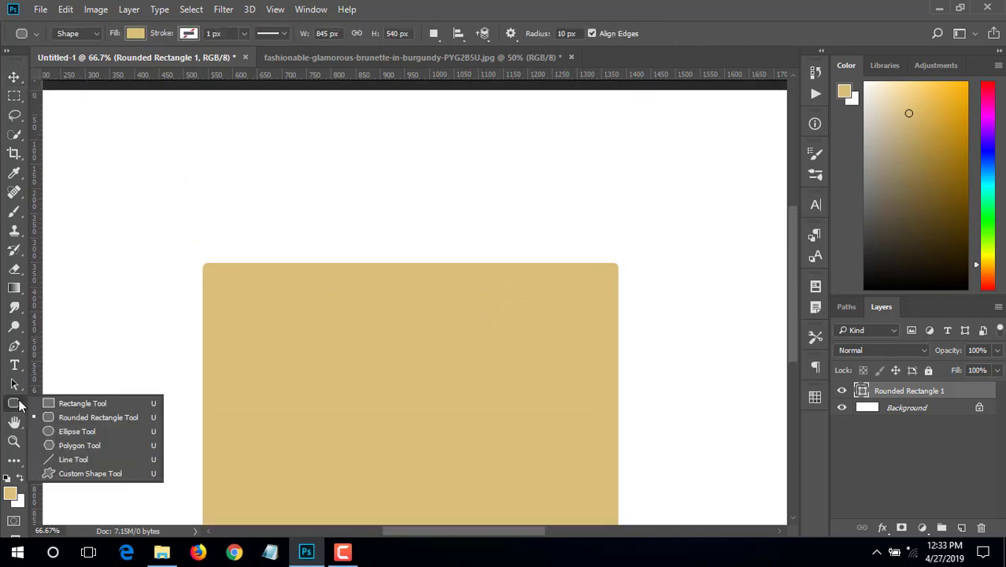
left_click(70, 417)
left_click_drag(263, 116, 564, 225)
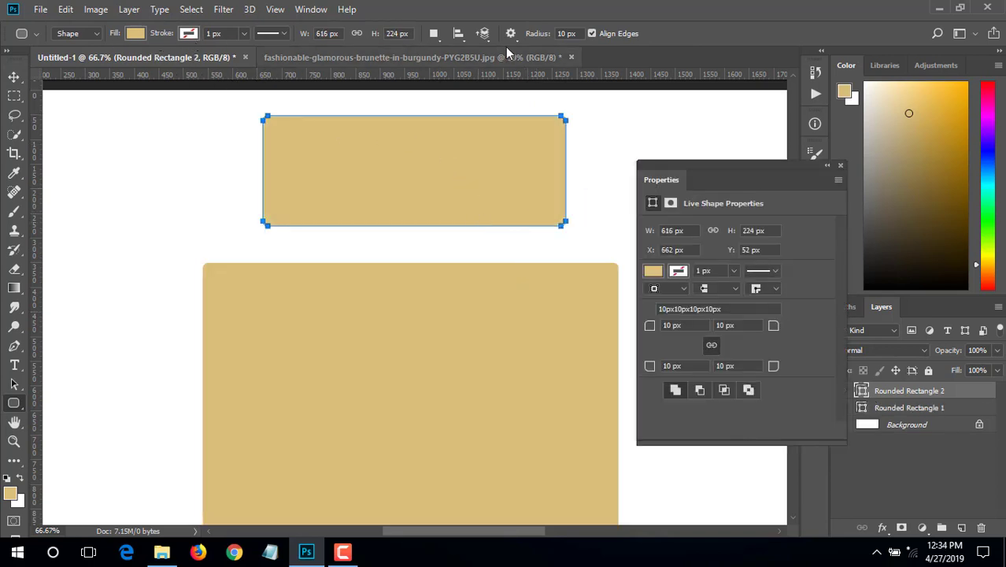
Try several swatch fill colours on the small rounded rectangle, ending on orange-red
left_click(134, 36)
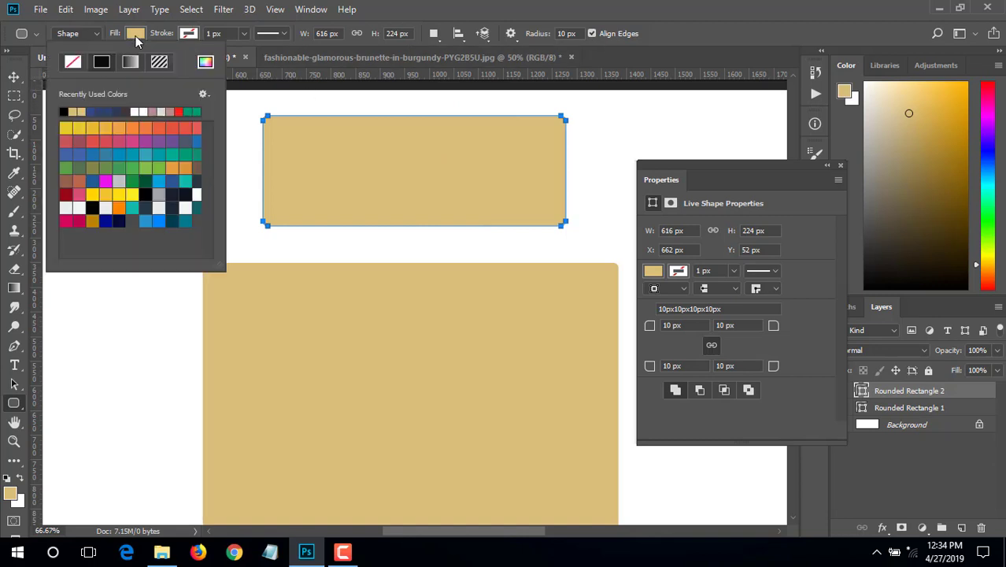
left_click(121, 177)
left_click(153, 142)
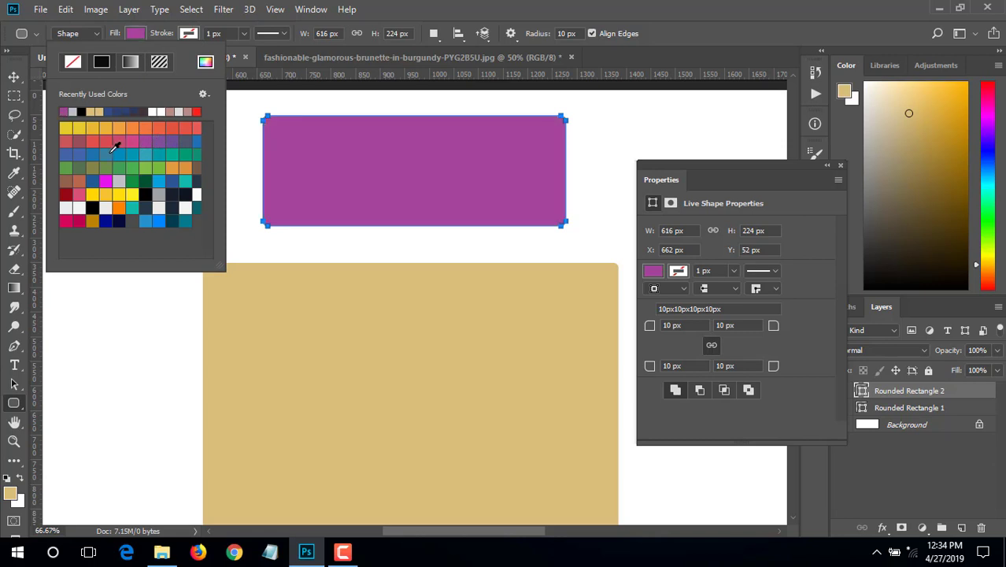
left_click(110, 155)
left_click(92, 193)
left_click(105, 221)
left_click(126, 163)
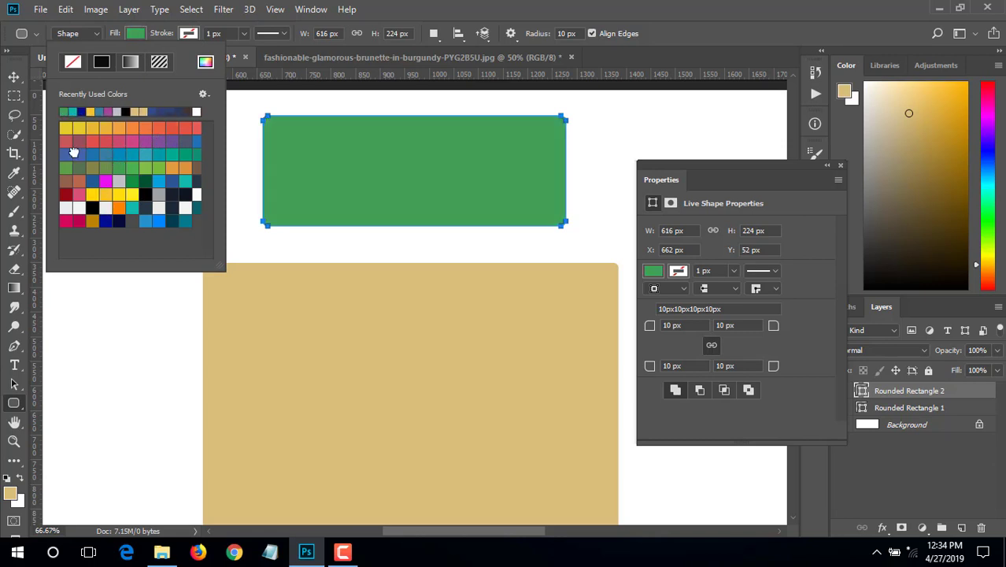
left_click(105, 154)
left_click(171, 180)
left_click(116, 154)
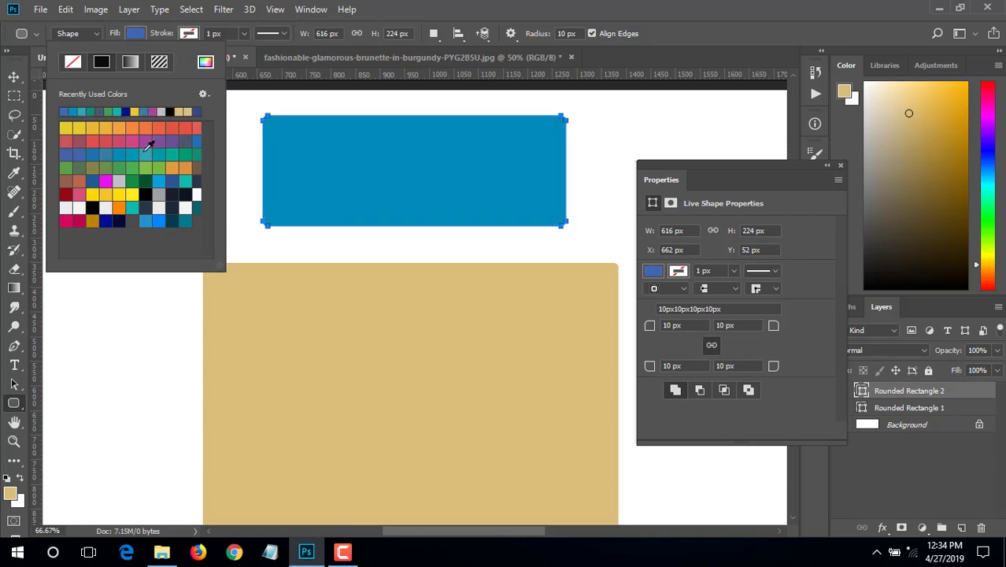
left_click(159, 155)
left_click(160, 131)
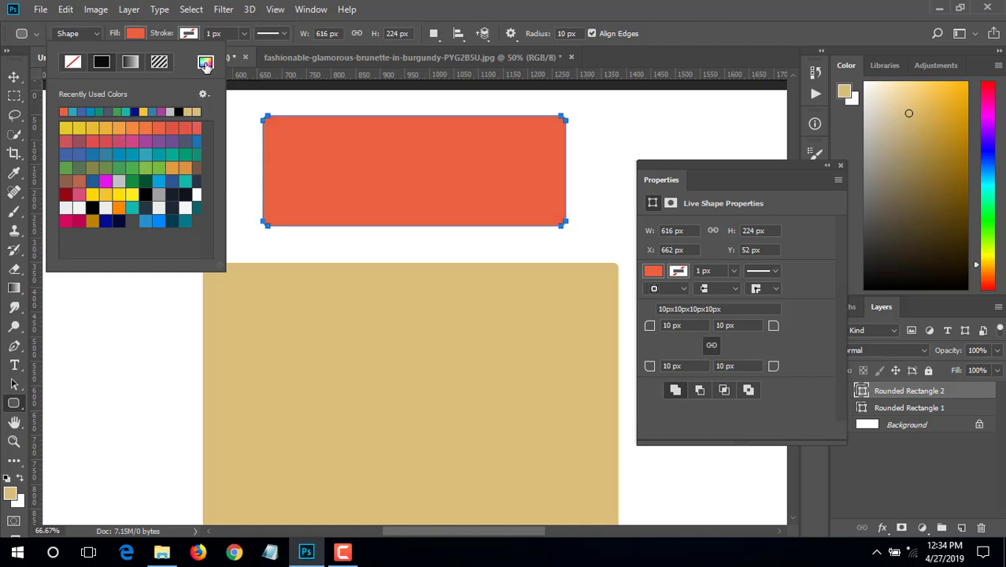
Set the small rounded rectangle's fill to green in the Color Picker
left_click(206, 63)
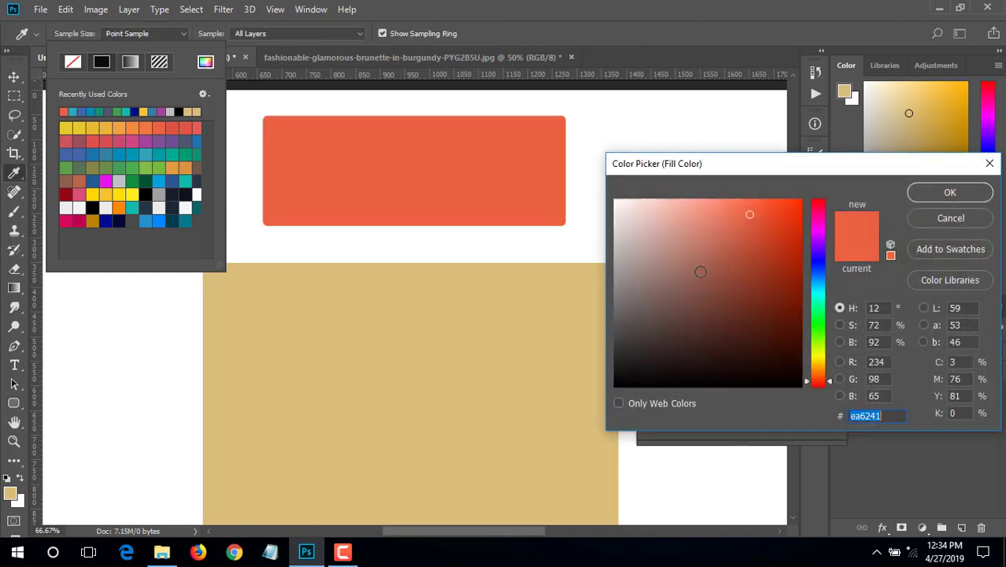
left_click(819, 317)
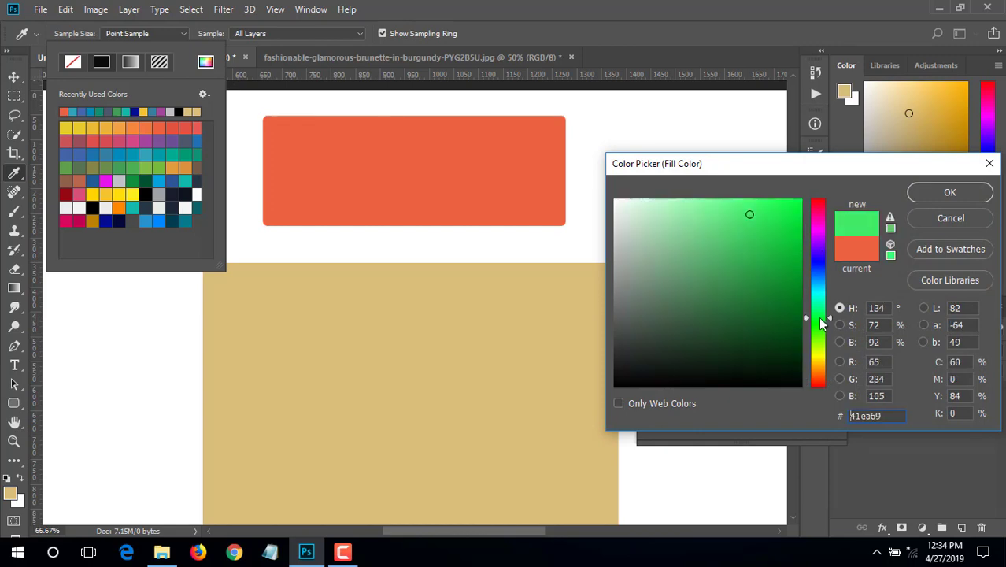
left_click(783, 248)
left_click(937, 193)
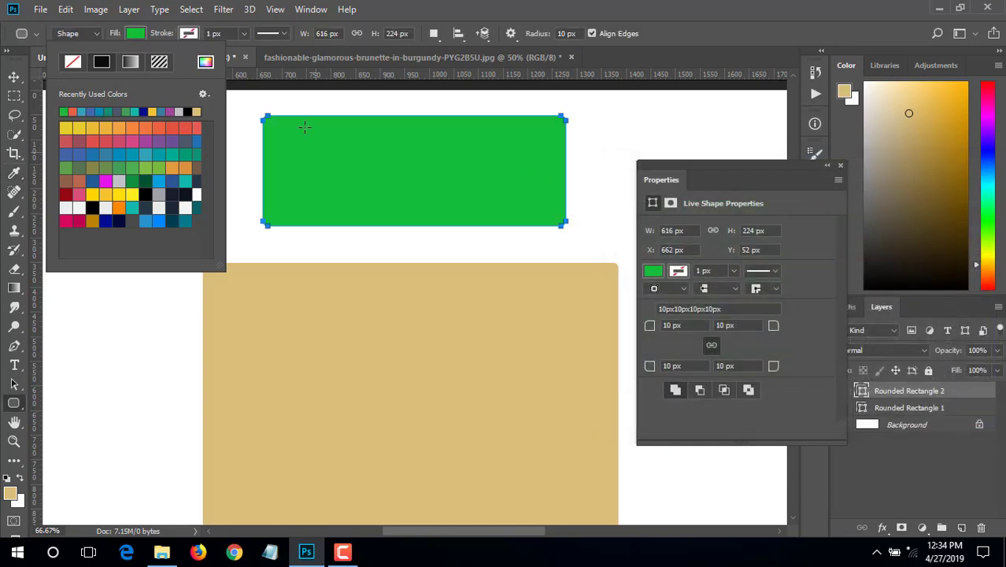
left_click(194, 35)
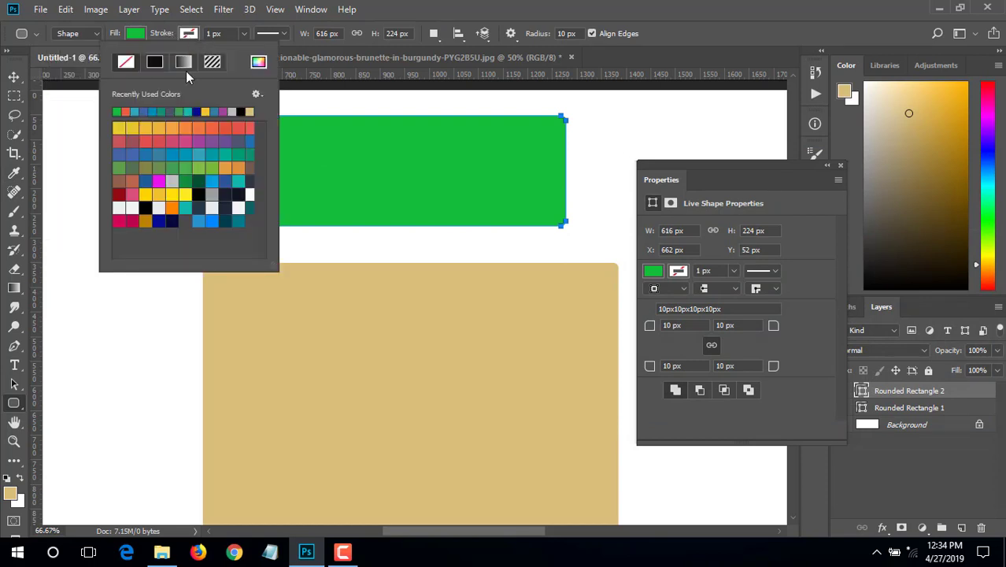
Give the small rectangle a yellow outline about 20 px thick
left_click(184, 195)
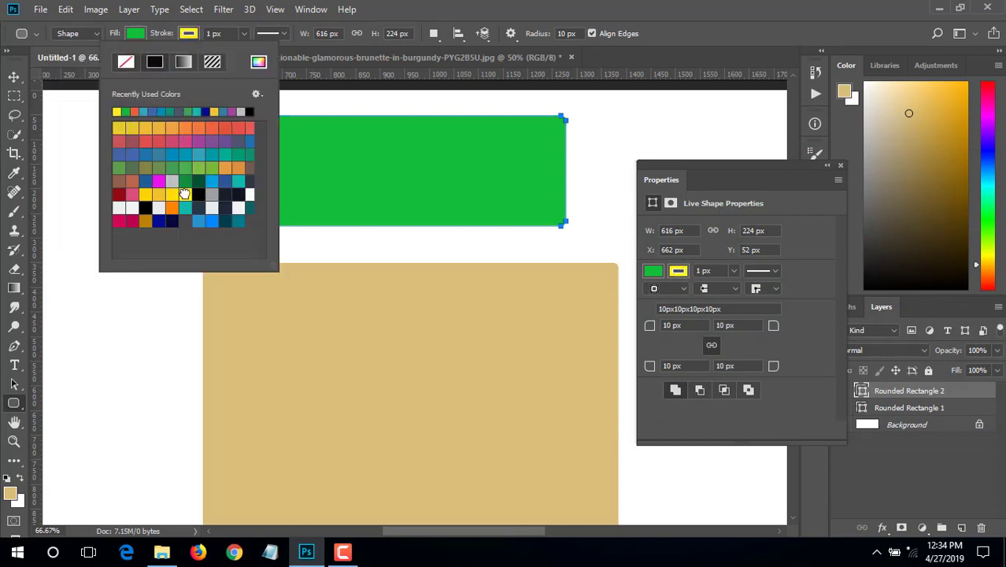
left_click(274, 9)
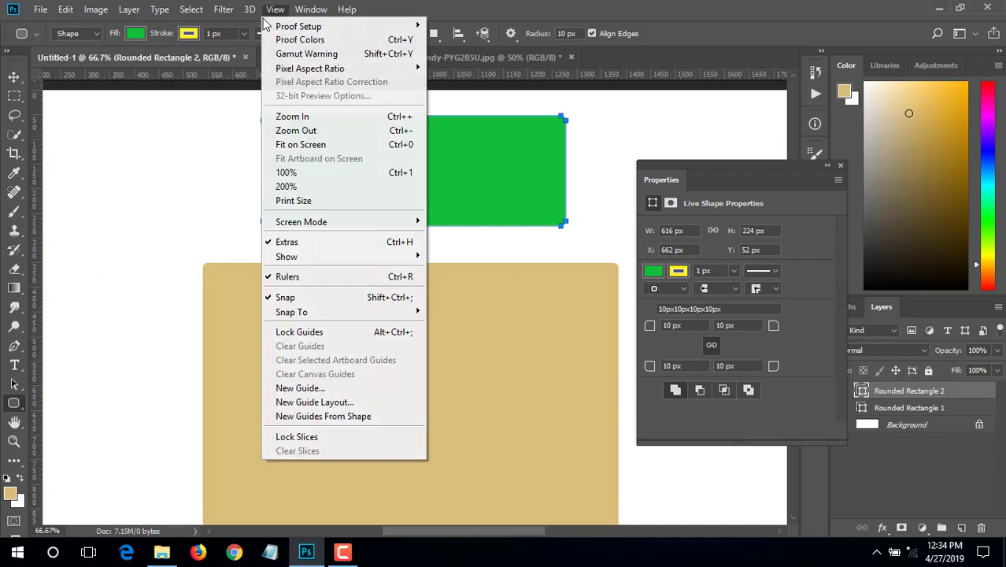
left_click(217, 34)
left_click(244, 34)
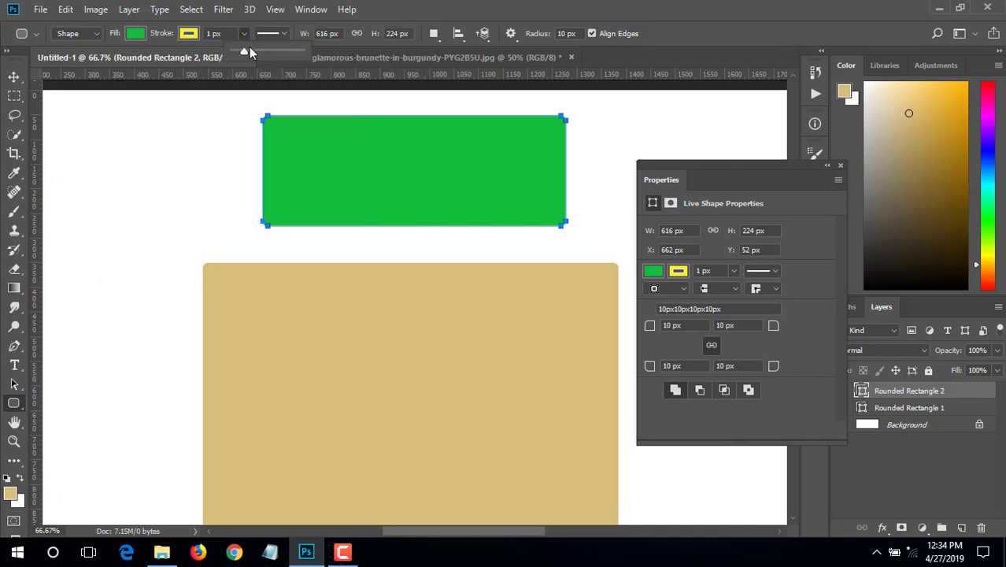
left_click_drag(247, 49, 265, 52)
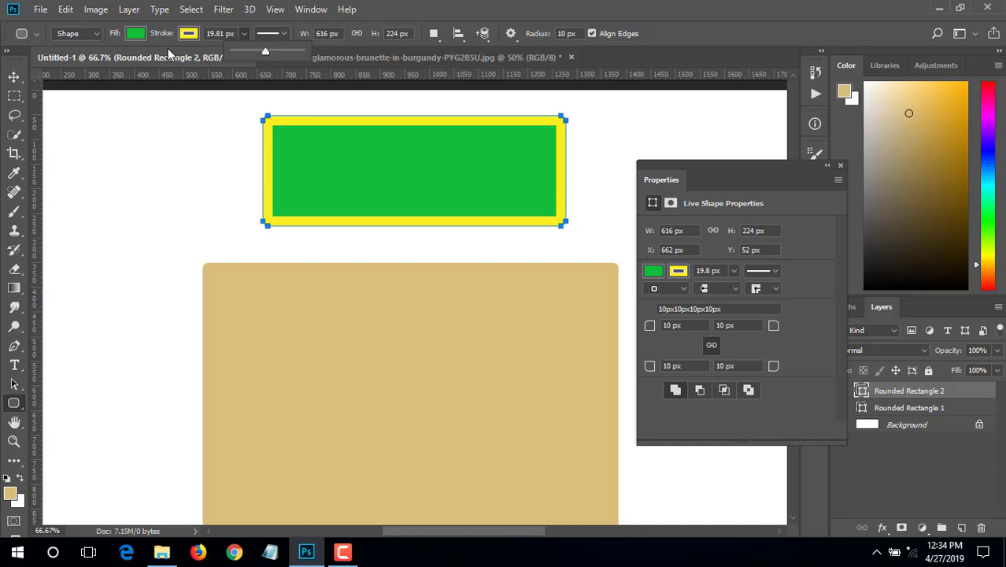
Make the small rectangle a solid yellow fill with no stroke
left_click(145, 40)
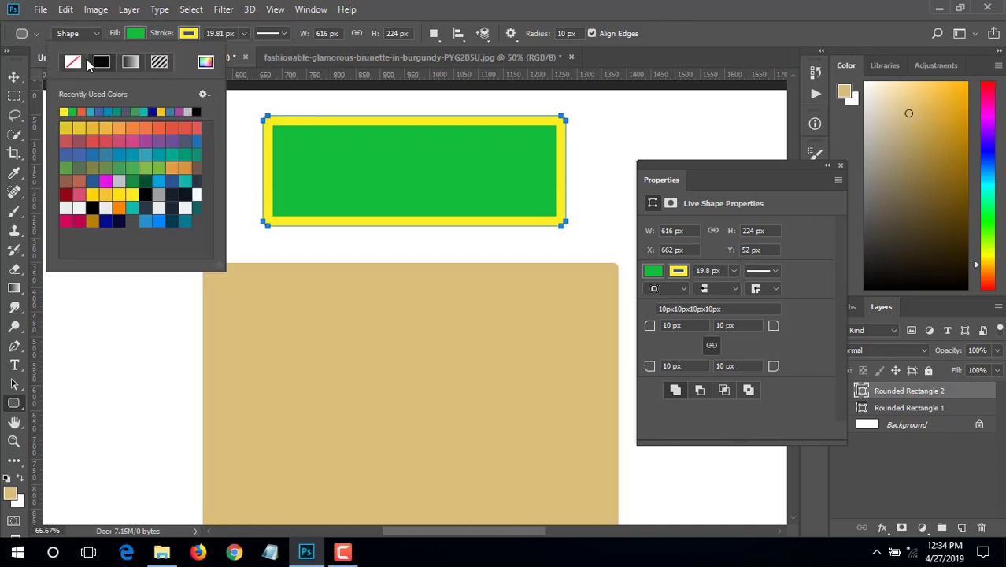
left_click(72, 62)
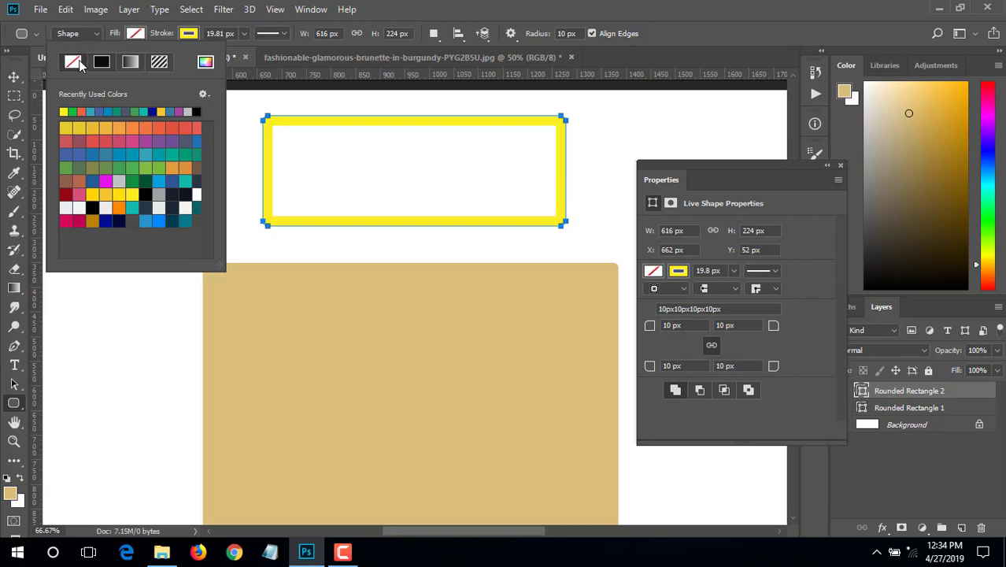
left_click(136, 35)
left_click(132, 192)
left_click(188, 34)
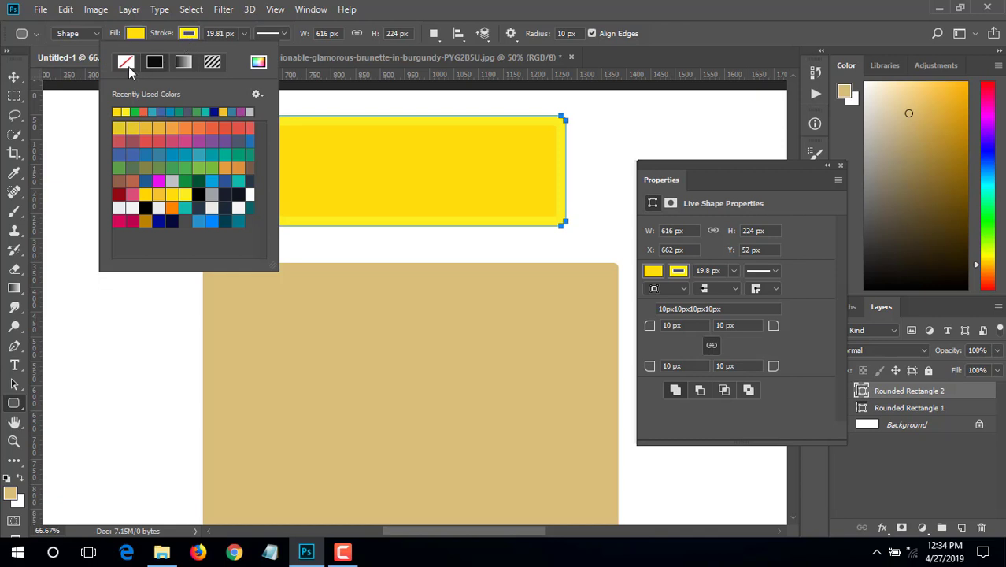
left_click(126, 63)
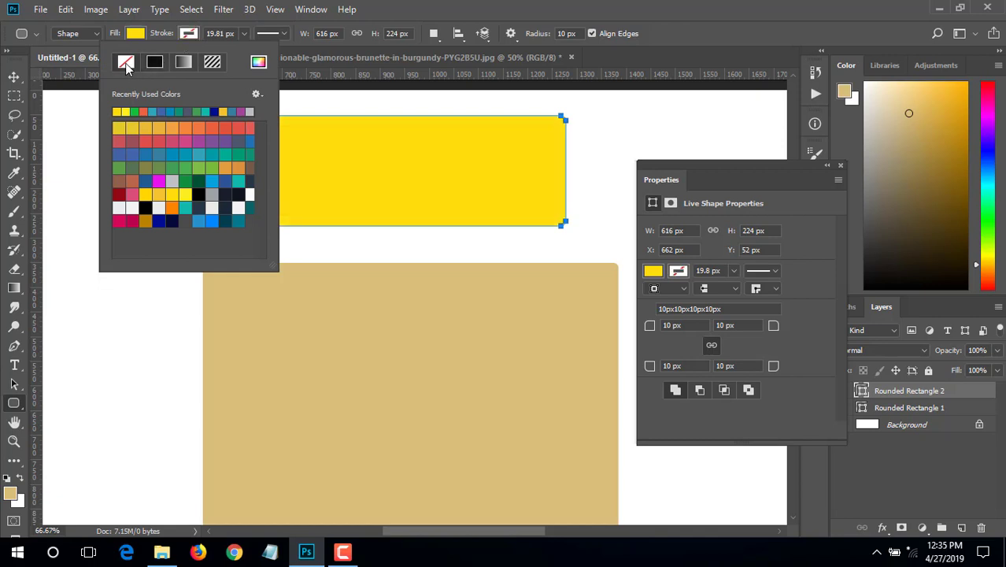
left_click(682, 10)
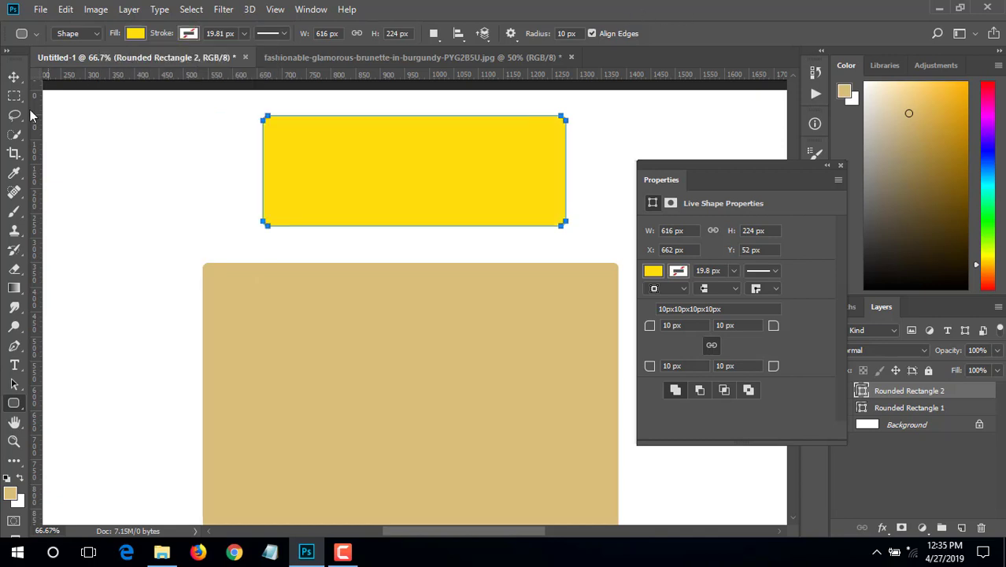
Move the yellow rectangle slightly up and to the left
left_click(15, 76)
left_click_drag(501, 161, 464, 155)
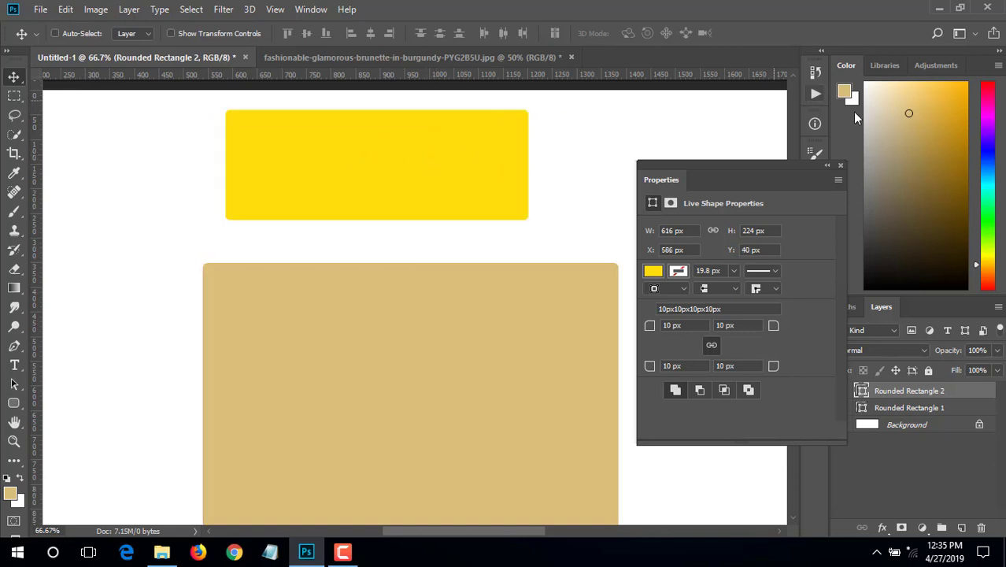
left_click(917, 390)
Delete both rounded rectangle layers and draw a tan ellipse mid-canvas
left_click(943, 407, "shift")
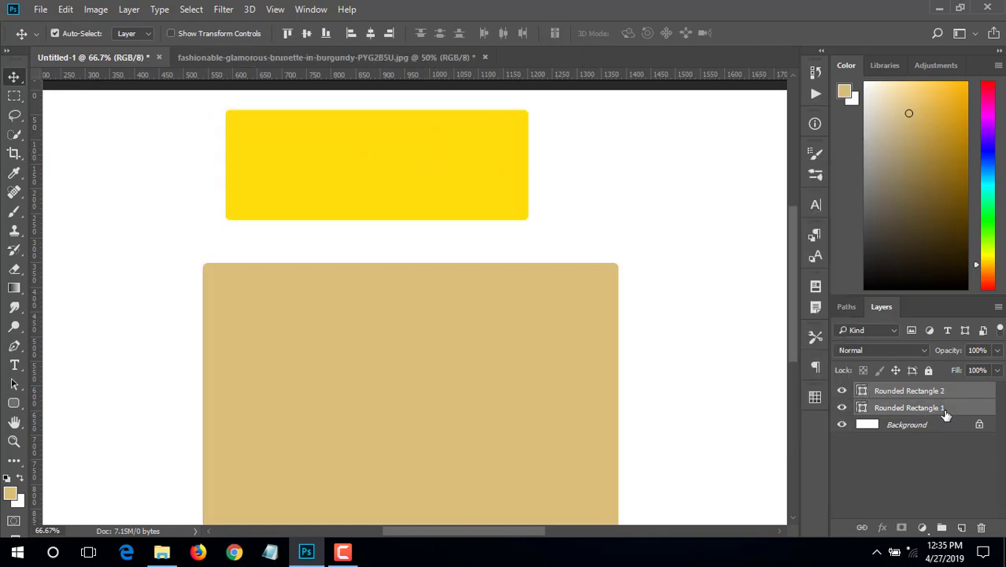
left_click_drag(943, 408, 983, 526)
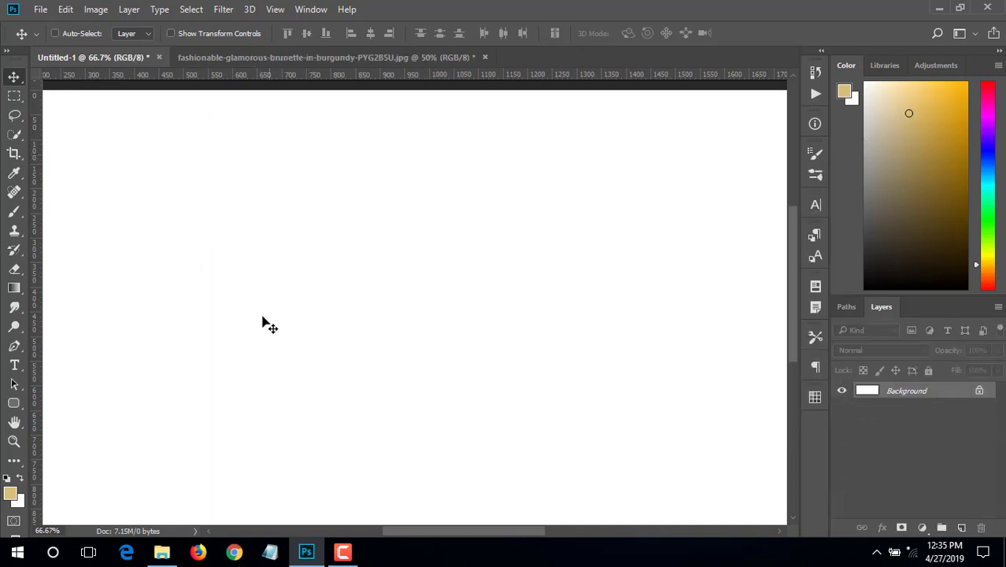
left_click(14, 406)
right_click(15, 411)
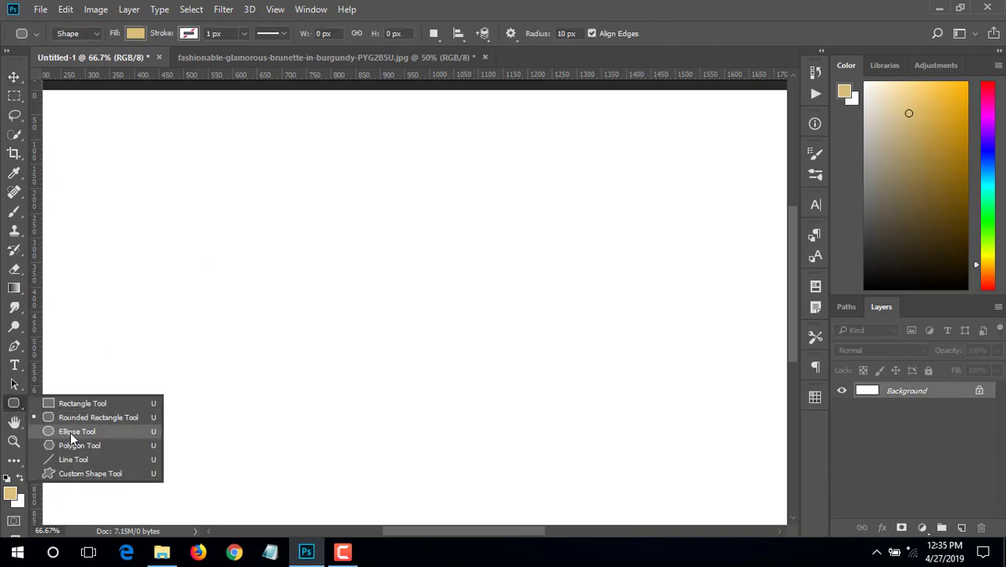
left_click(70, 431)
mouse_move(303, 173)
left_mouse_down()
mouse_move(675, 367)
mouse_move(625, 257)
mouse_move(500, 328)
mouse_move(434, 295)
mouse_move(496, 381)
mouse_move(379, 285)
mouse_move(579, 450)
mouse_move(518, 449)
mouse_move(521, 438)
mouse_move(534, 460)
mouse_move(508, 305)
mouse_move(653, 350)
mouse_move(664, 375)
mouse_move(661, 346)
mouse_move(632, 379)
left_mouse_up()
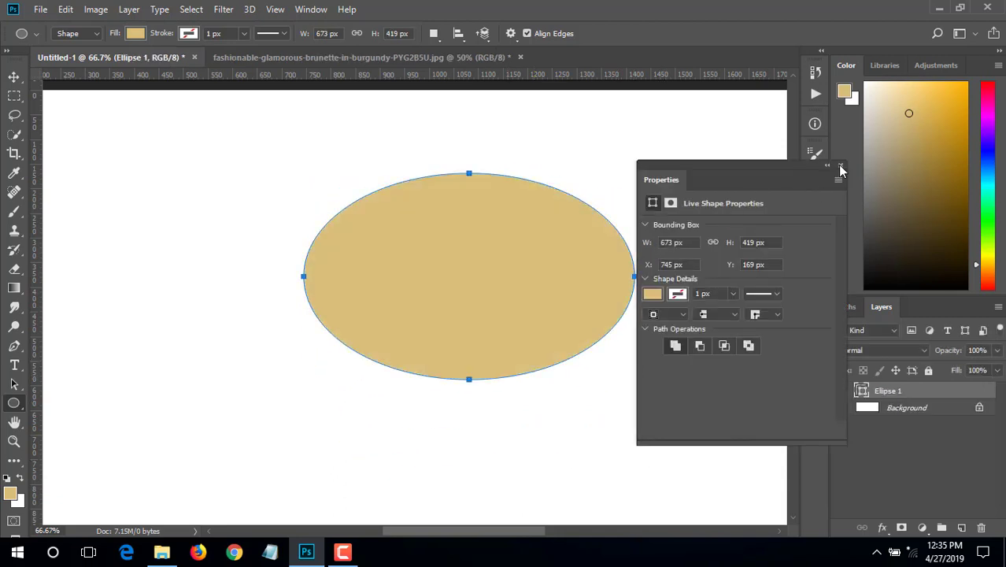
Close the shape properties and delete the Ellipse 1 layer
left_click(840, 166)
left_click(15, 78)
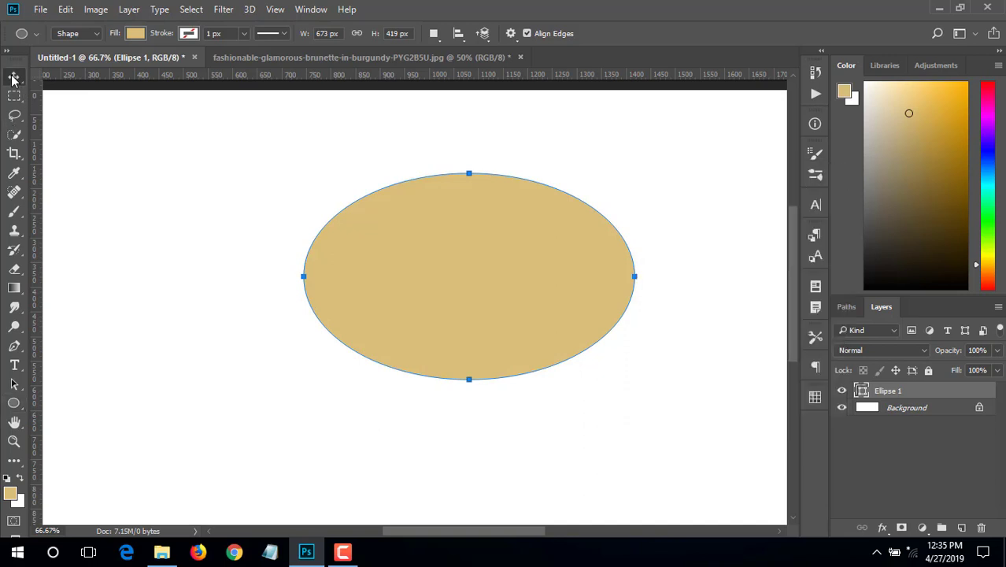
mouse_move(968, 398)
left_mouse_down()
mouse_move(967, 482)
mouse_move(981, 528)
left_mouse_up()
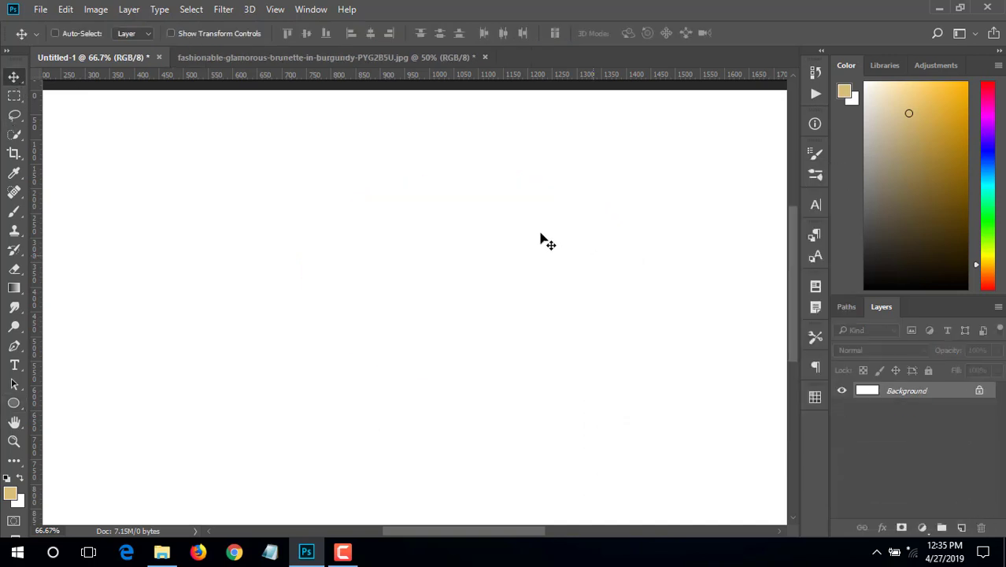
left_click(13, 403)
left_click(79, 446)
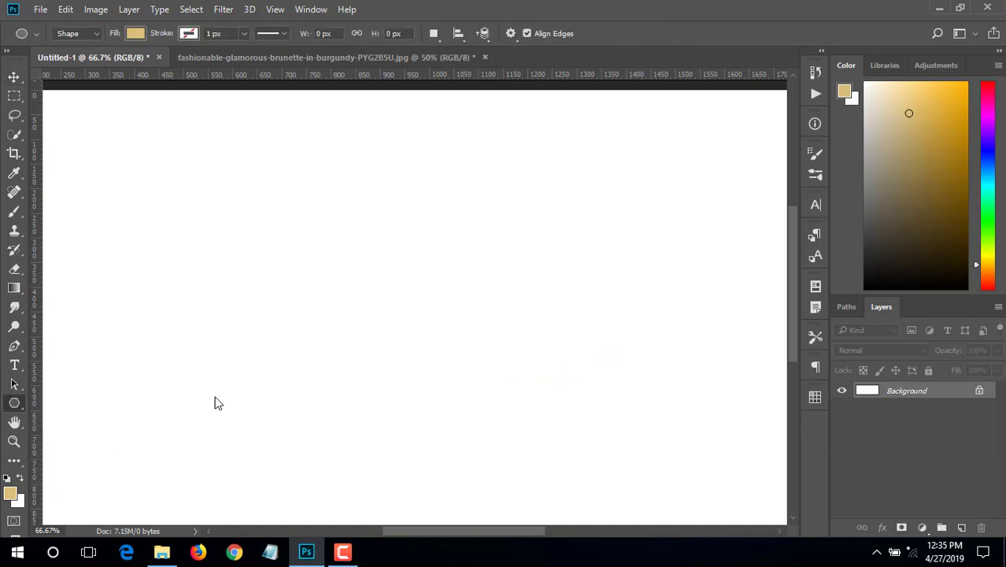
mouse_move(228, 230)
left_mouse_down()
mouse_move(311, 287)
mouse_move(326, 317)
mouse_move(287, 263)
mouse_move(287, 285)
mouse_move(284, 264)
mouse_move(307, 304)
left_mouse_up()
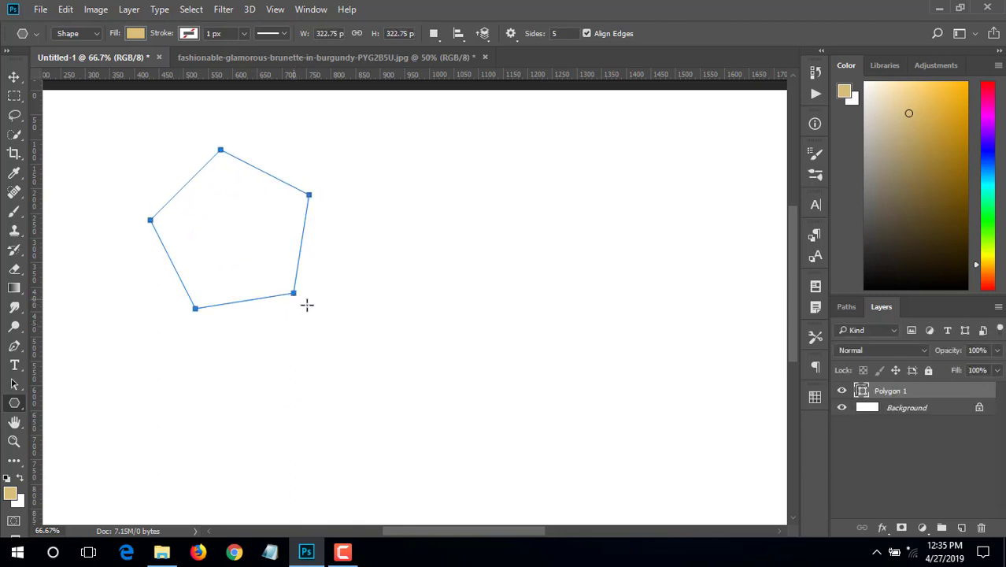
left_click(14, 77)
mouse_move(261, 232)
left_mouse_down()
mouse_move(490, 295)
mouse_move(521, 319)
left_mouse_up()
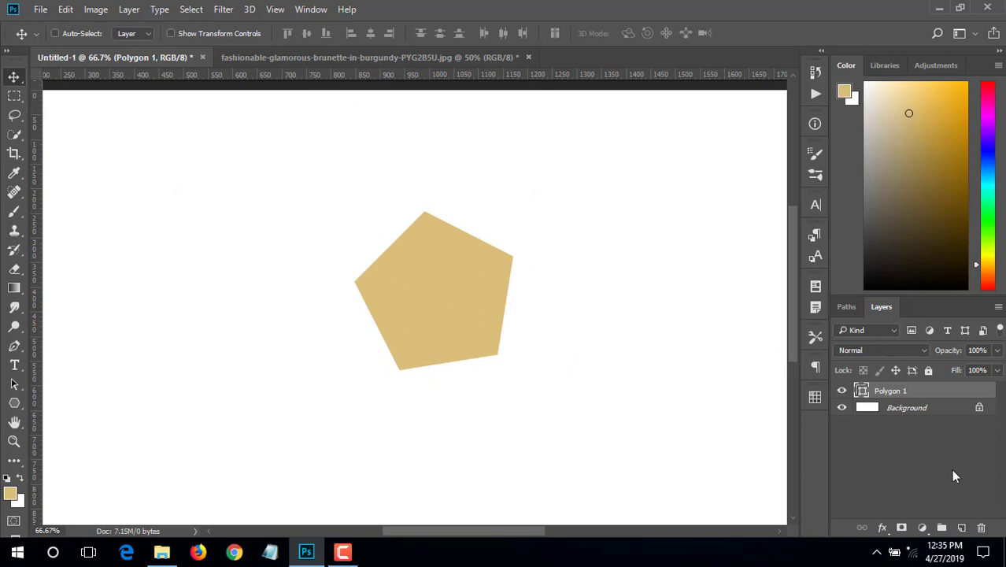
left_click_drag(936, 393, 981, 527)
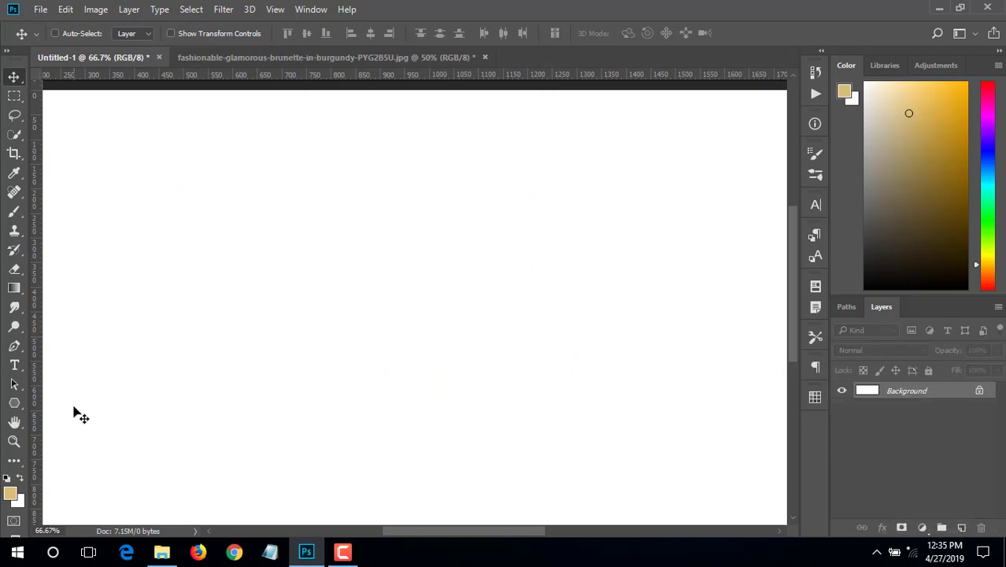
left_click(14, 403)
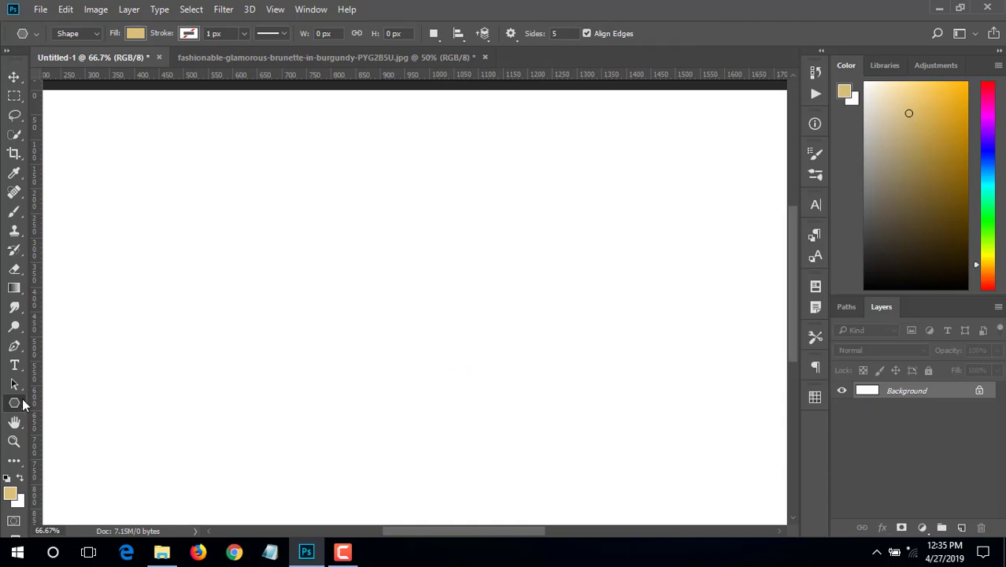
right_click(18, 404)
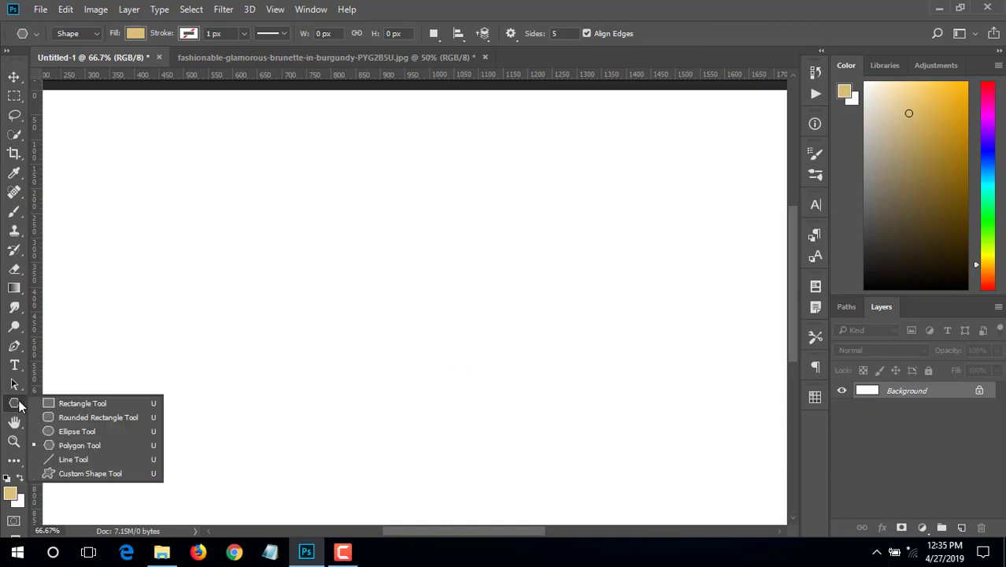
left_click(85, 445)
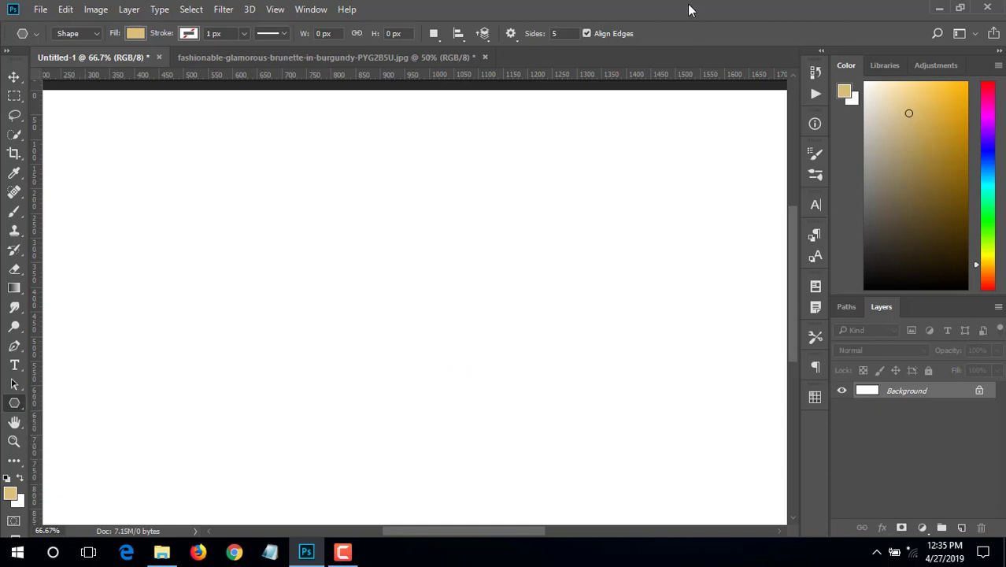
left_click(574, 33)
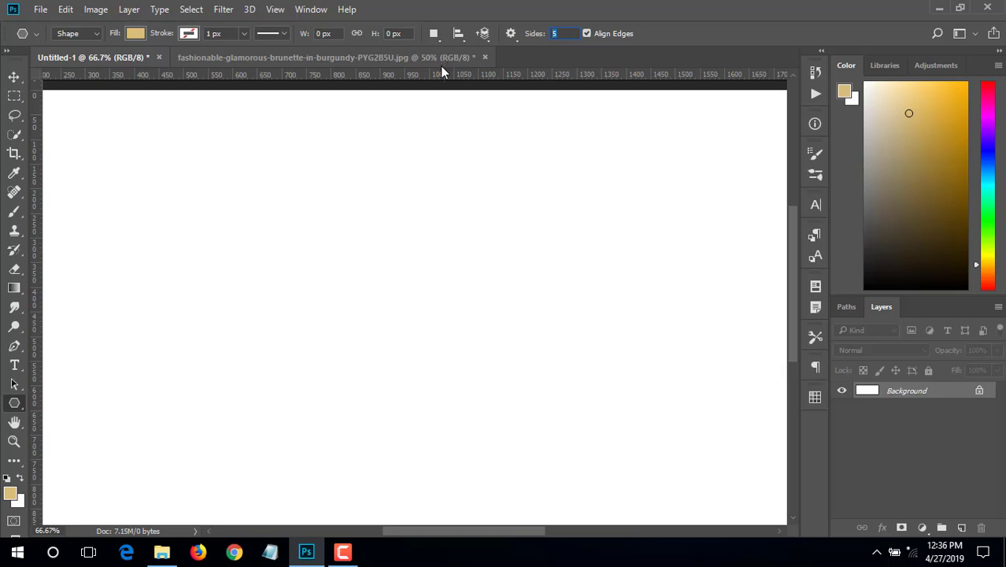
type("6")
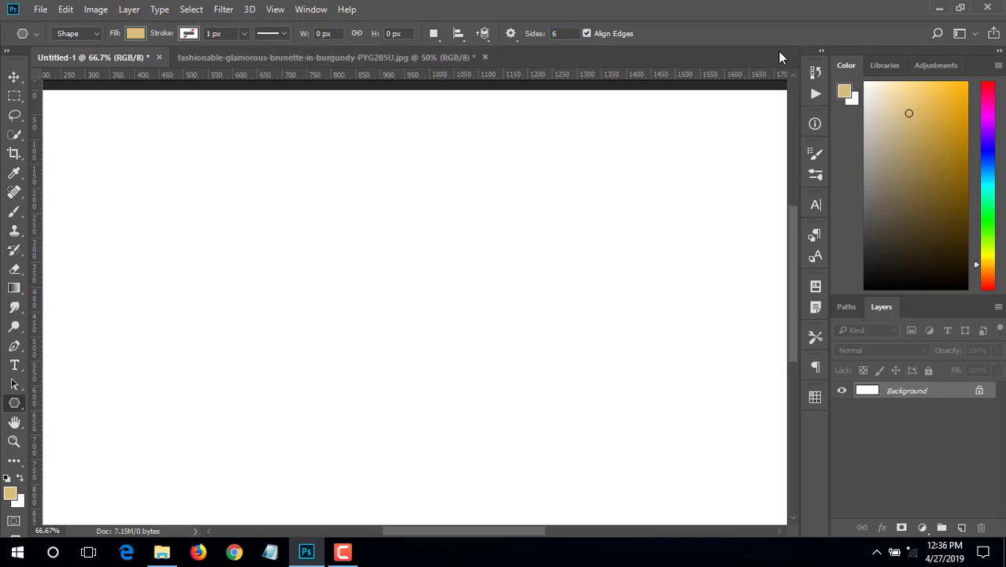
mouse_move(390, 210)
left_mouse_down()
mouse_move(519, 294)
mouse_move(488, 265)
left_mouse_up()
type("7")
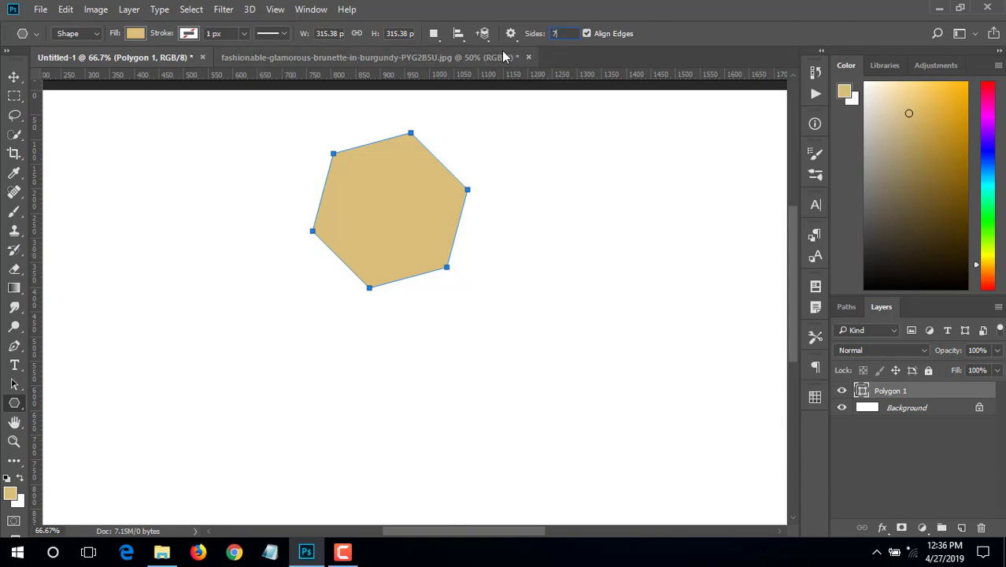
key("Return")
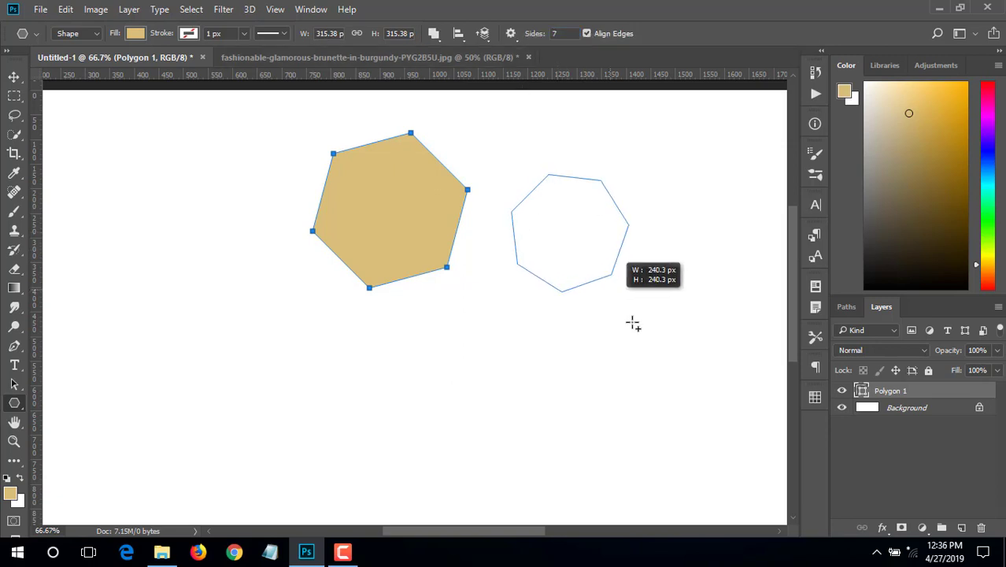
left_click_drag(570, 233, 633, 296)
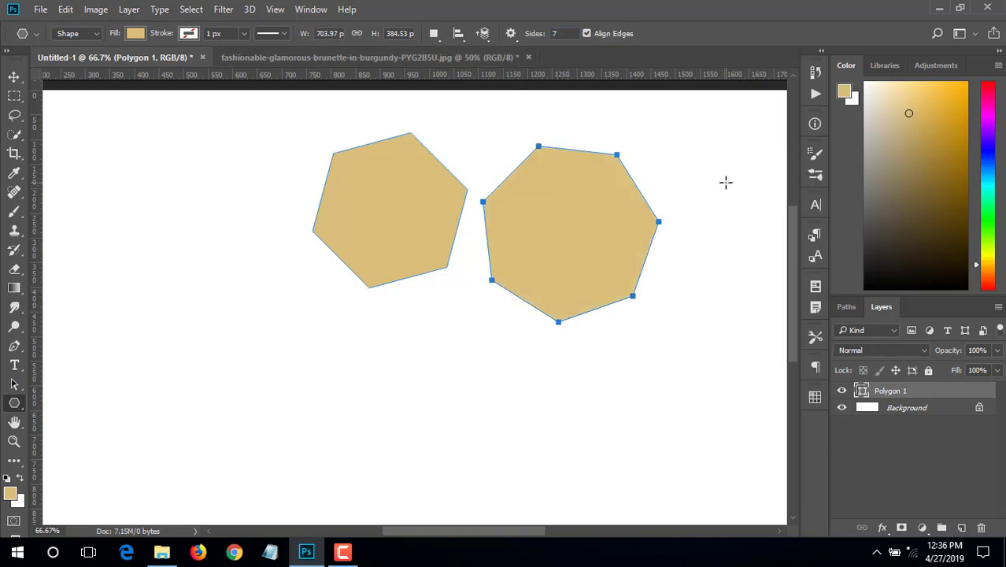
left_click(17, 79)
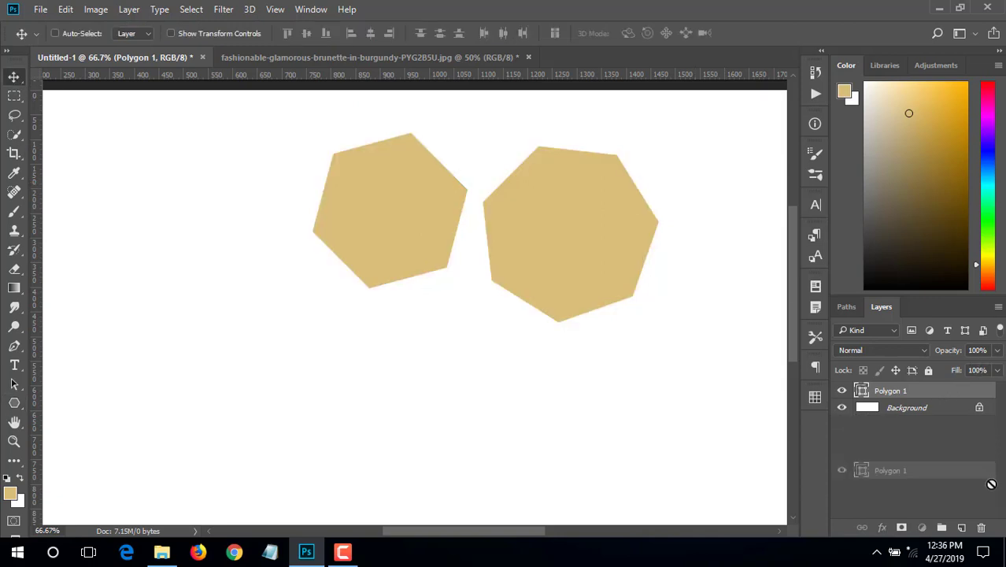
left_click_drag(946, 399, 981, 528)
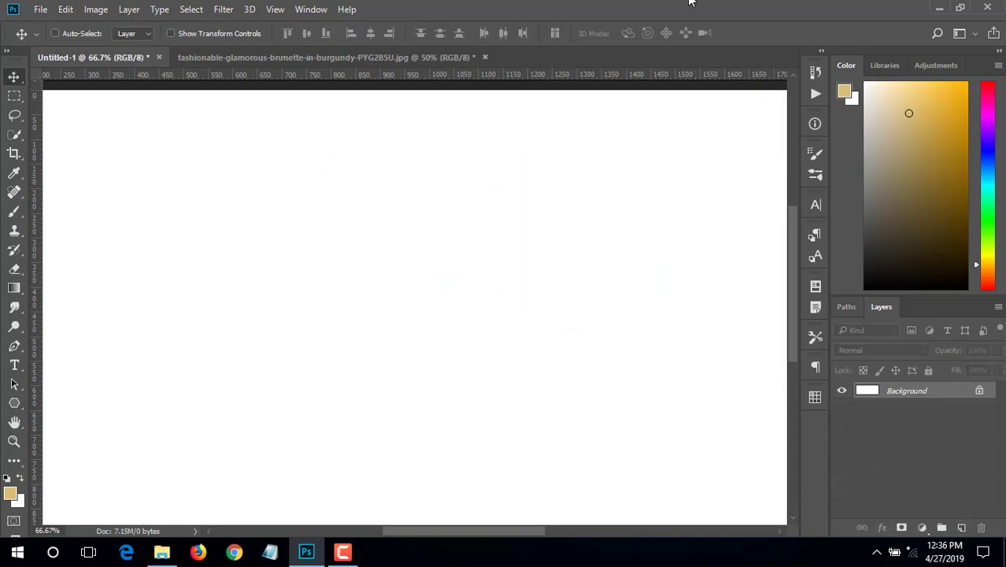
Draw a horizontal line with a light blue stroke and no fill, then move it lower
left_click(14, 403)
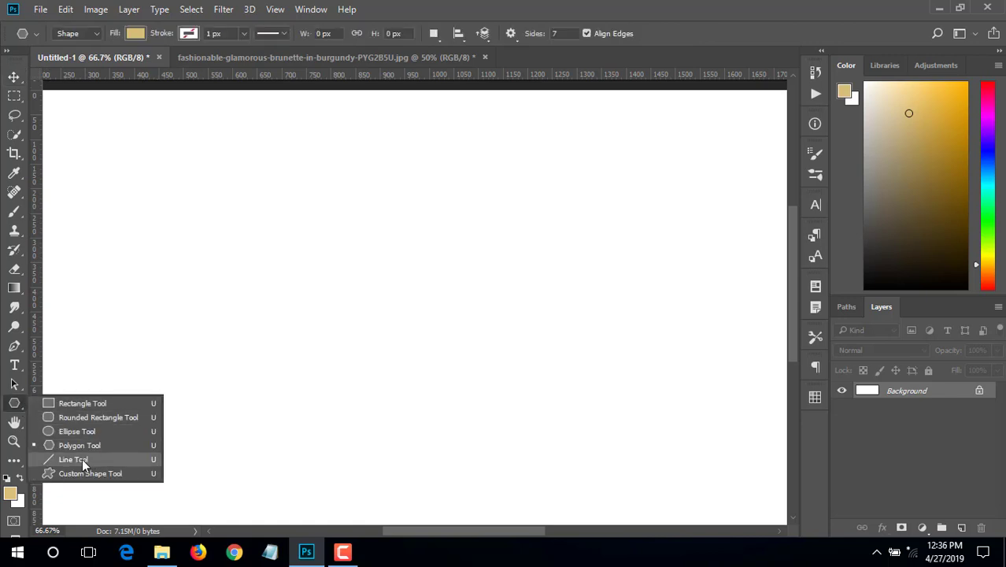
left_click(82, 459)
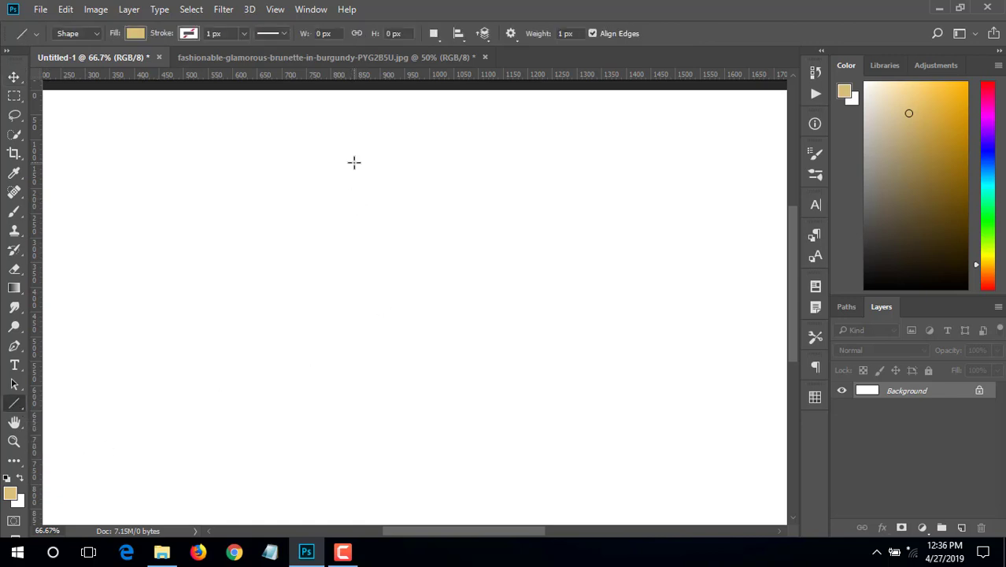
left_click_drag(199, 171, 532, 170)
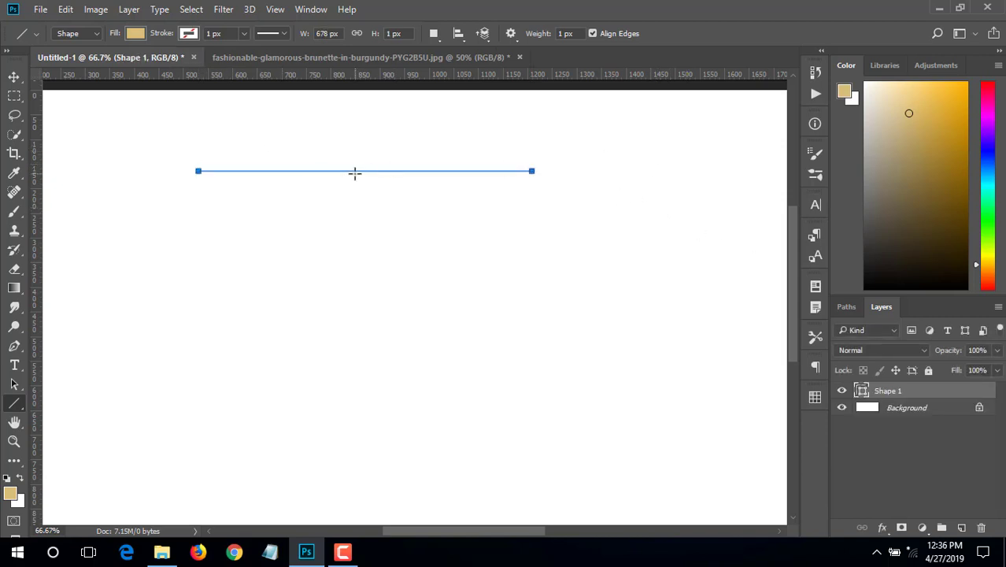
left_click(183, 38)
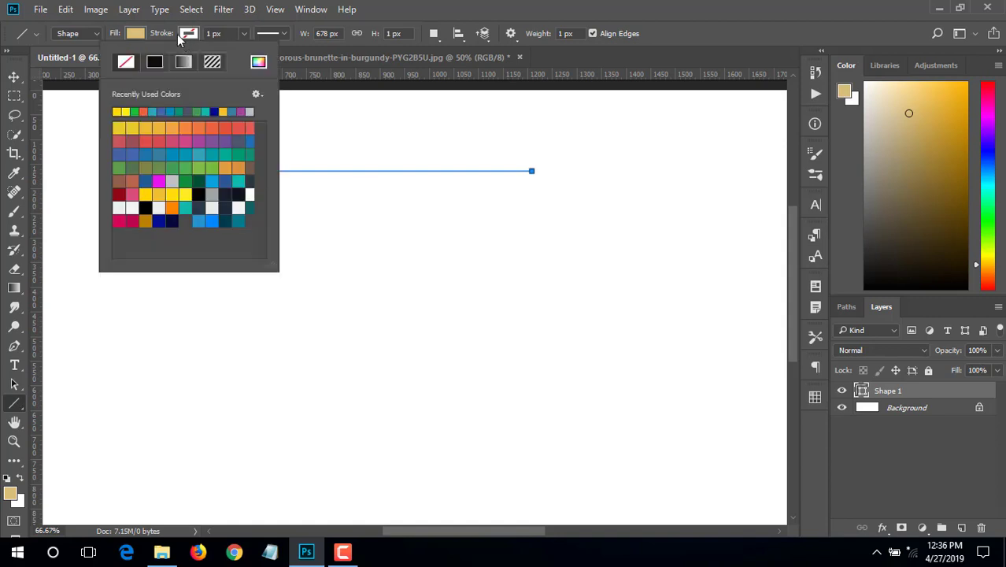
double_click(213, 181)
left_click(137, 34)
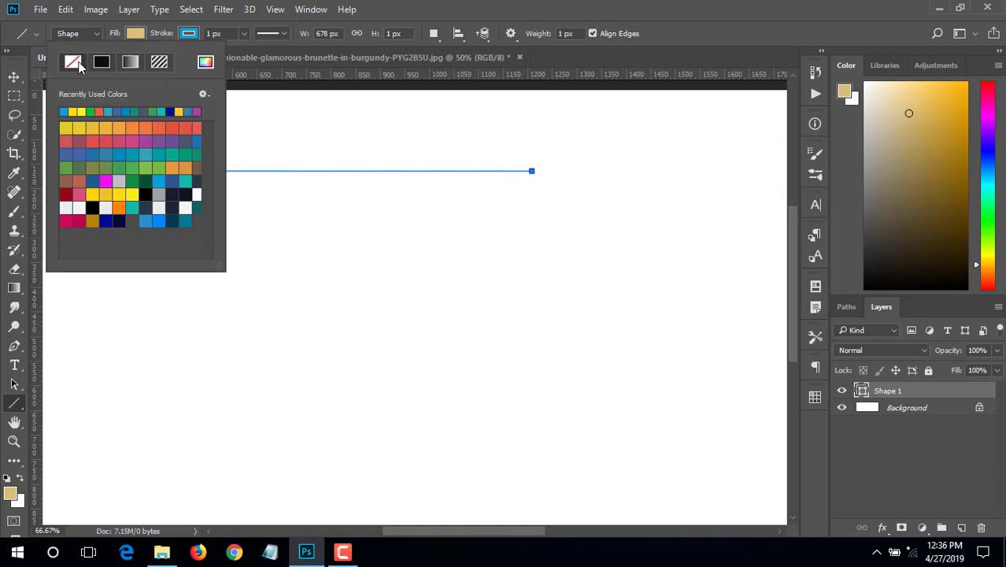
double_click(79, 66)
mouse_move(441, 167)
left_mouse_down()
mouse_move(465, 266)
mouse_move(537, 278)
mouse_move(505, 285)
mouse_move(539, 295)
mouse_move(511, 280)
mouse_move(457, 280)
mouse_move(475, 290)
mouse_move(503, 261)
left_mouse_up()
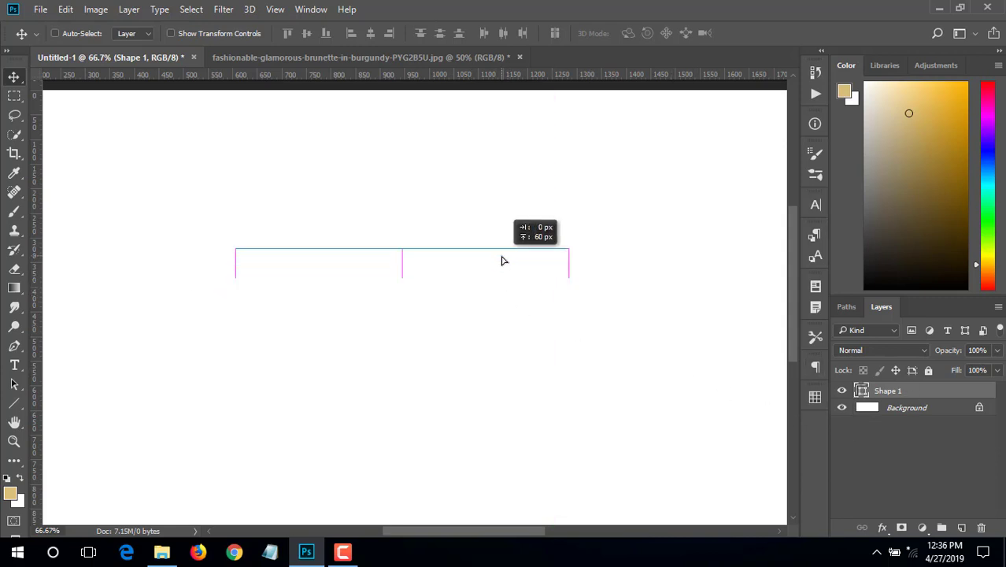
Recolour the line pink-red, set its stroke to crimson, then delete the Shape 1 layer
double_click(862, 392)
left_click(819, 226)
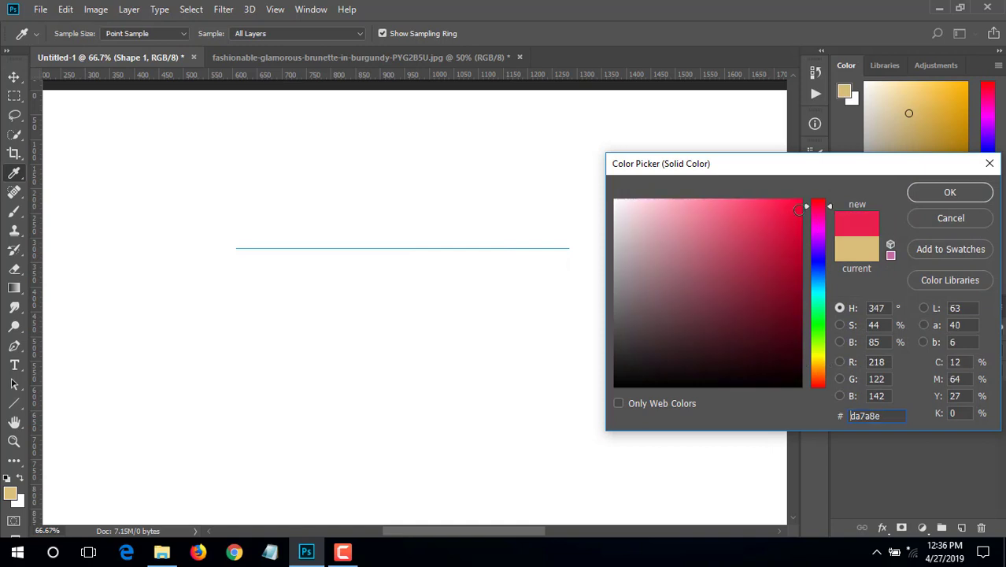
left_click(951, 194)
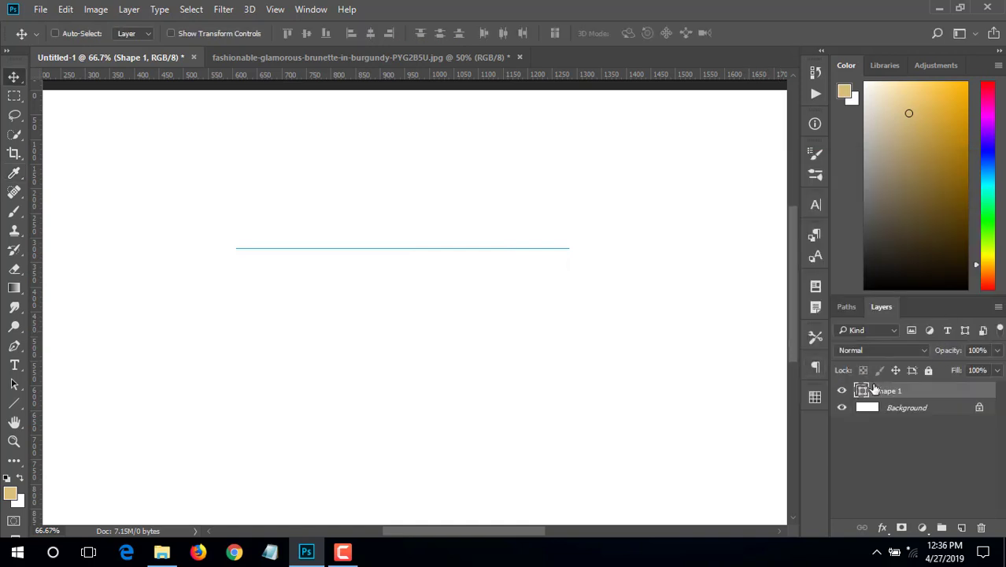
left_click(14, 404)
left_click(189, 34)
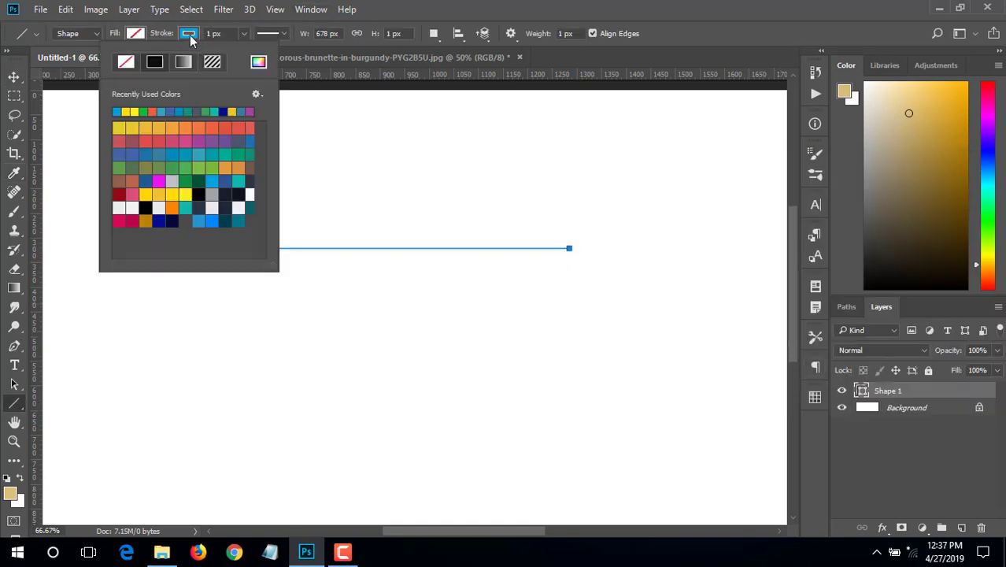
left_click(131, 221)
left_click(638, 7)
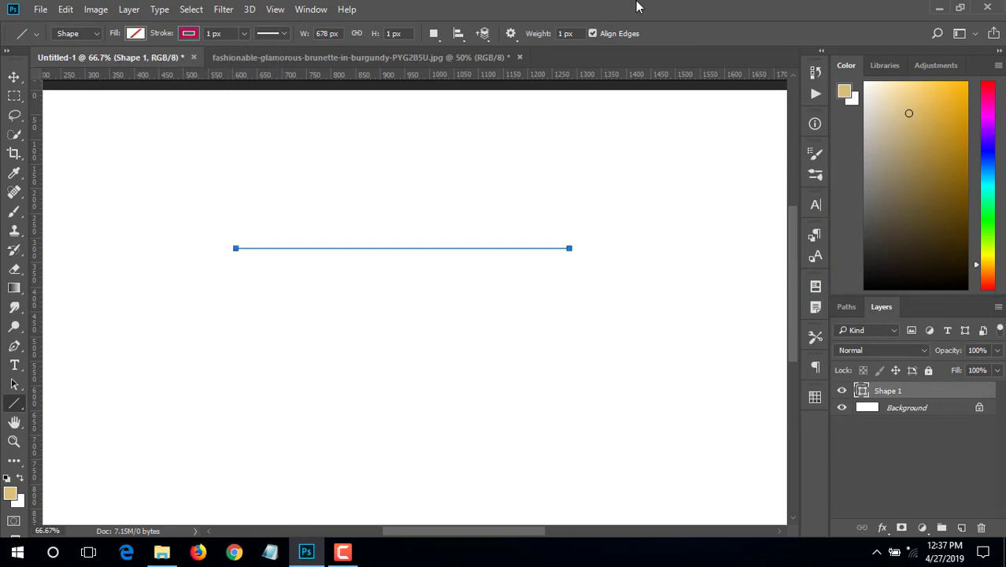
left_click(14, 77)
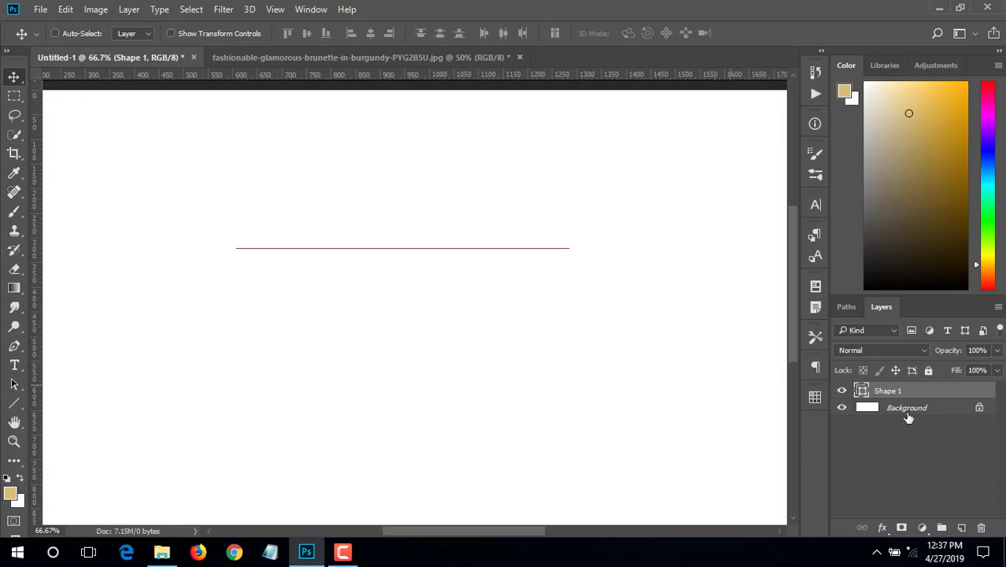
left_click_drag(943, 392, 981, 527)
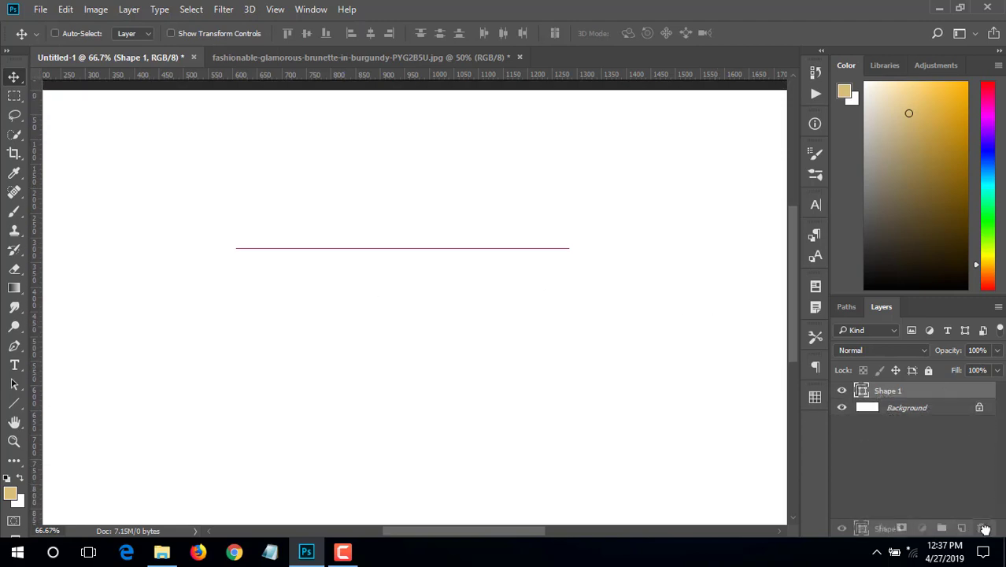
Select the Custom Shape Tool and draw, then undo, three test chevrons
left_click(14, 405)
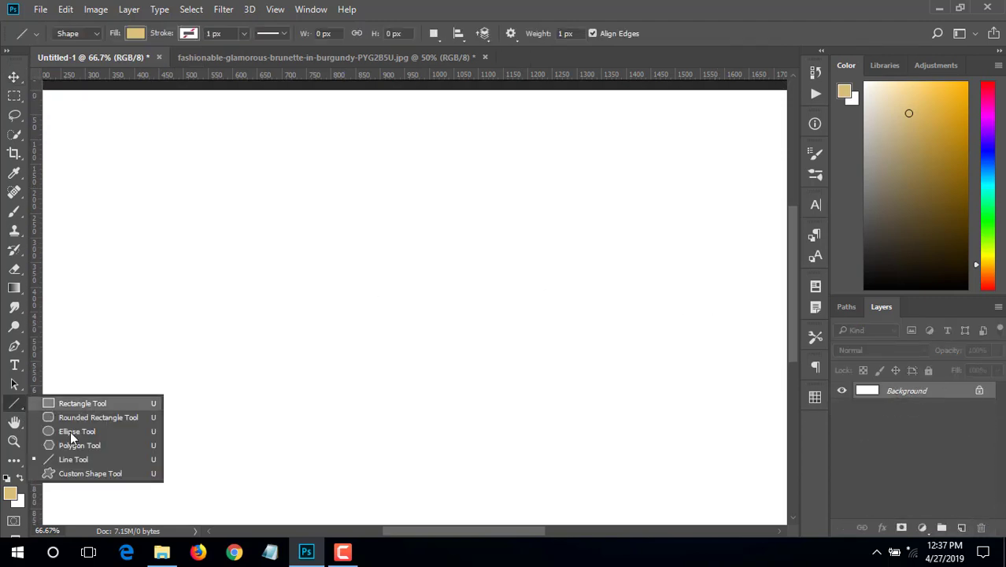
left_click(92, 473)
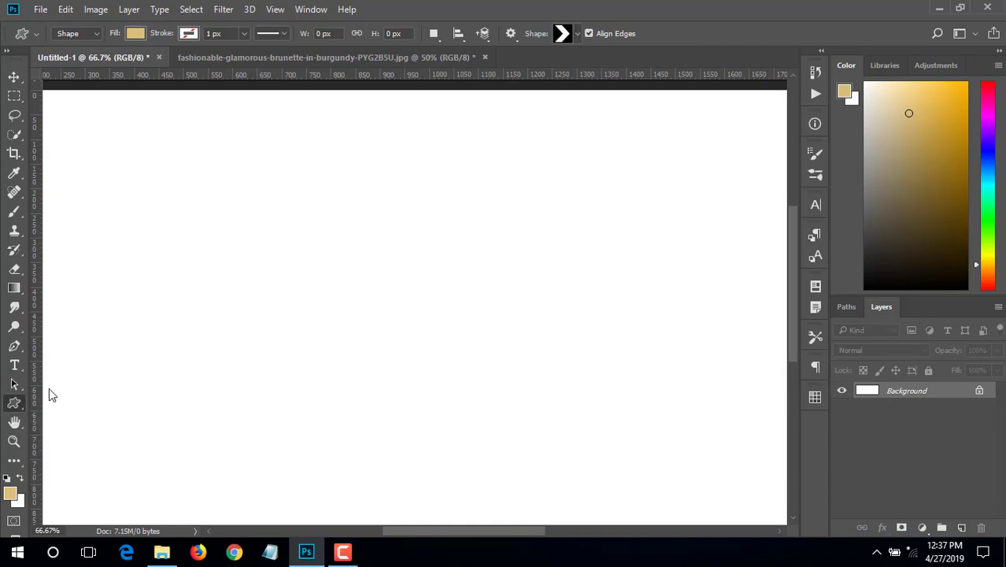
left_click_drag(231, 248, 342, 321)
key("ctrl+z")
left_click_drag(264, 216, 589, 398)
key("ctrl+z")
left_click_drag(349, 250, 559, 378)
key("ctrl+z")
Replace the custom shape library with the Music set
left_click(578, 34)
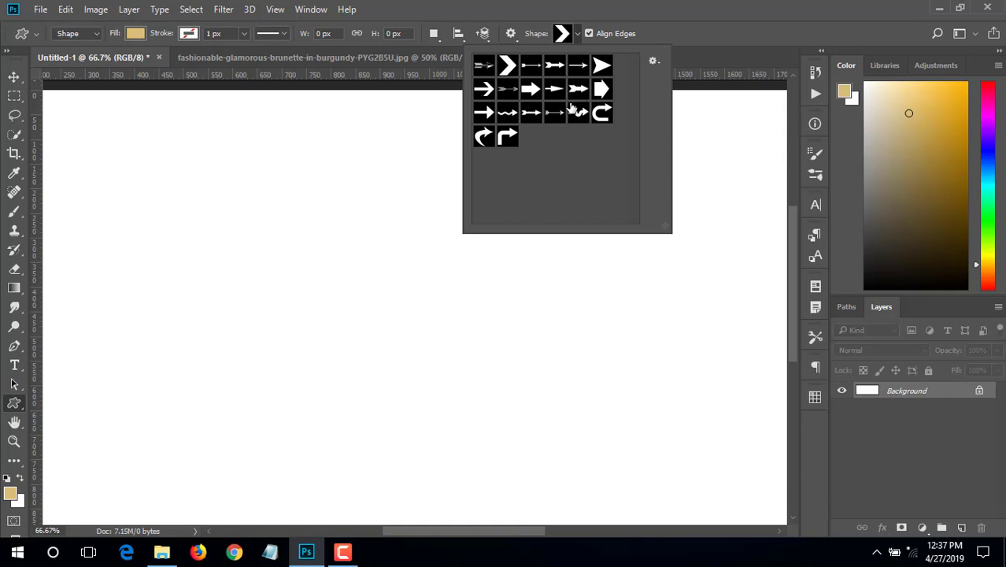
left_click(652, 62)
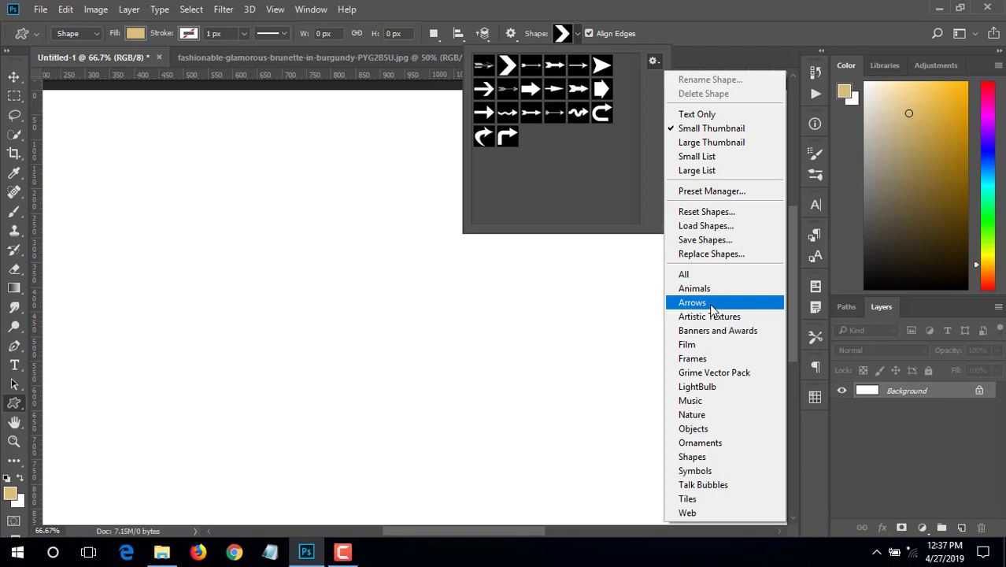
left_click(690, 401)
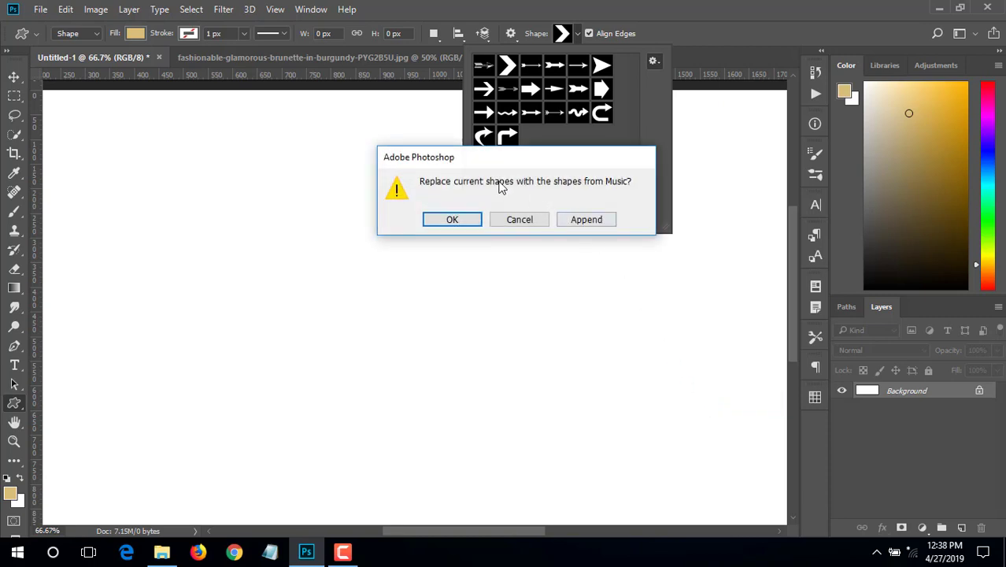
left_click_drag(433, 172, 422, 178)
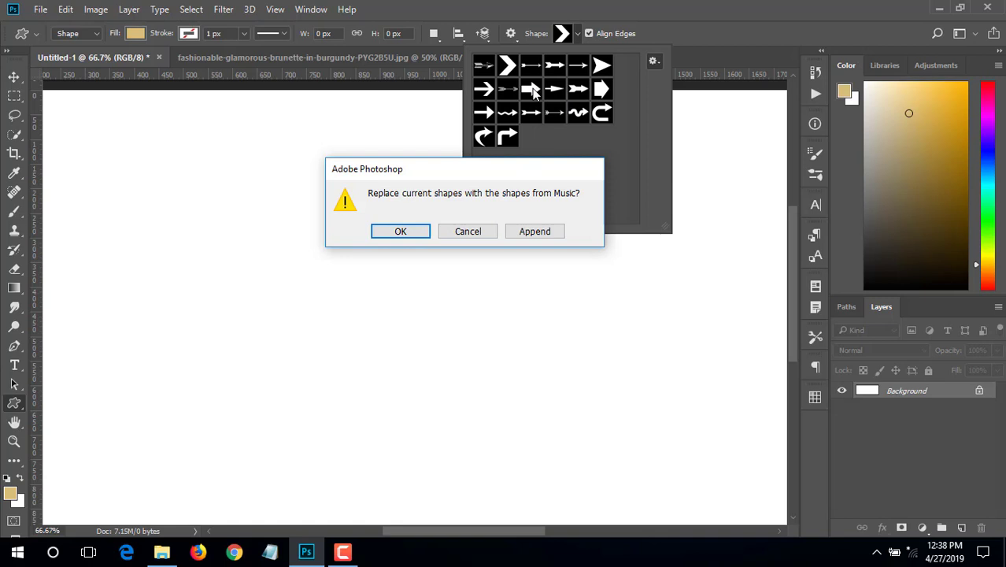
left_click(399, 232)
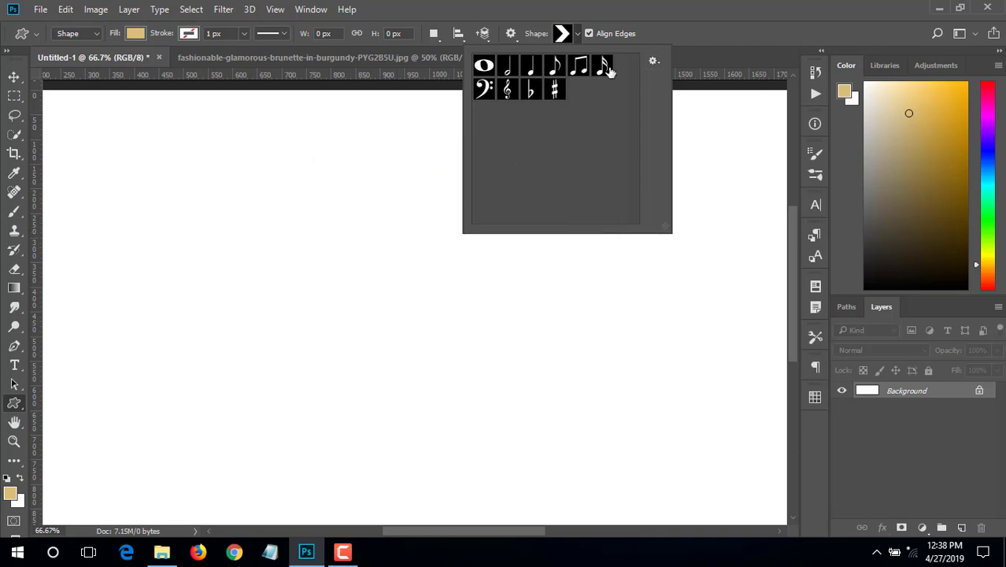
Draw a tan beamed eighth-note shape on the canvas
left_click(580, 69)
left_click_drag(226, 249, 389, 393)
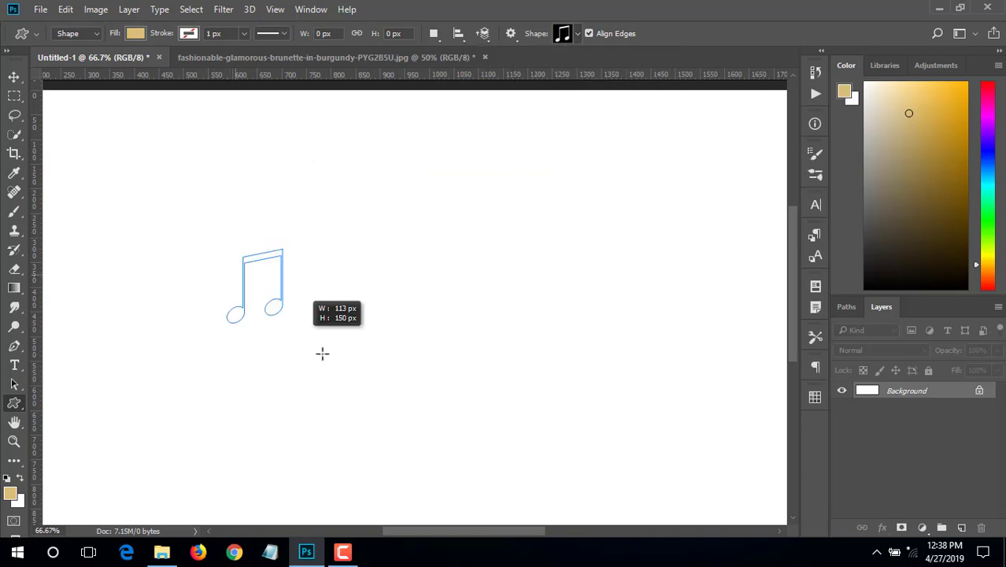
left_click(14, 77)
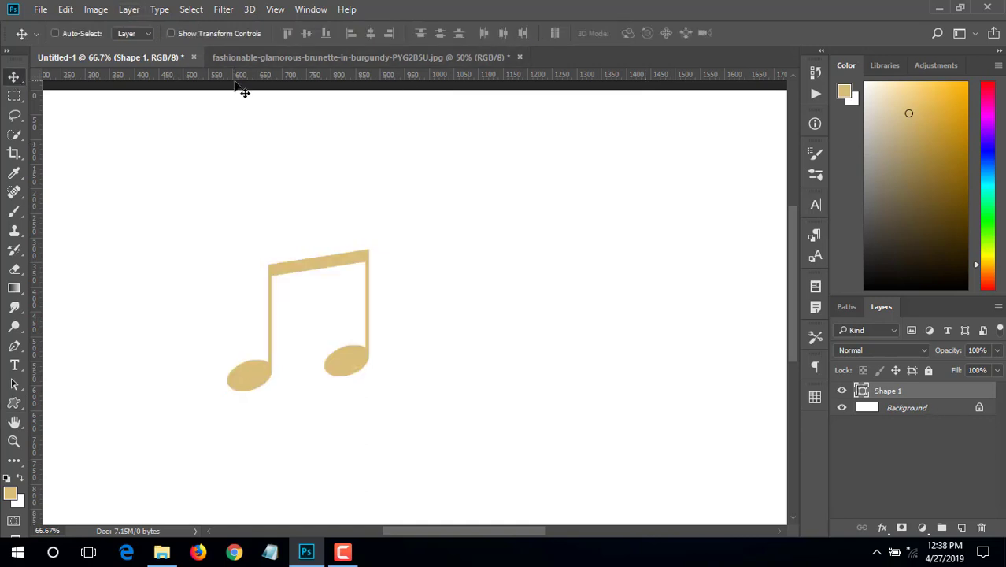
Append the Nature shape set after the Music shapes
left_click(15, 402)
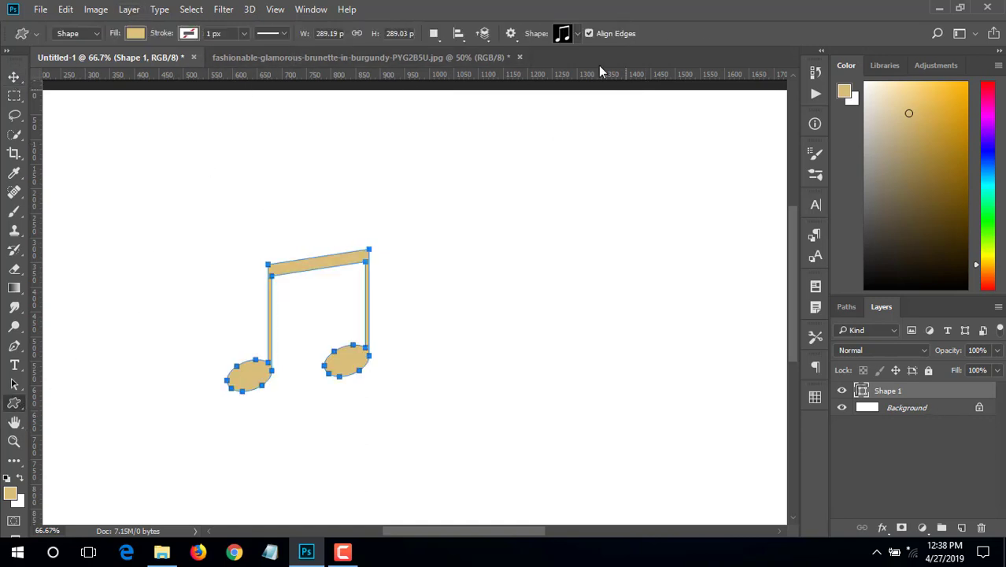
left_click(575, 35)
left_click(652, 61)
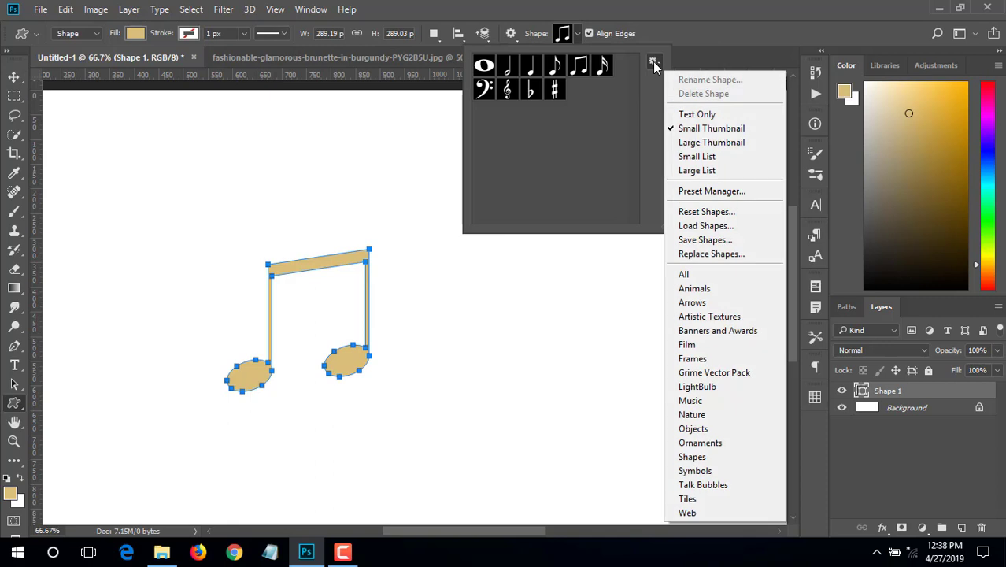
left_click(719, 414)
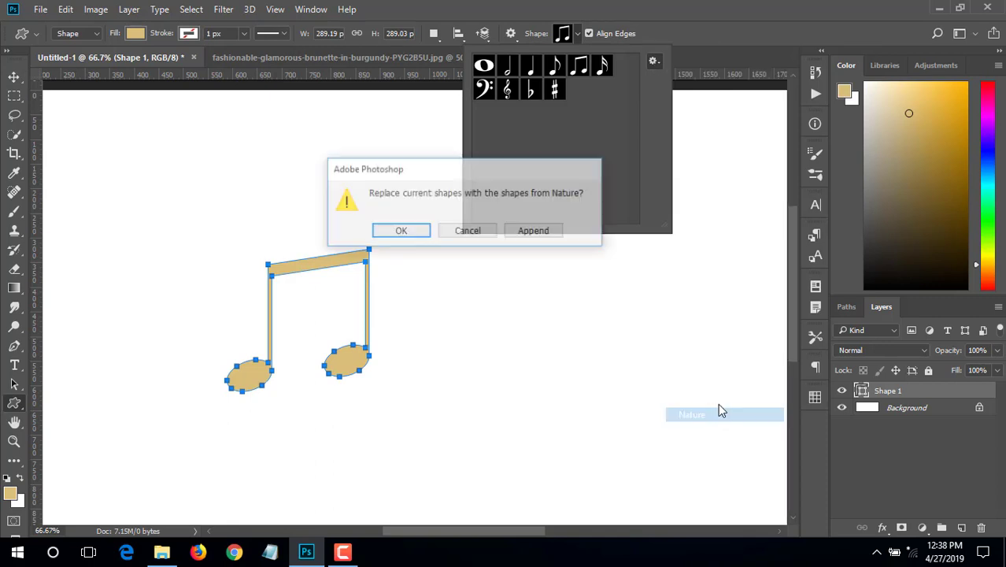
left_click_drag(658, 183, 674, 185)
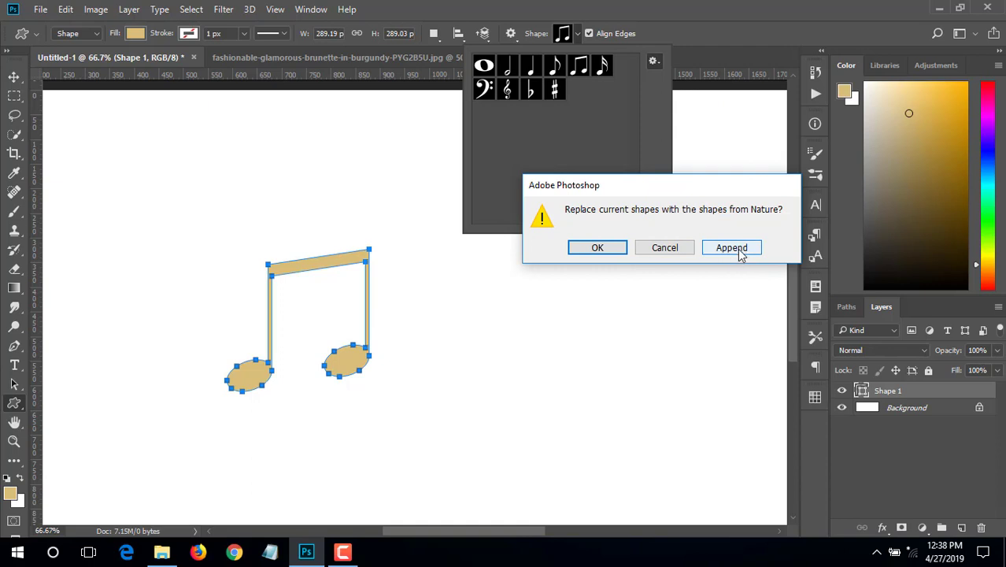
left_click(731, 248)
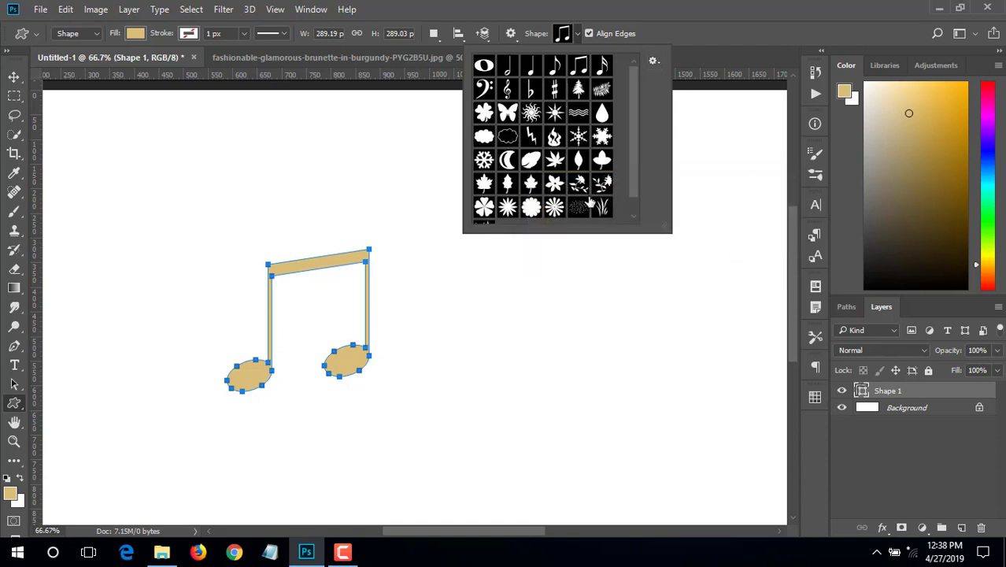
Replace the picker contents with All shape sets and scroll through them
left_click(655, 63)
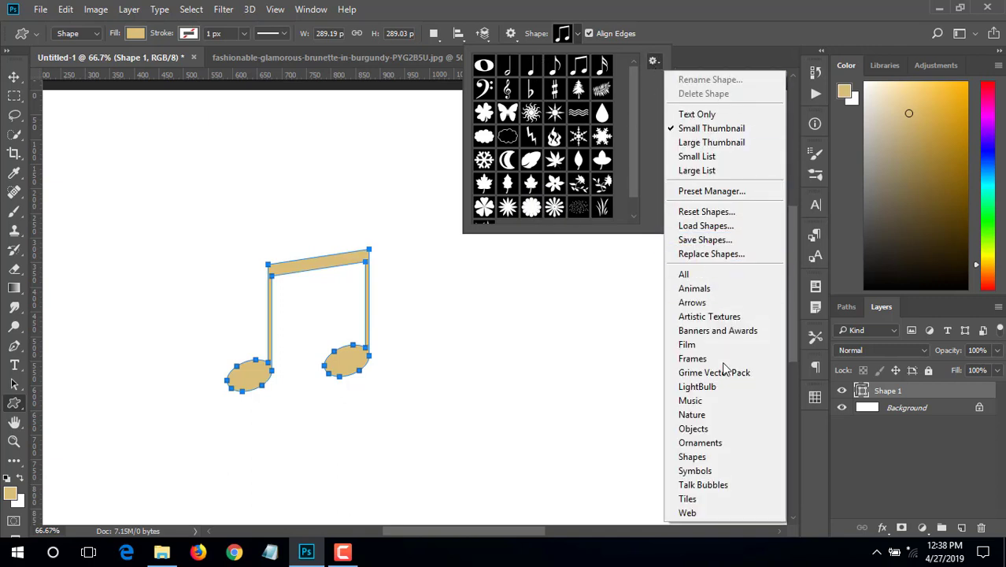
left_click(693, 277)
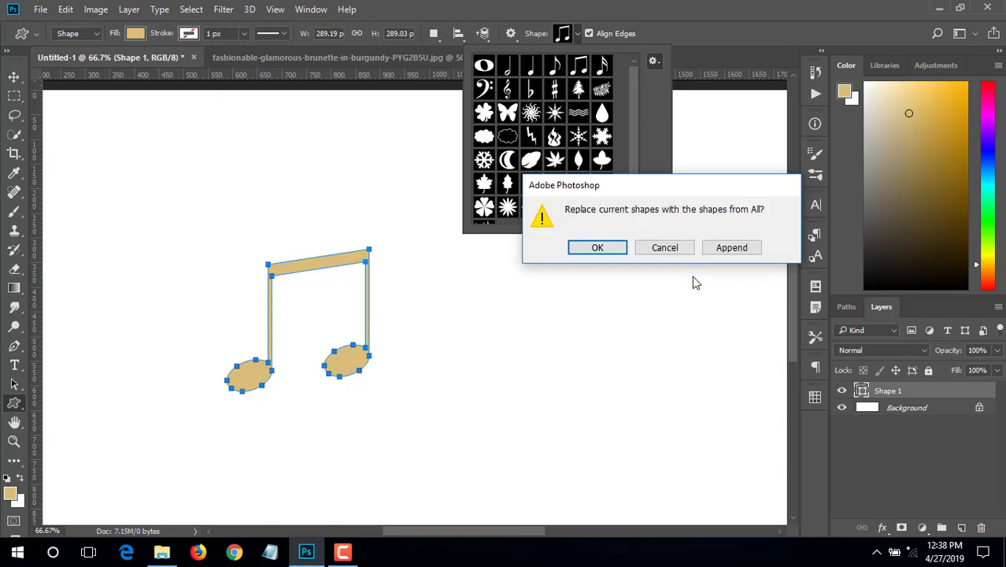
left_click(598, 248)
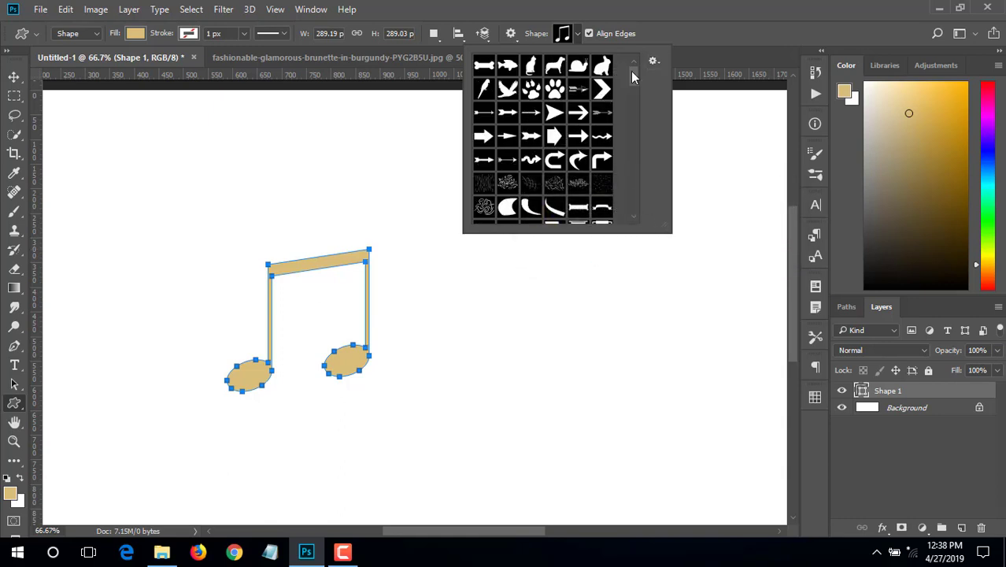
mouse_move(631, 71)
left_mouse_down()
mouse_move(632, 209)
mouse_move(630, 163)
left_mouse_up()
Draw a check mark custom shape and move it to the right of the music note
left_click(532, 157)
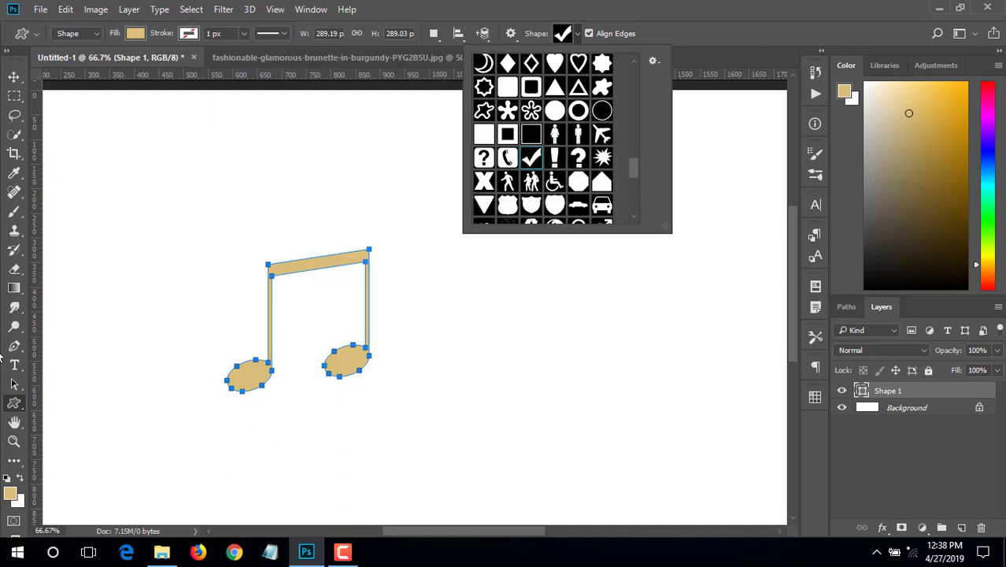
left_click_drag(97, 195, 178, 273)
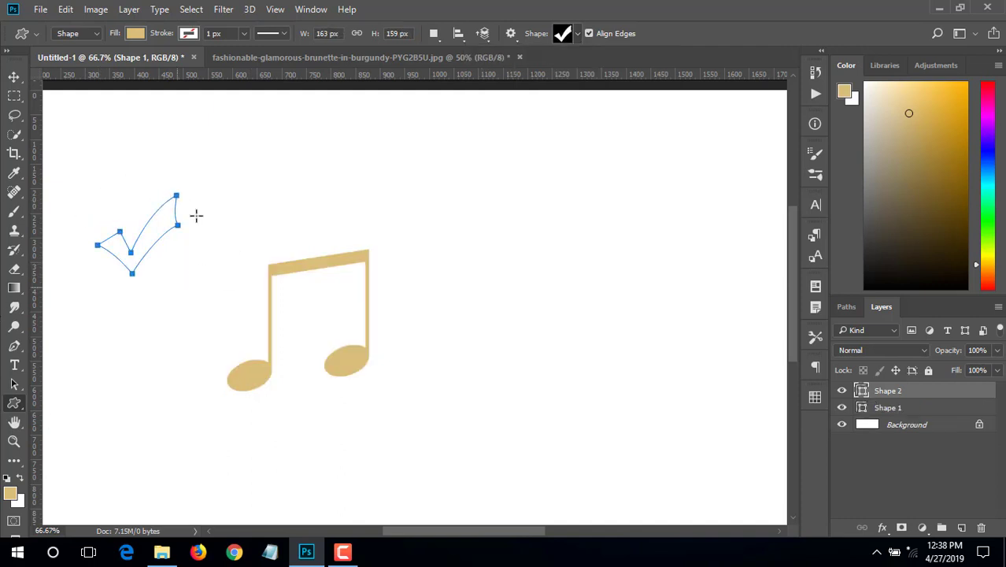
key("v")
left_click_drag(170, 234, 642, 275)
Give the check mark a pink fill and nudge it left and slightly down
double_click(864, 394)
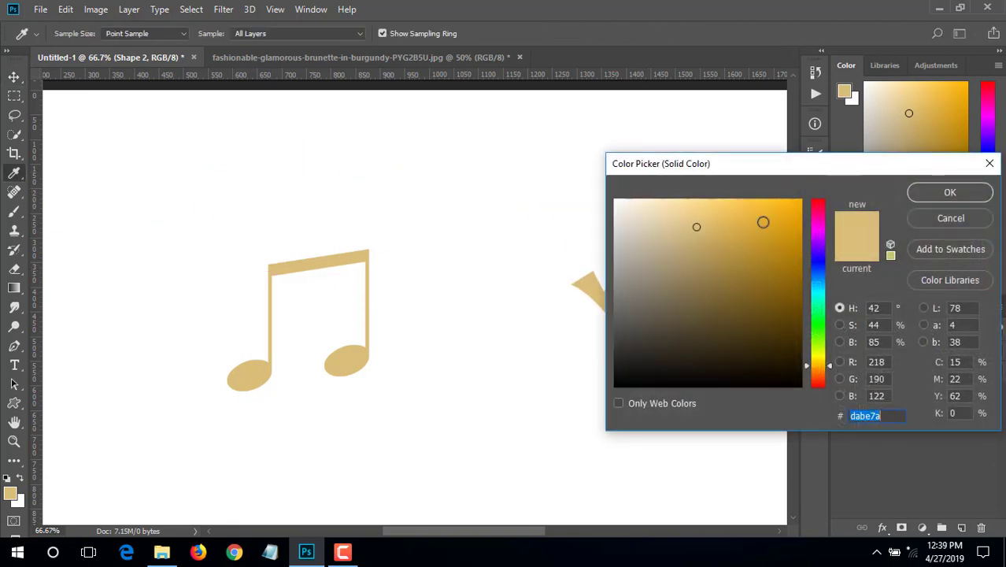
left_click(818, 211)
left_click(785, 211)
left_click(950, 193)
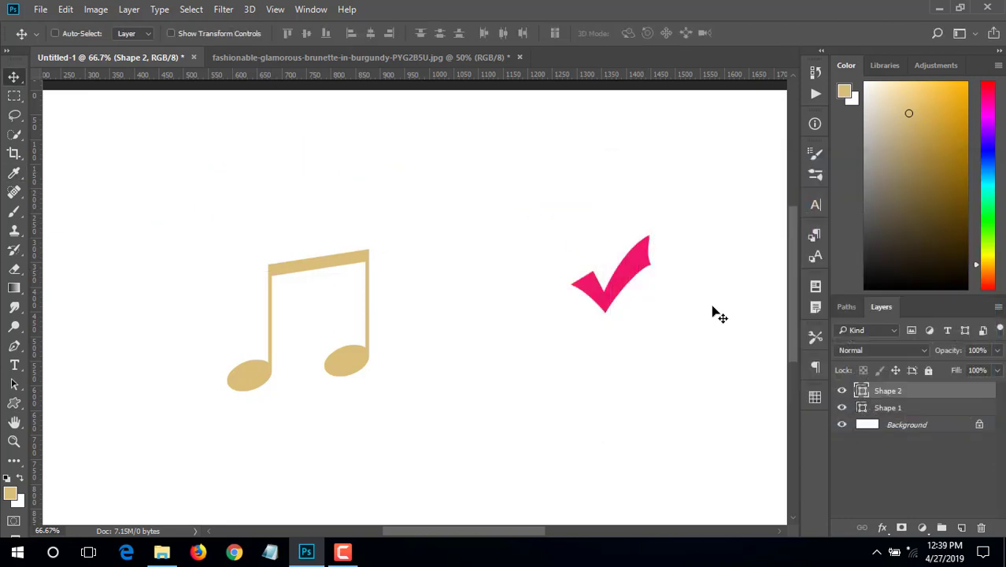
left_click_drag(591, 288, 534, 310)
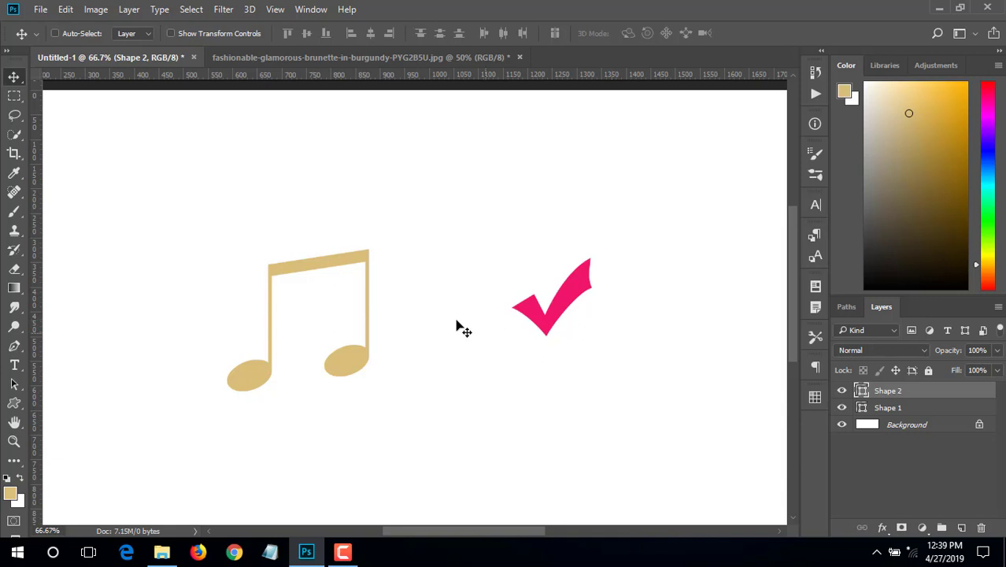
Choose the inverted triangle in the Custom Shape tool's shape picker
left_click(18, 404)
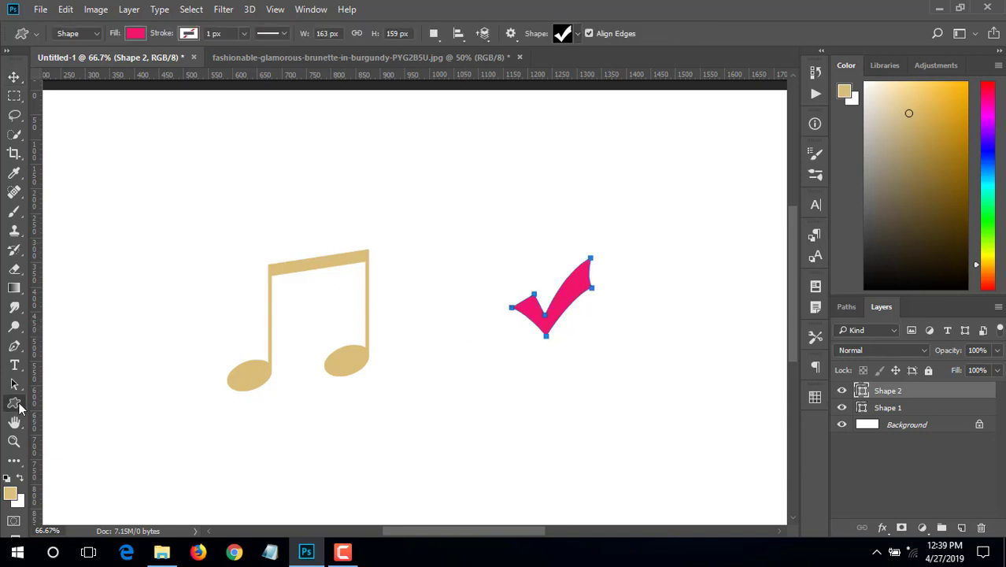
left_click(577, 35)
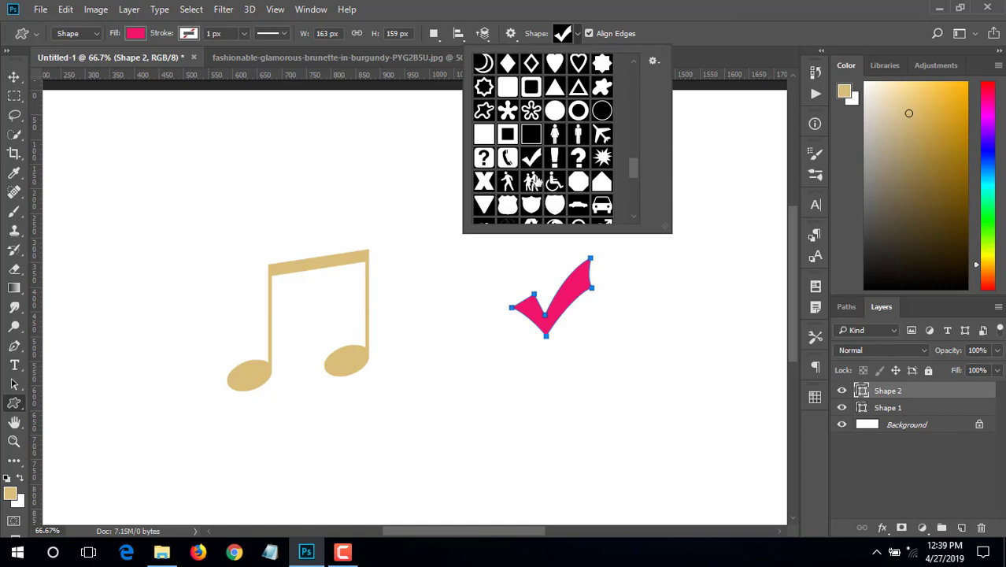
scroll(534, 182, "down", 2)
scroll(534, 182, "down", 2)
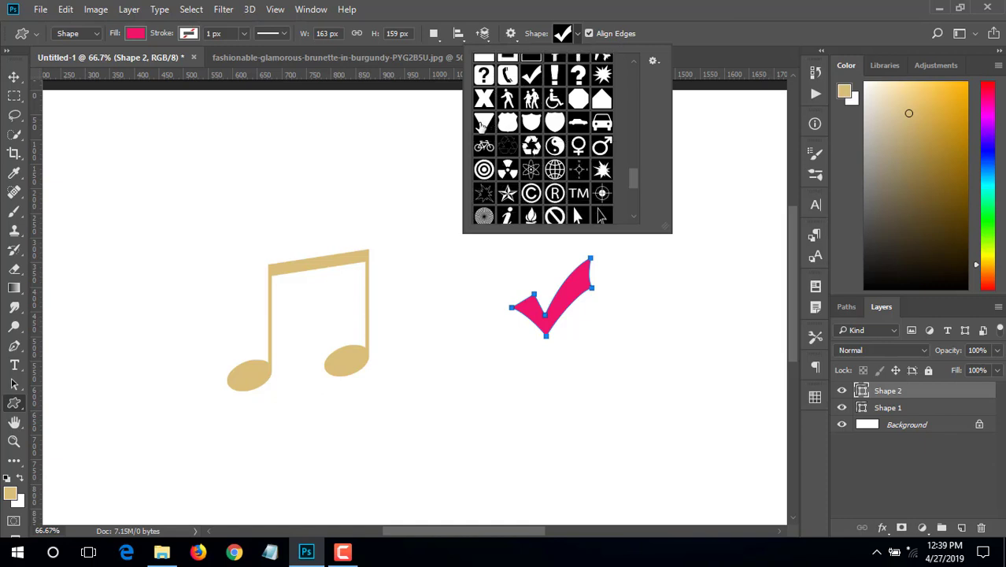
left_click(482, 126)
key("Return")
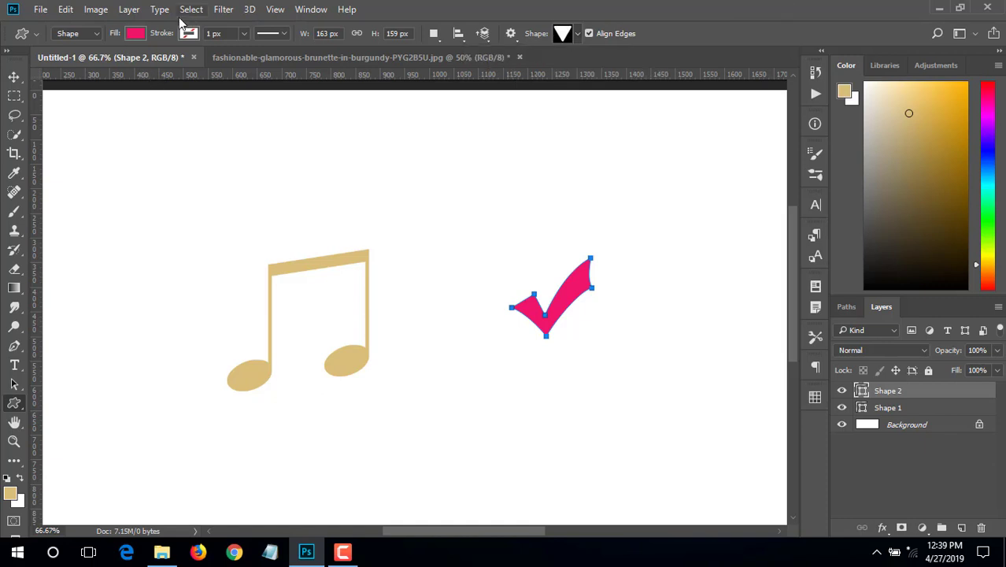
Set the shape tool mode to Path and draw an inverted-triangle outline near the top-left
left_click(80, 34)
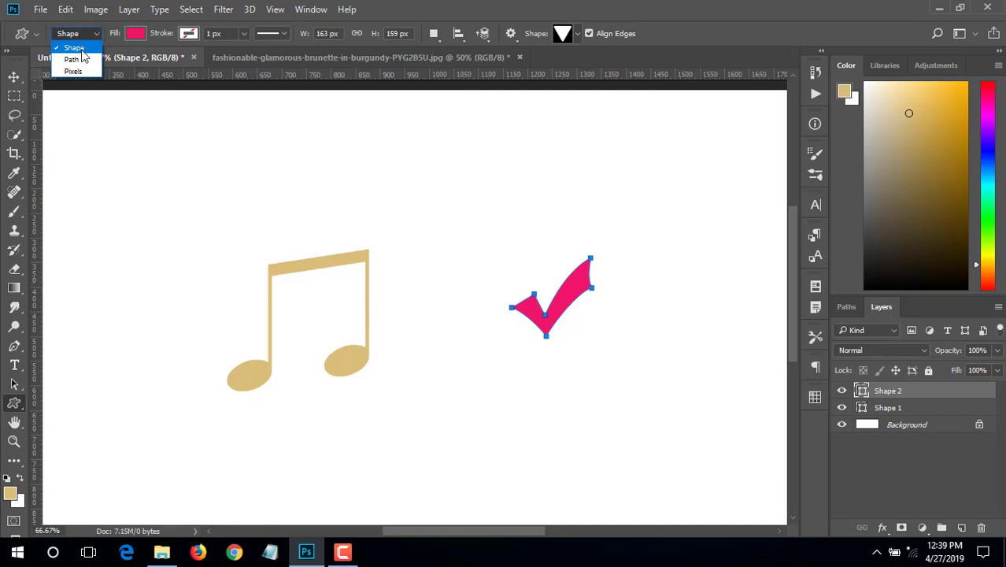
left_click(82, 60)
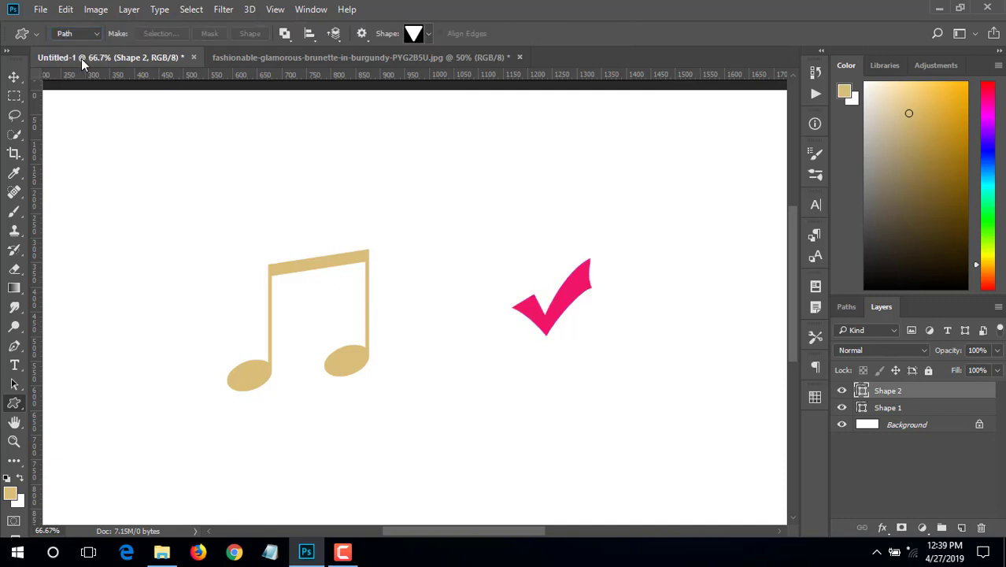
left_click_drag(78, 163, 169, 270)
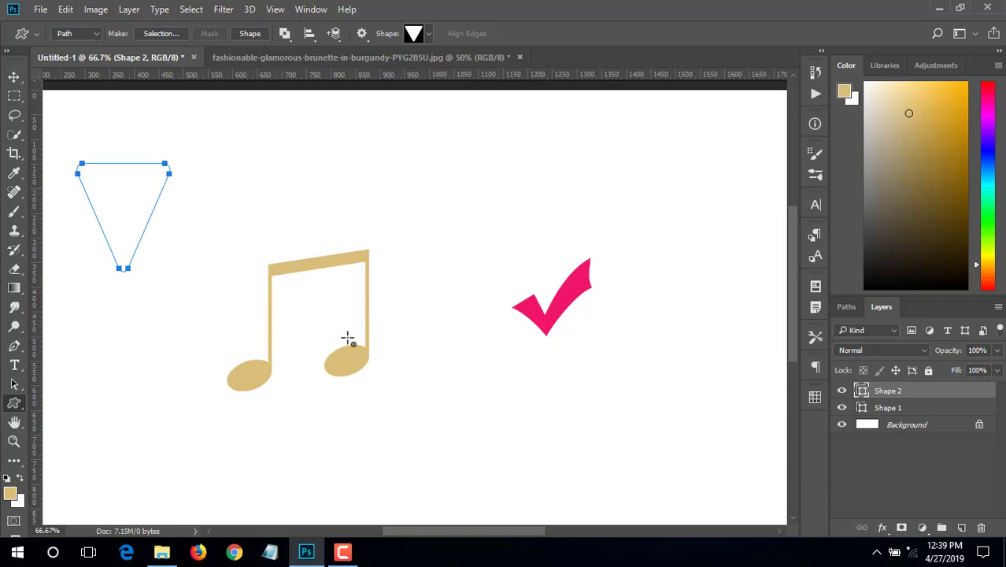
left_click(15, 76)
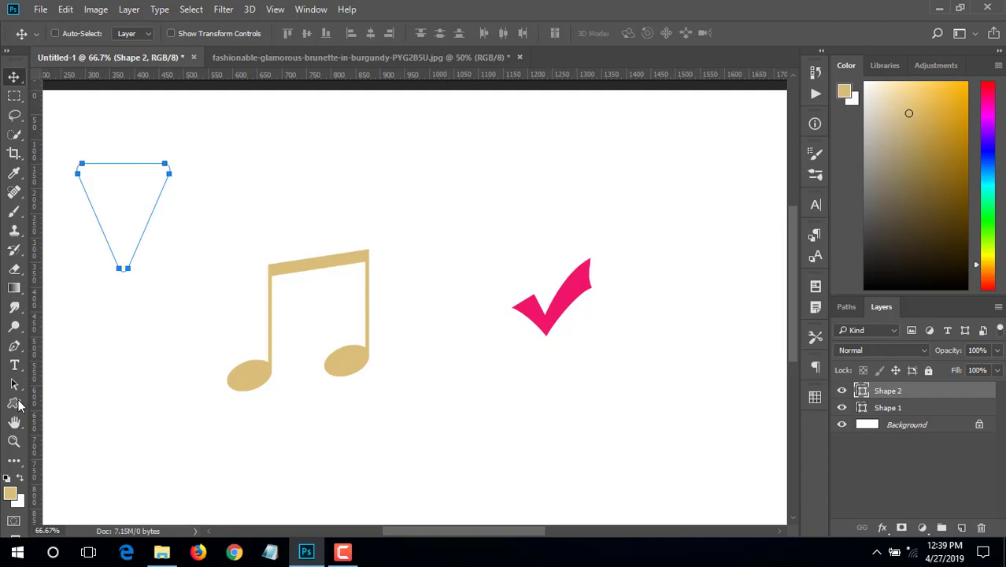
left_click(16, 423)
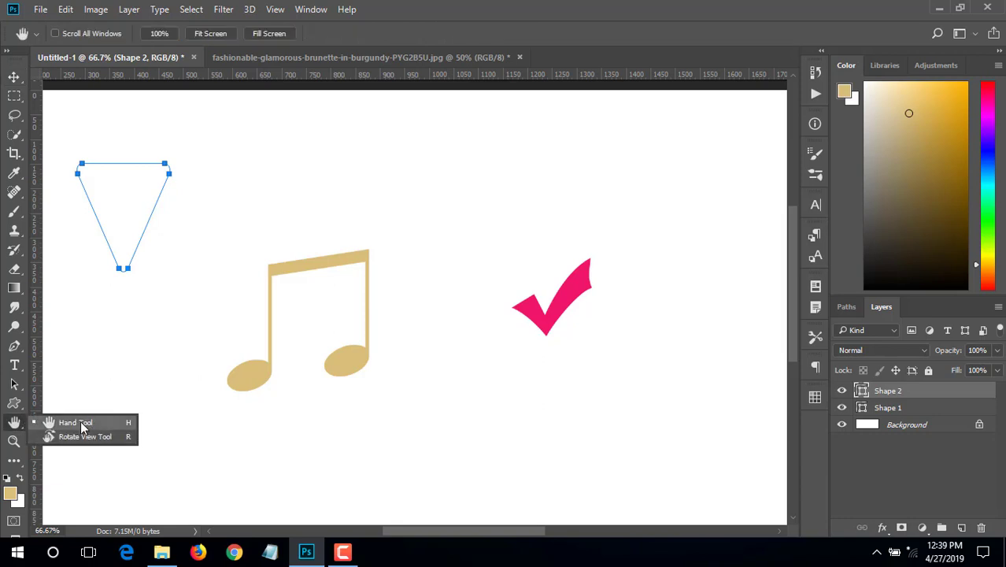
Pan around the canvas with the Hand tool to bring the music note into view
left_click(82, 424)
left_click_drag(671, 253, 532, 263)
mouse_move(48, 319)
left_mouse_down()
mouse_move(535, 278)
mouse_move(559, 254)
mouse_move(644, 260)
mouse_move(301, 311)
mouse_move(206, 348)
left_mouse_up()
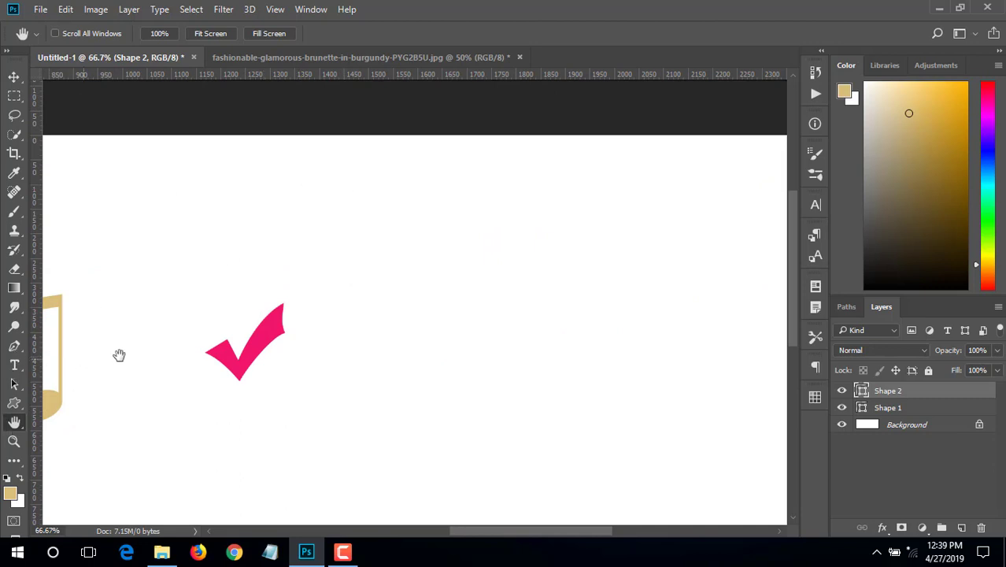
mouse_move(119, 352)
left_mouse_down()
mouse_move(197, 344)
mouse_move(173, 326)
mouse_move(240, 323)
left_mouse_up()
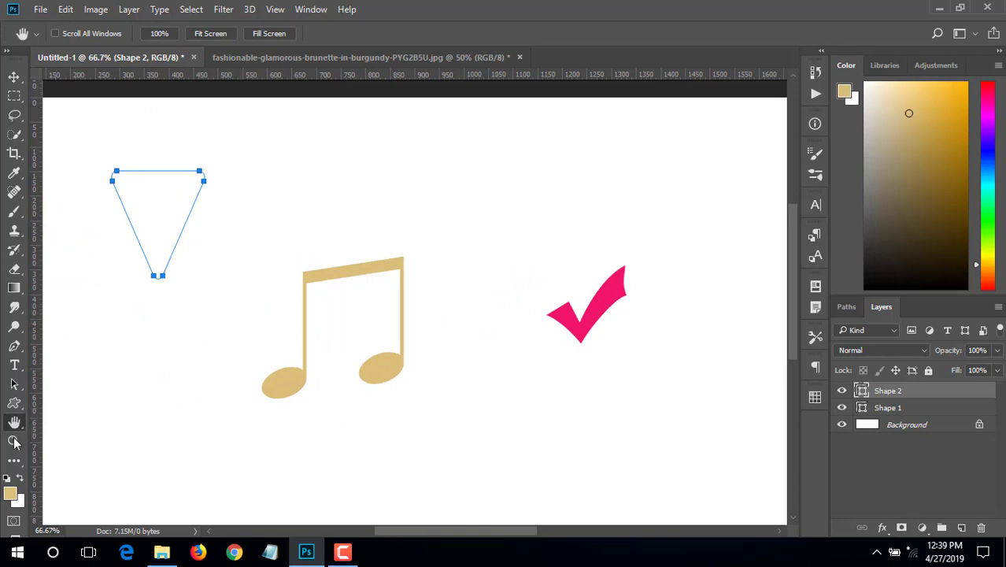
left_click(15, 385)
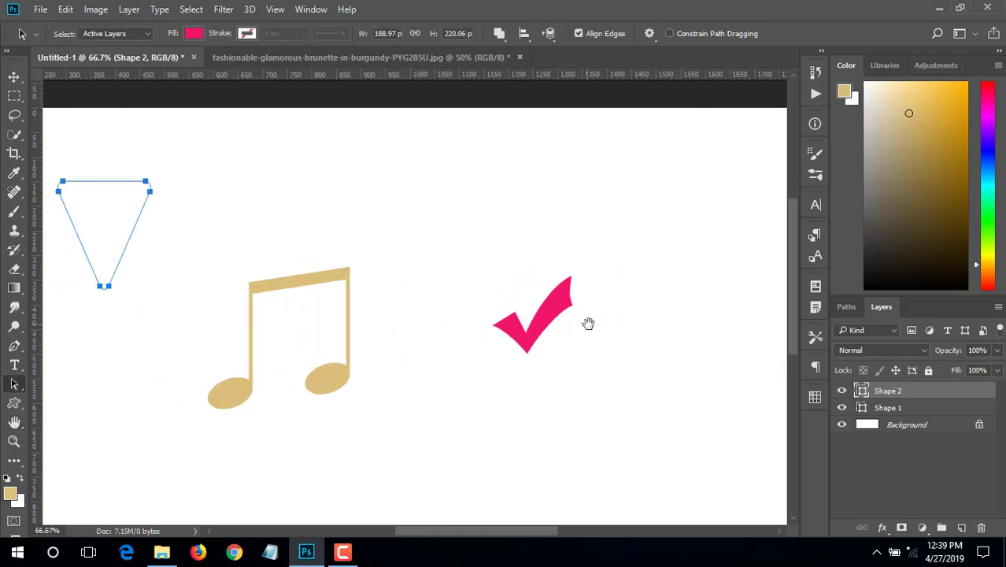
scroll(683, 309, "right", 4)
scroll(586, 321, "up", 2)
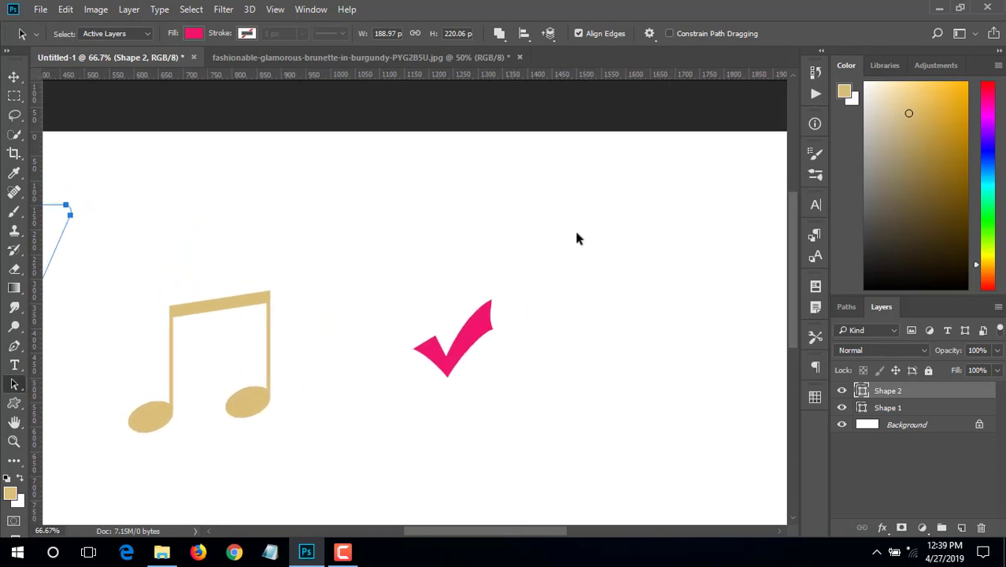
Zoom in on the music note to 300%, then zoom out to show the whole canvas
left_click(16, 443)
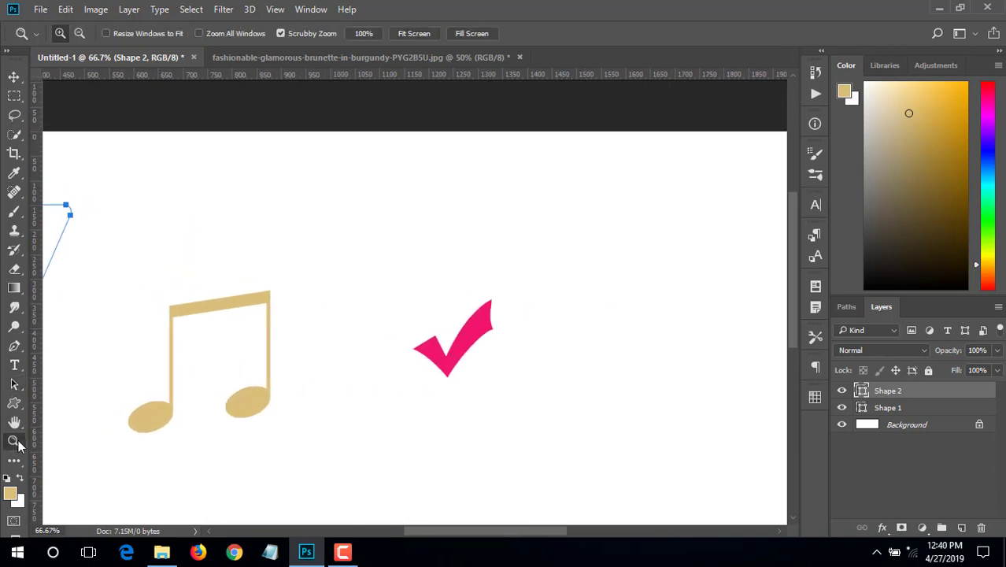
left_click(252, 281)
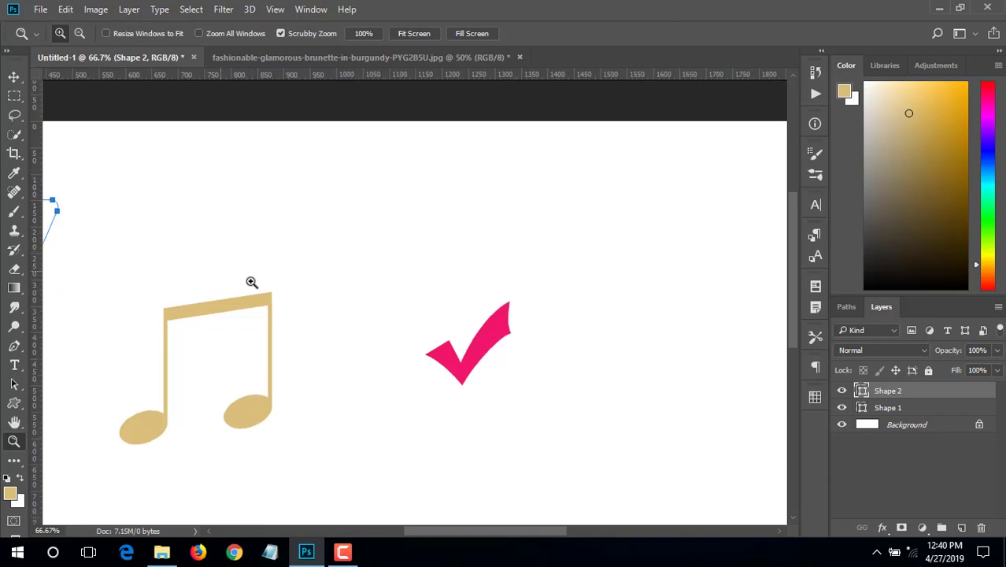
left_click(252, 282)
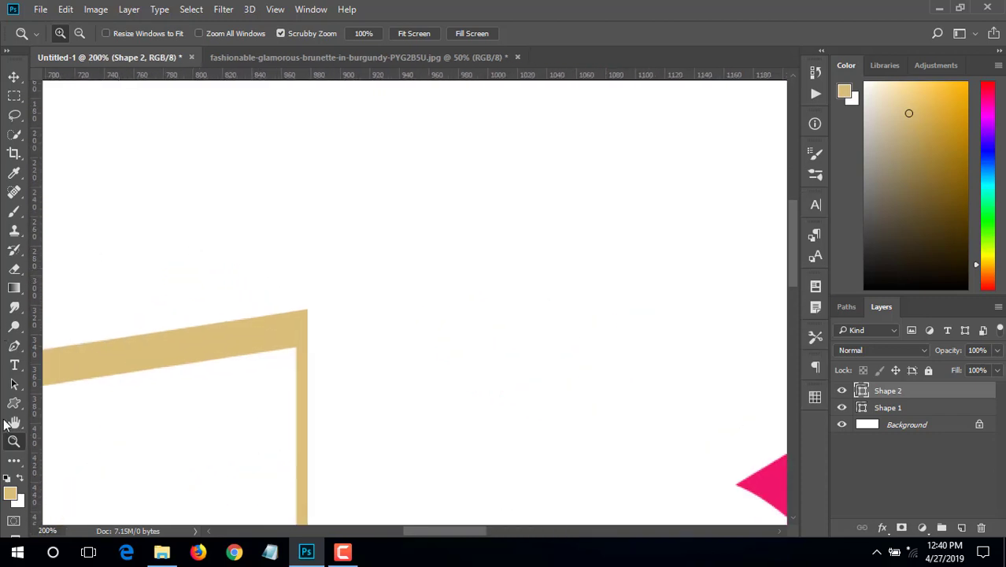
left_click(429, 217)
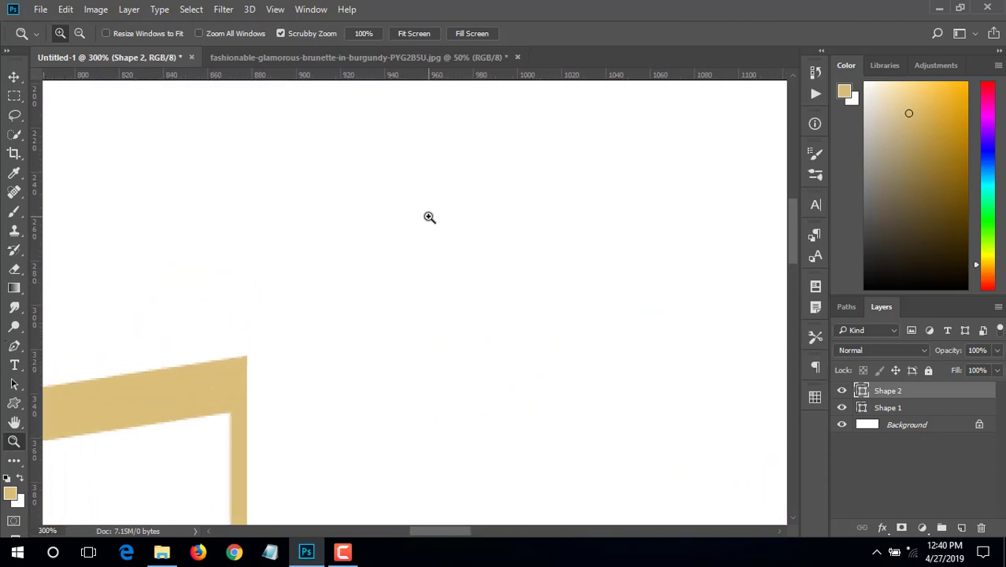
left_click(80, 34)
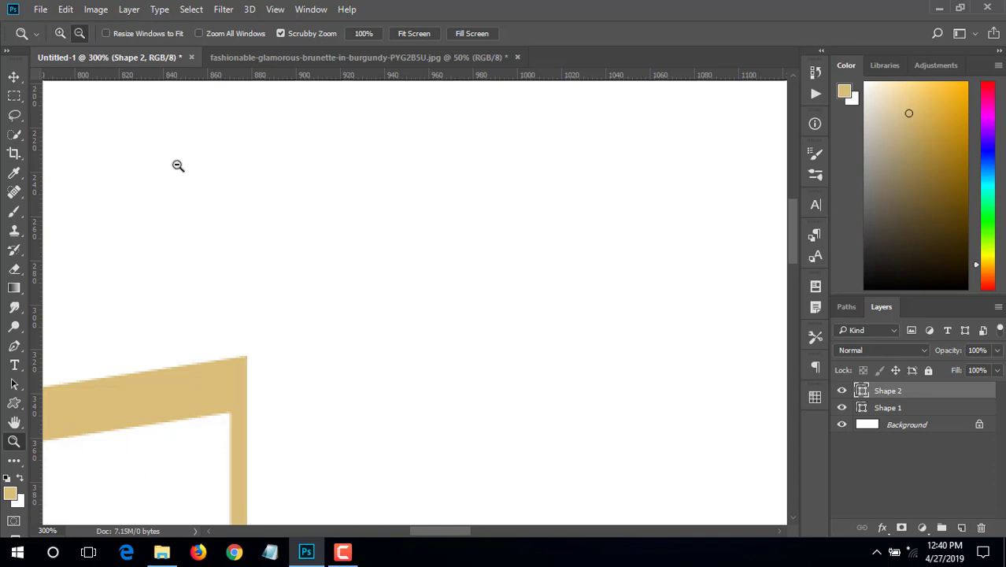
left_click(234, 284)
left_click(234, 283)
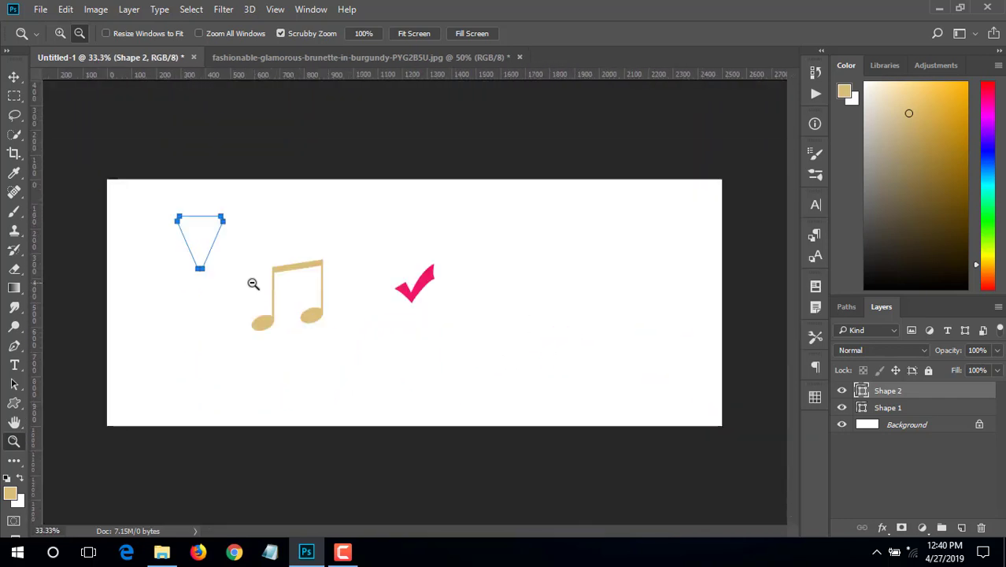
left_click(253, 284)
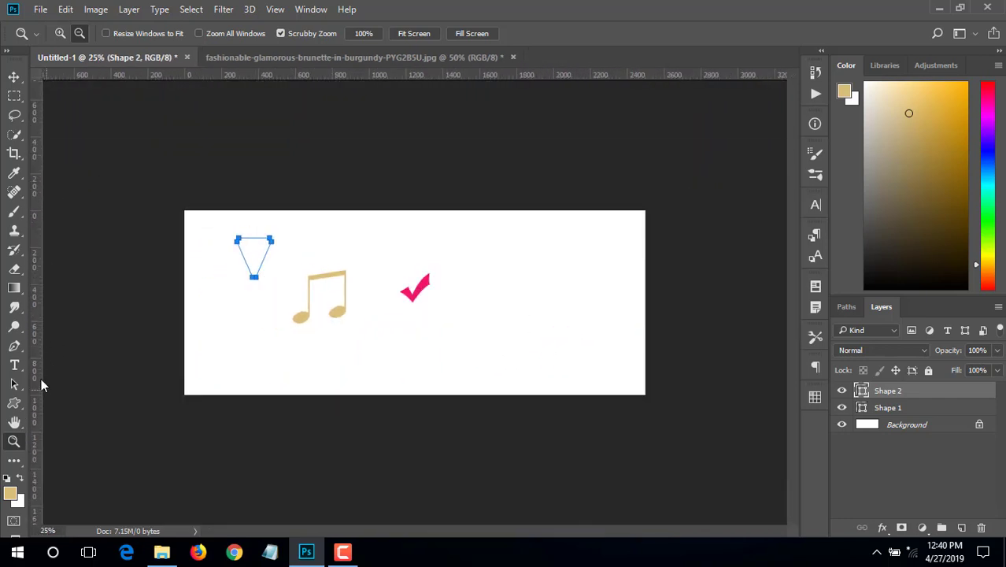
left_click(14, 328)
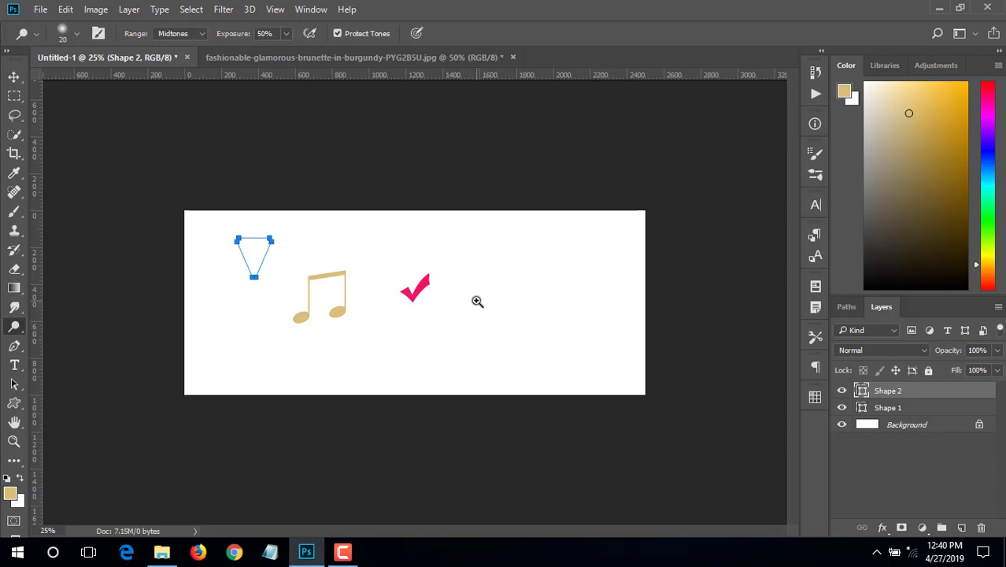
left_click(415, 292, "ctrl")
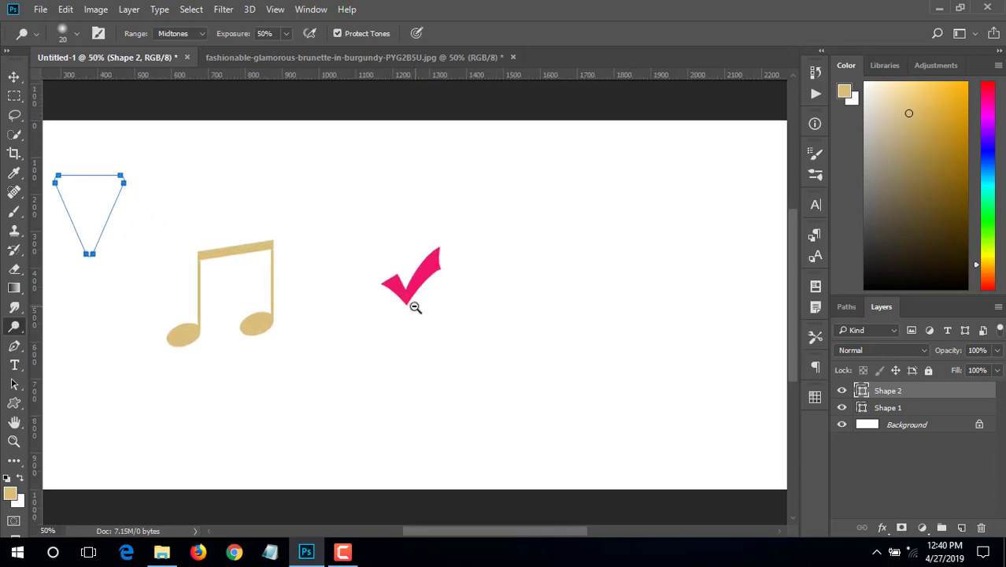
left_click(422, 299, "ctrl+alt")
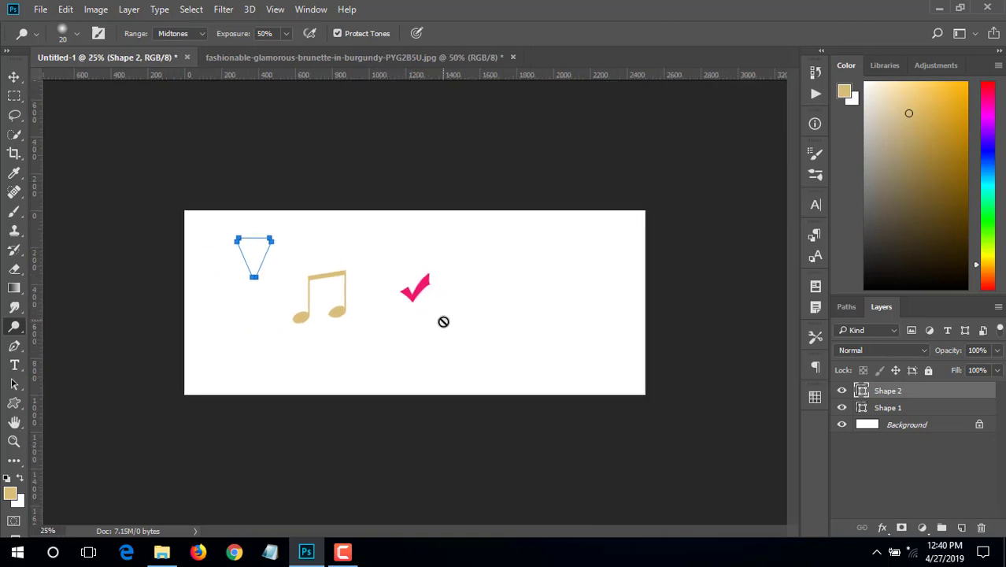
key("ctrl+plus")
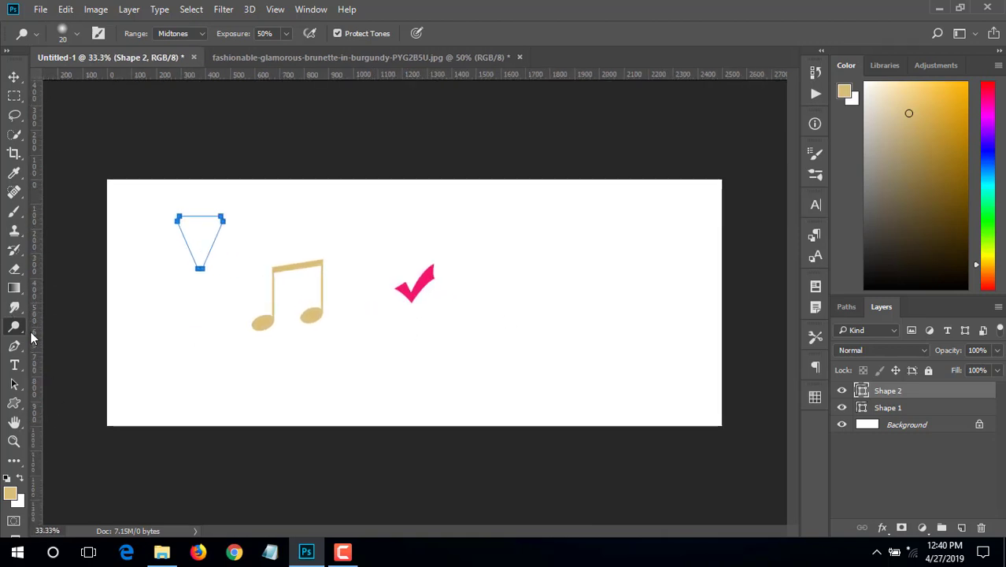
left_click(14, 77)
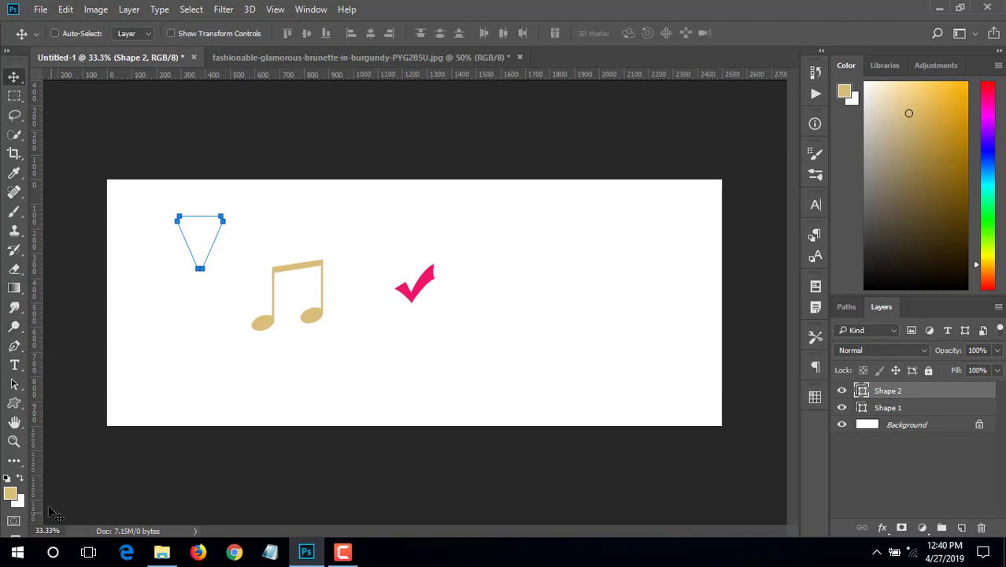
Open and close the foreground and background colour pickers without changes
left_click(10, 493)
left_click(945, 191)
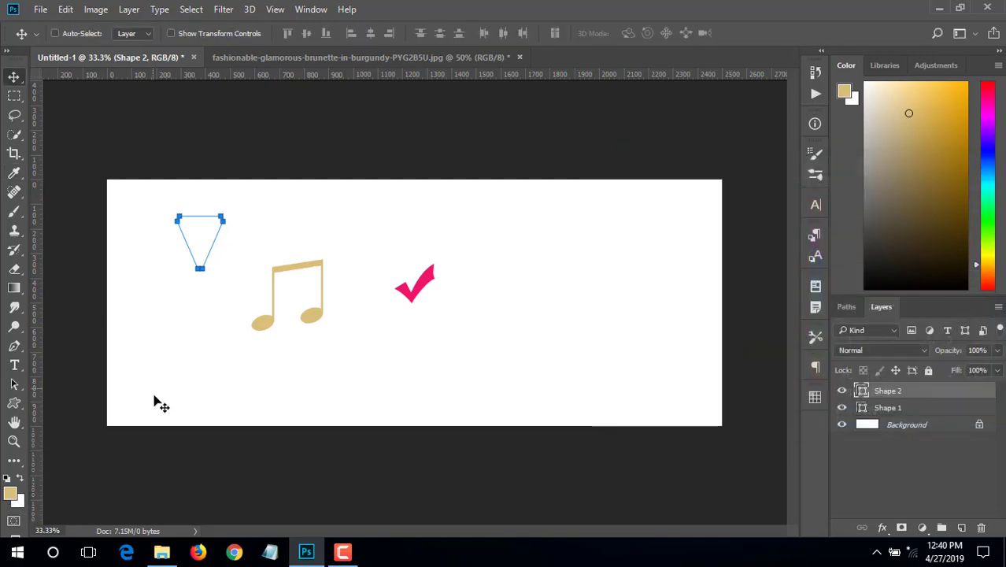
left_click(19, 500)
left_click(950, 193)
Set the background colour to red ff0000, then reset to default black and white
left_click(18, 501)
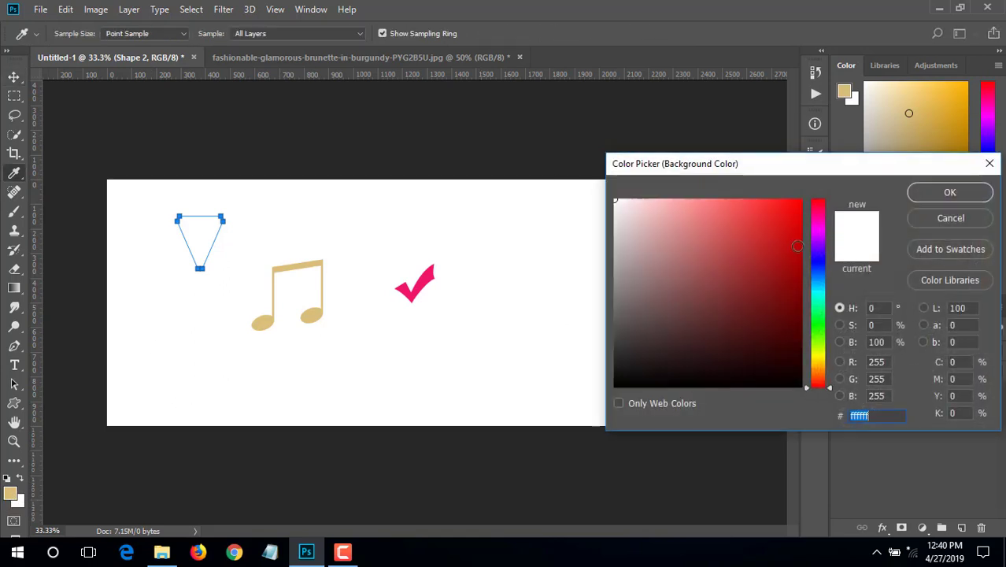
type("ff0000")
left_click(945, 193)
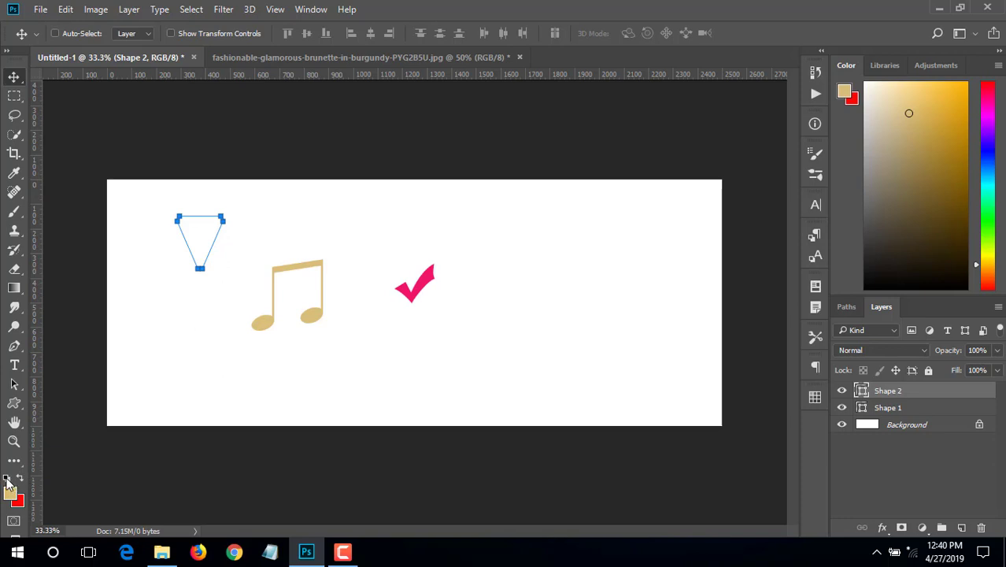
left_click(7, 480)
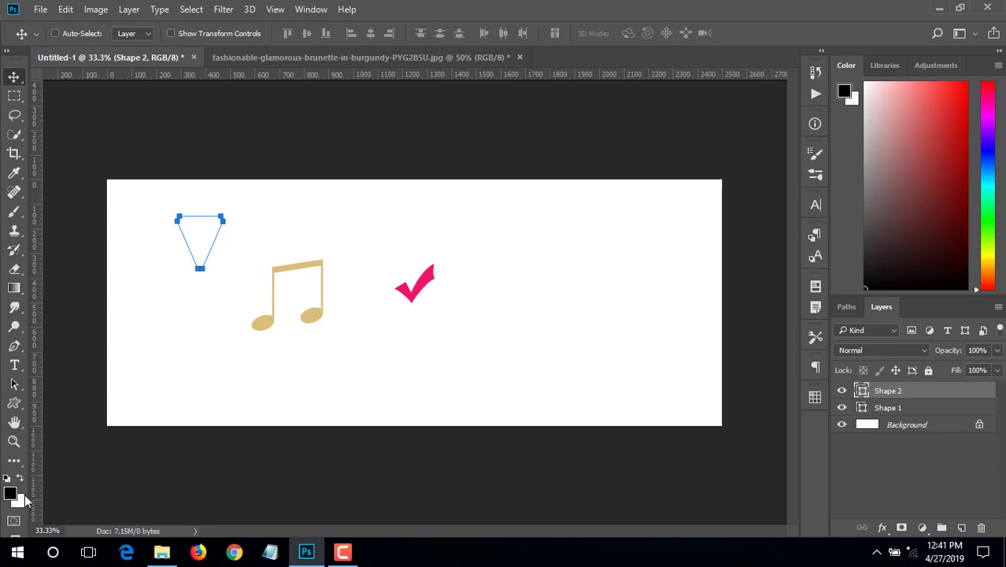
Swap the foreground and background colours repeatedly, ending with black as foreground
left_click(21, 482)
left_click(21, 482)
left_click(21, 482)
left_click(21, 482)
left_click(22, 481)
left_click(21, 481)
left_click(21, 482)
left_click(21, 482)
left_click(22, 477)
Tour the Smudge, Dodge, Type, Path Selection, Custom Shape, Hand and Zoom tools, ending on Move
left_click(21, 305)
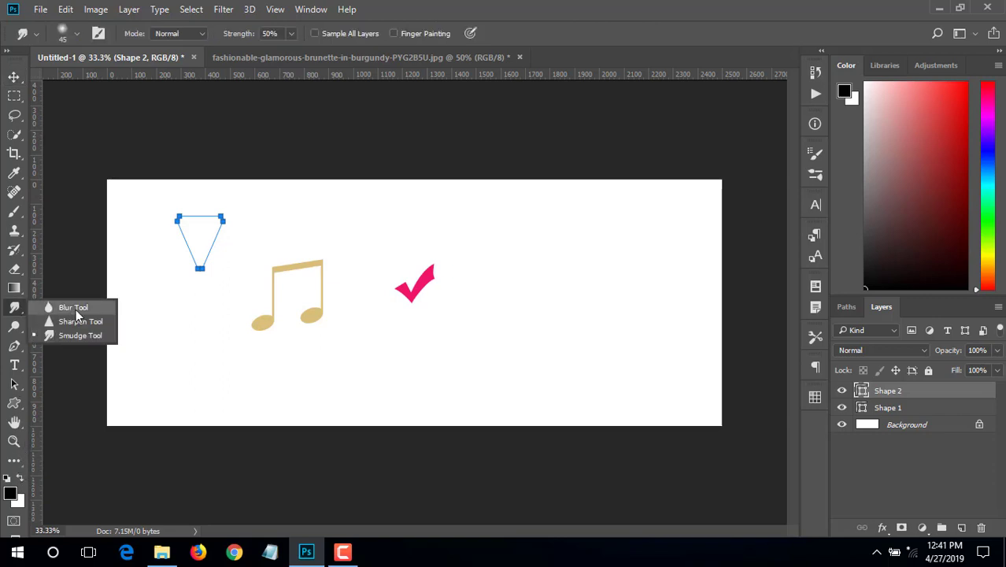
left_click(12, 329)
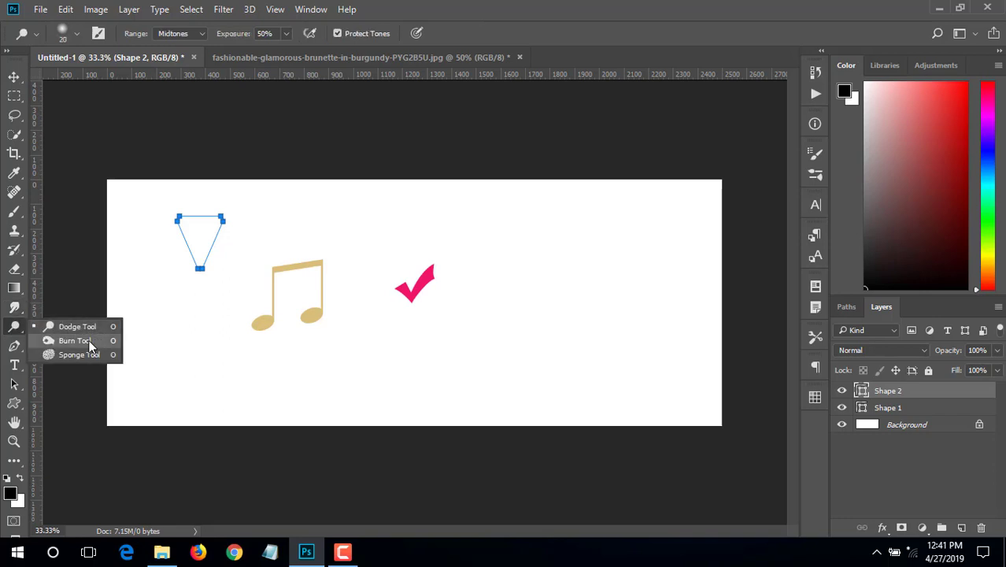
left_click(15, 365)
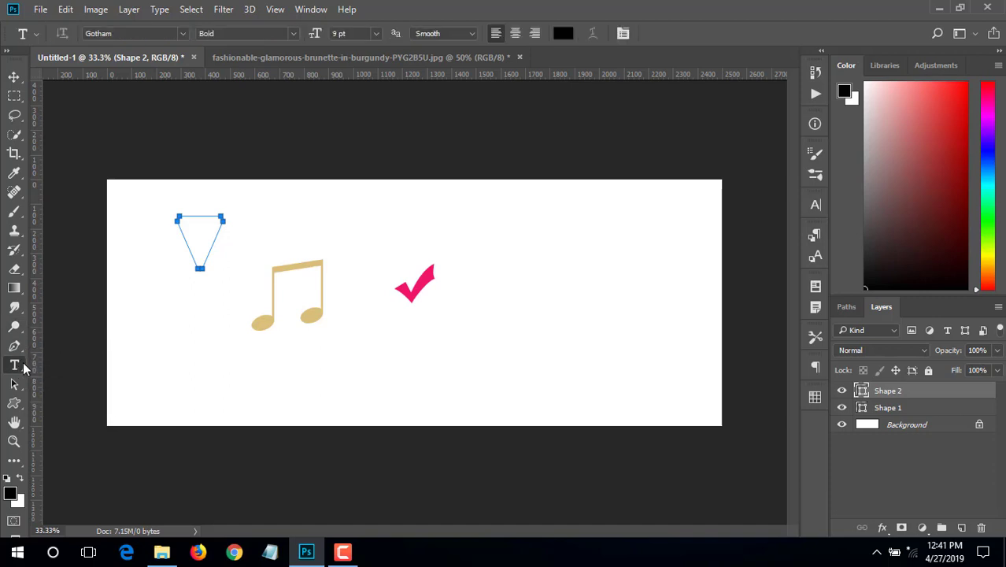
left_click(14, 384)
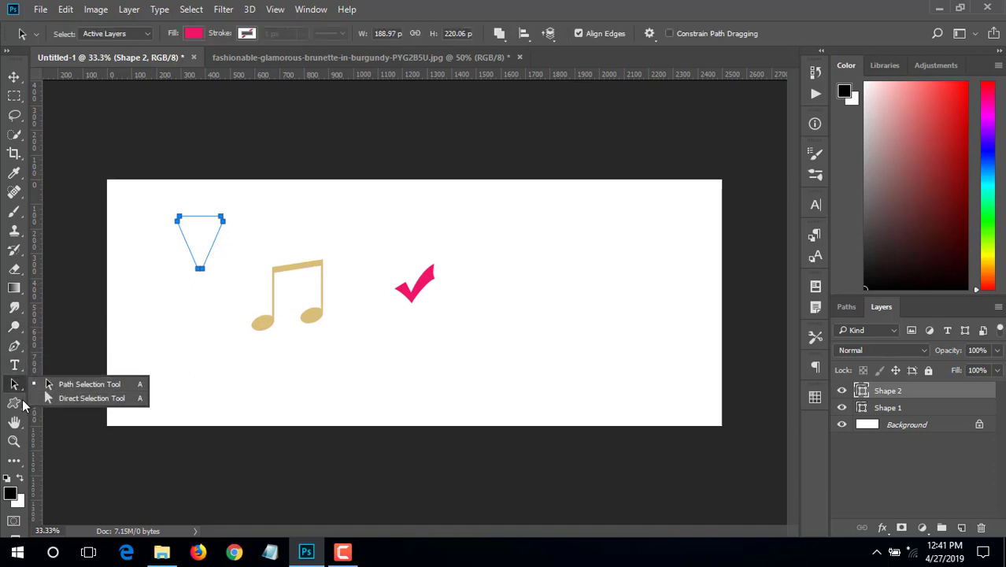
left_click(14, 403)
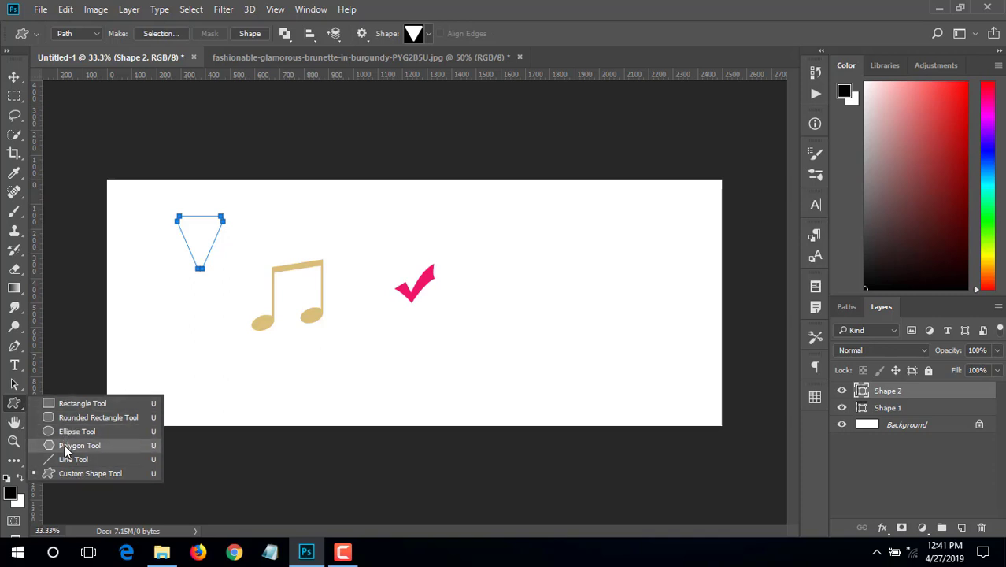
left_click(14, 422)
left_click(15, 443)
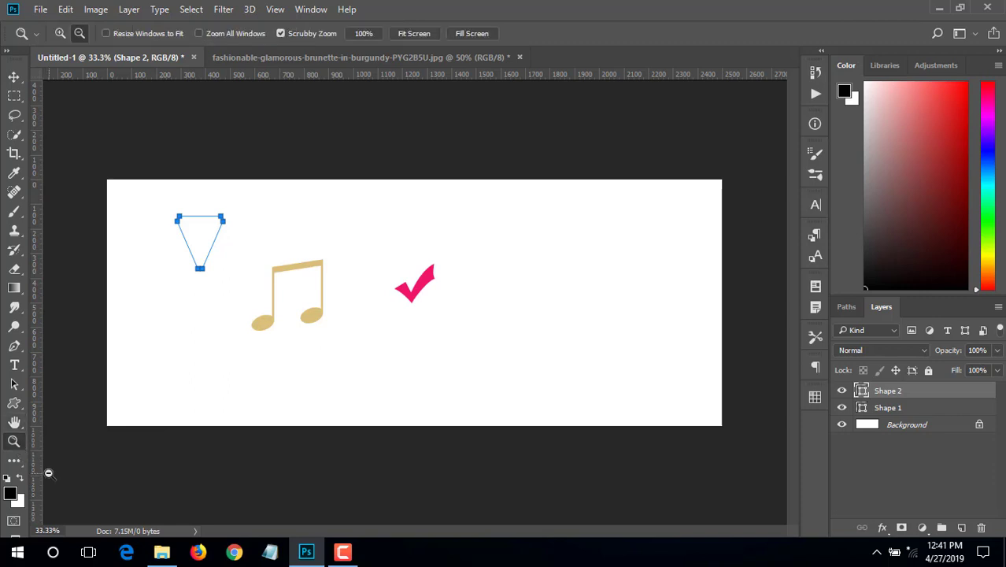
left_click(14, 76)
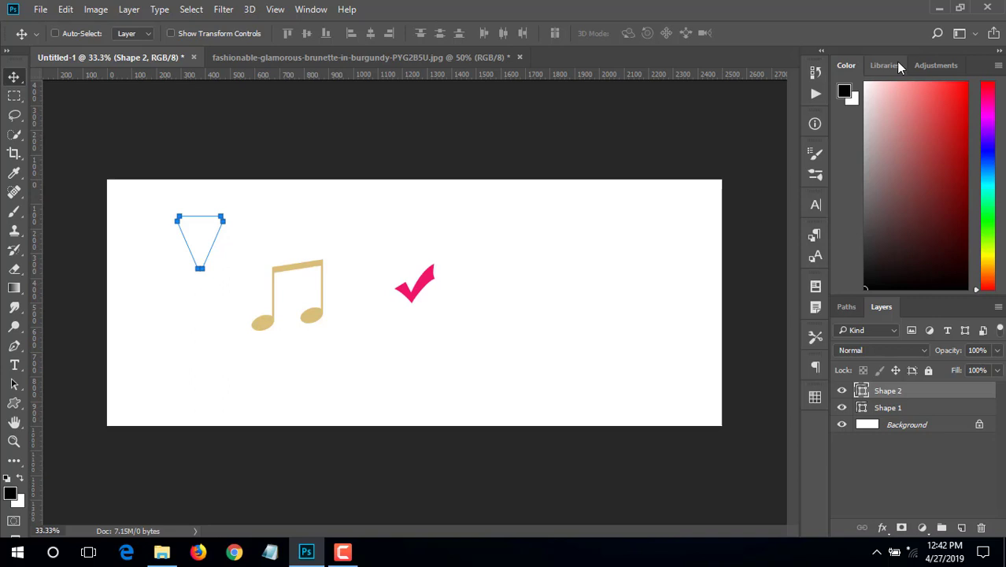
Show the Paths, Libraries and Adjustments panels, then the History panel
left_click(845, 308)
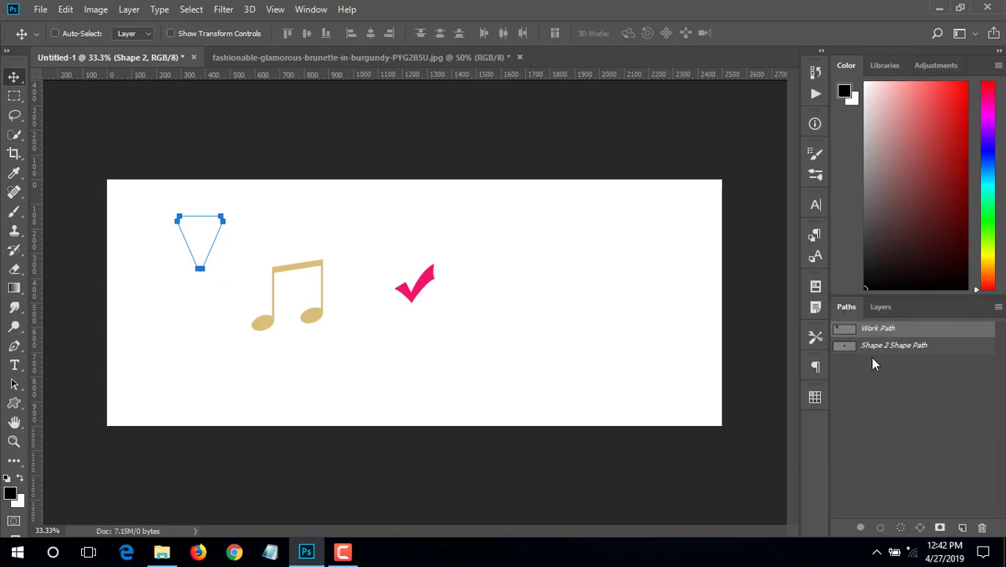
left_click(878, 67)
left_click(937, 66)
left_click(817, 93)
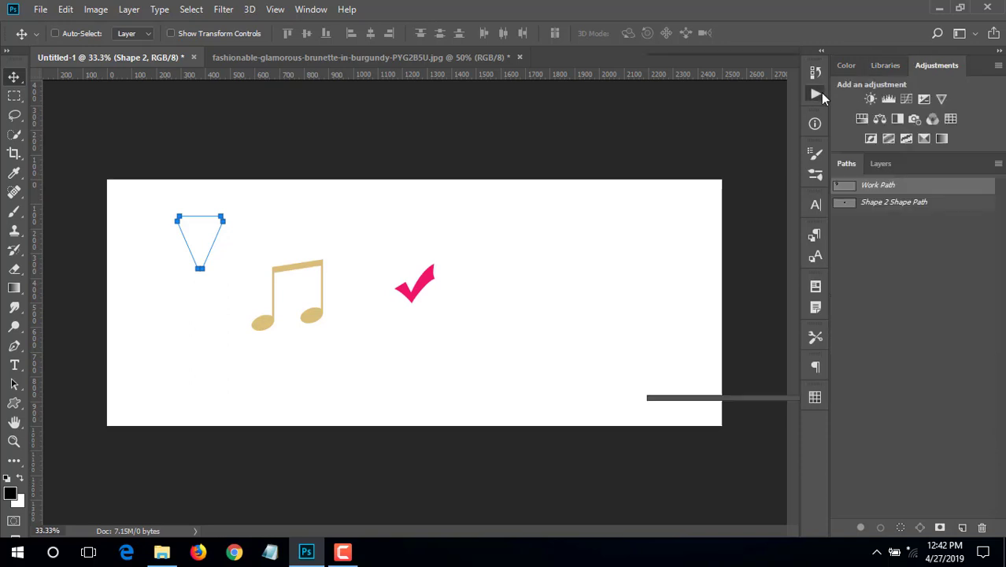
left_click(814, 74)
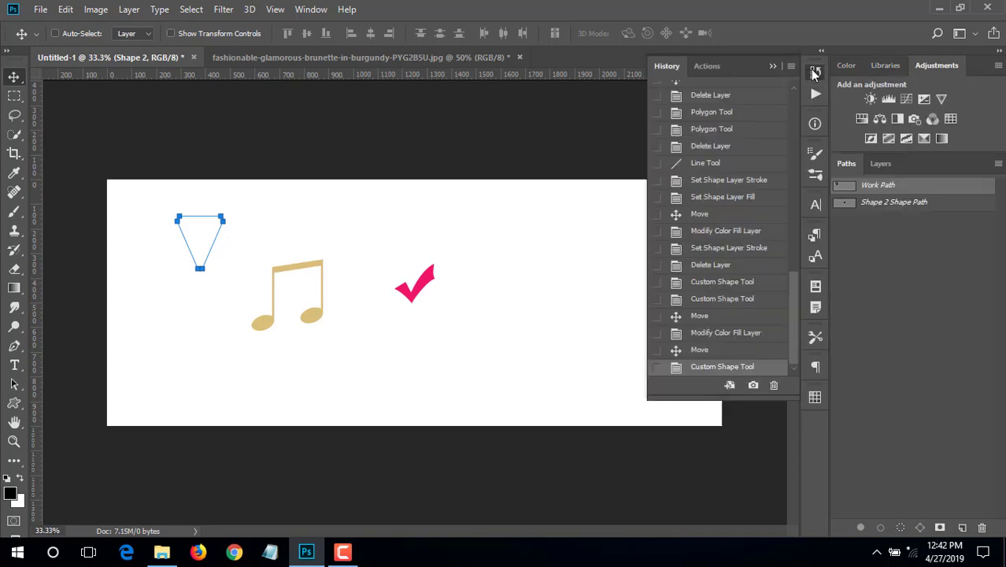
Open the Character panel, browse the Window menu, and set the toolbar to two columns
left_click(816, 204)
left_click(309, 10)
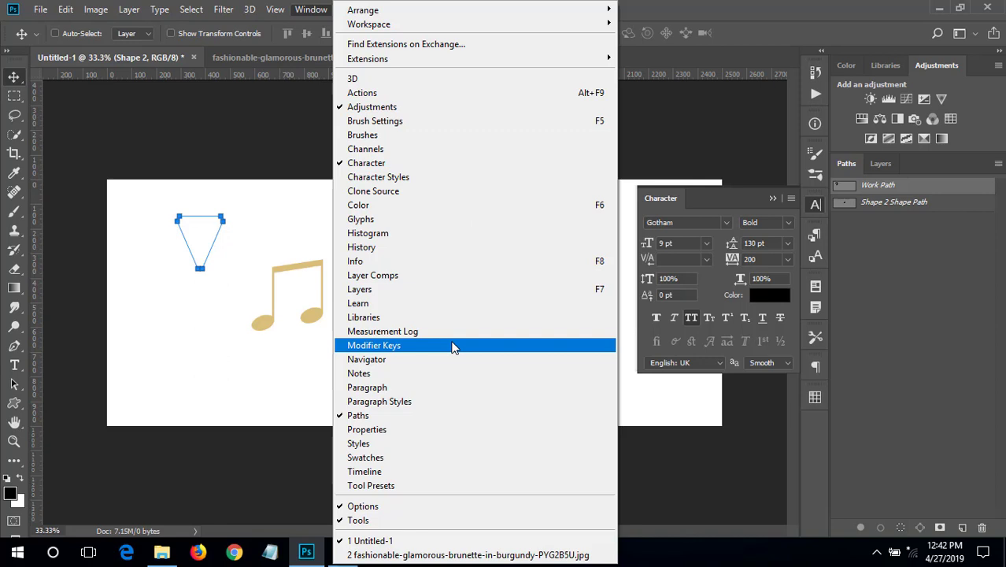
key("Escape")
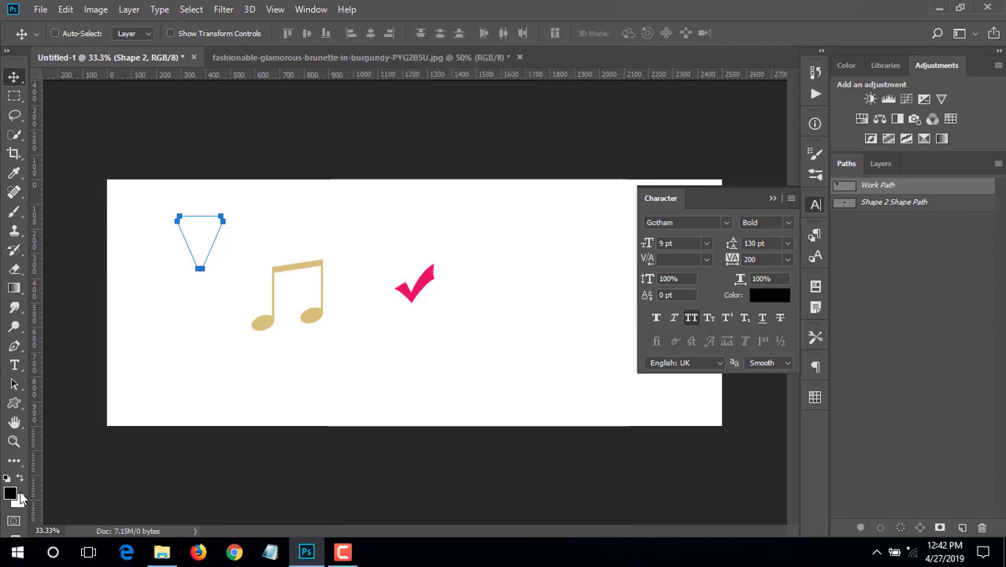
left_click(7, 51)
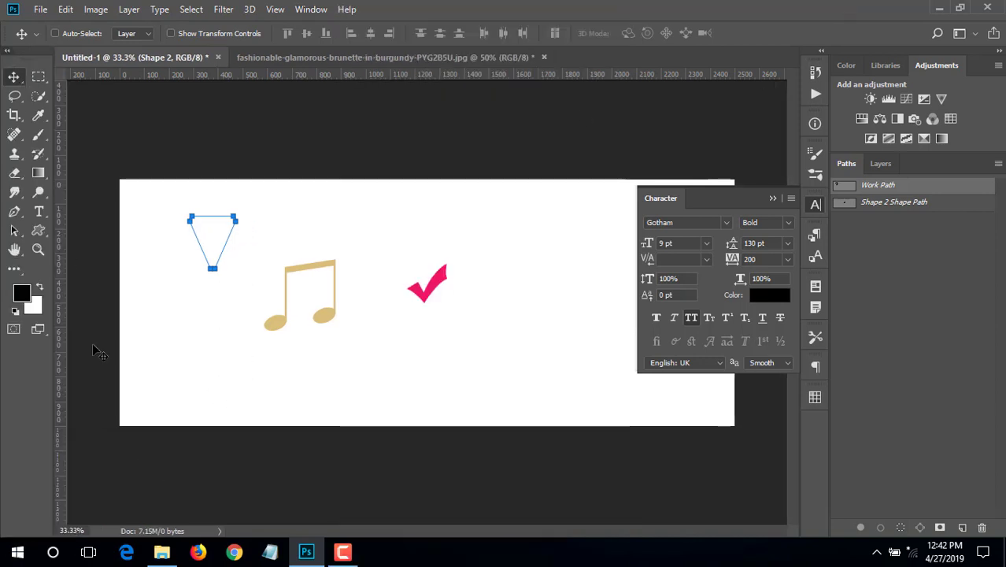
left_click(13, 331)
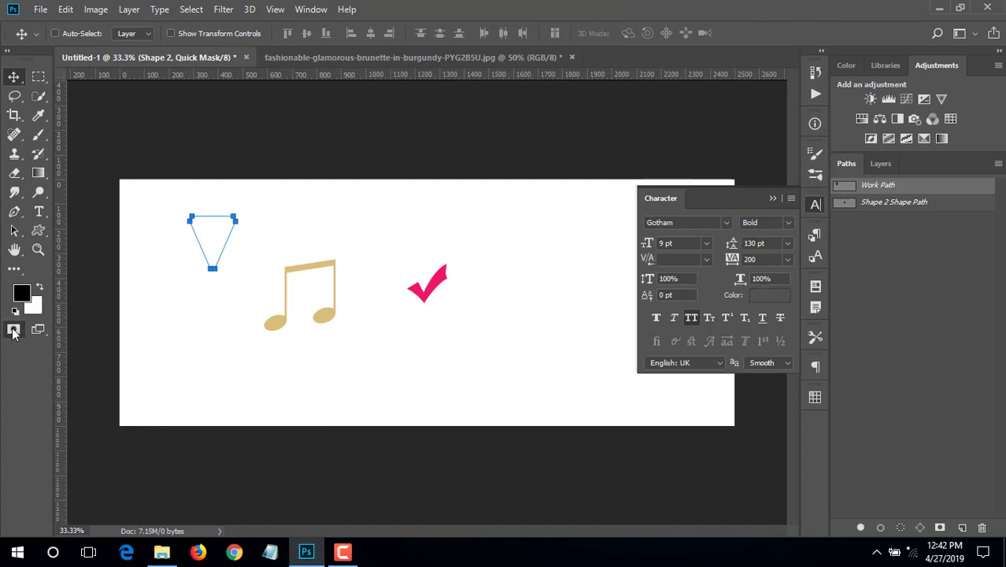
left_click(37, 331)
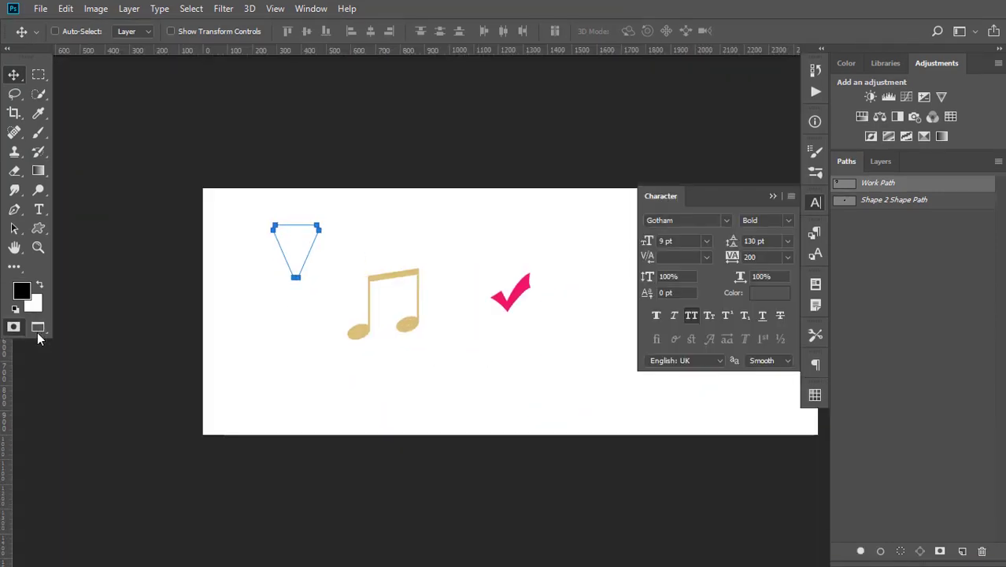
left_click(41, 329)
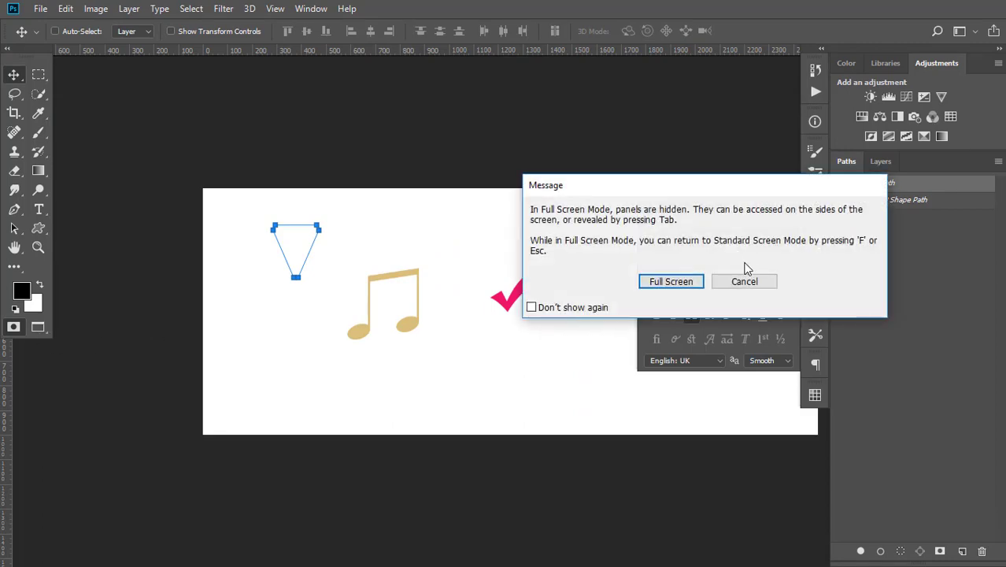
left_click(745, 284)
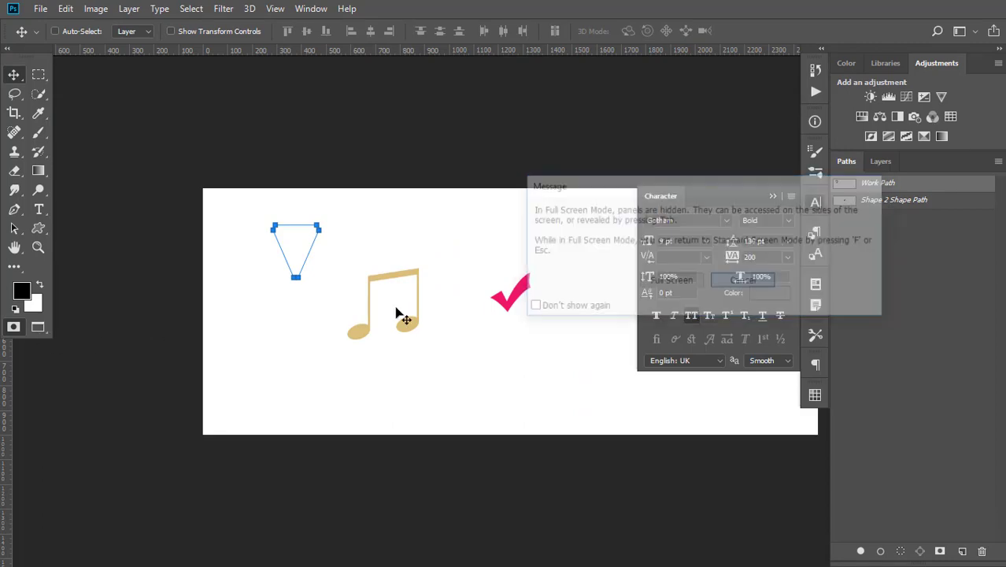
right_click(44, 329)
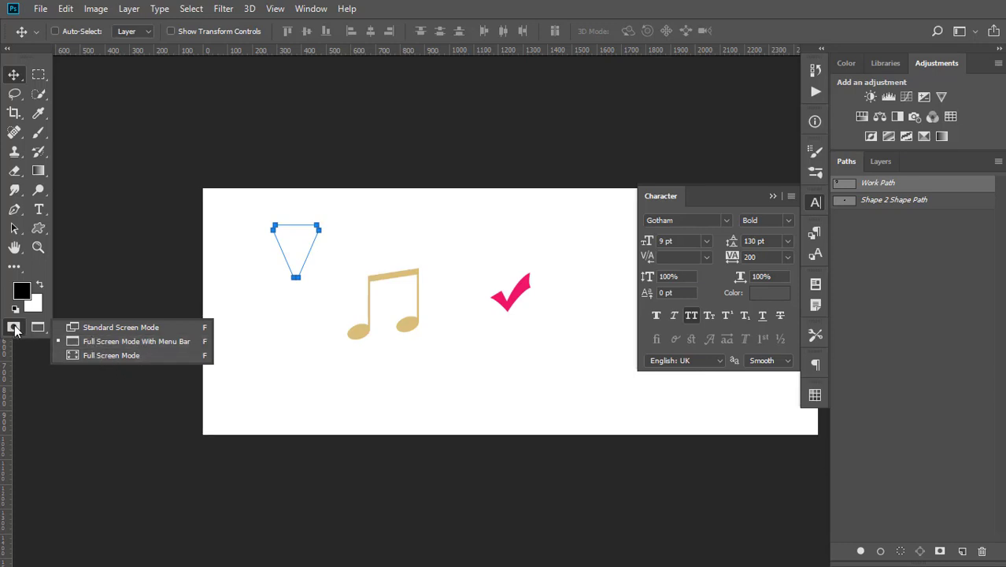
left_click(14, 329)
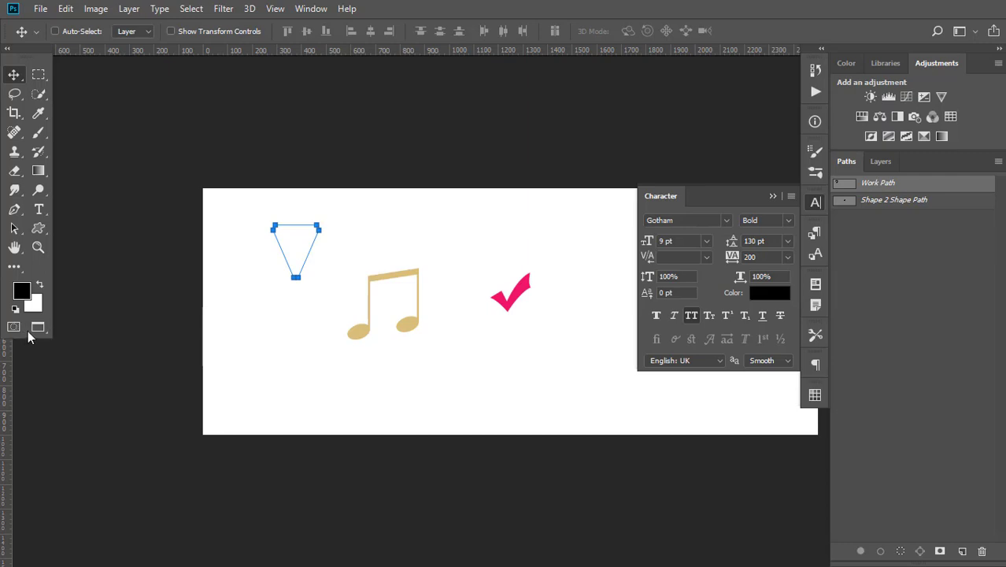
right_click(41, 327)
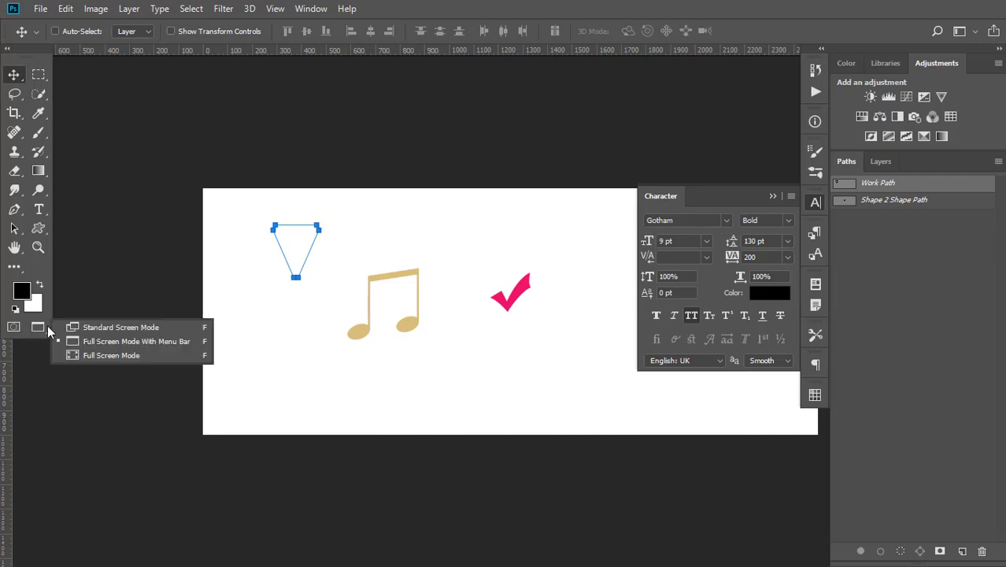
left_click(132, 329)
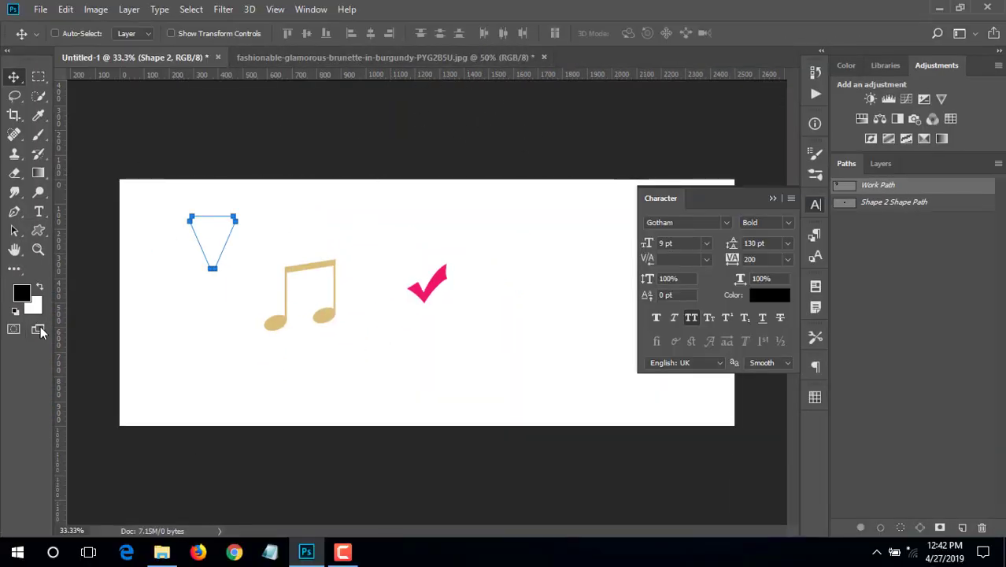
Switch the screen mode to Full Screen Mode With Menu Bar
left_click(37, 329)
left_click(97, 345)
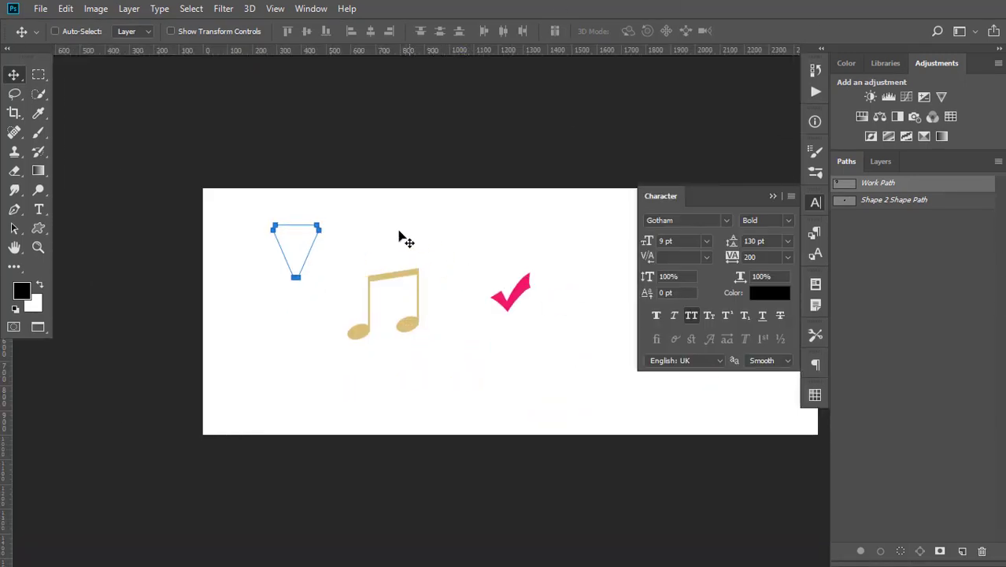
left_click(44, 331)
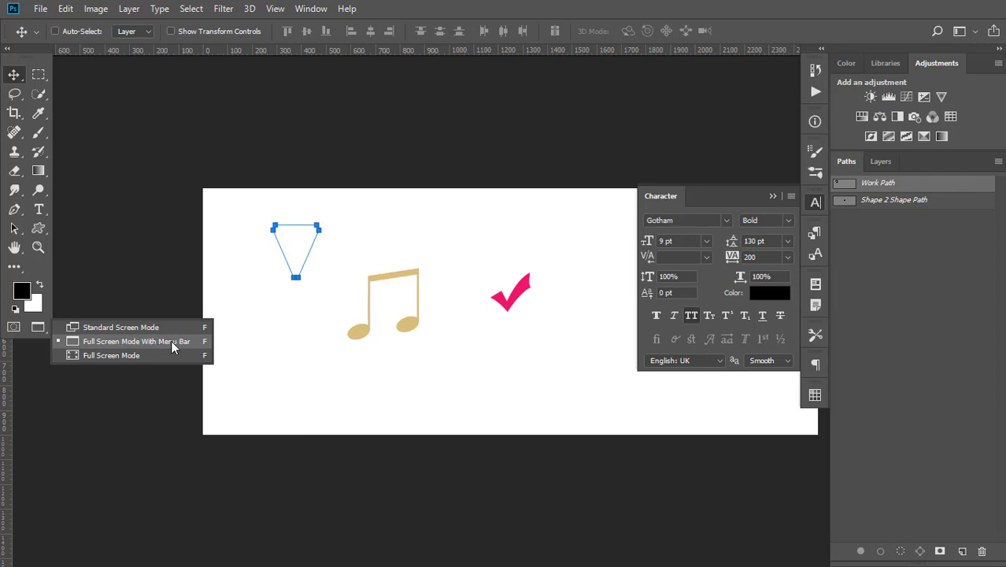
left_click(171, 340)
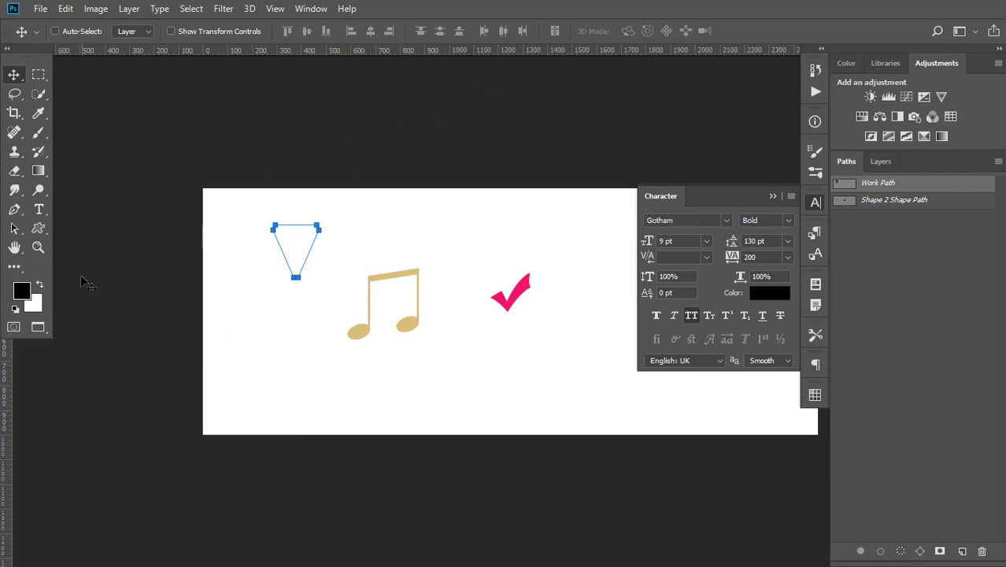
Try Full Screen Mode, exit back to standard view, and collapse the Character panel
left_click(44, 331)
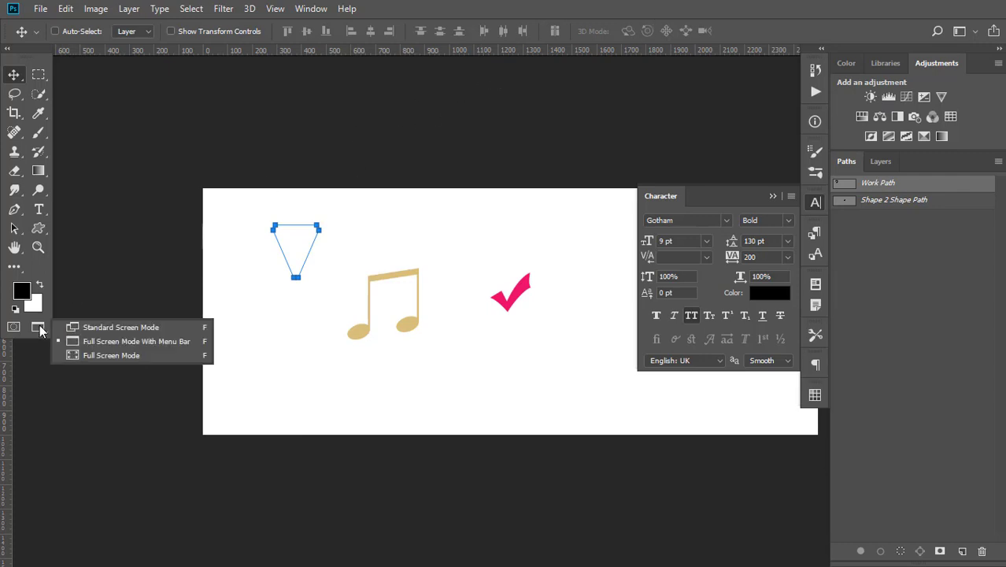
left_click(114, 355)
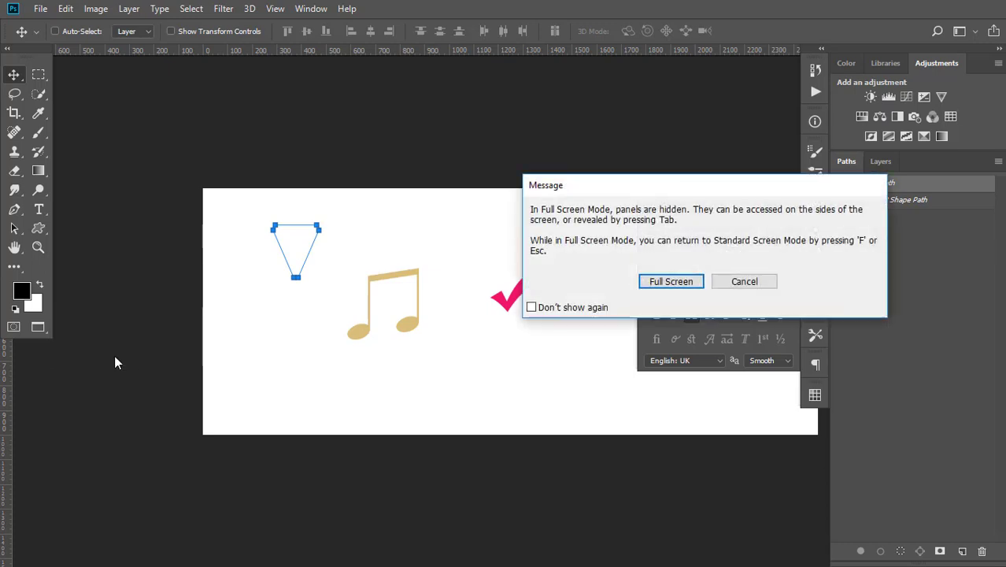
left_click(676, 284)
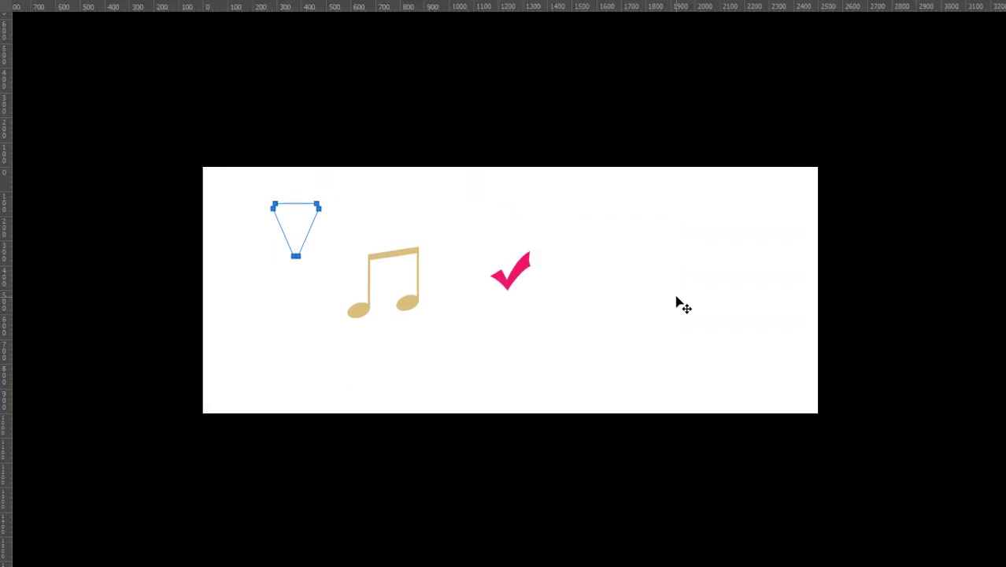
key("Escape")
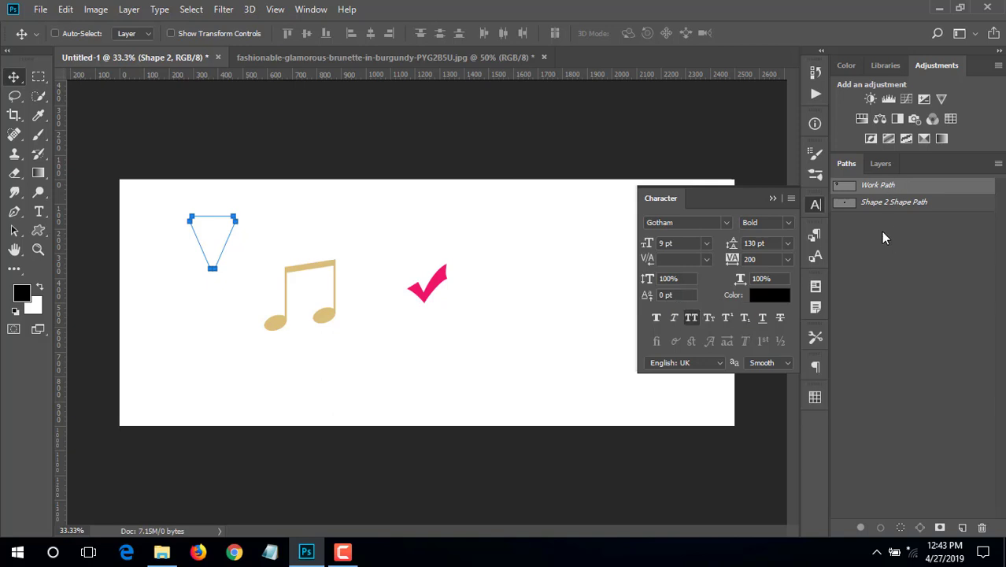
left_click(768, 201)
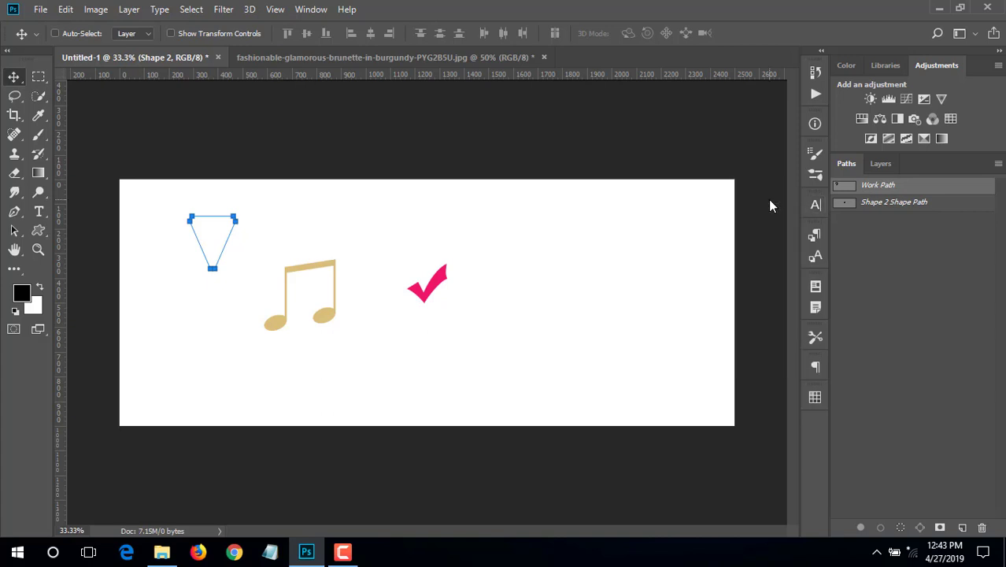